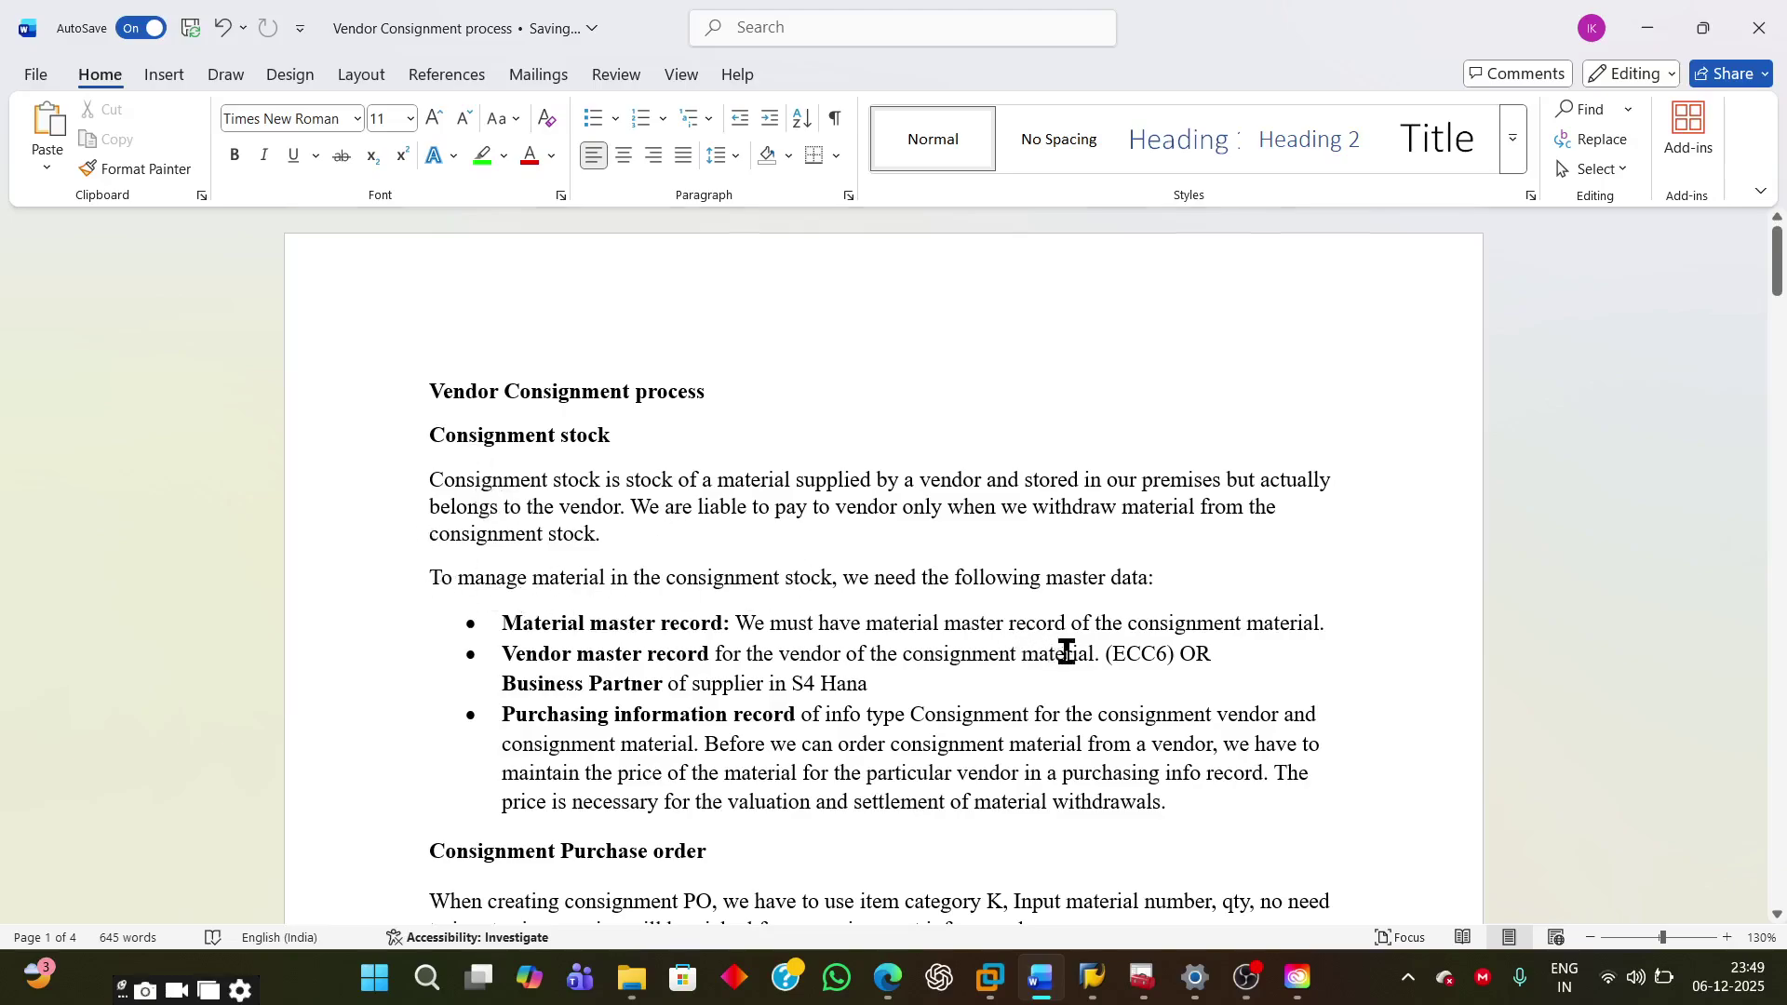
Step: Skim the Vendor Consignment process document from the consignment stock definition through to the Exercises section, and return to its beginning
{"action": "scroll", "coordinate": [1068, 654], "scroll_direction": "down", "scroll_amount": 3}
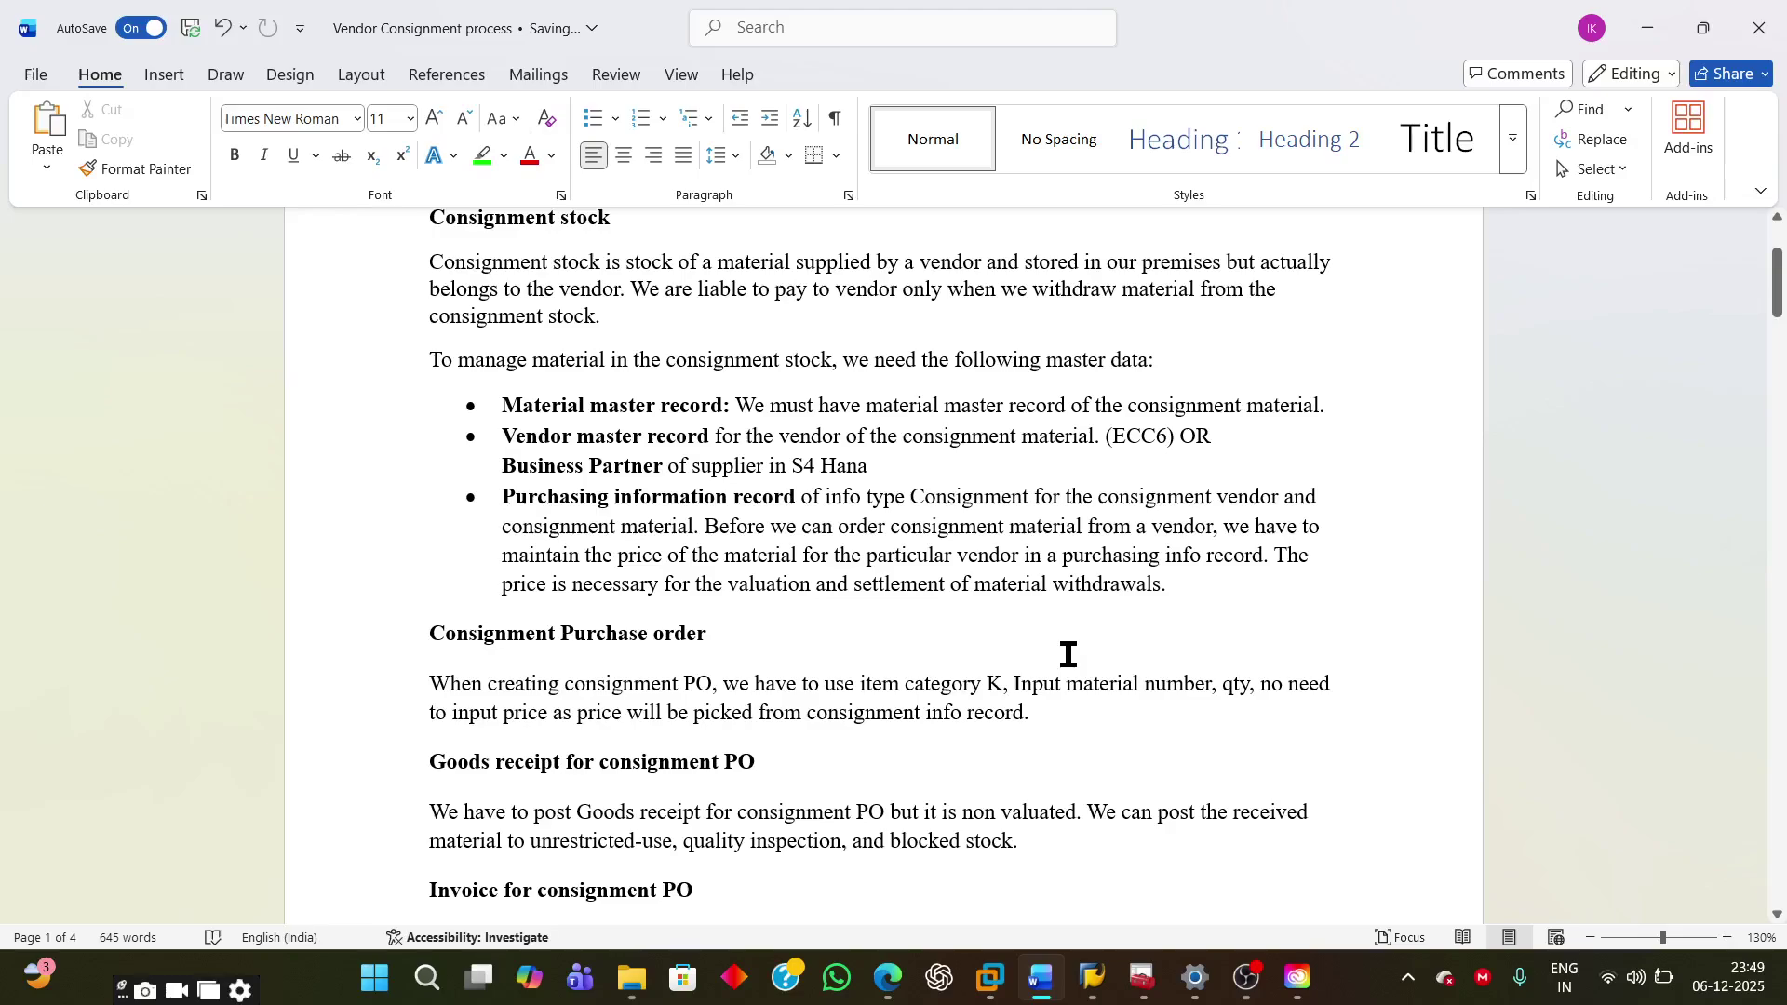
{"action": "scroll", "coordinate": [1069, 654], "scroll_direction": "down", "scroll_amount": 4}
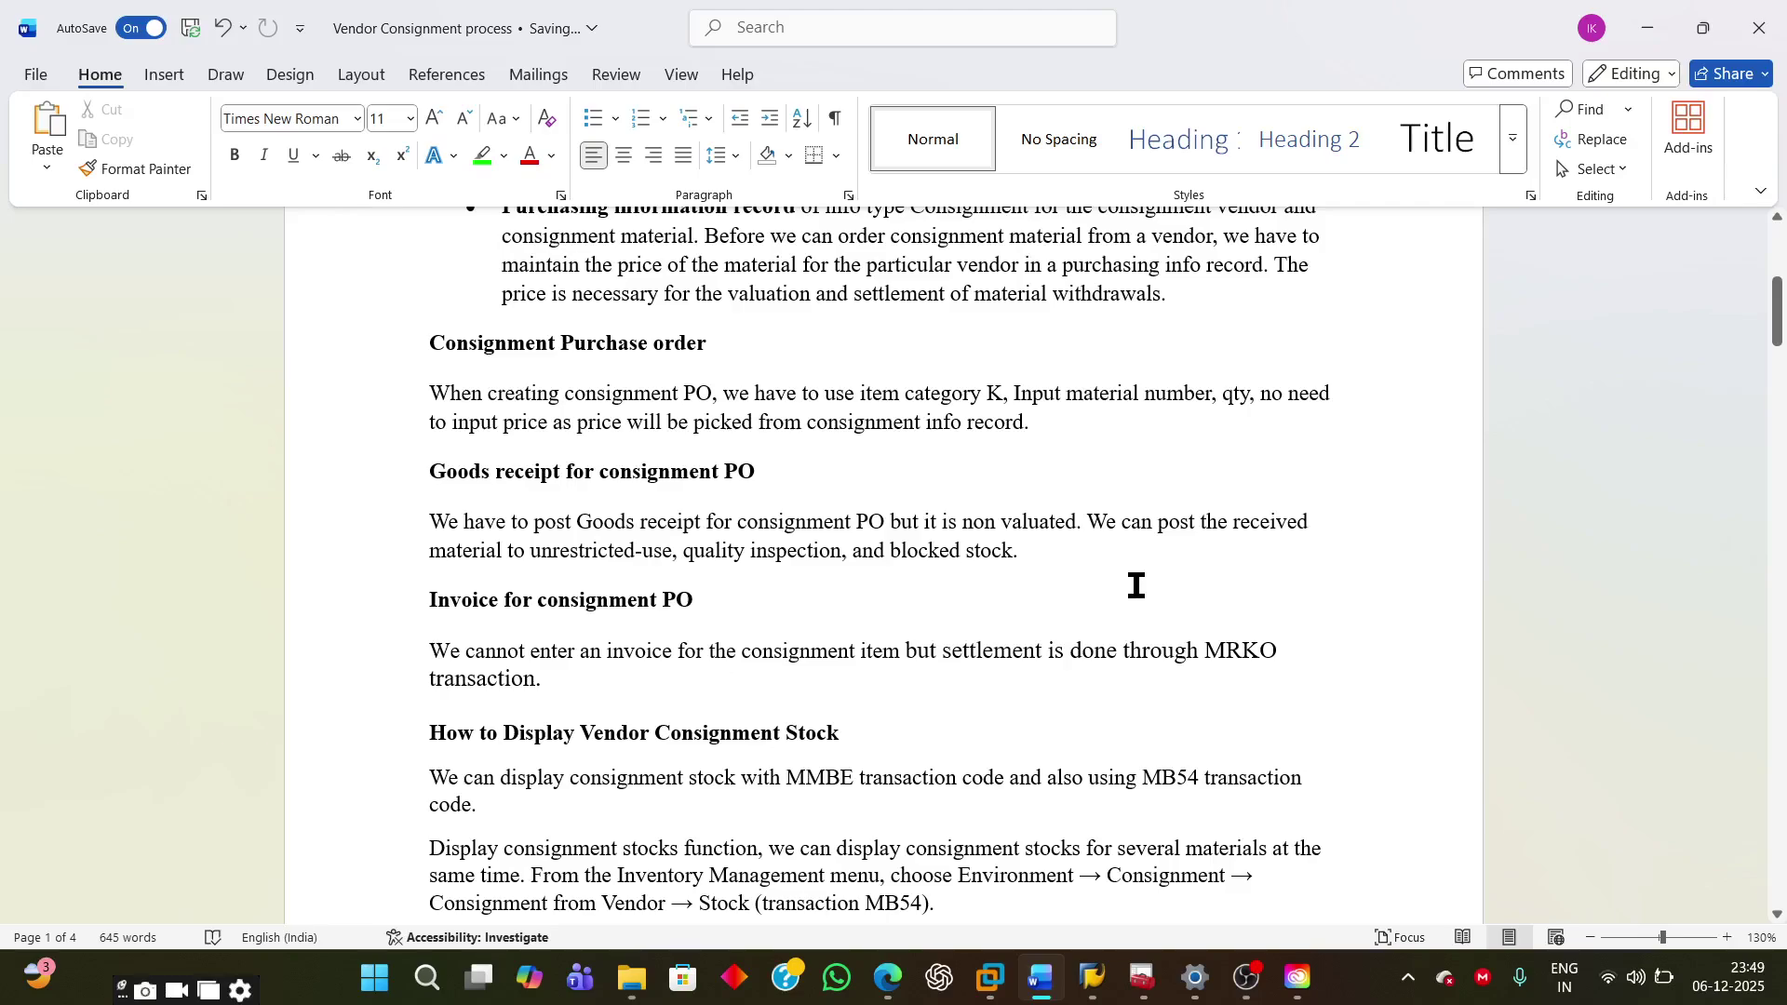
{"action": "scroll", "coordinate": [1136, 585], "scroll_direction": "down", "scroll_amount": 3}
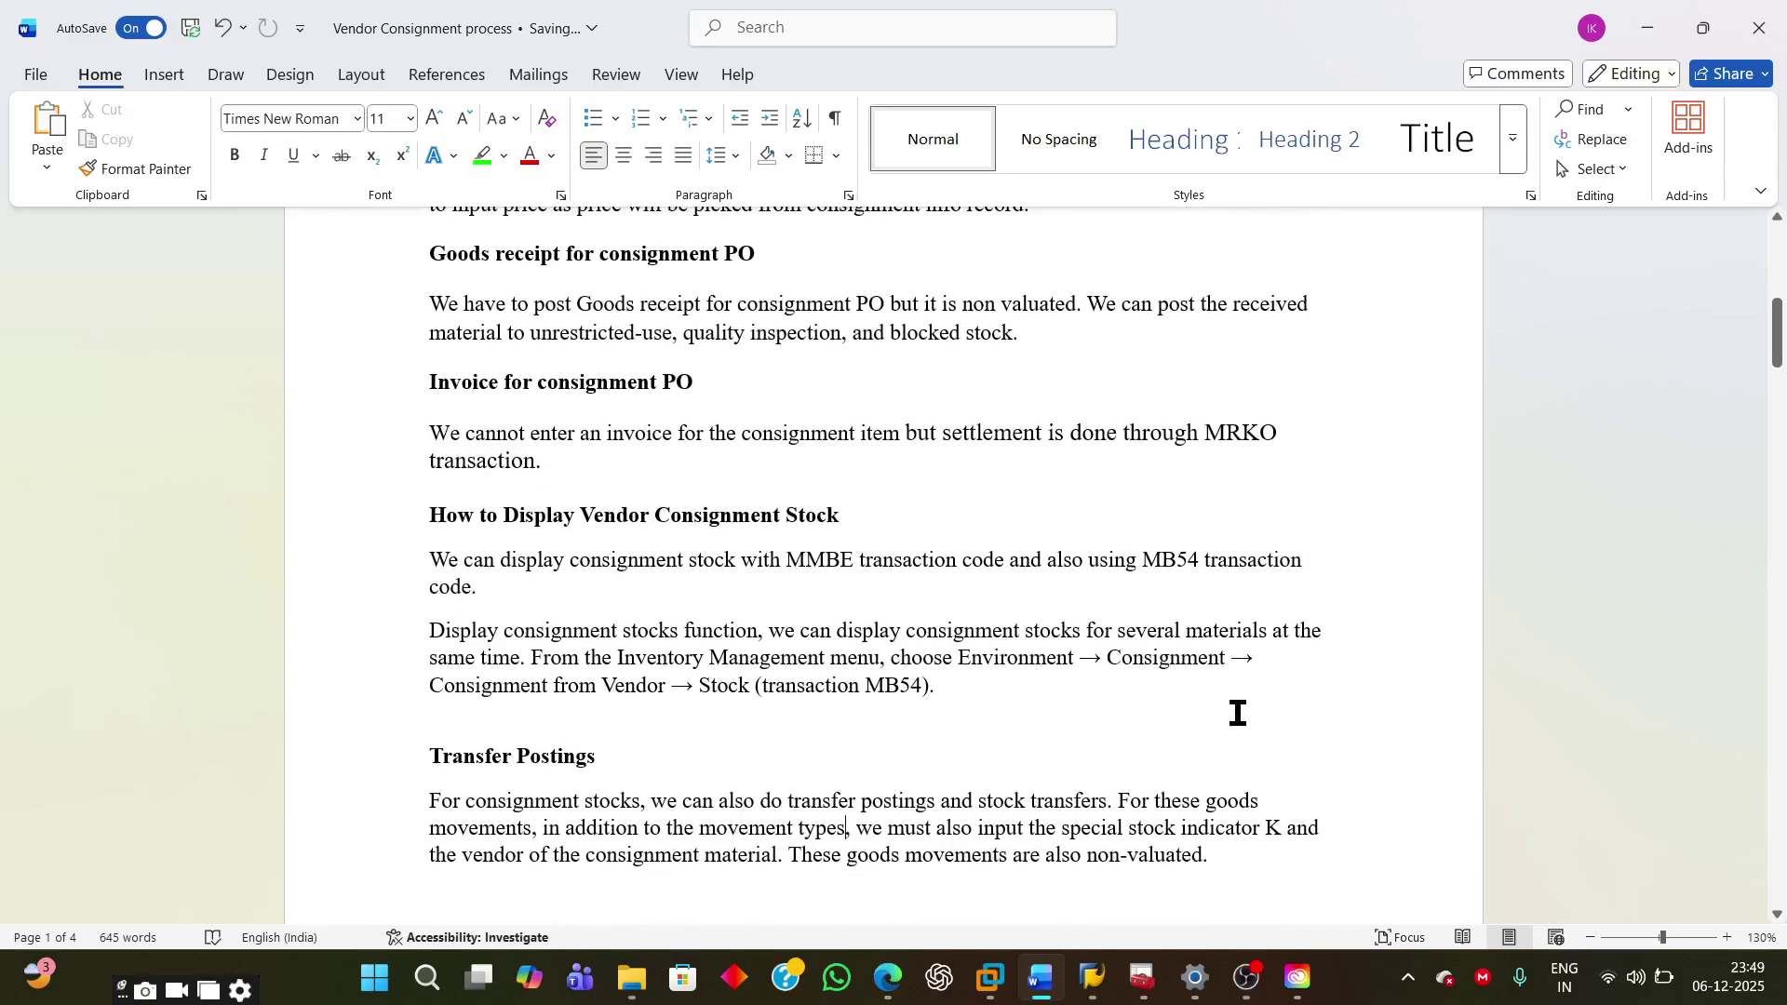
{"action": "scroll", "coordinate": [1189, 738], "scroll_direction": "down", "scroll_amount": 4}
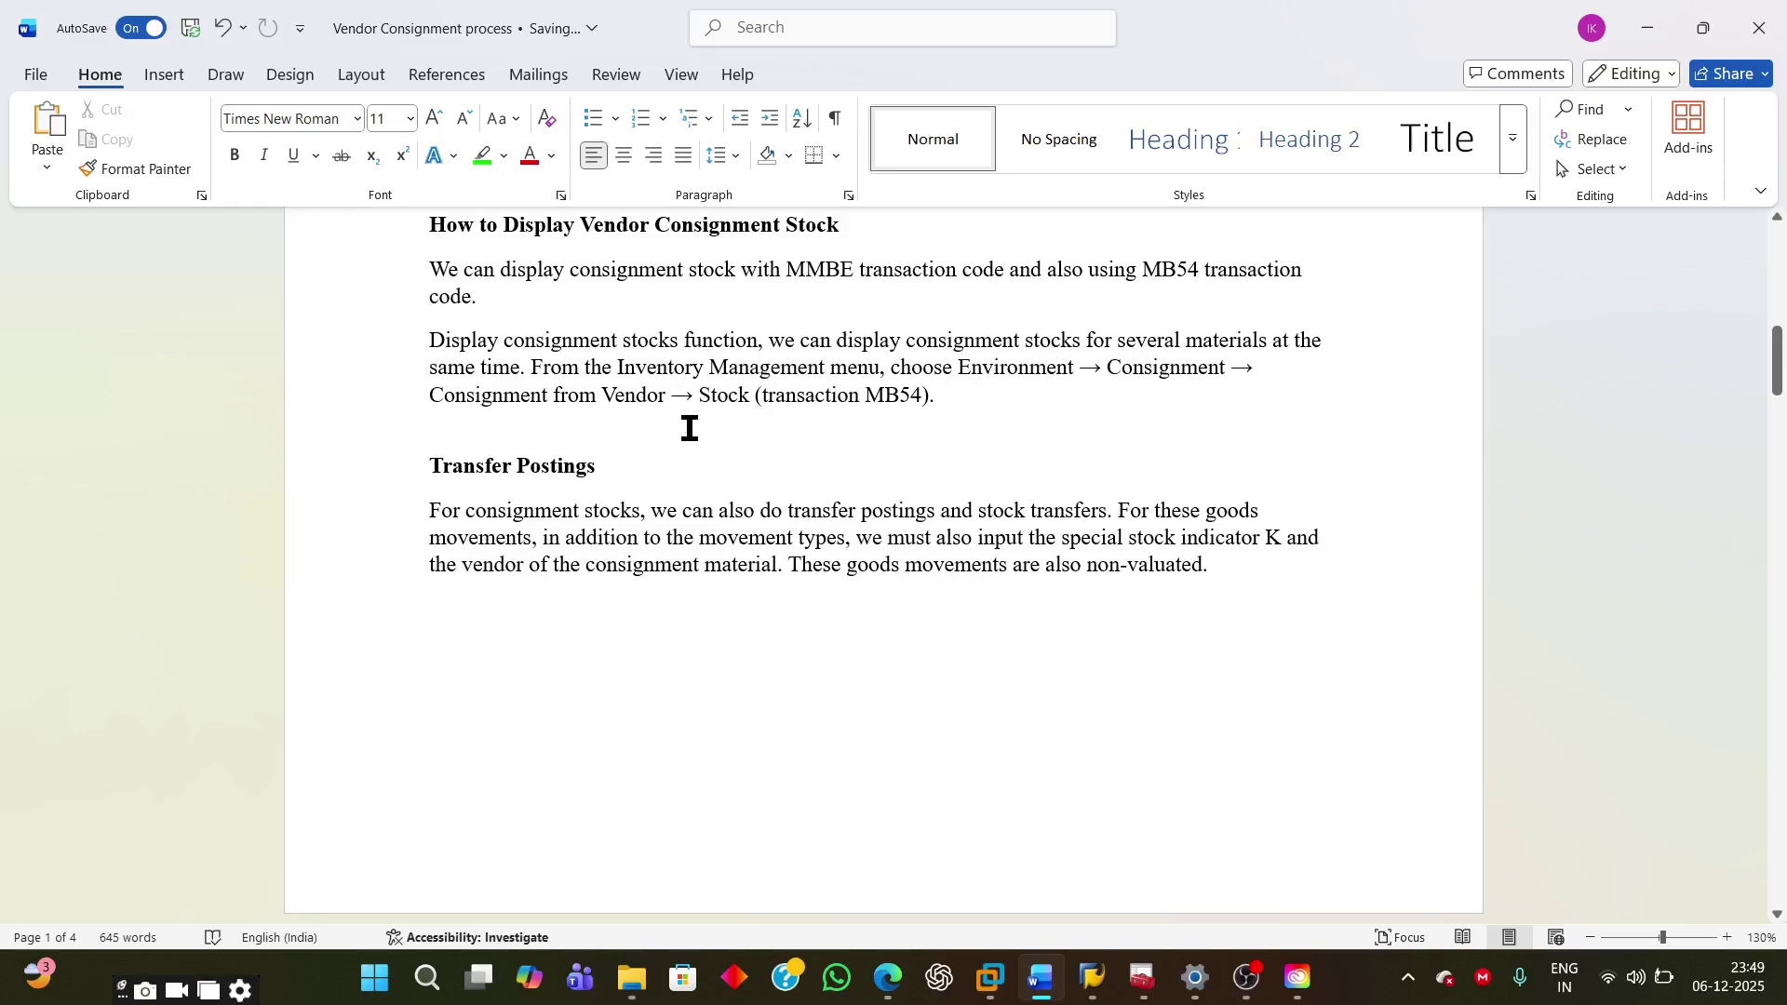
{"action": "scroll", "coordinate": [908, 644], "scroll_direction": "down", "scroll_amount": 5}
{"action": "scroll", "coordinate": [968, 666], "scroll_direction": "down", "scroll_amount": 6}
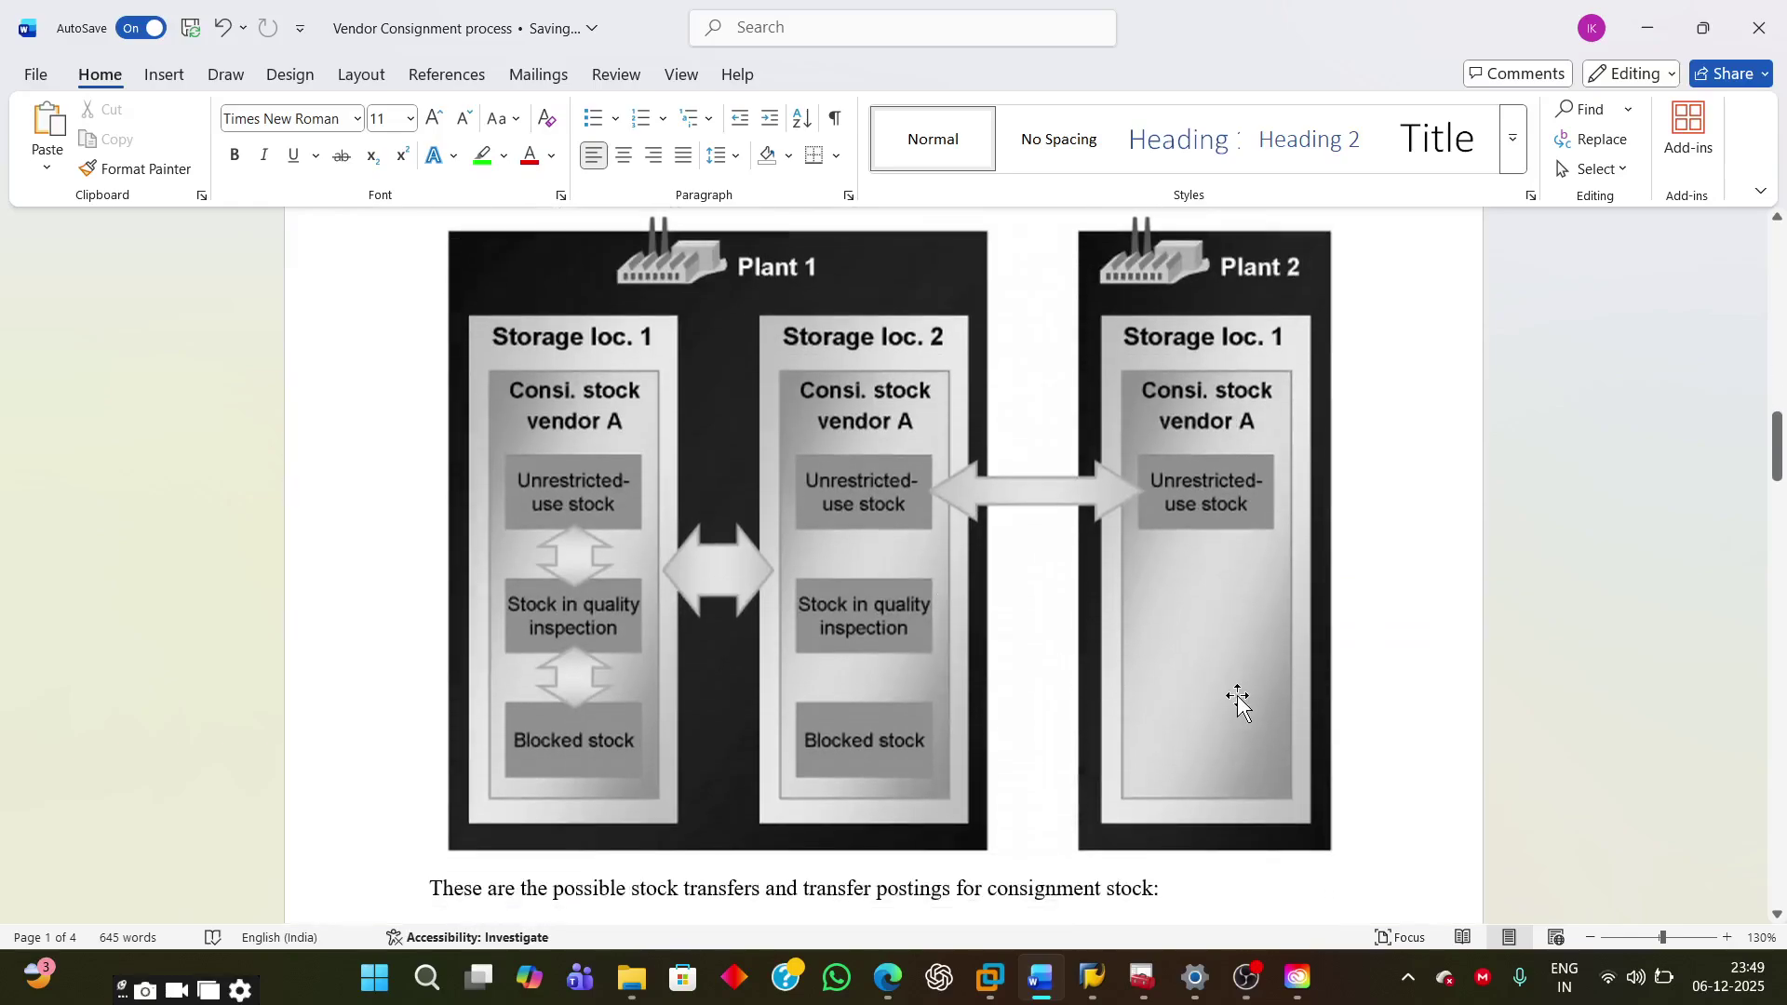
{"action": "scroll", "coordinate": [1228, 704], "scroll_direction": "down", "scroll_amount": 5}
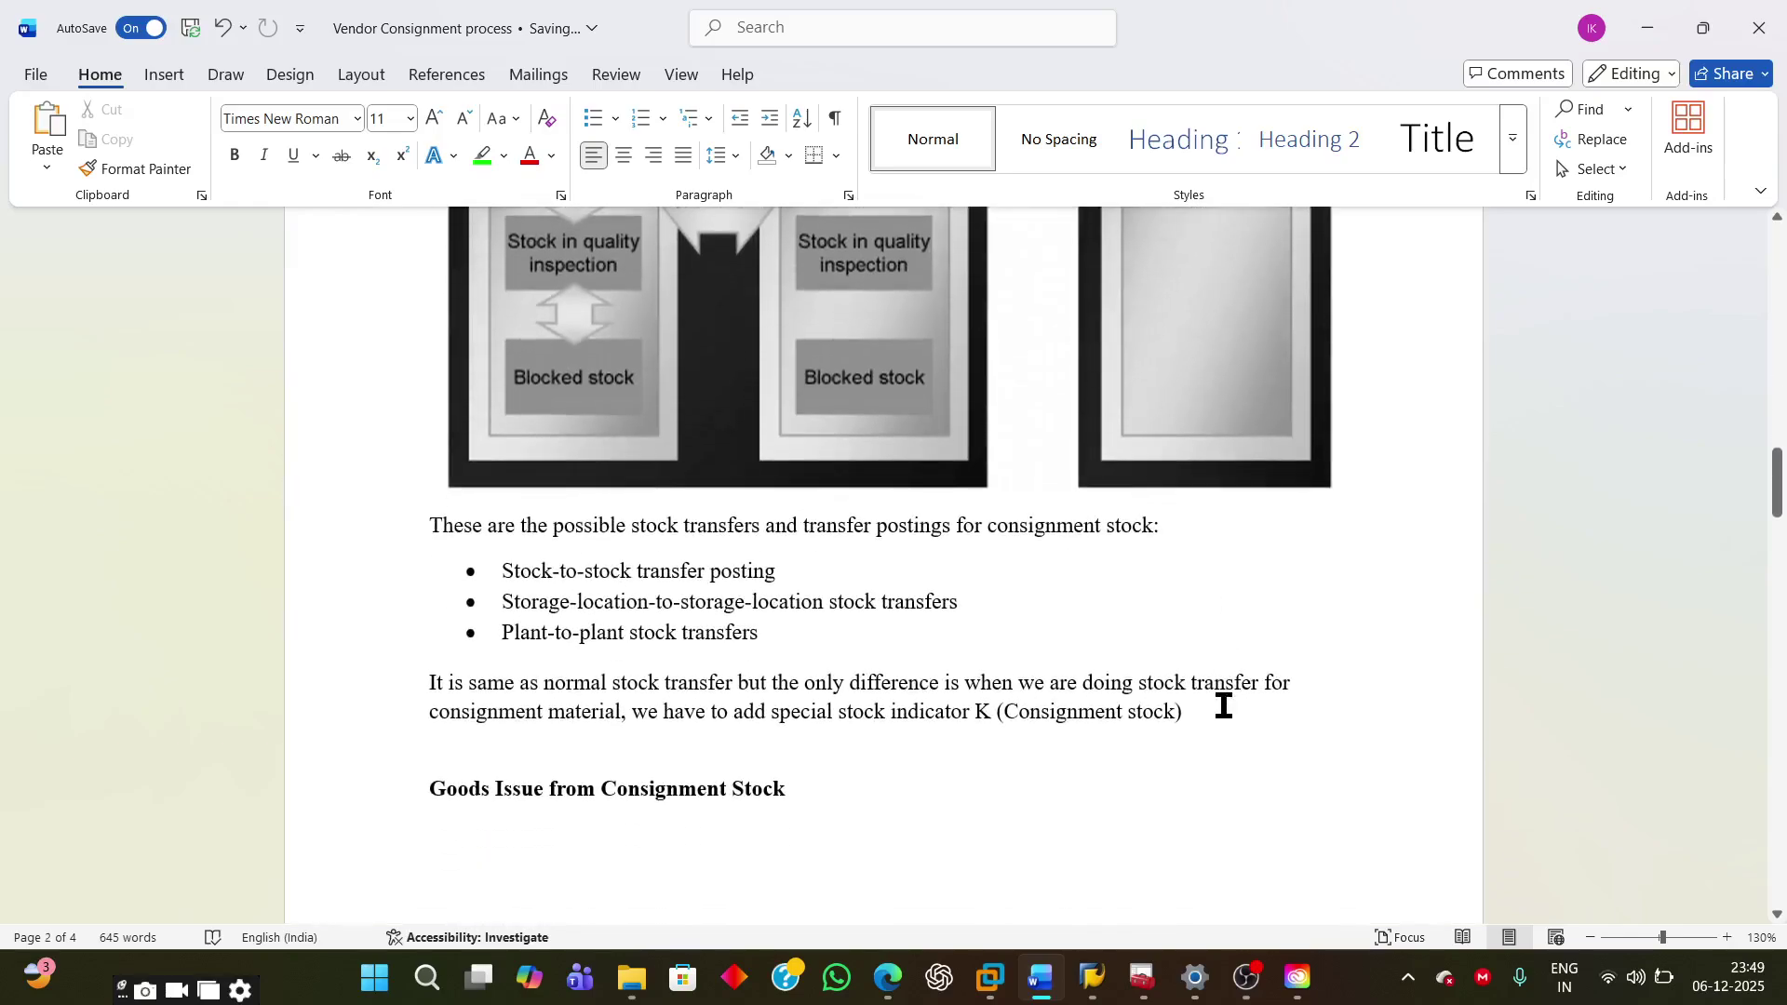
{"action": "scroll", "coordinate": [1224, 705], "scroll_direction": "down", "scroll_amount": 3}
{"action": "scroll", "coordinate": [1224, 705], "scroll_direction": "down", "scroll_amount": 15}
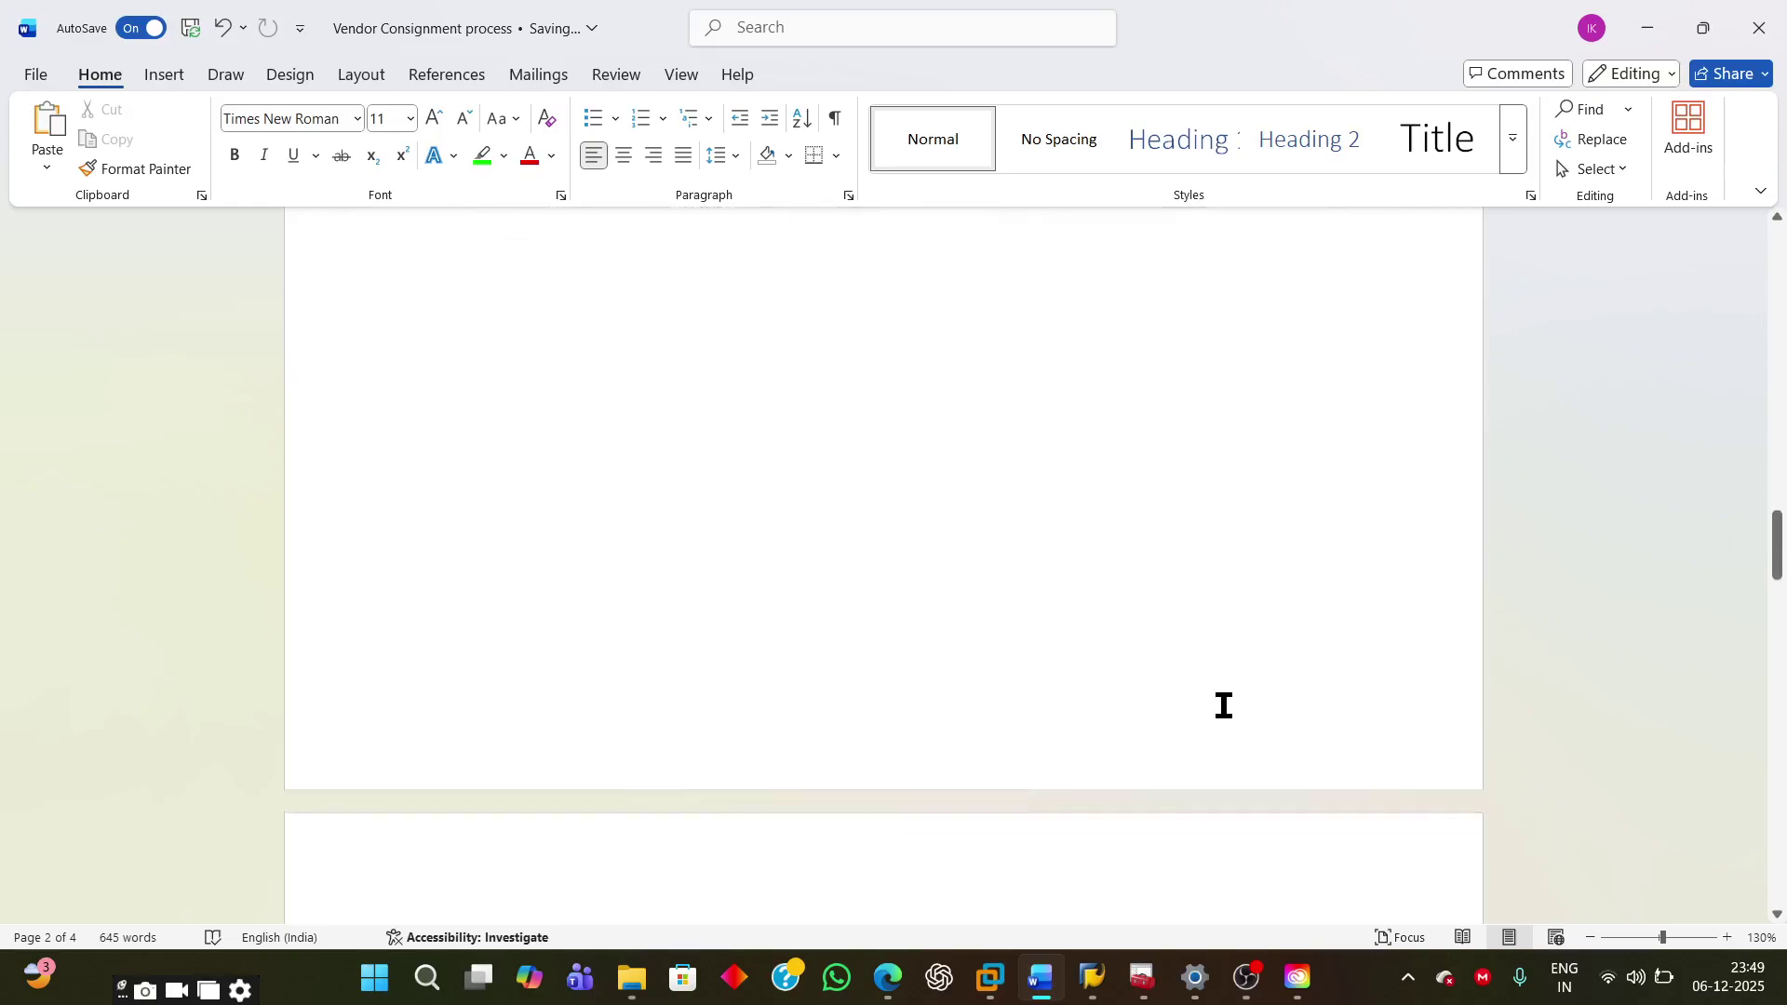
{"action": "scroll", "coordinate": [1227, 707], "scroll_direction": "down", "scroll_amount": 5}
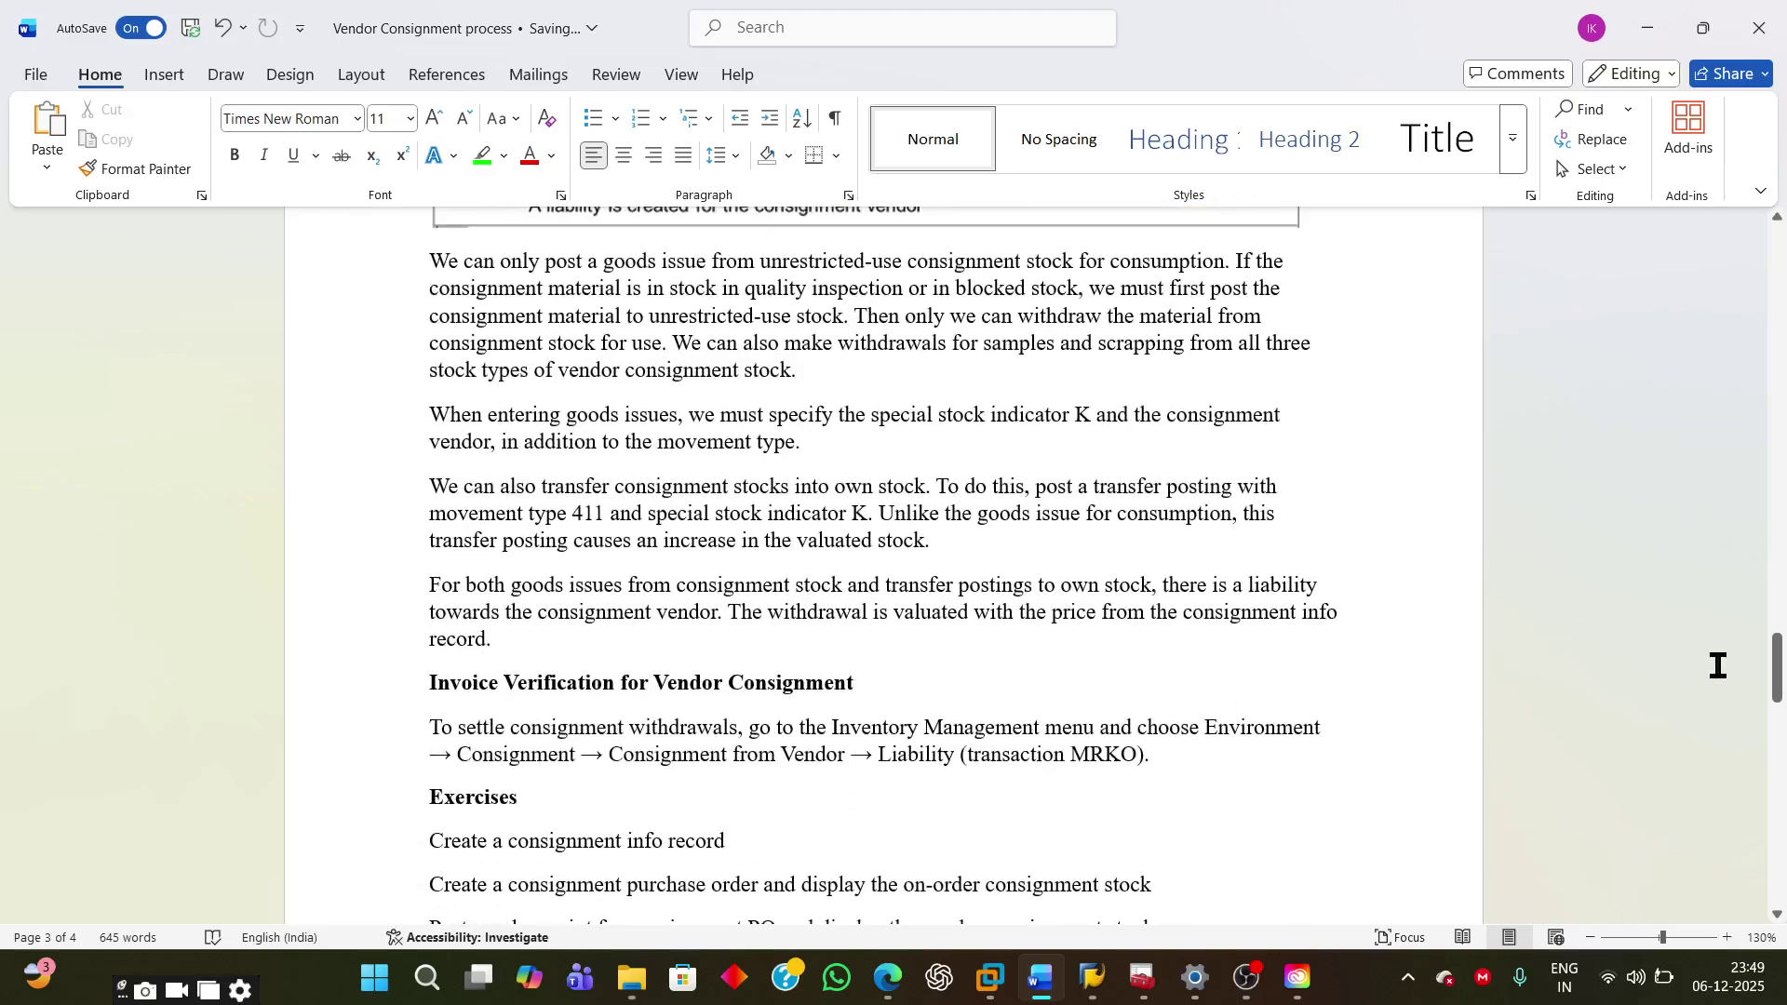
{"action": "left_click_drag", "start_coordinate": [1778, 677], "coordinate": [1777, 240]}
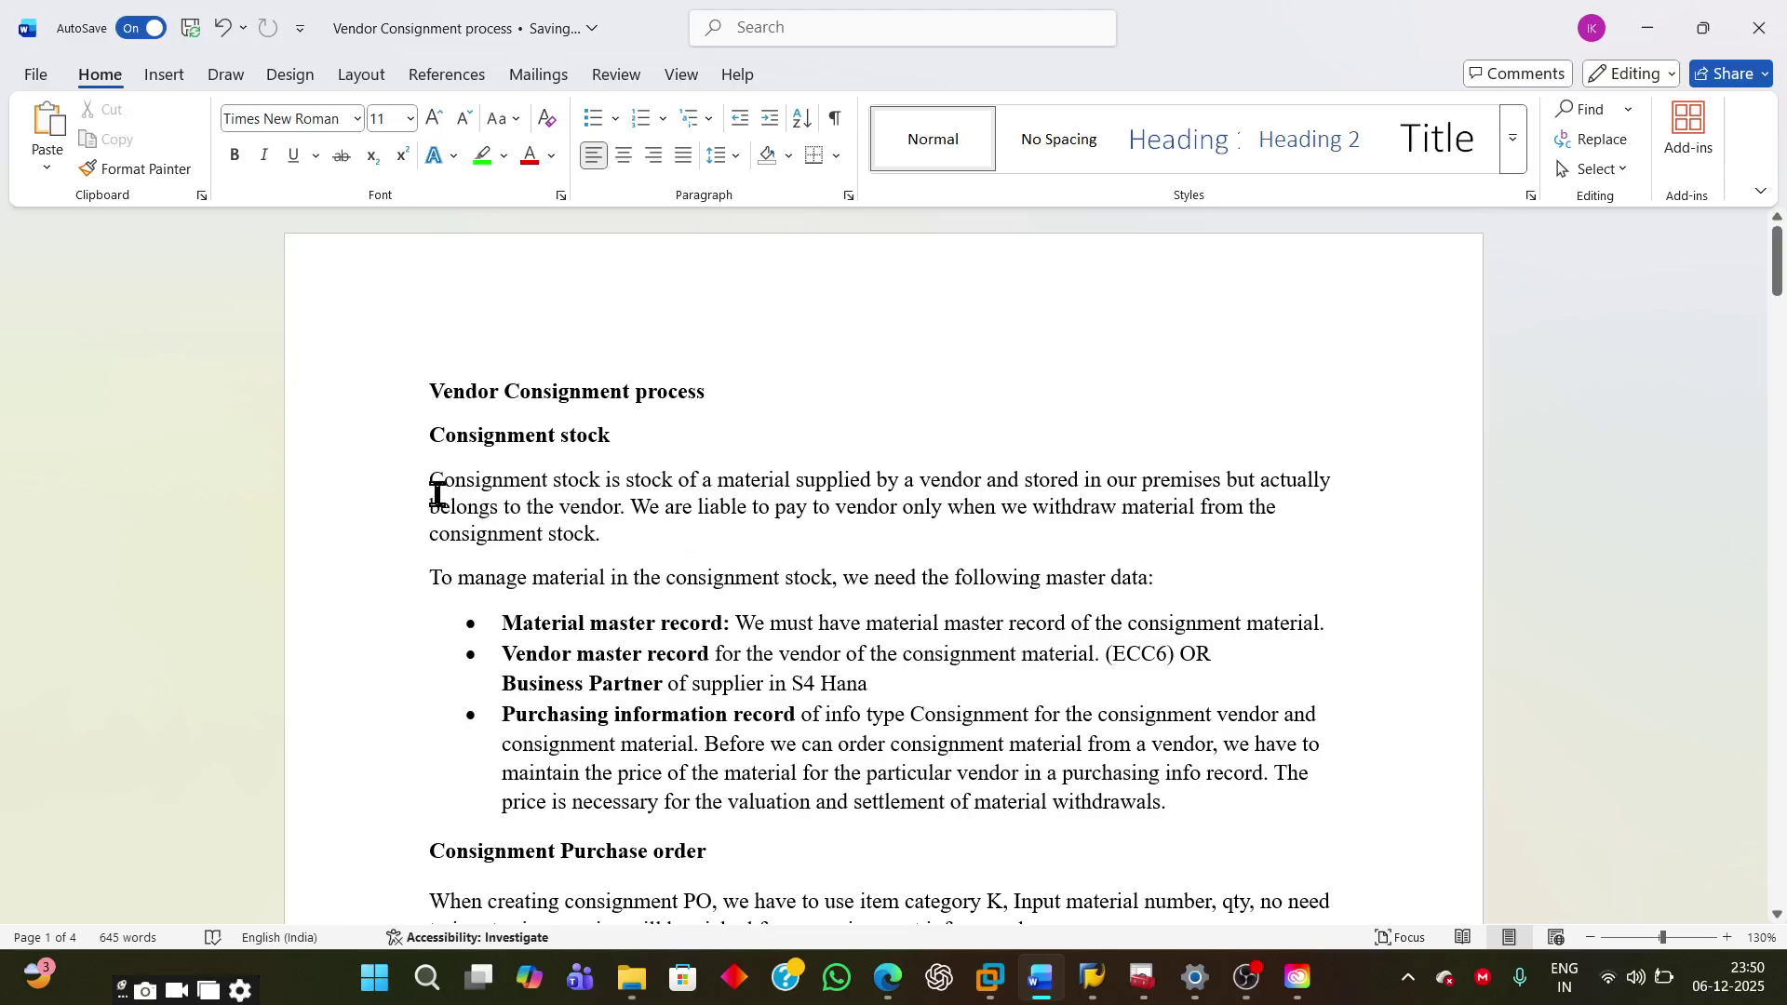
Step: Read the consignment stock definition and the material master, vendor master and business partner requirements, highlighting each passage
{"action": "left_click_drag", "start_coordinate": [431, 481], "coordinate": [621, 528]}
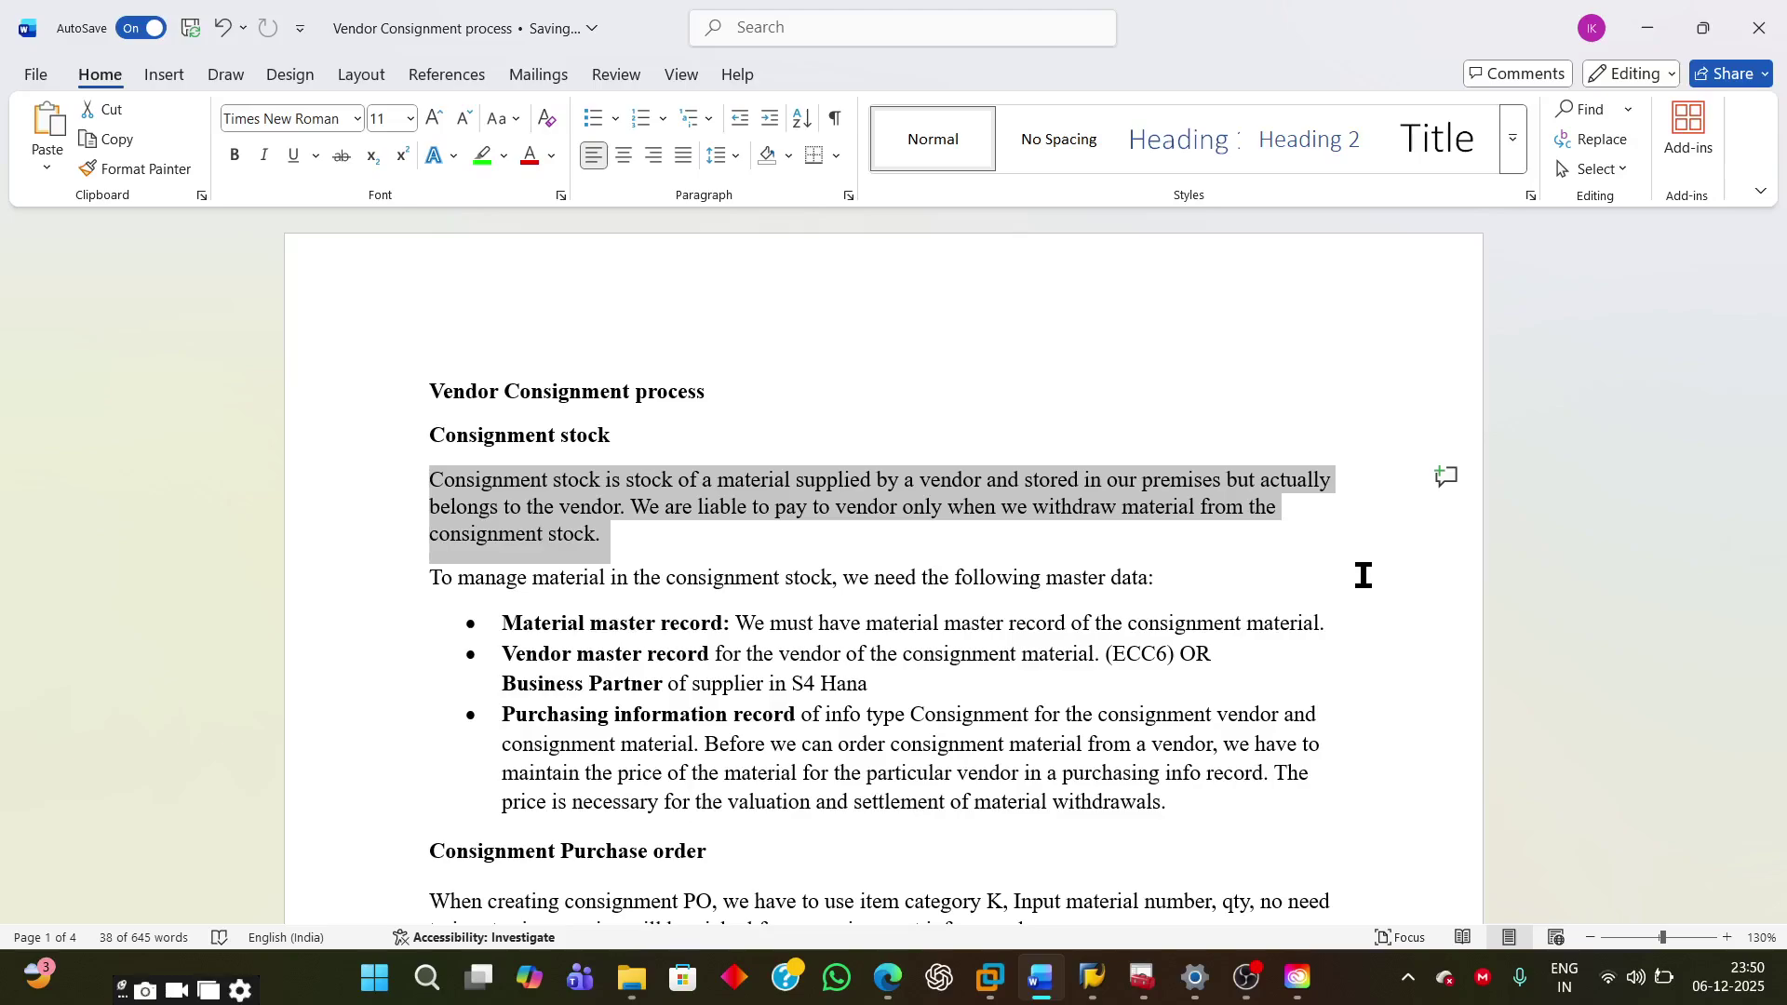
{"action": "left_click", "coordinate": [816, 652]}
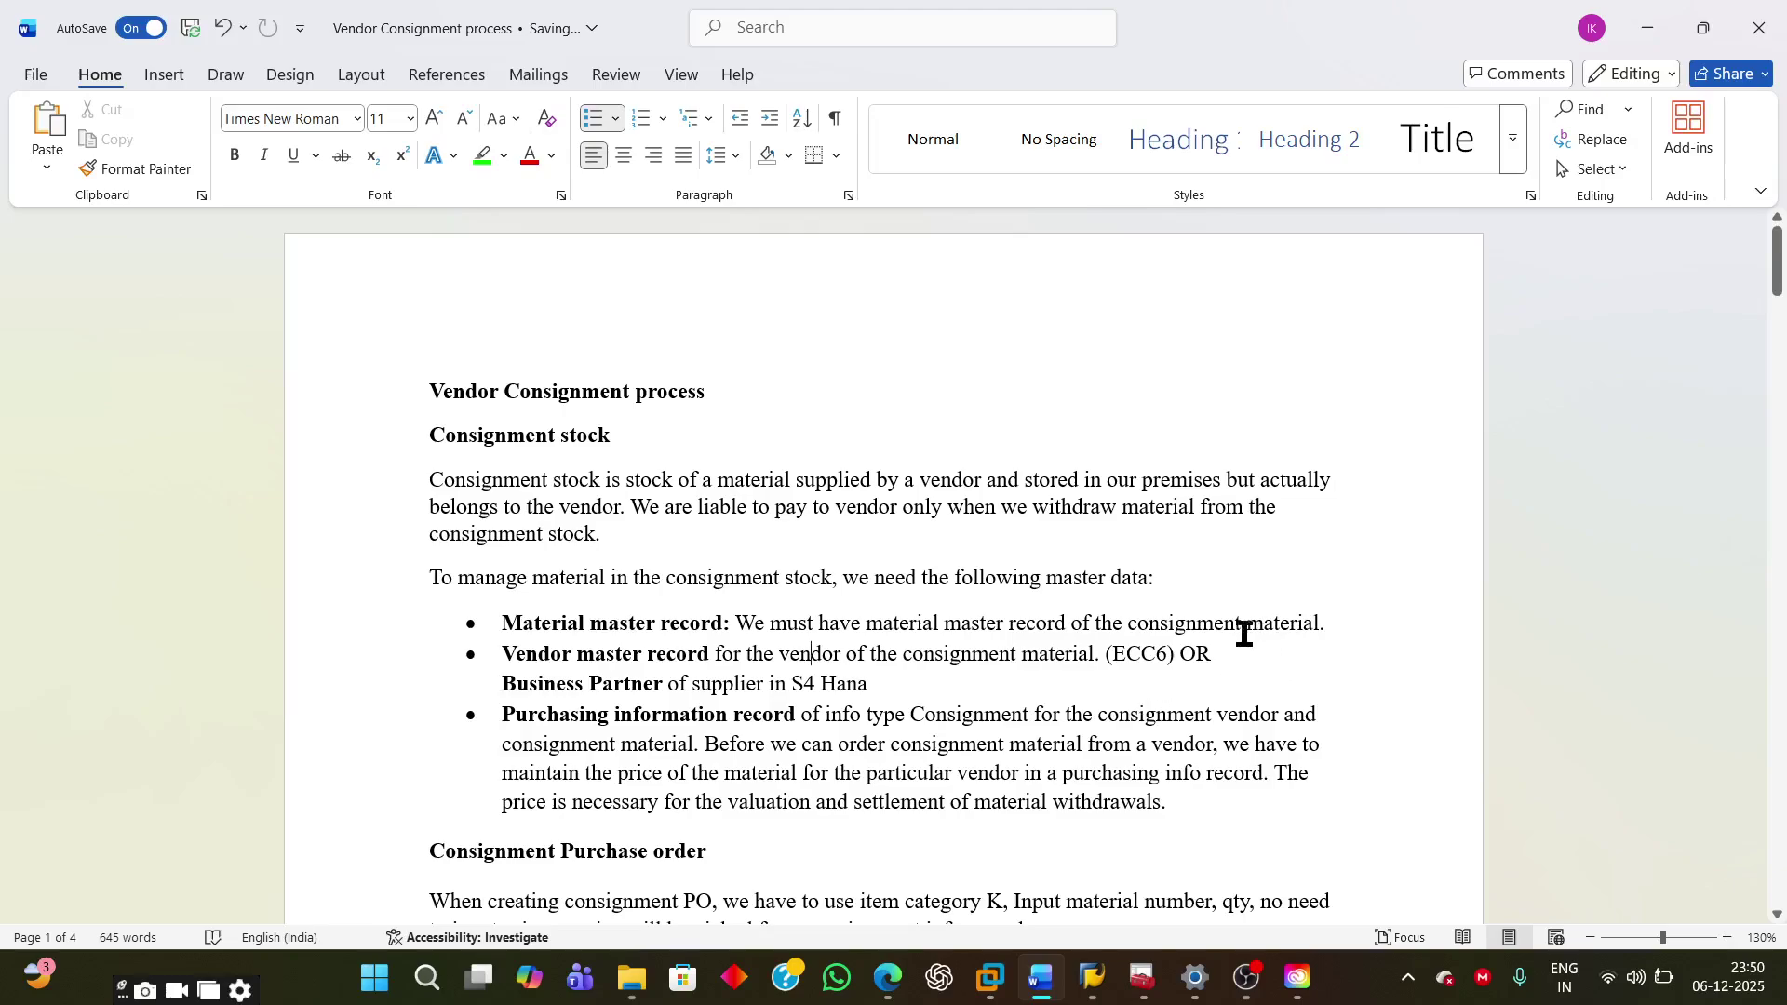
{"action": "scroll", "coordinate": [1246, 633], "scroll_direction": "down", "scroll_amount": 3}
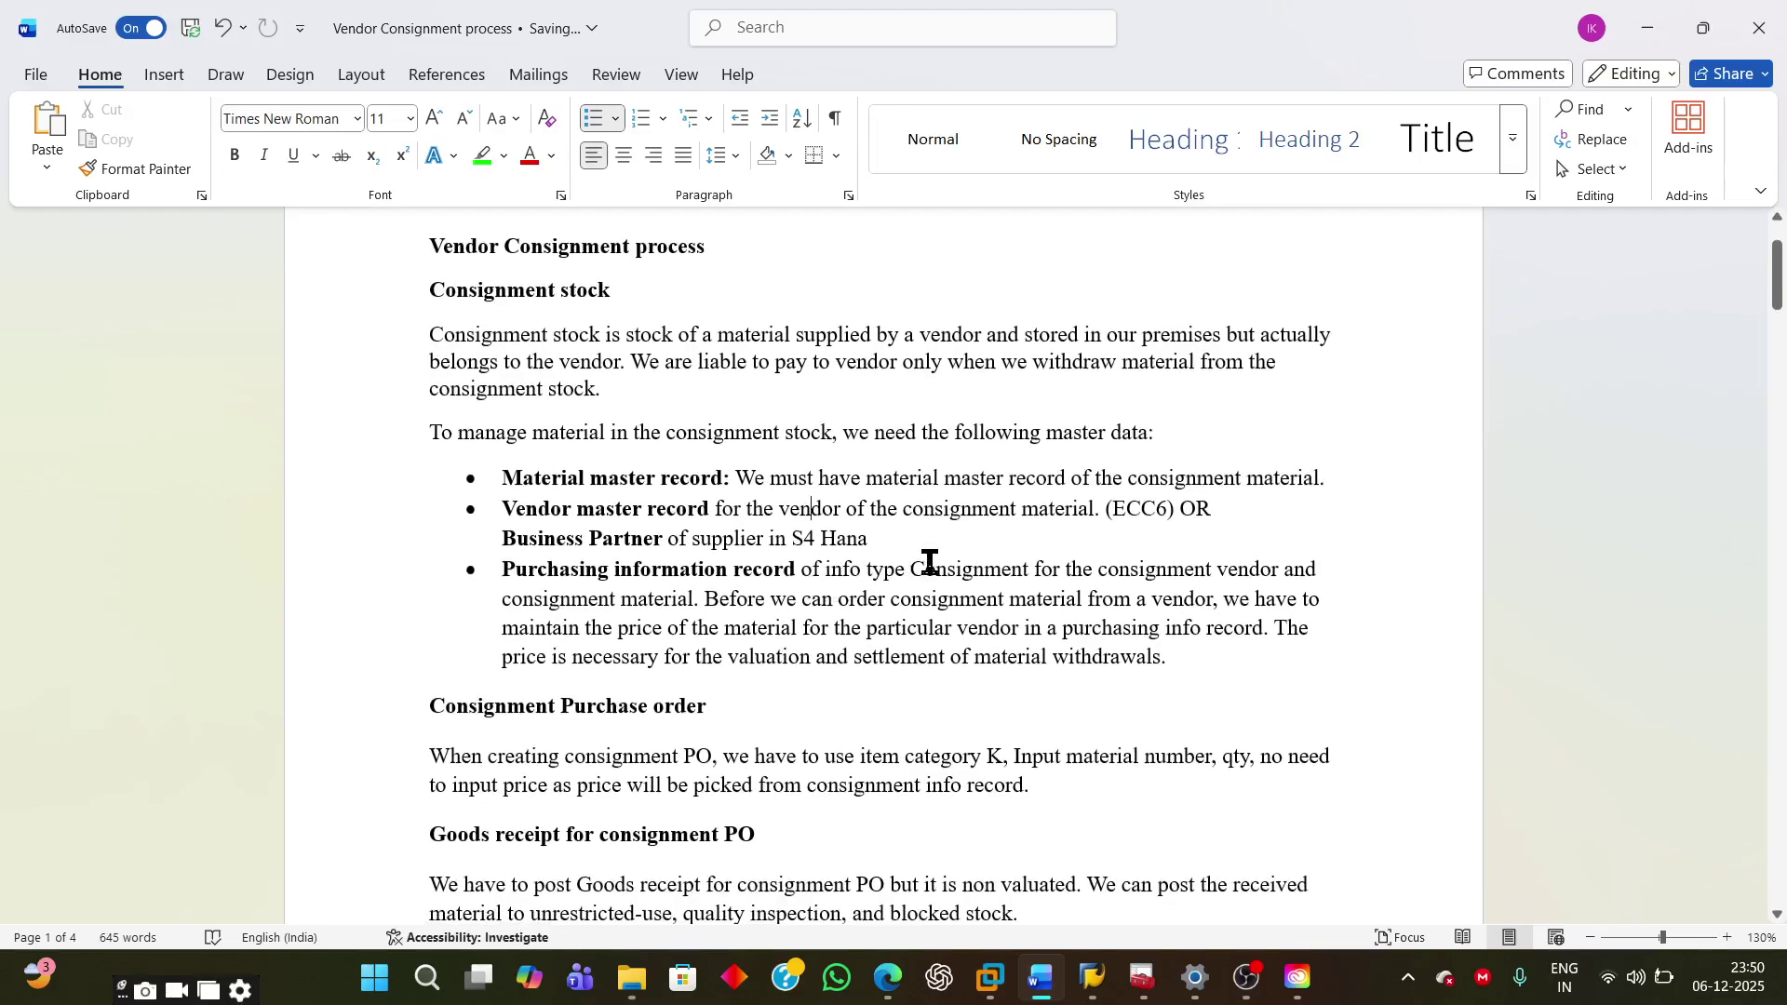
{"action": "left_click_drag", "start_coordinate": [504, 478], "coordinate": [1366, 471]}
{"action": "left_click", "coordinate": [739, 509]}
{"action": "left_click_drag", "start_coordinate": [499, 508], "coordinate": [1175, 507]}
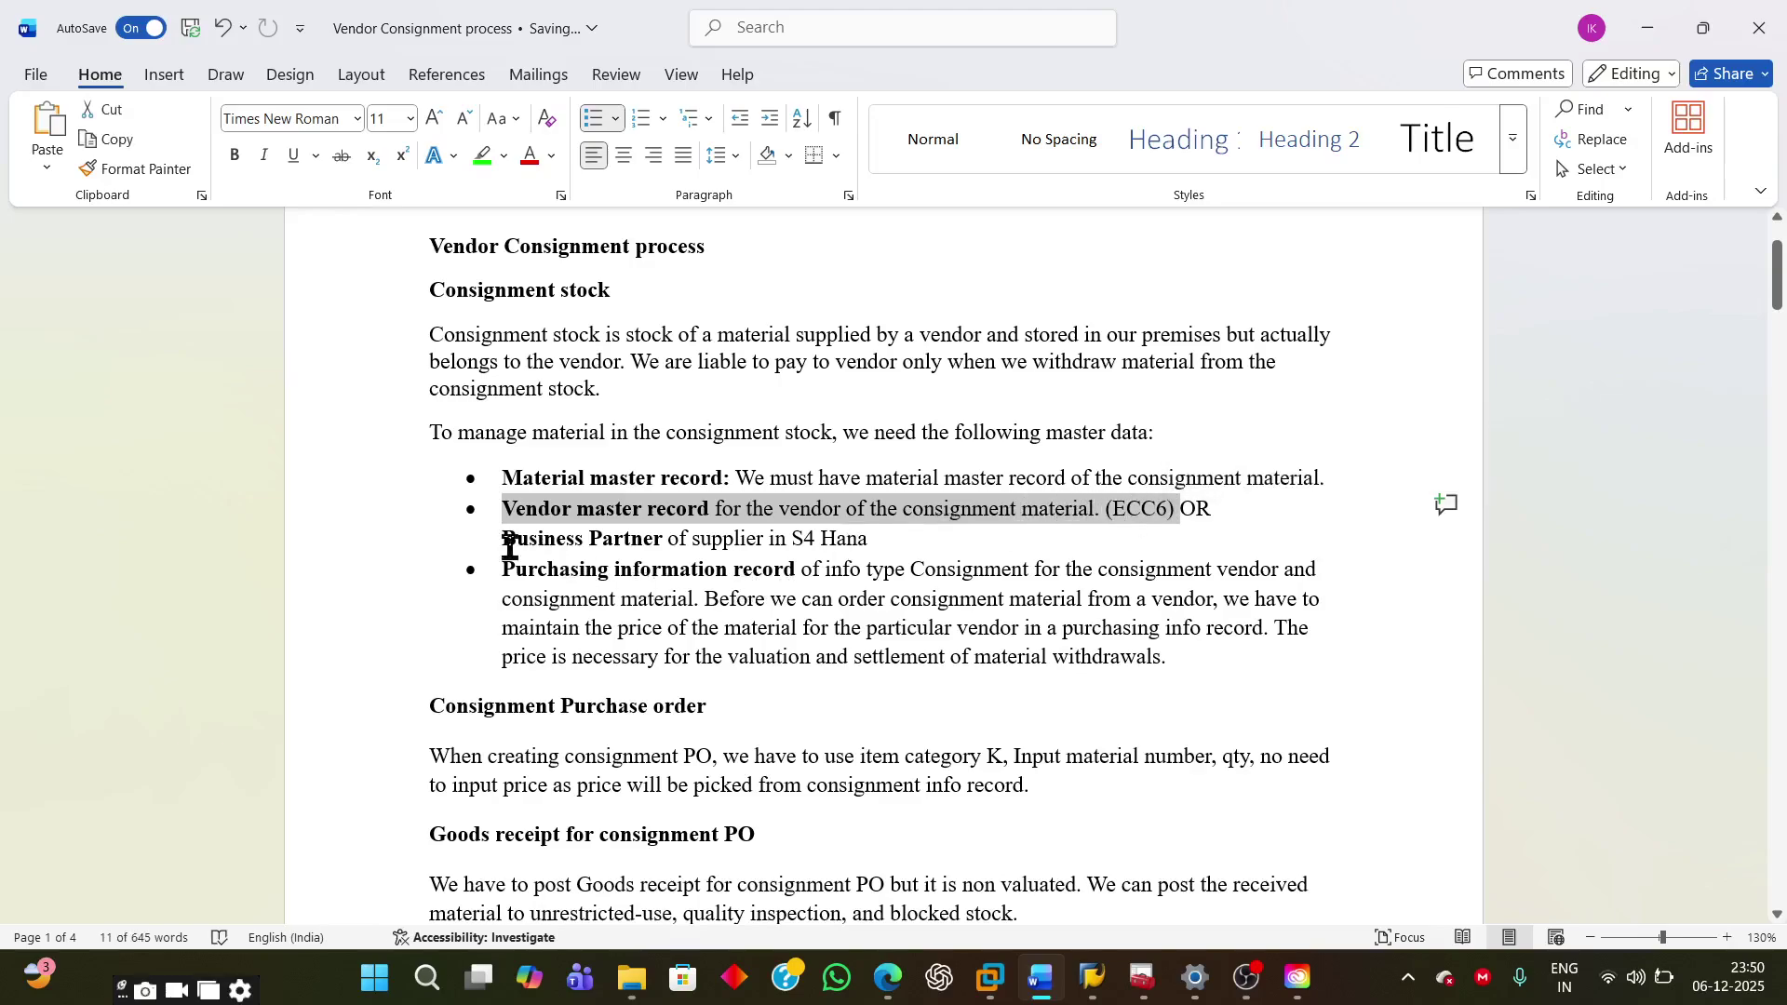
{"action": "left_click_drag", "start_coordinate": [510, 547], "coordinate": [891, 543]}
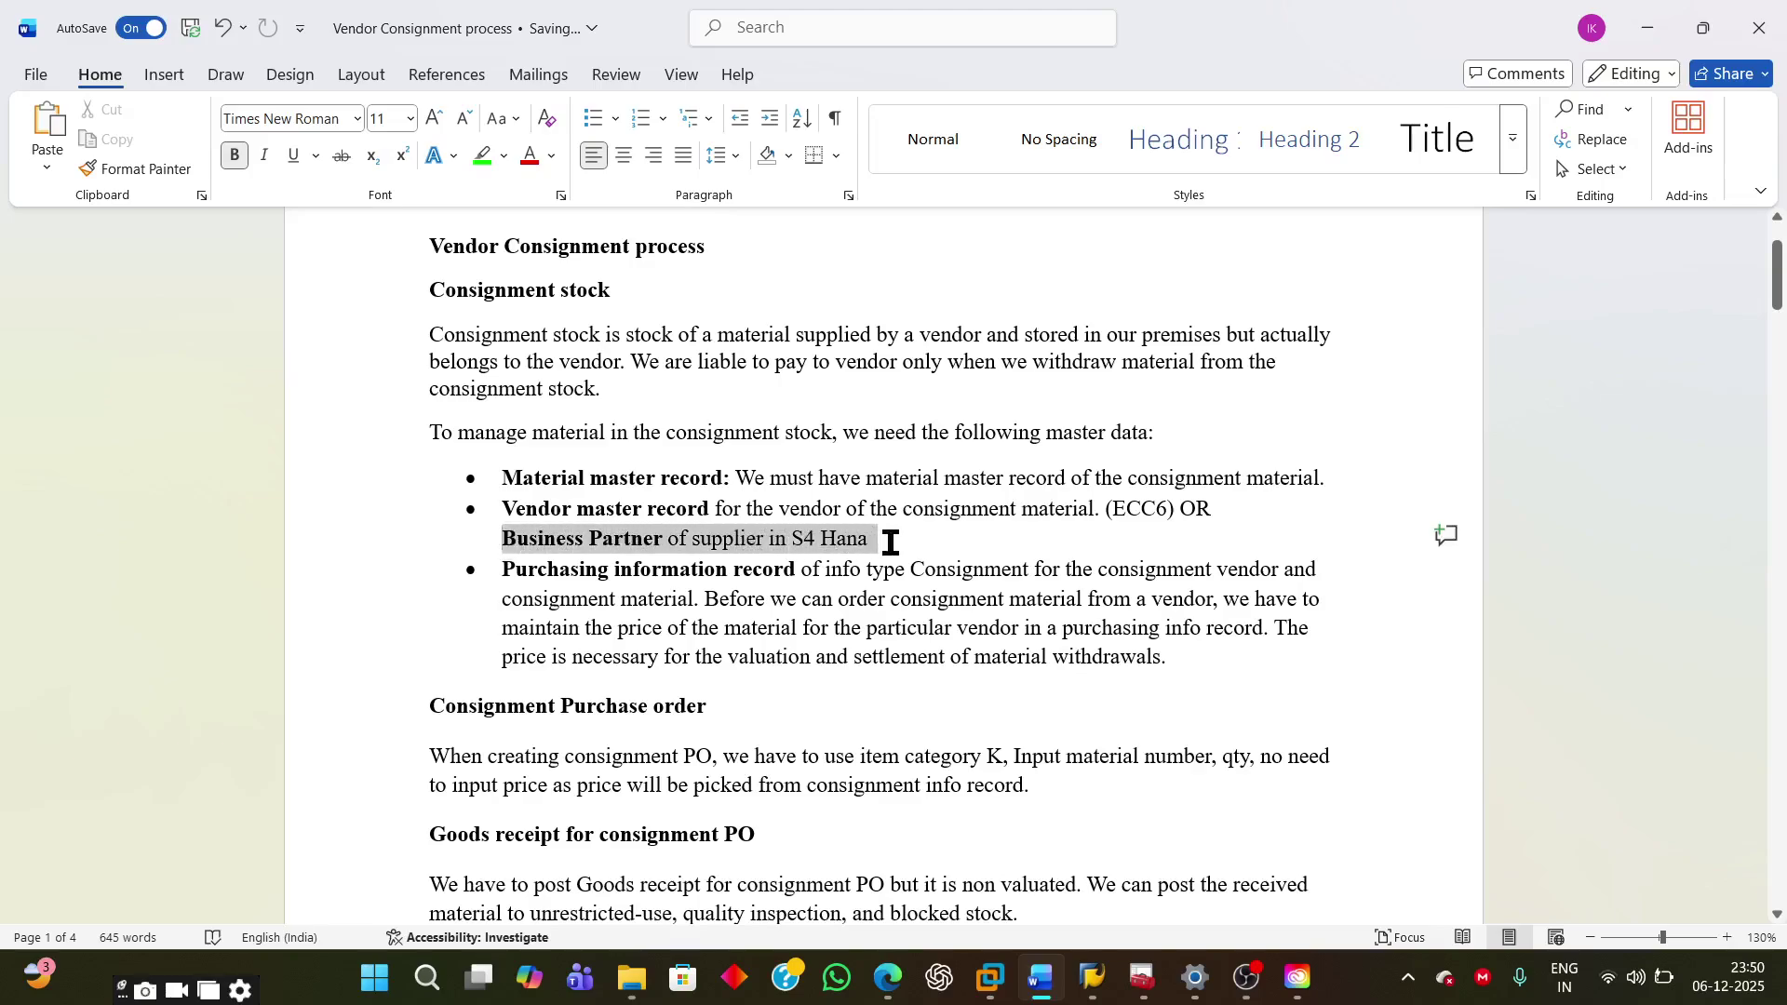
Step: Read the purchasing information record requirement, highlighting the sentences on maintaining the vendor price and on valuation and settlement
{"action": "left_click", "coordinate": [649, 584]}
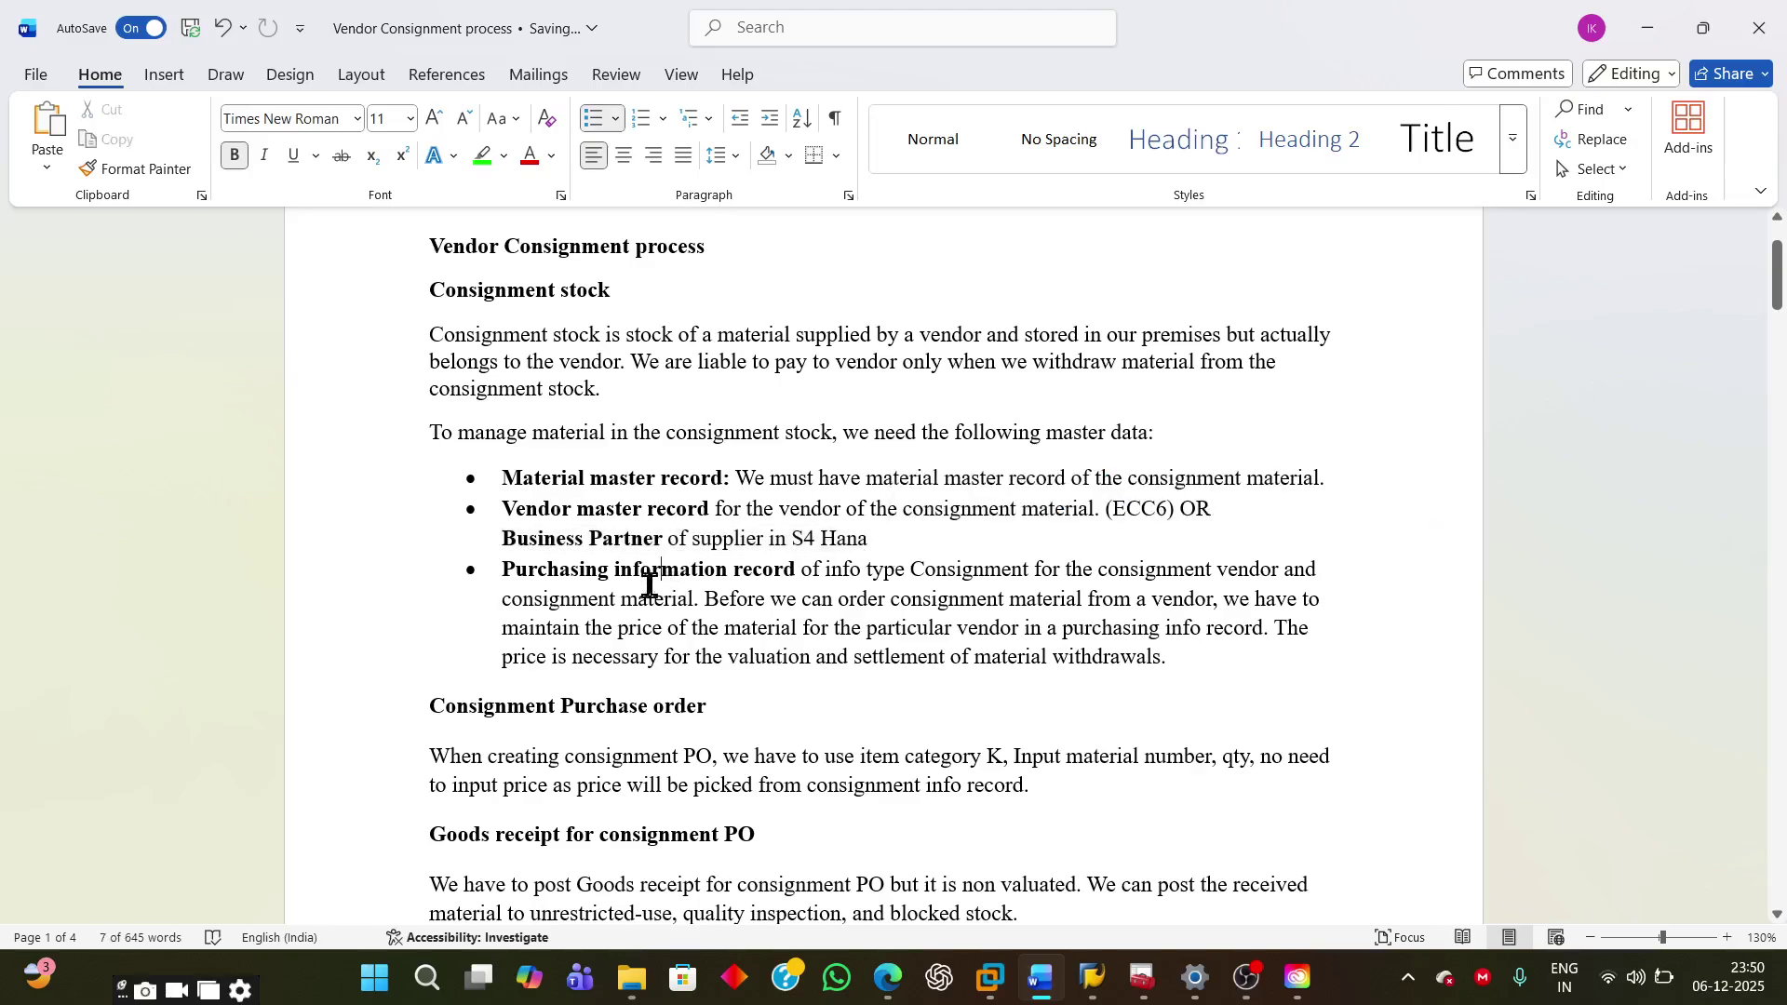
{"action": "left_click", "coordinate": [510, 574]}
{"action": "left_click_drag", "start_coordinate": [512, 575], "coordinate": [1261, 634]}
{"action": "left_click", "coordinate": [698, 600]}
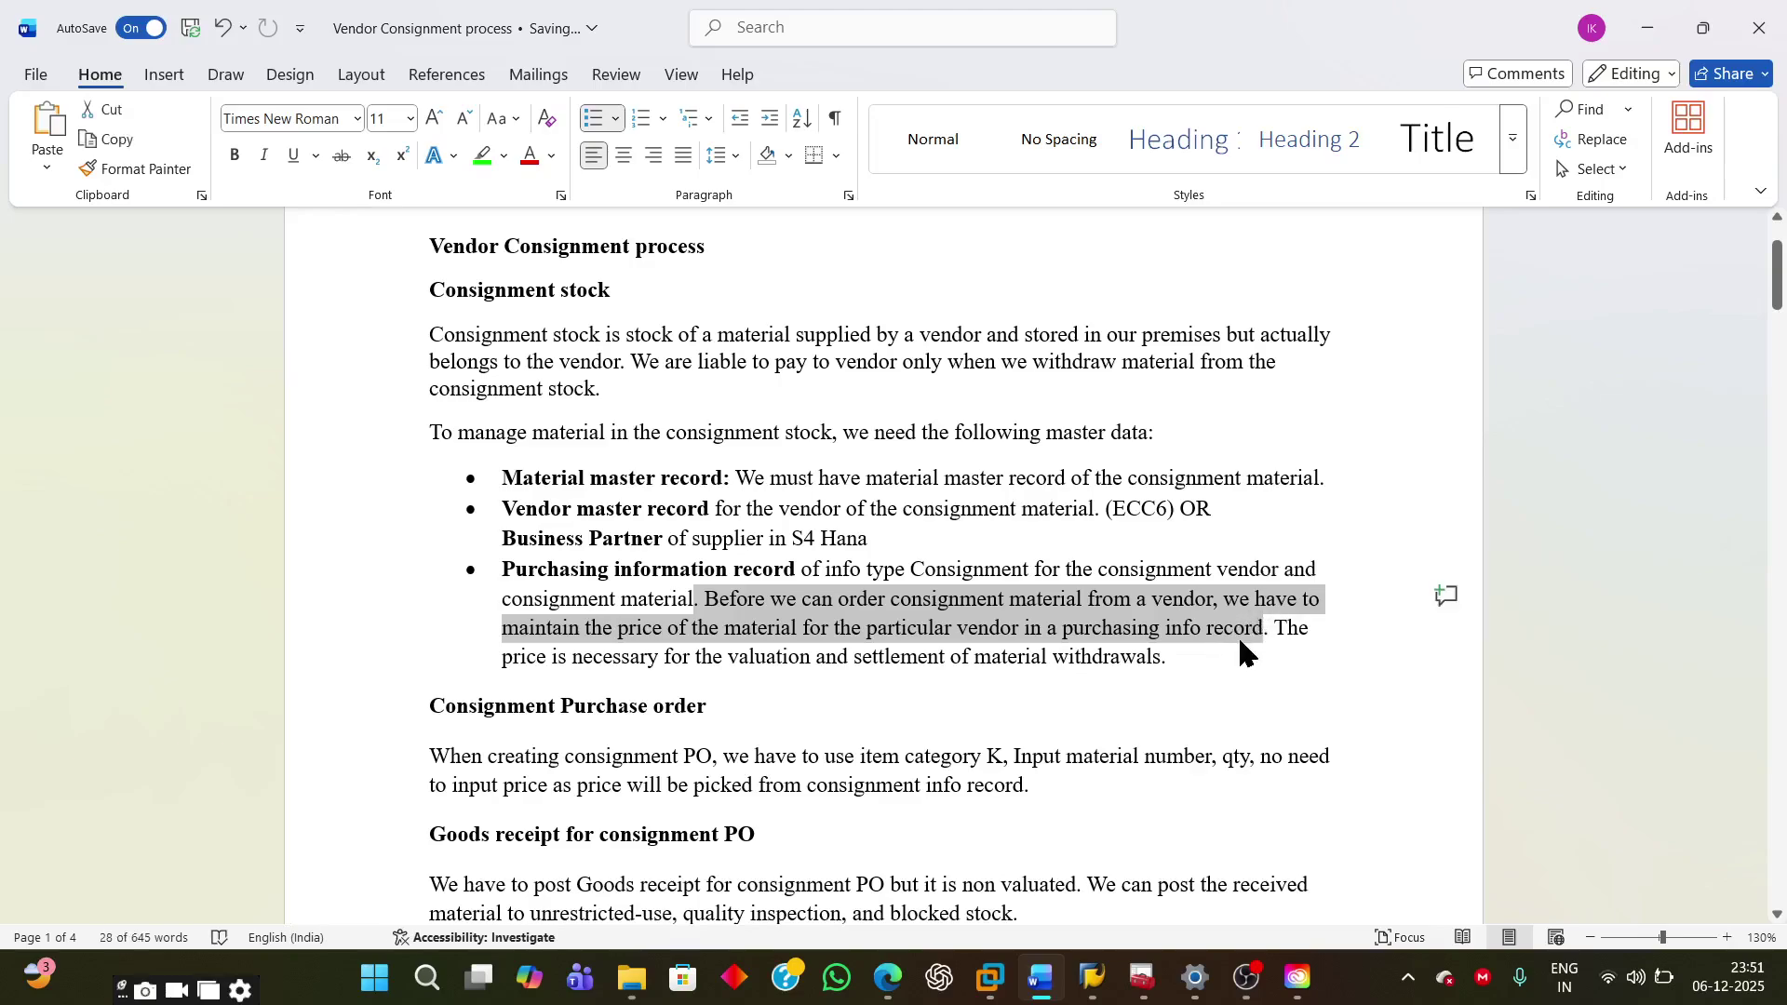
{"action": "left_click", "coordinate": [1241, 642]}
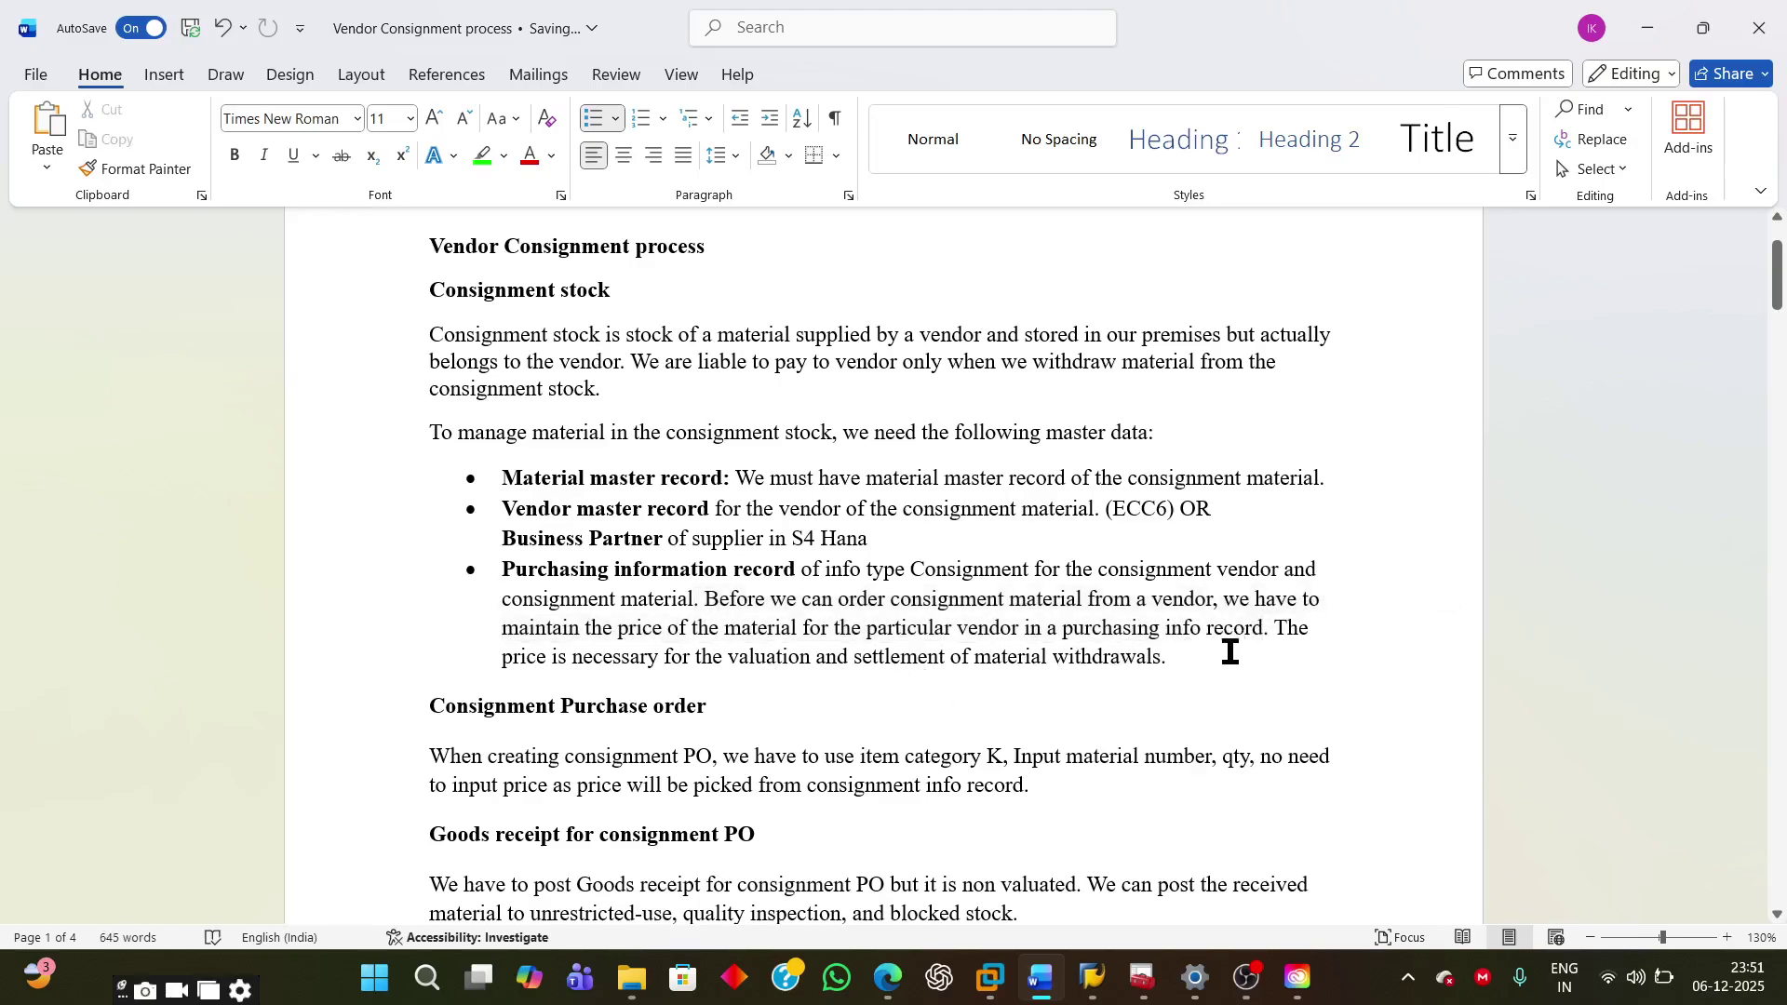
{"action": "left_click_drag", "start_coordinate": [1273, 629], "coordinate": [1366, 657]}
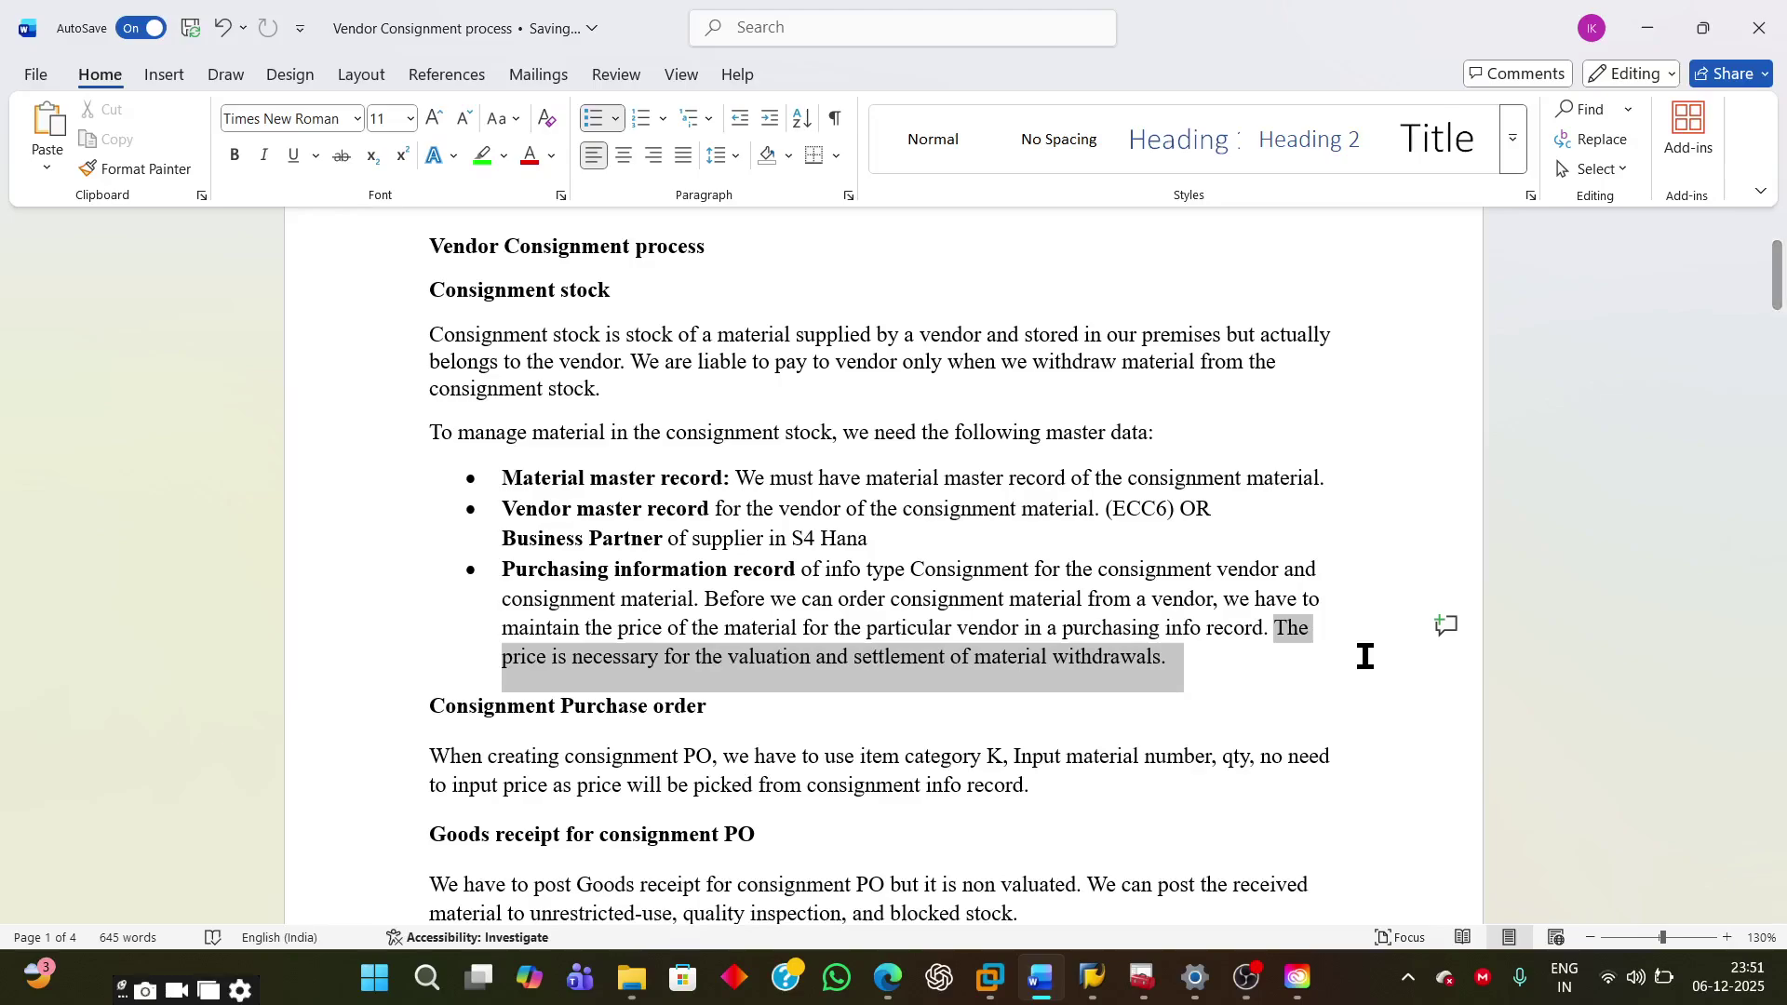
Step: Read the Consignment Purchase order section, highlighting the paragraph on item category K and the price source
{"action": "left_click", "coordinate": [710, 738]}
{"action": "scroll", "coordinate": [525, 629], "scroll_direction": "down", "scroll_amount": 2}
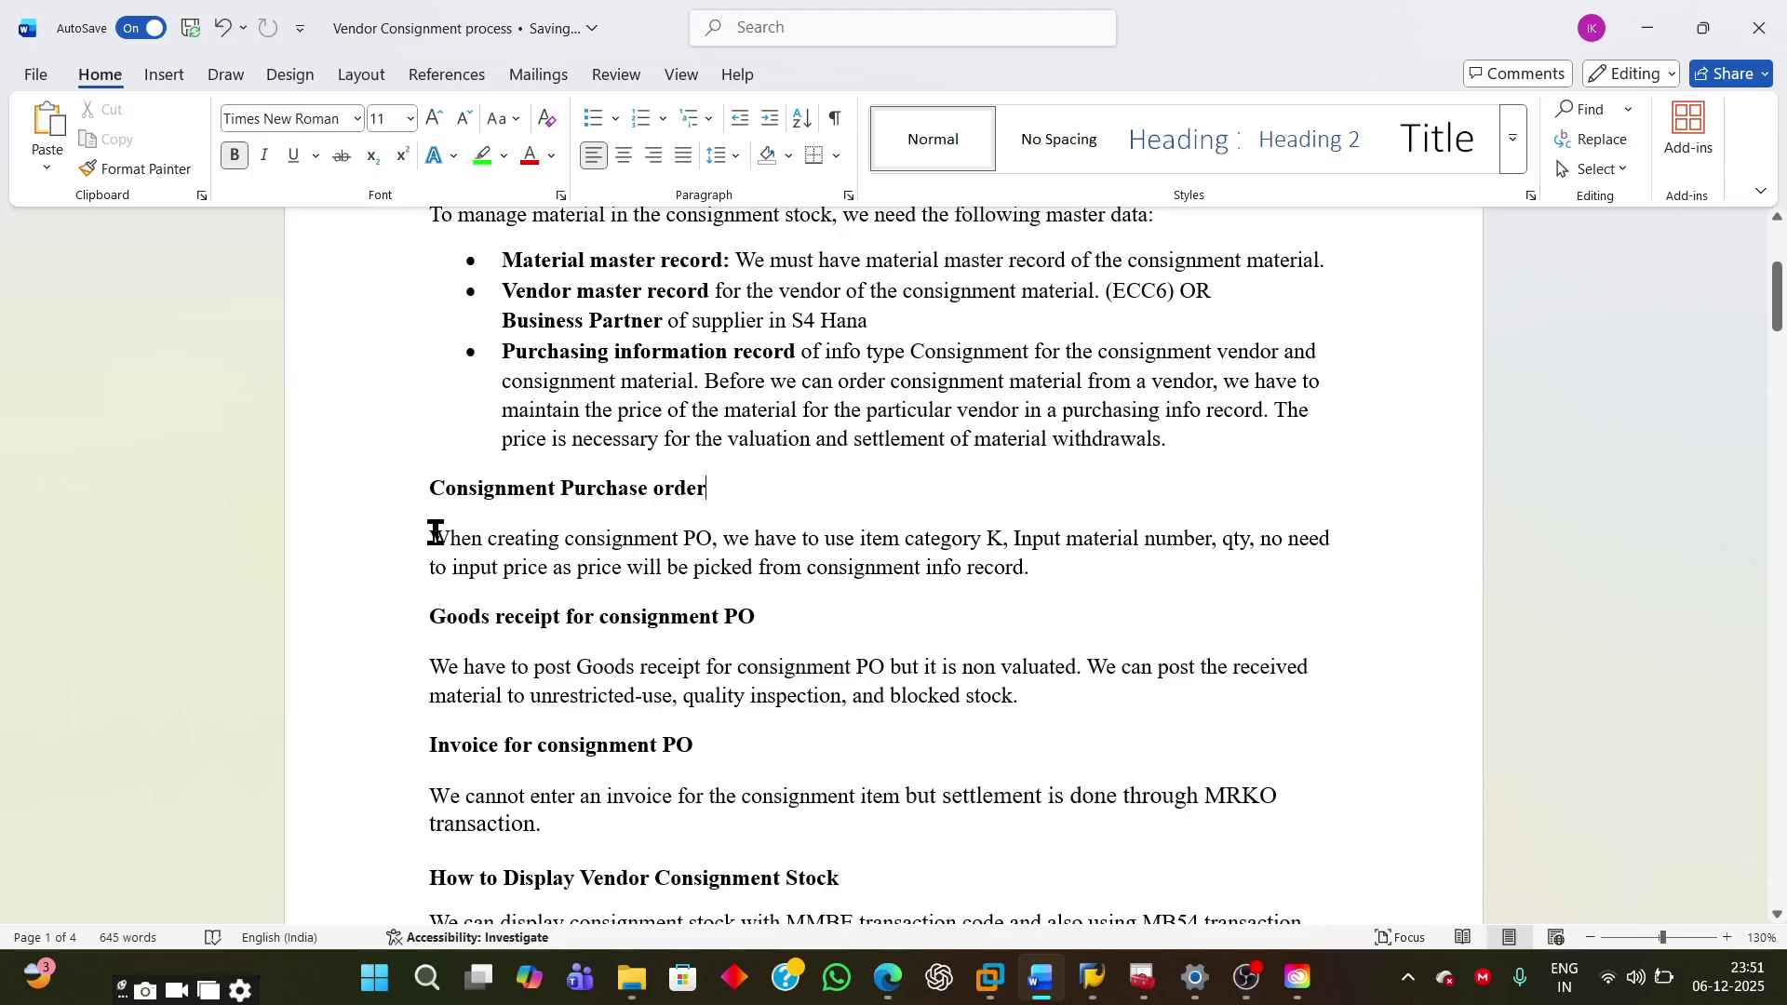
{"action": "left_click_drag", "start_coordinate": [431, 538], "coordinate": [1350, 558]}
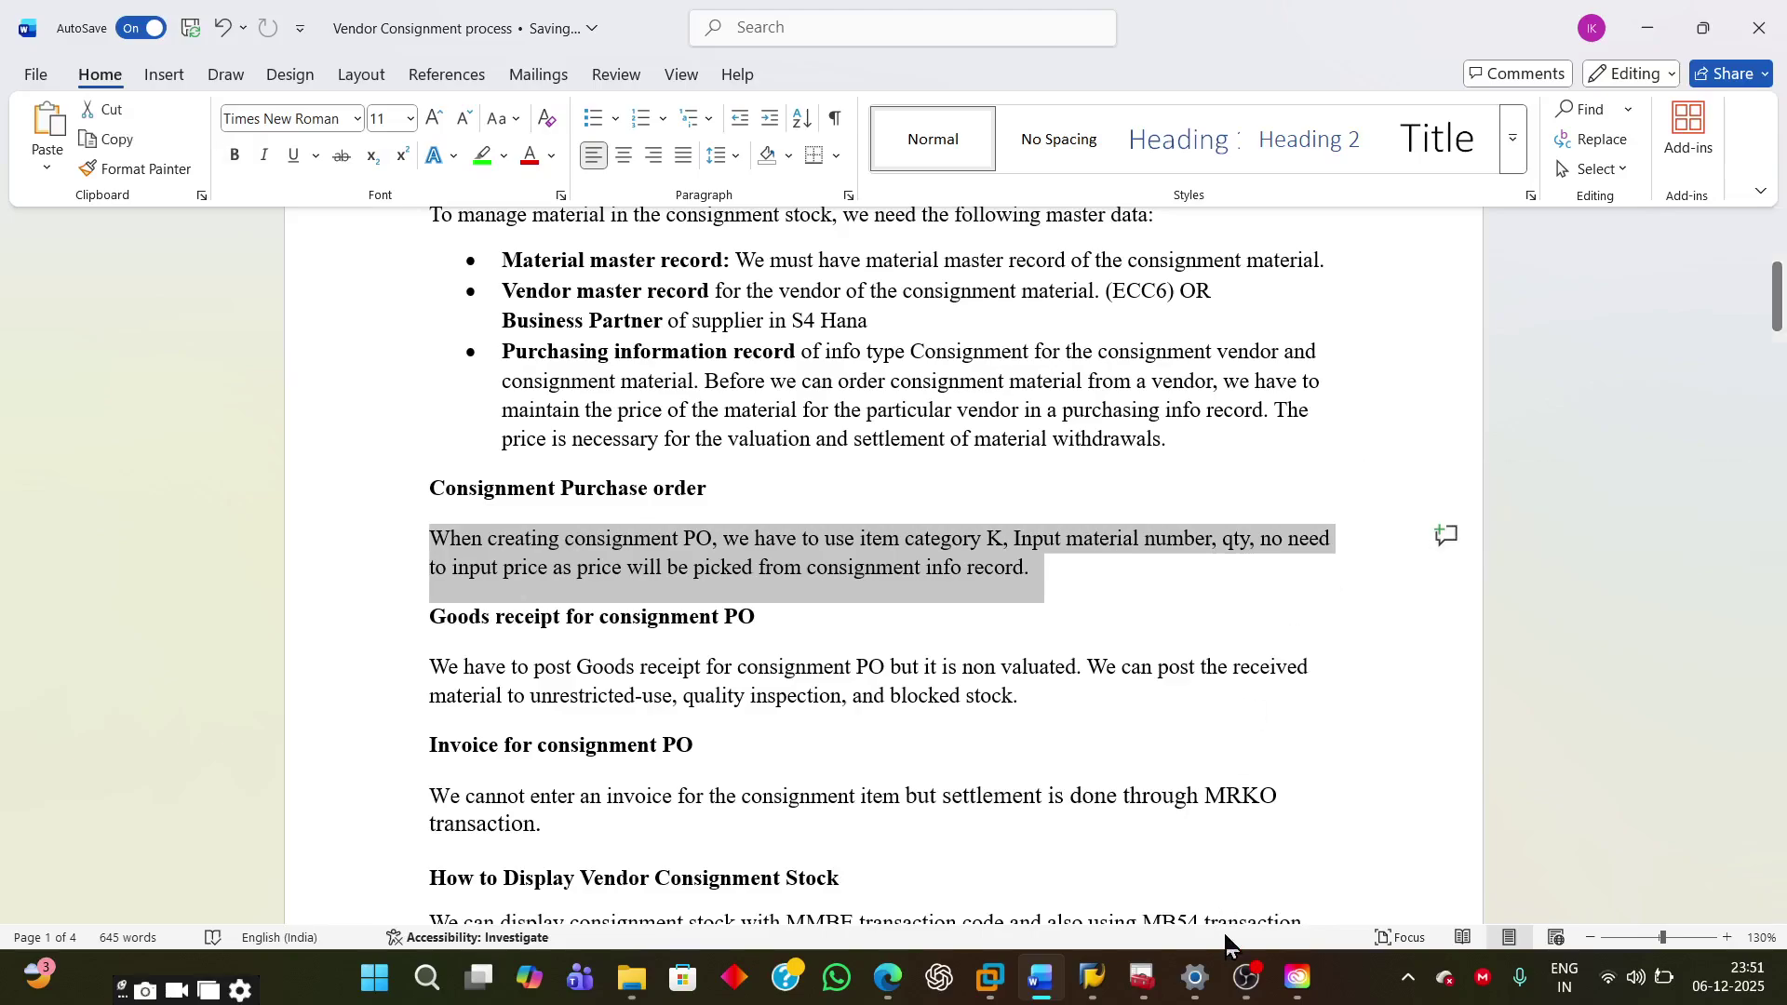
{"action": "left_click", "coordinate": [1120, 618]}
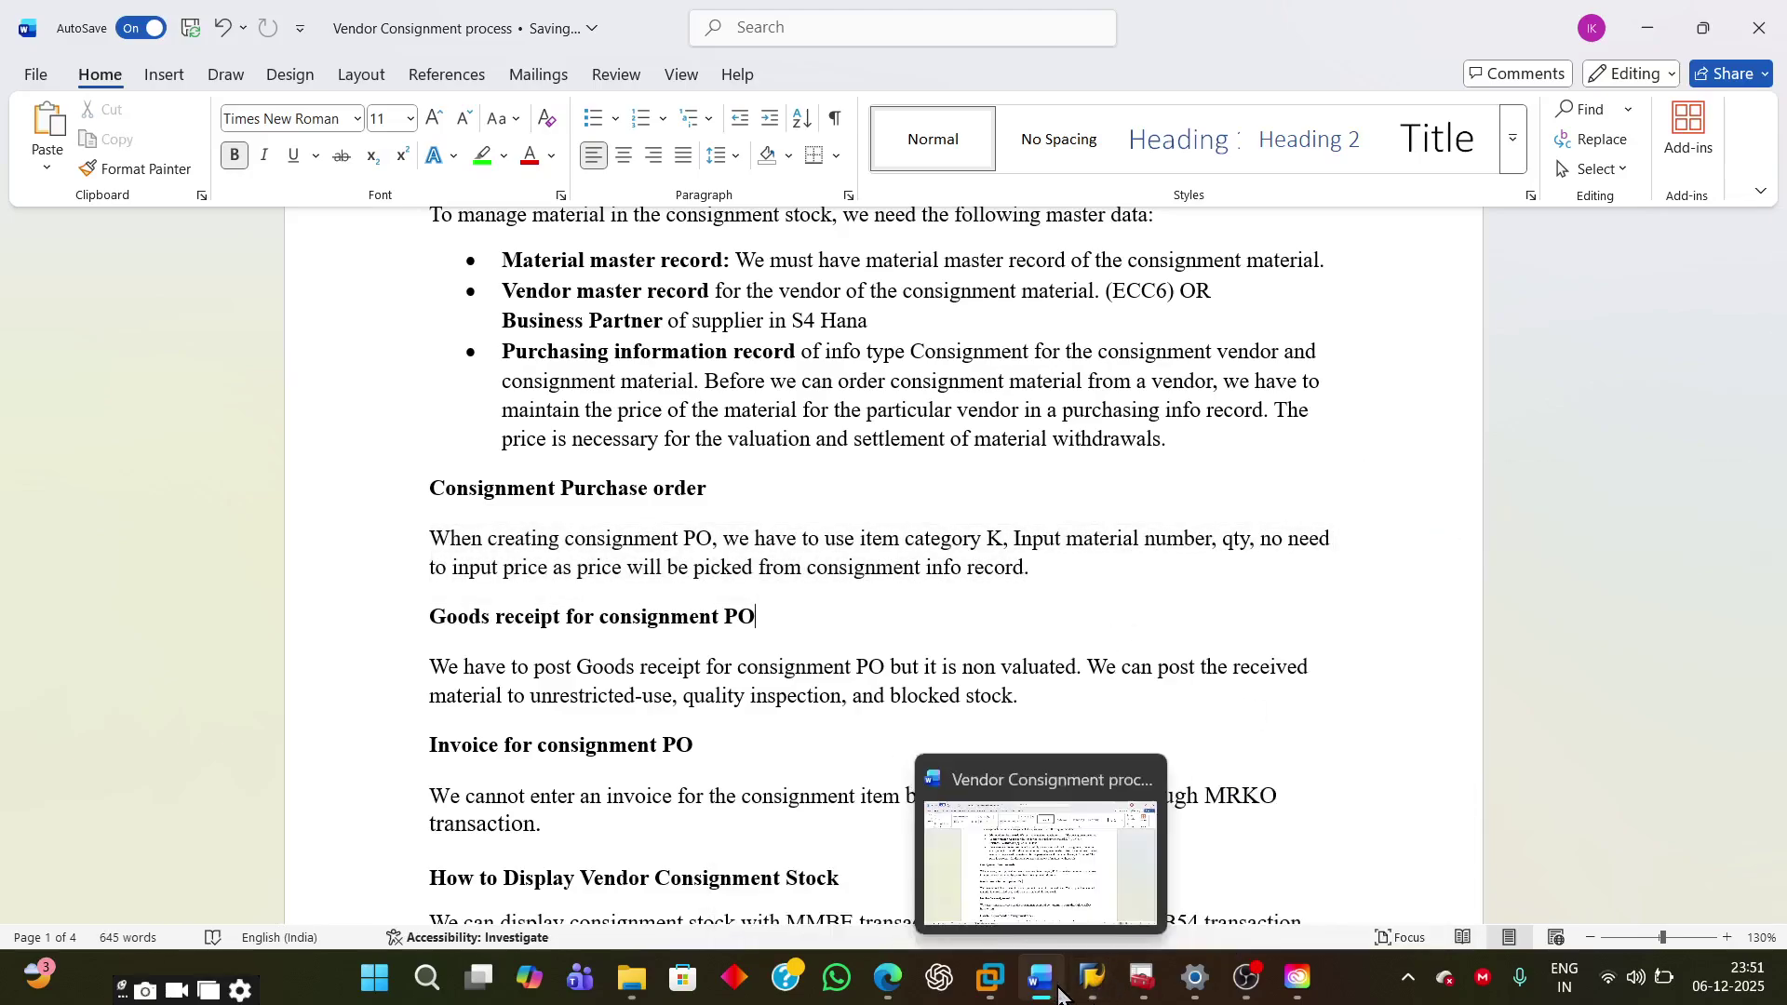
Step: Switch to the SAP Easy Access session and open the Create Purchase Order transaction ME21N
{"action": "mouse_move", "coordinate": [1092, 978]}
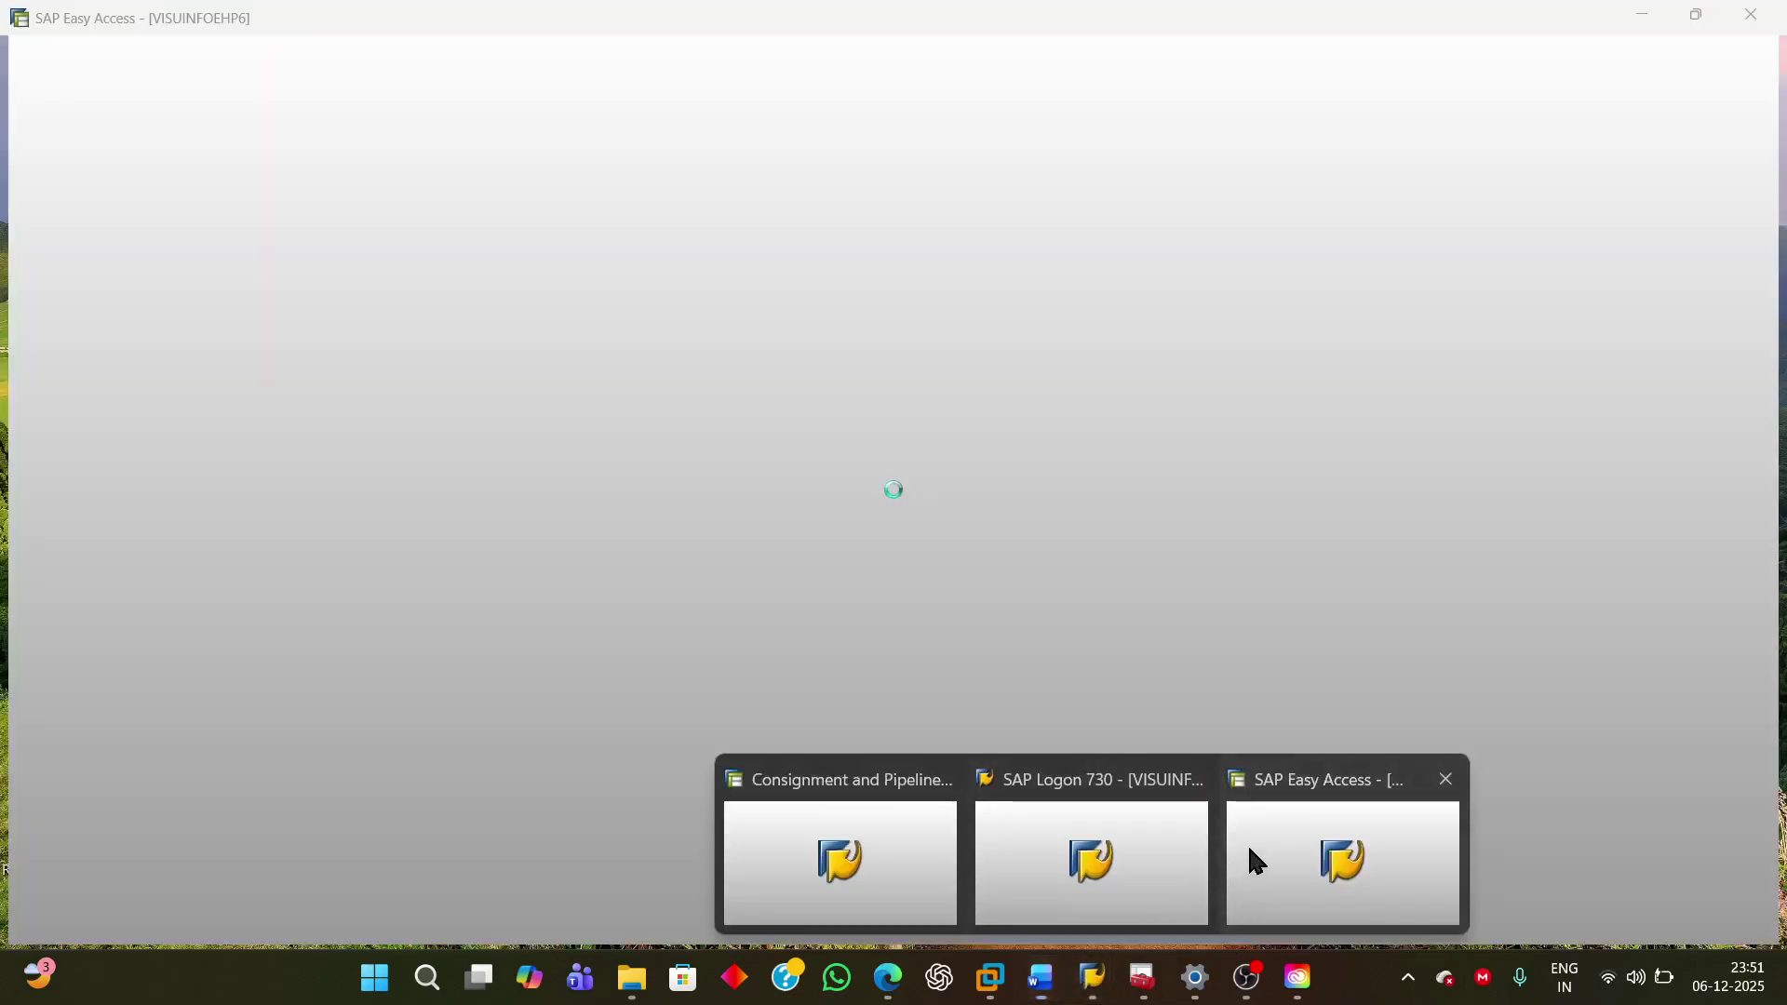
{"action": "left_click", "coordinate": [1248, 852]}
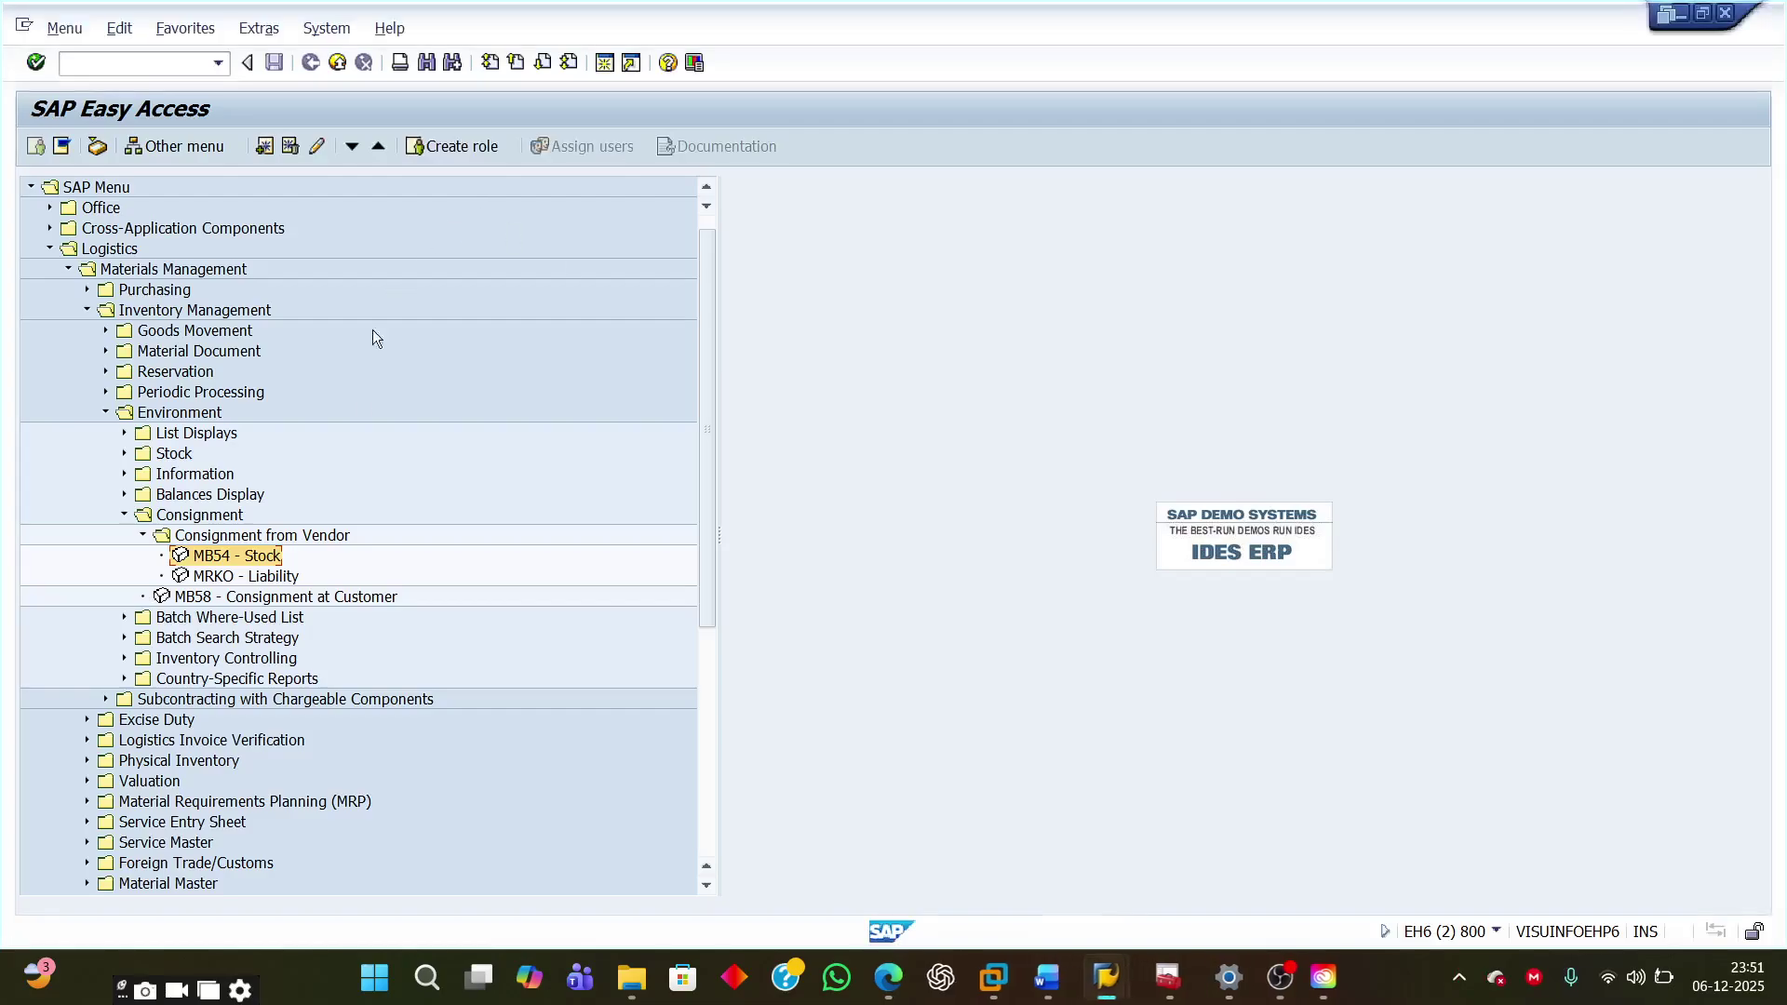
{"action": "left_click", "coordinate": [215, 69]}
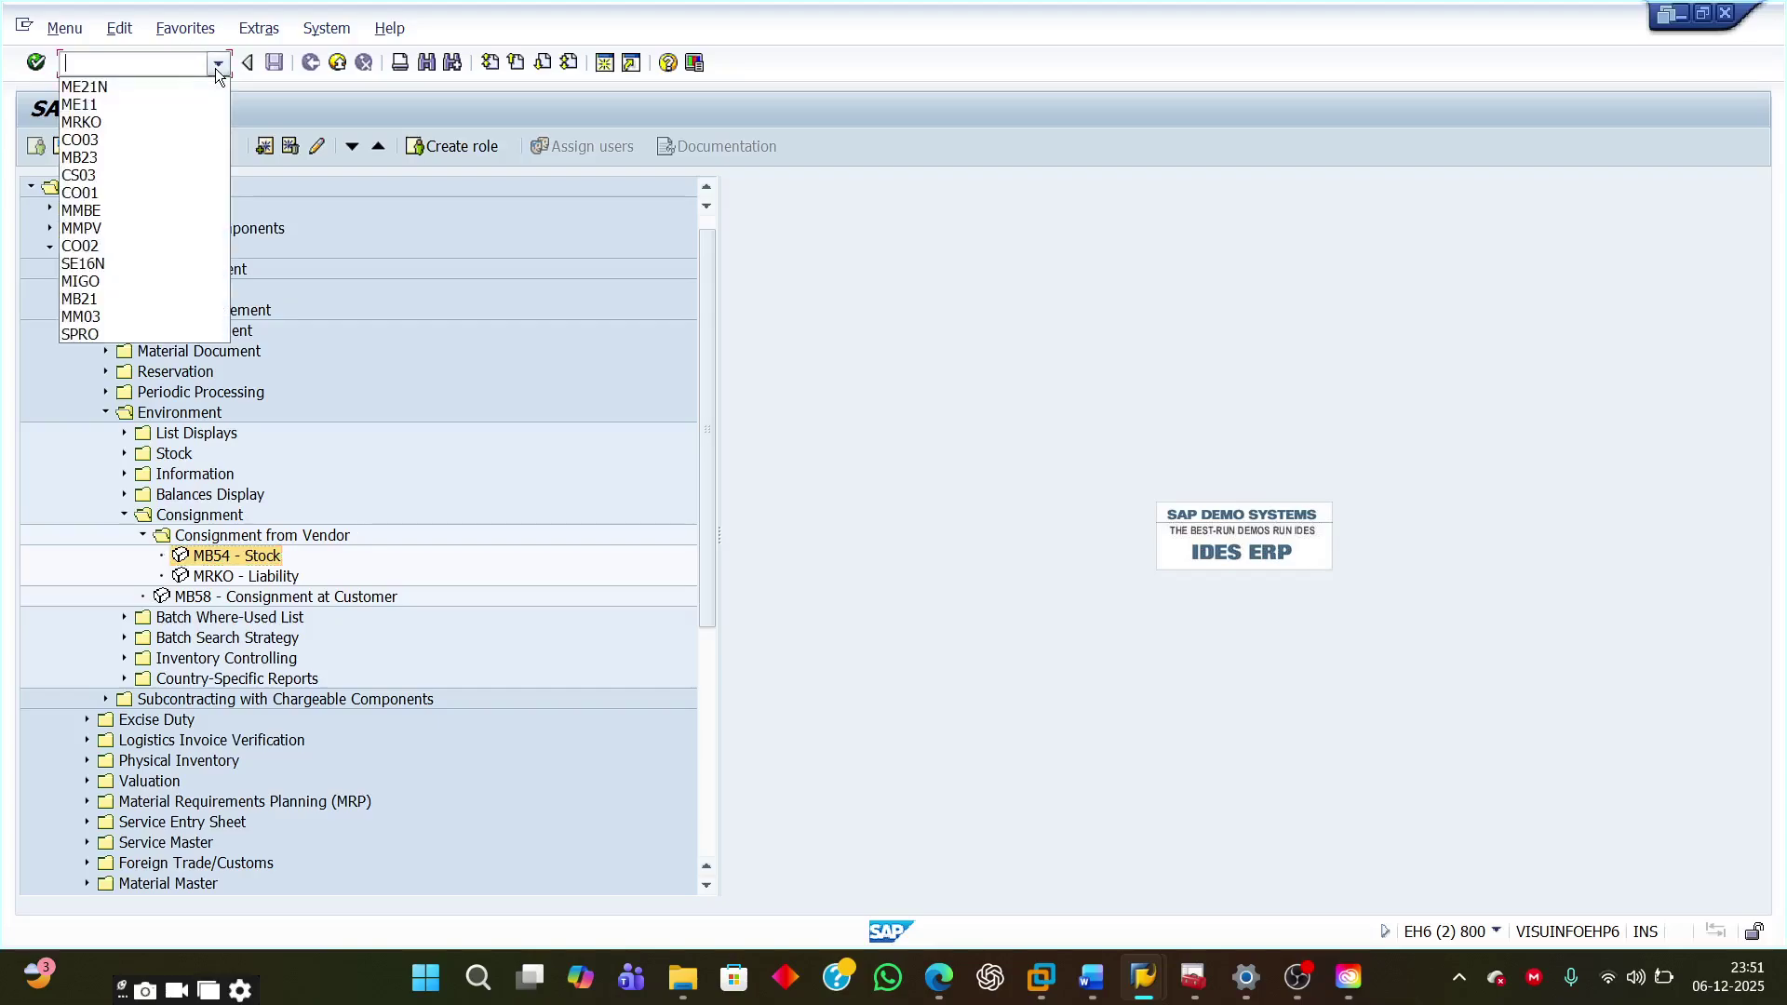
{"action": "left_click", "coordinate": [164, 86]}
{"action": "key", "text": "Return"}
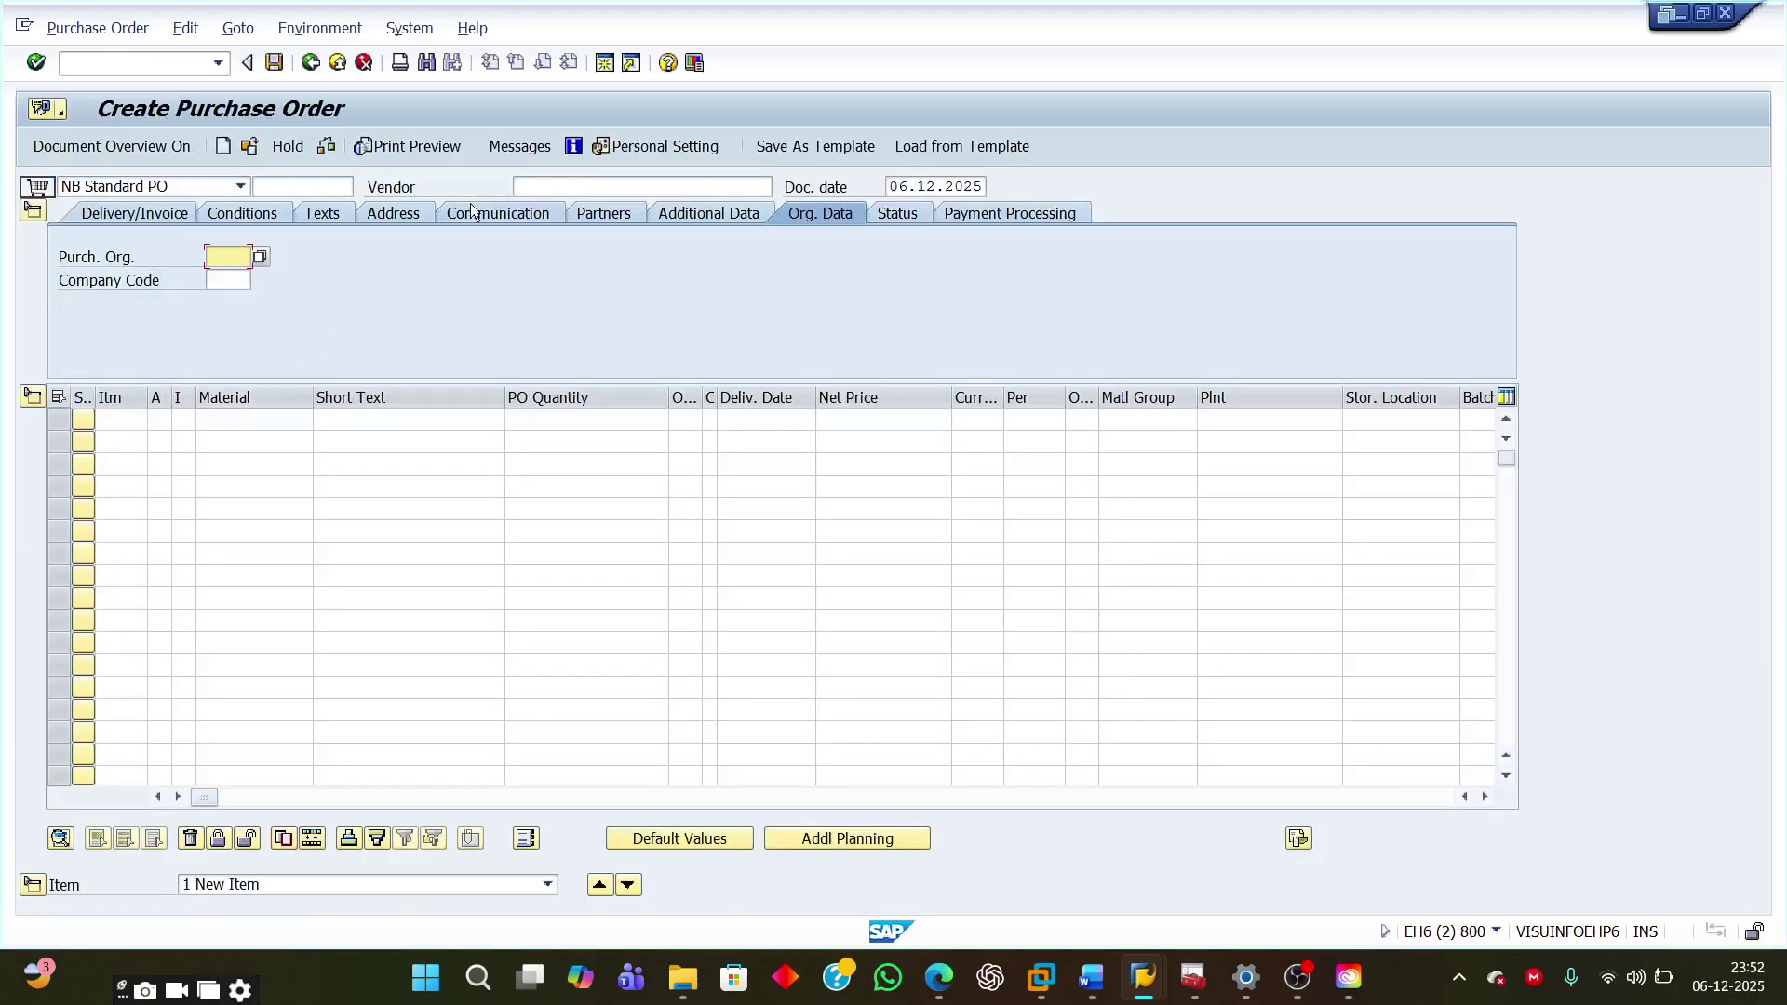
Step: Set the item category of the first purchase order line to K (Consignment) from the list of possible values
{"action": "left_click", "coordinate": [547, 189]}
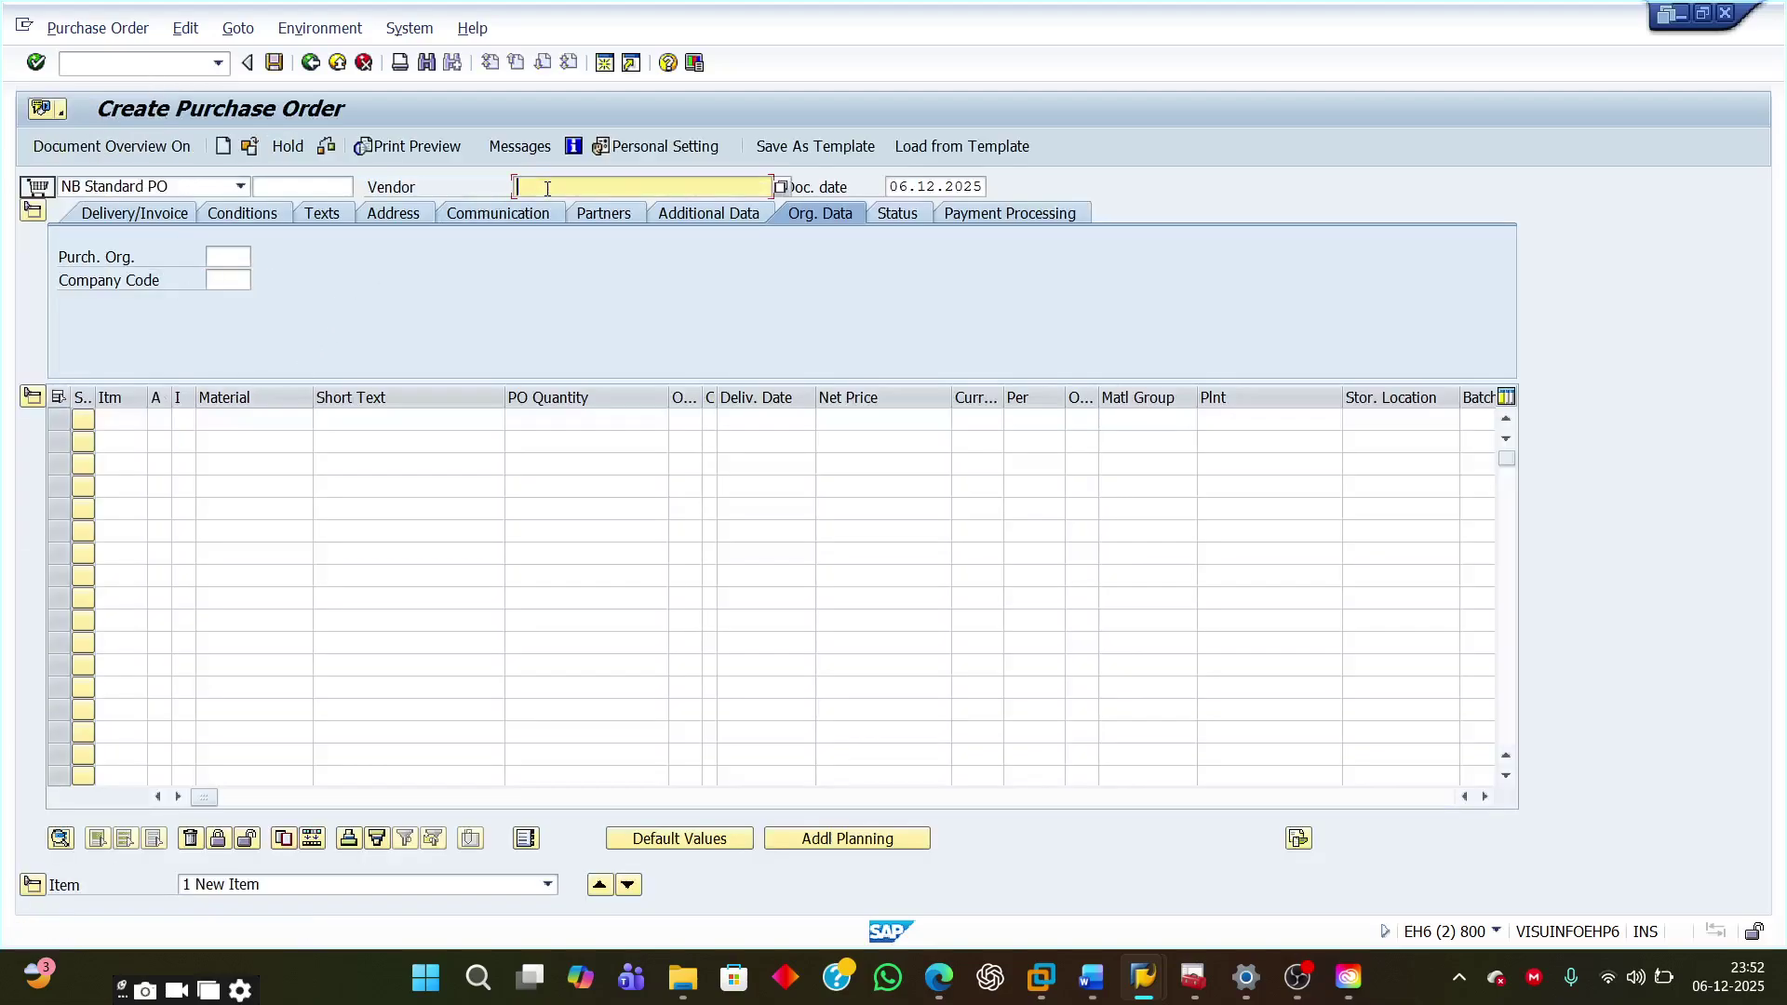
{"action": "left_click", "coordinate": [224, 258]}
{"action": "left_click", "coordinate": [224, 279]}
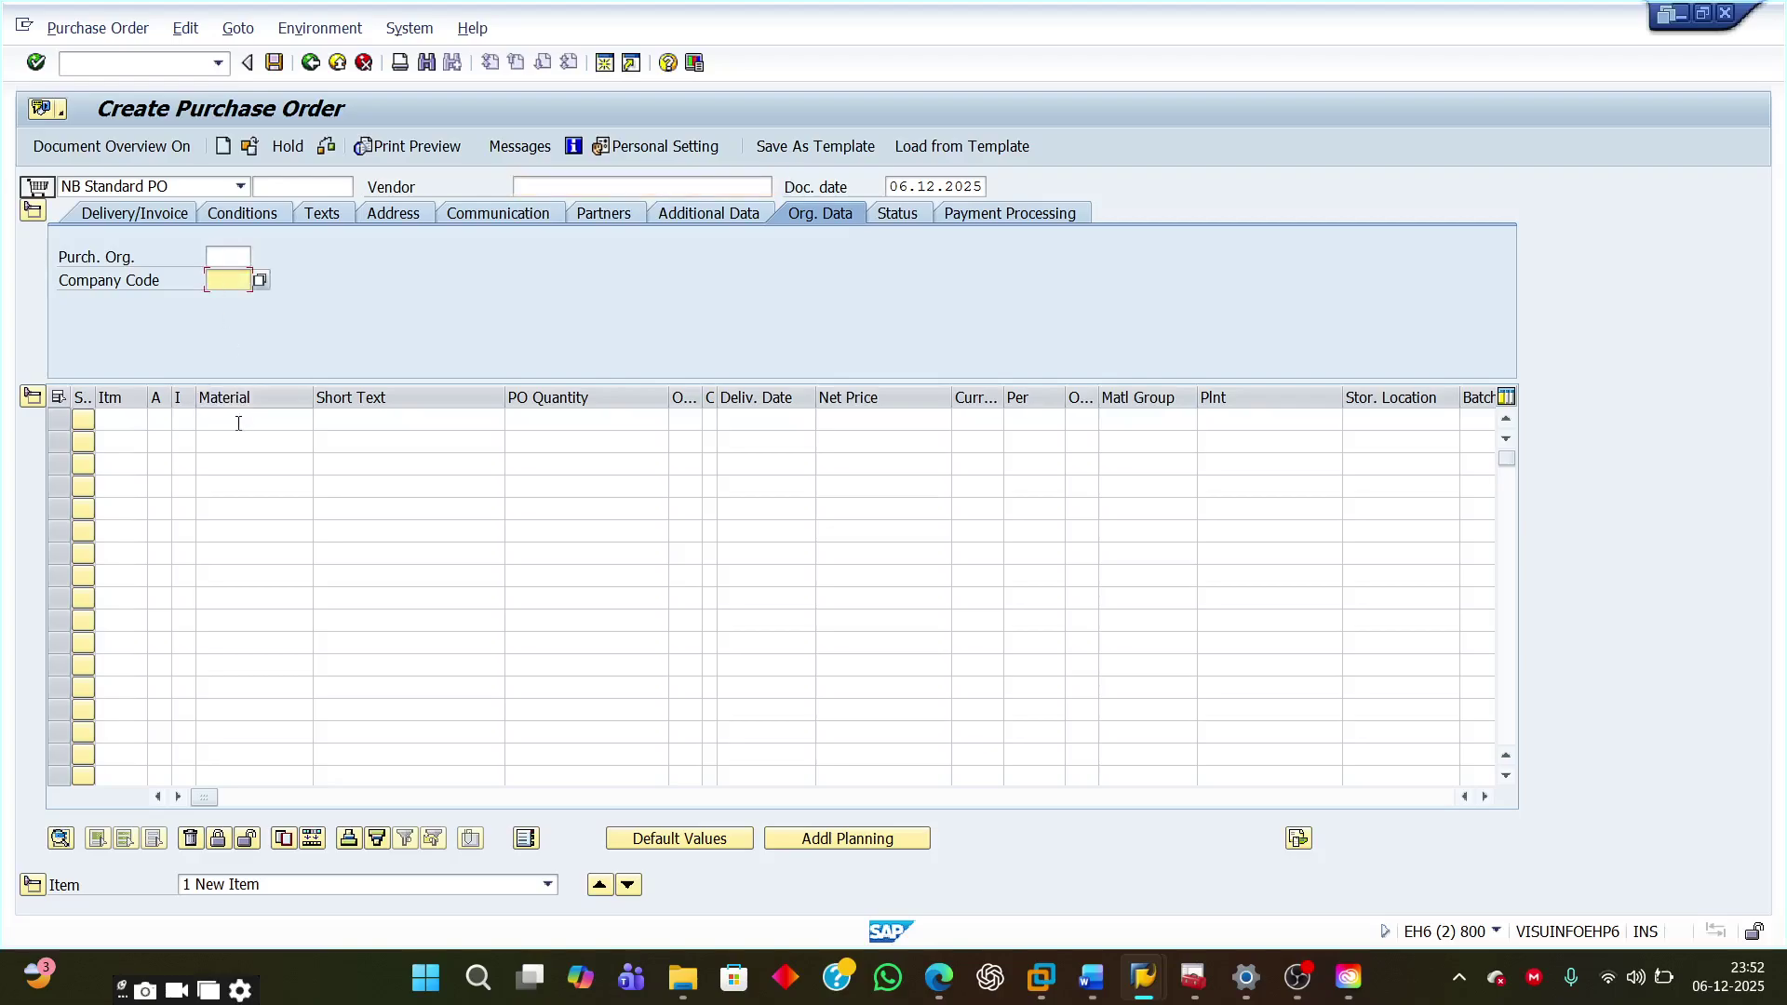
{"action": "left_click", "coordinate": [188, 419]}
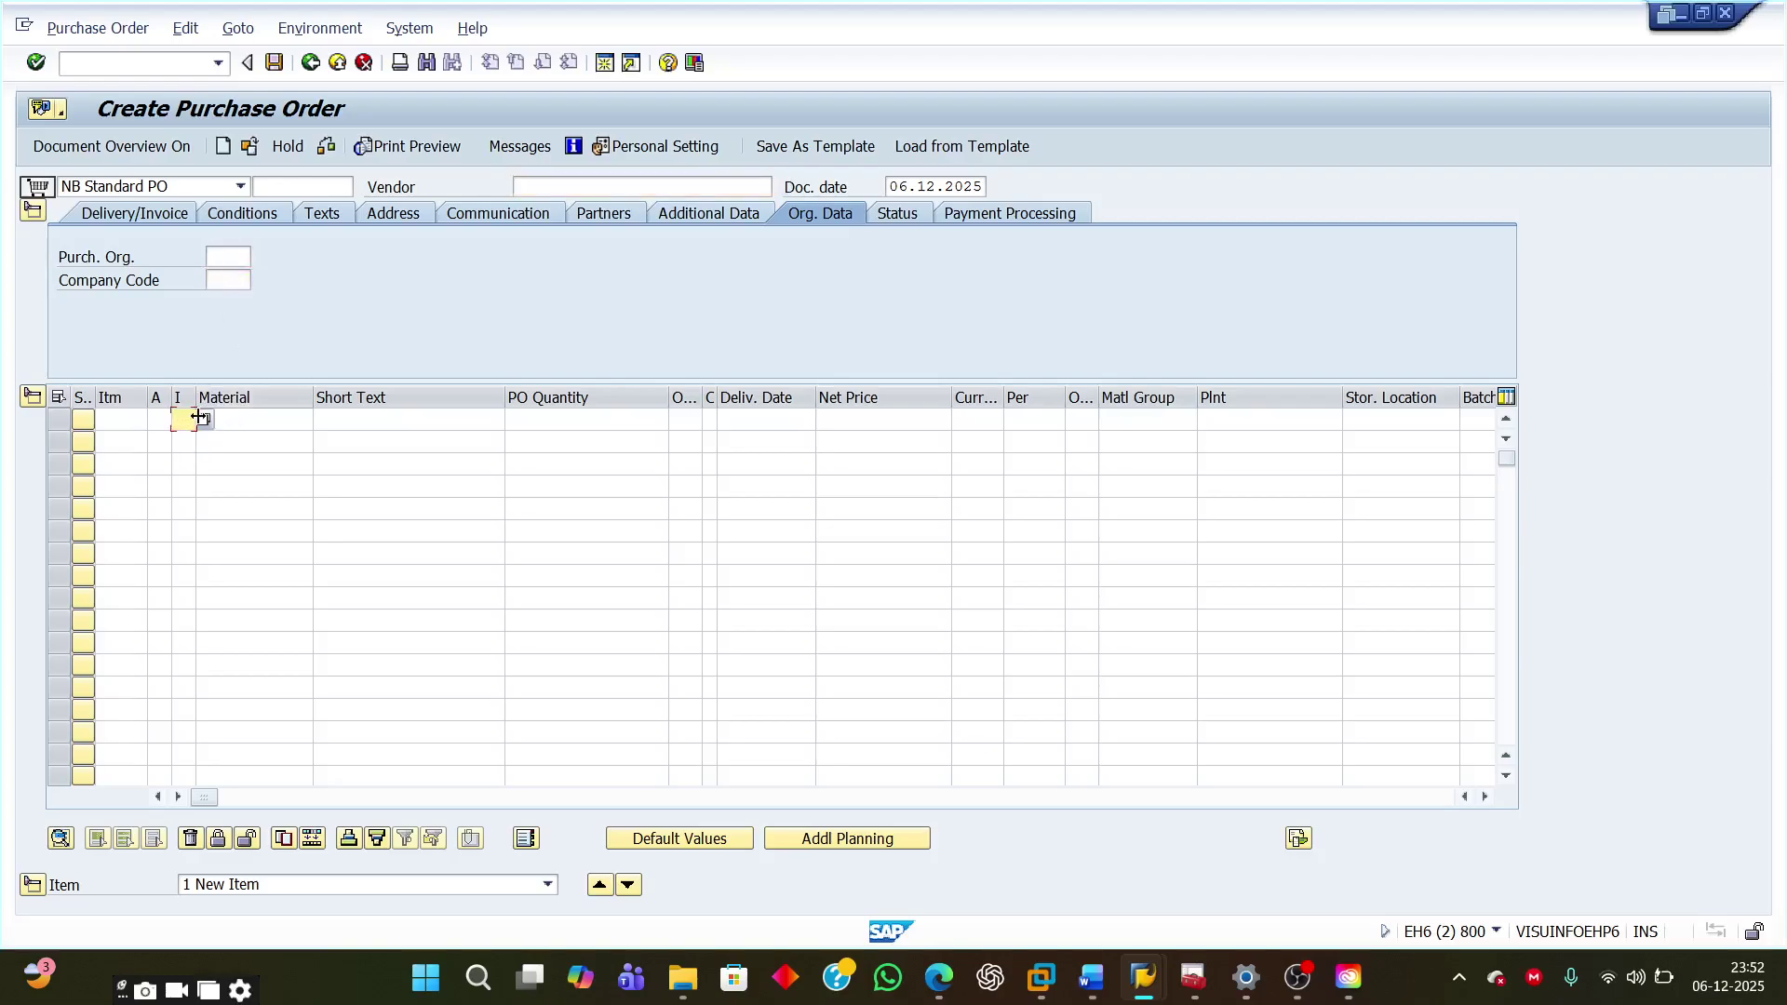
{"action": "left_click", "coordinate": [205, 421]}
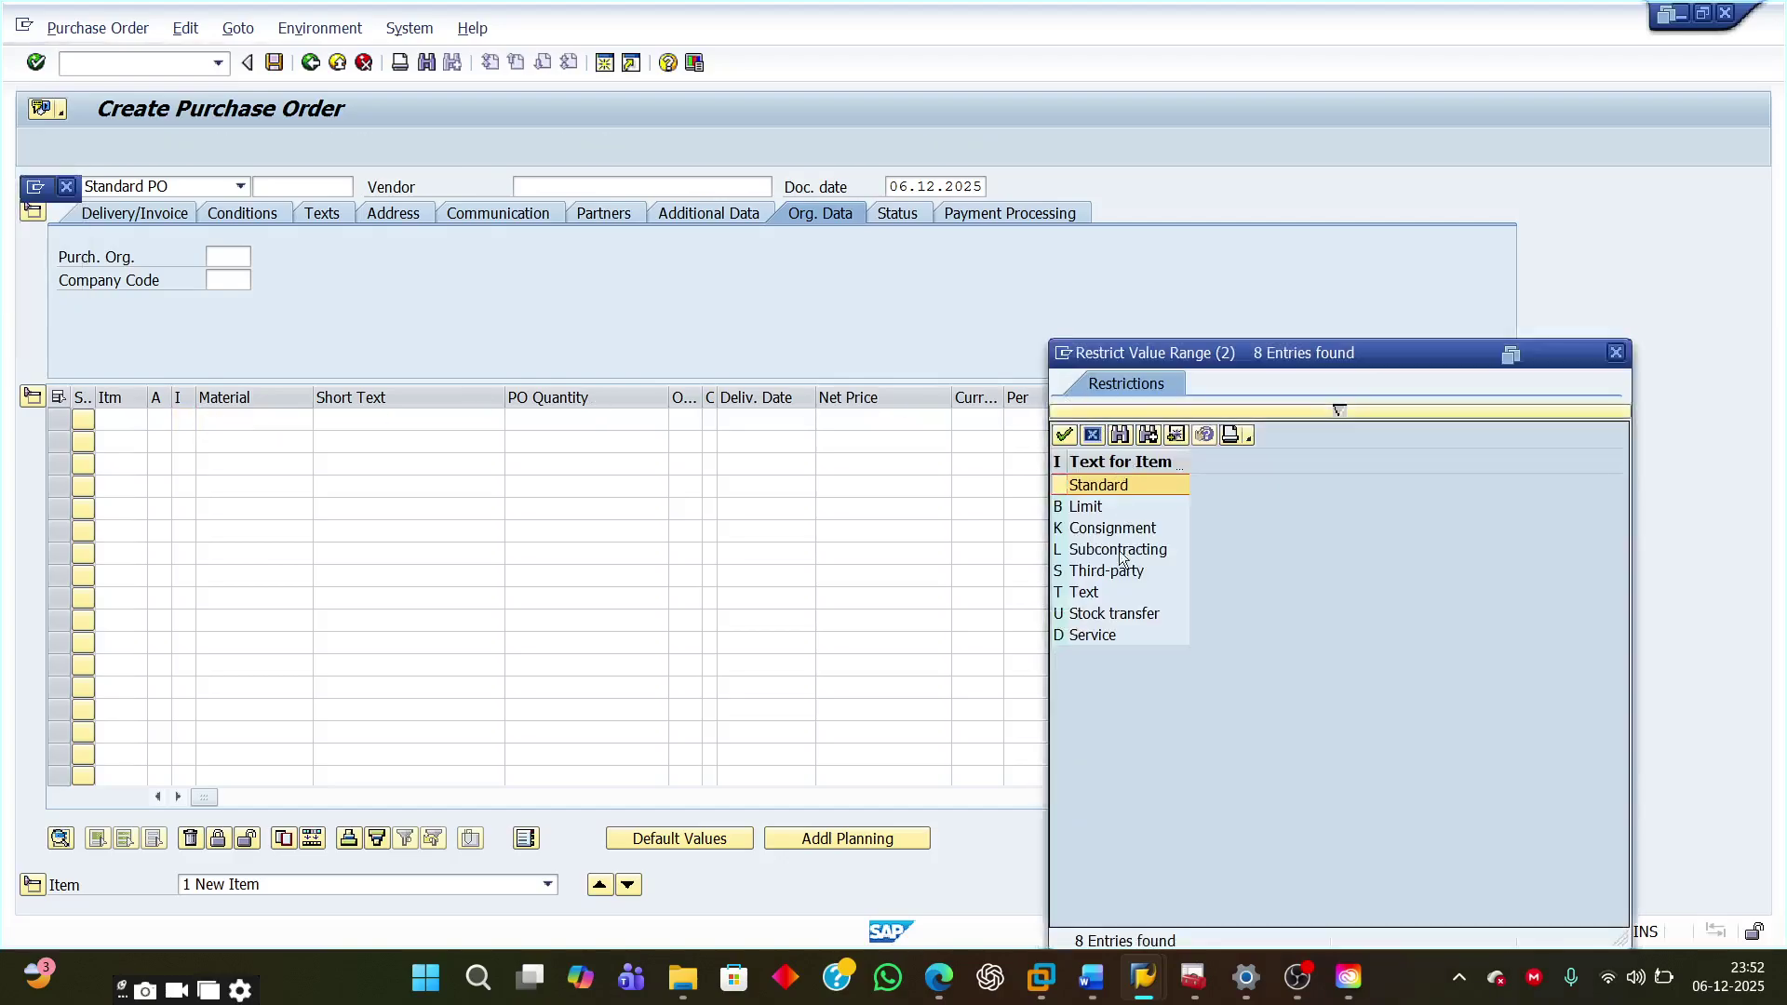
{"action": "left_click", "coordinate": [1107, 528]}
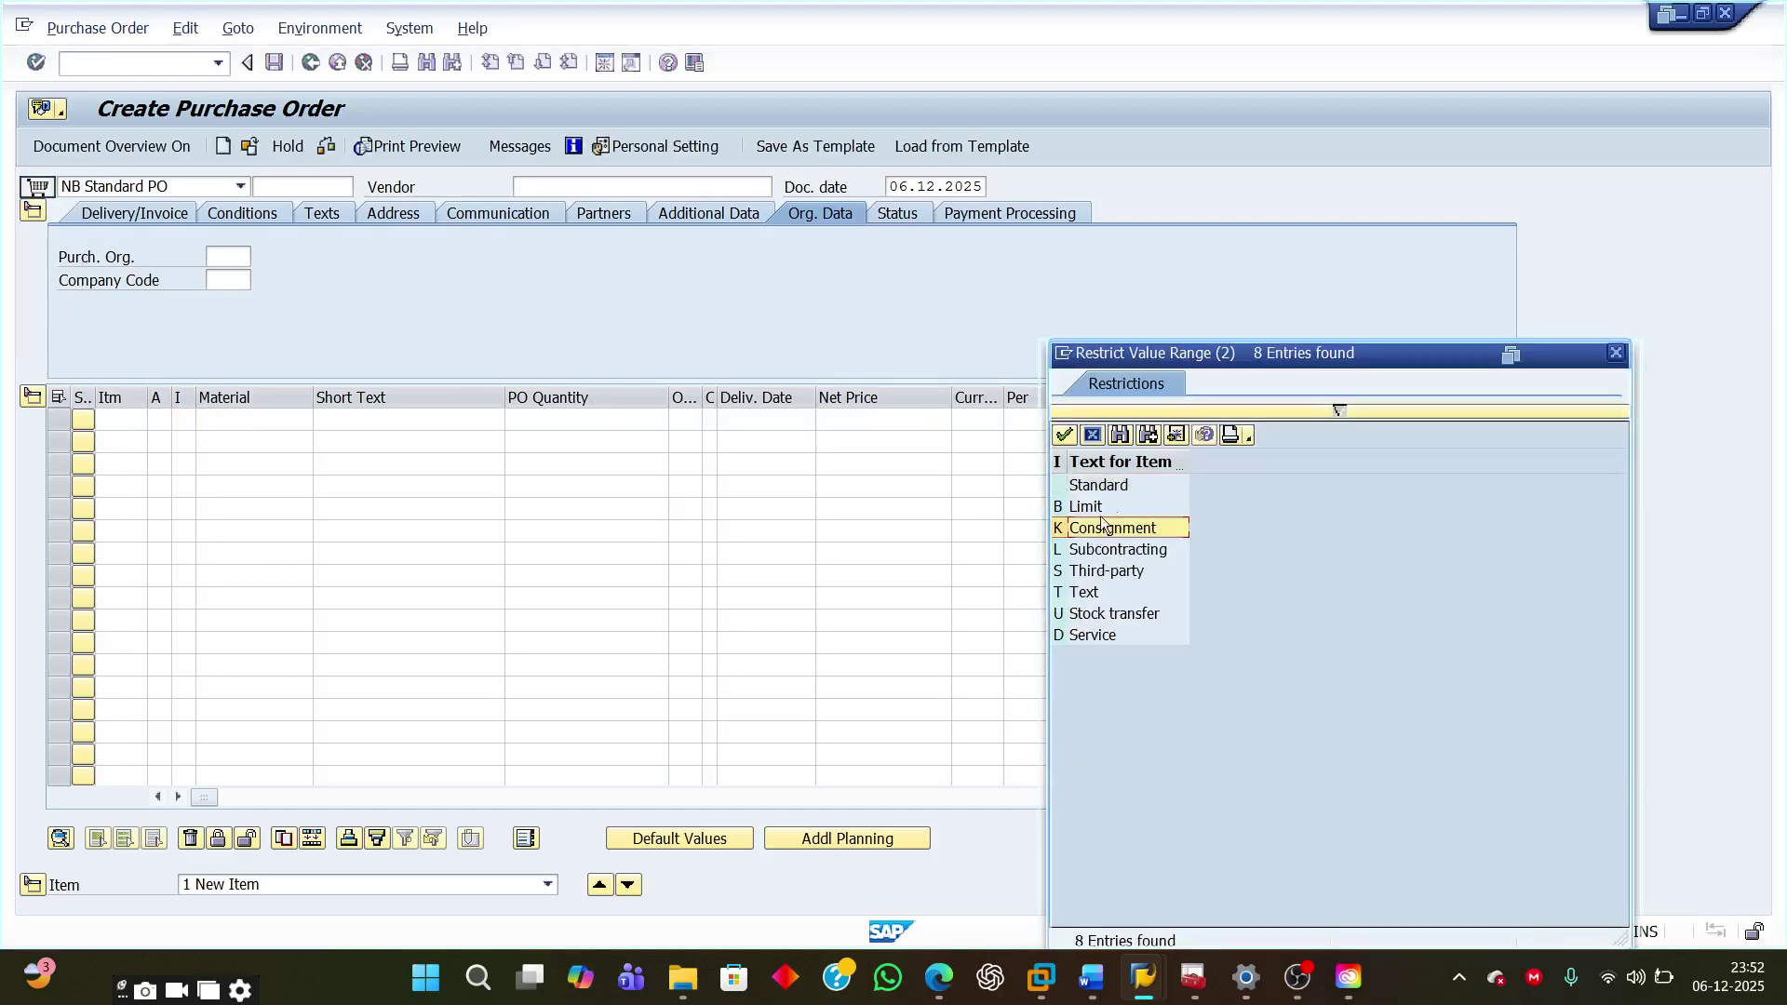
{"action": "left_click_drag", "start_coordinate": [1121, 360], "coordinate": [454, 333]}
{"action": "left_click", "coordinate": [444, 503]}
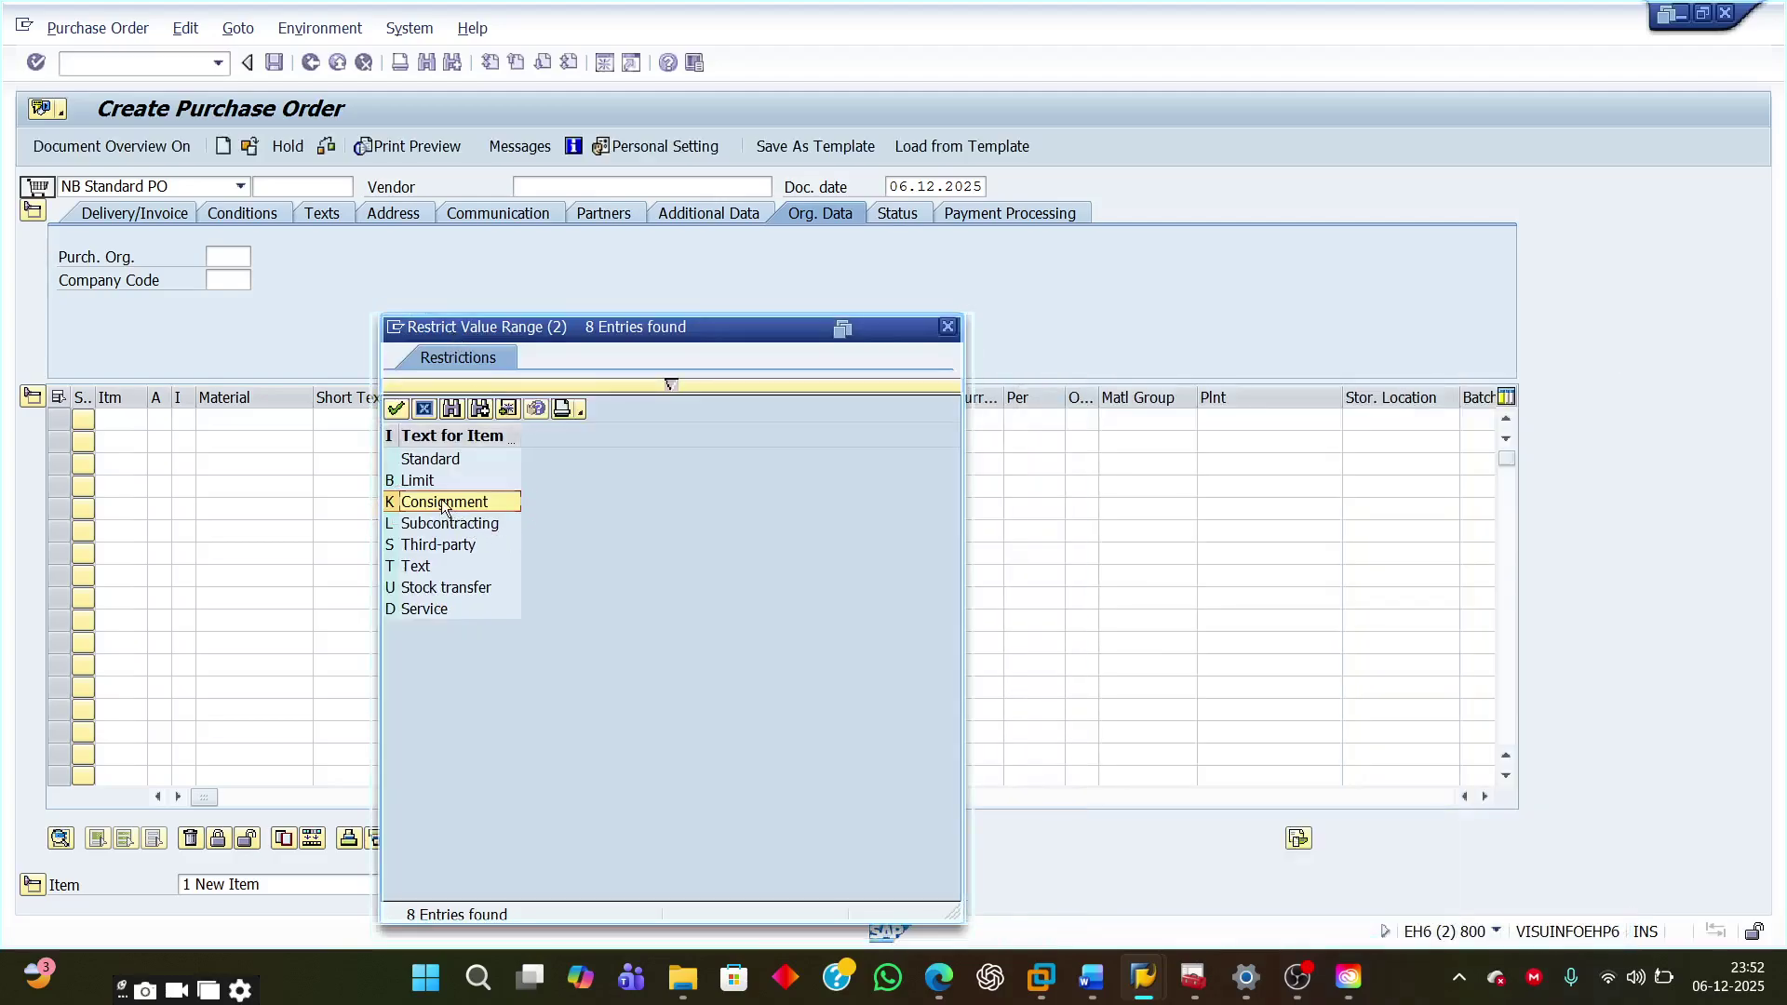
{"action": "double_click", "coordinate": [443, 502]}
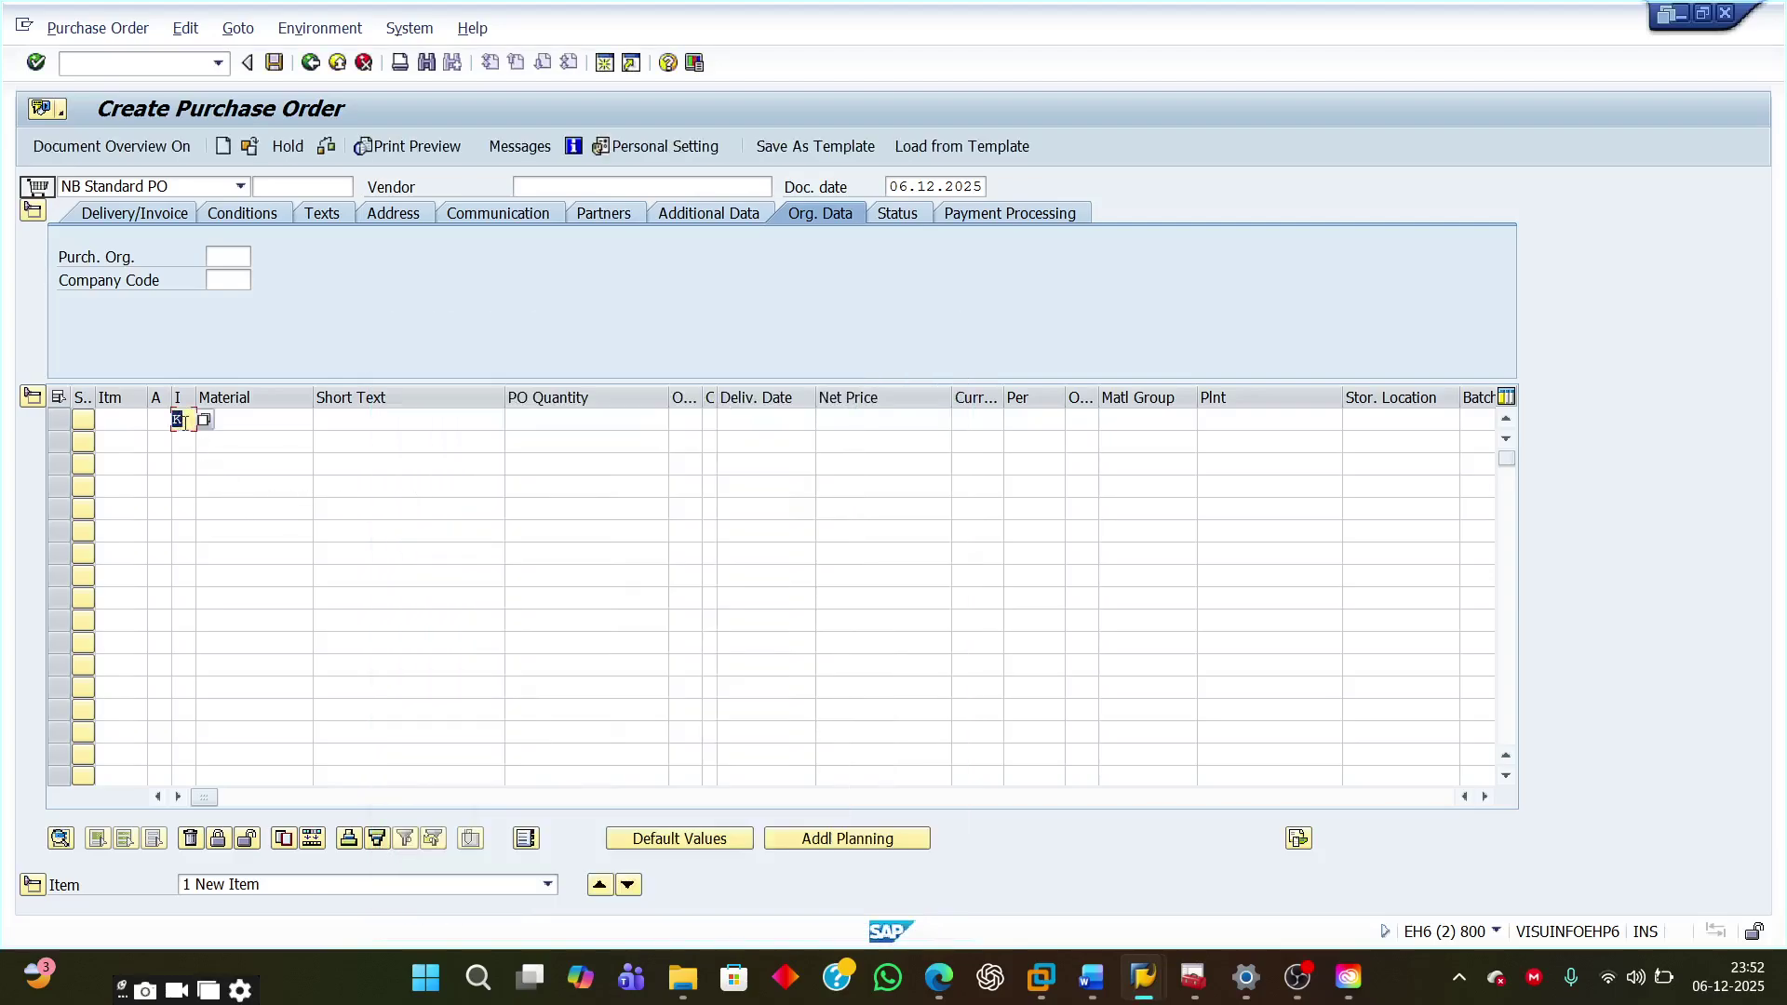
{"action": "left_click", "coordinate": [183, 421]}
Step: Switch back to the Word document and read the Goods receipt for consignment PO section, highlighting the non-valuated receipt sentence
{"action": "mouse_move", "coordinate": [1091, 977]}
{"action": "left_click", "coordinate": [1069, 850]}
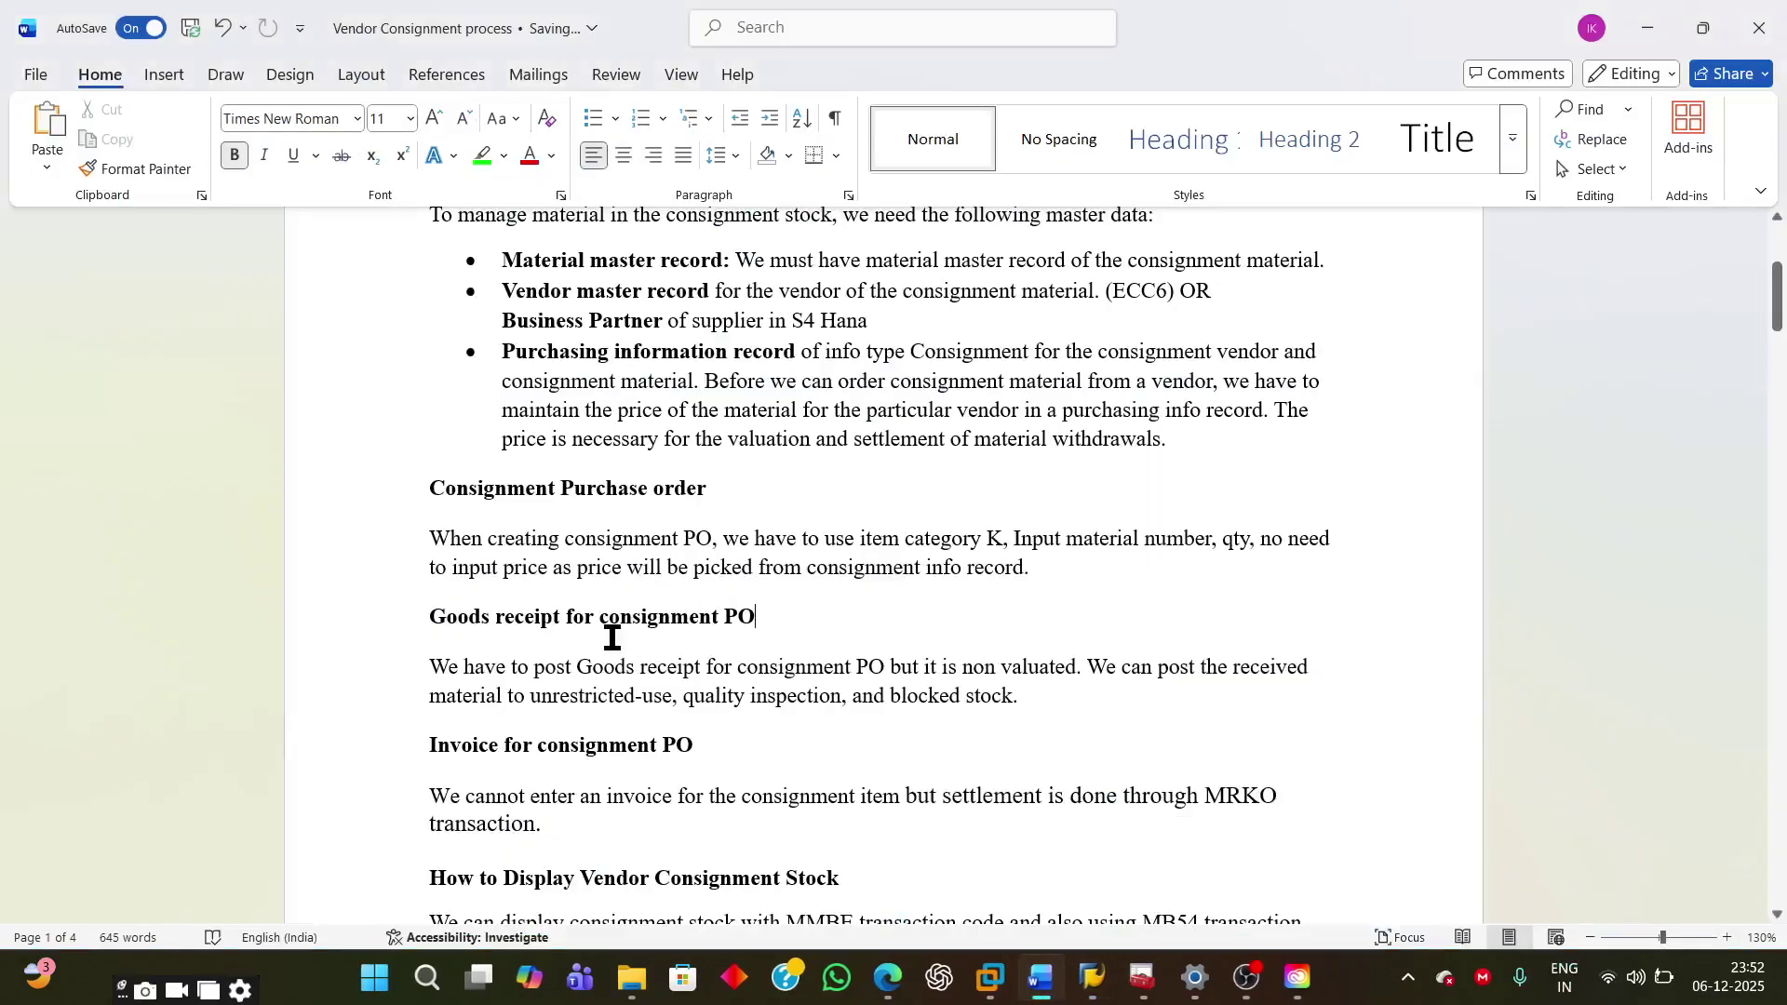
{"action": "scroll", "coordinate": [587, 663], "scroll_direction": "down", "scroll_amount": 3}
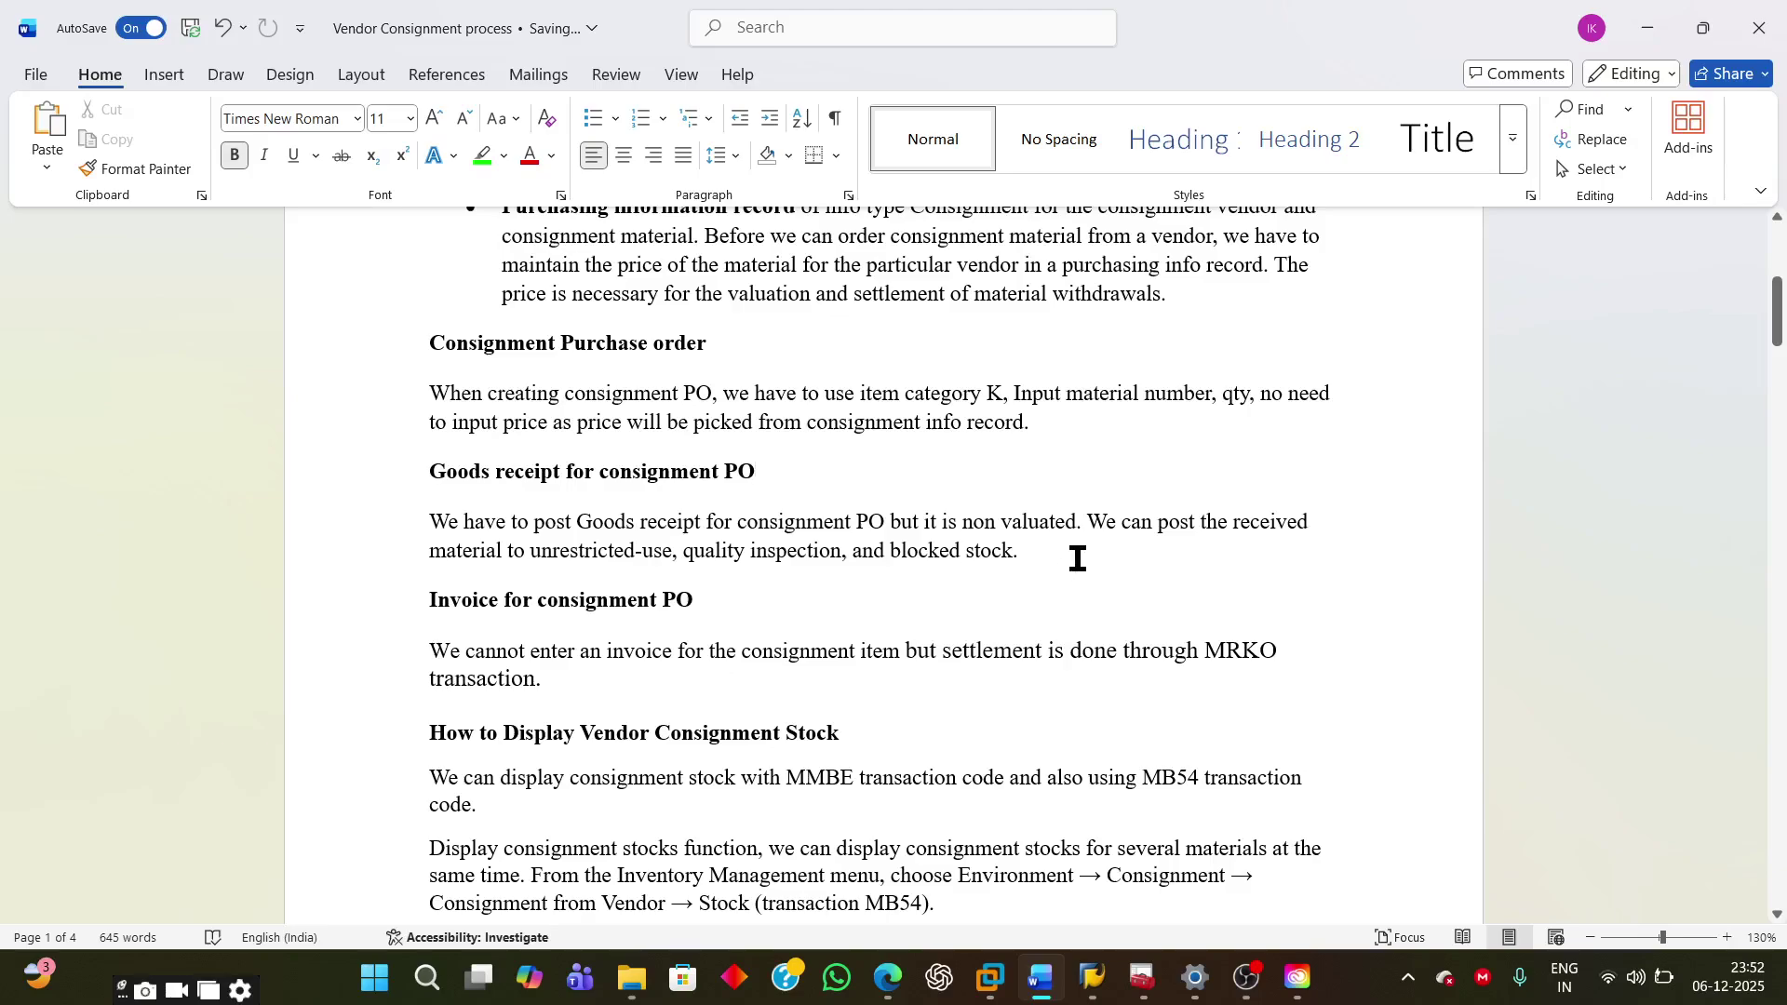
{"action": "left_click_drag", "start_coordinate": [1085, 527], "coordinate": [383, 527]}
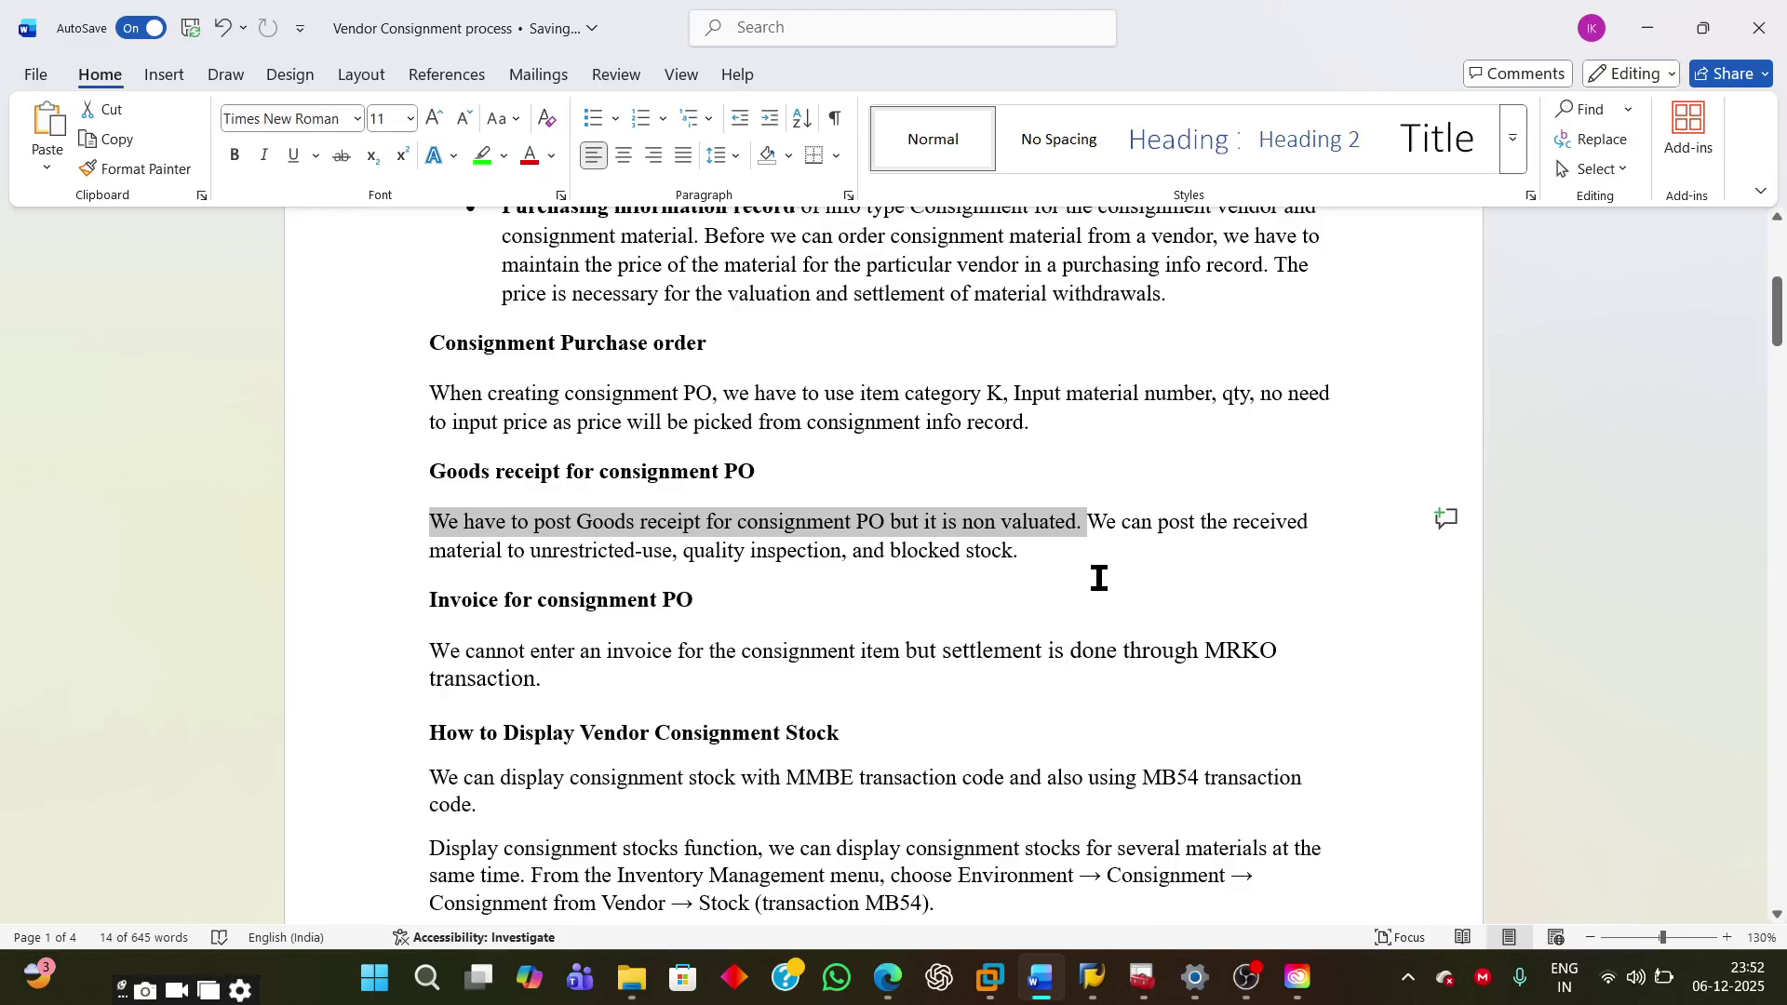
Step: Highlight the stock types allowed for the consignment goods receipt and read the Invoice for consignment PO section
{"action": "left_click", "coordinate": [1103, 578]}
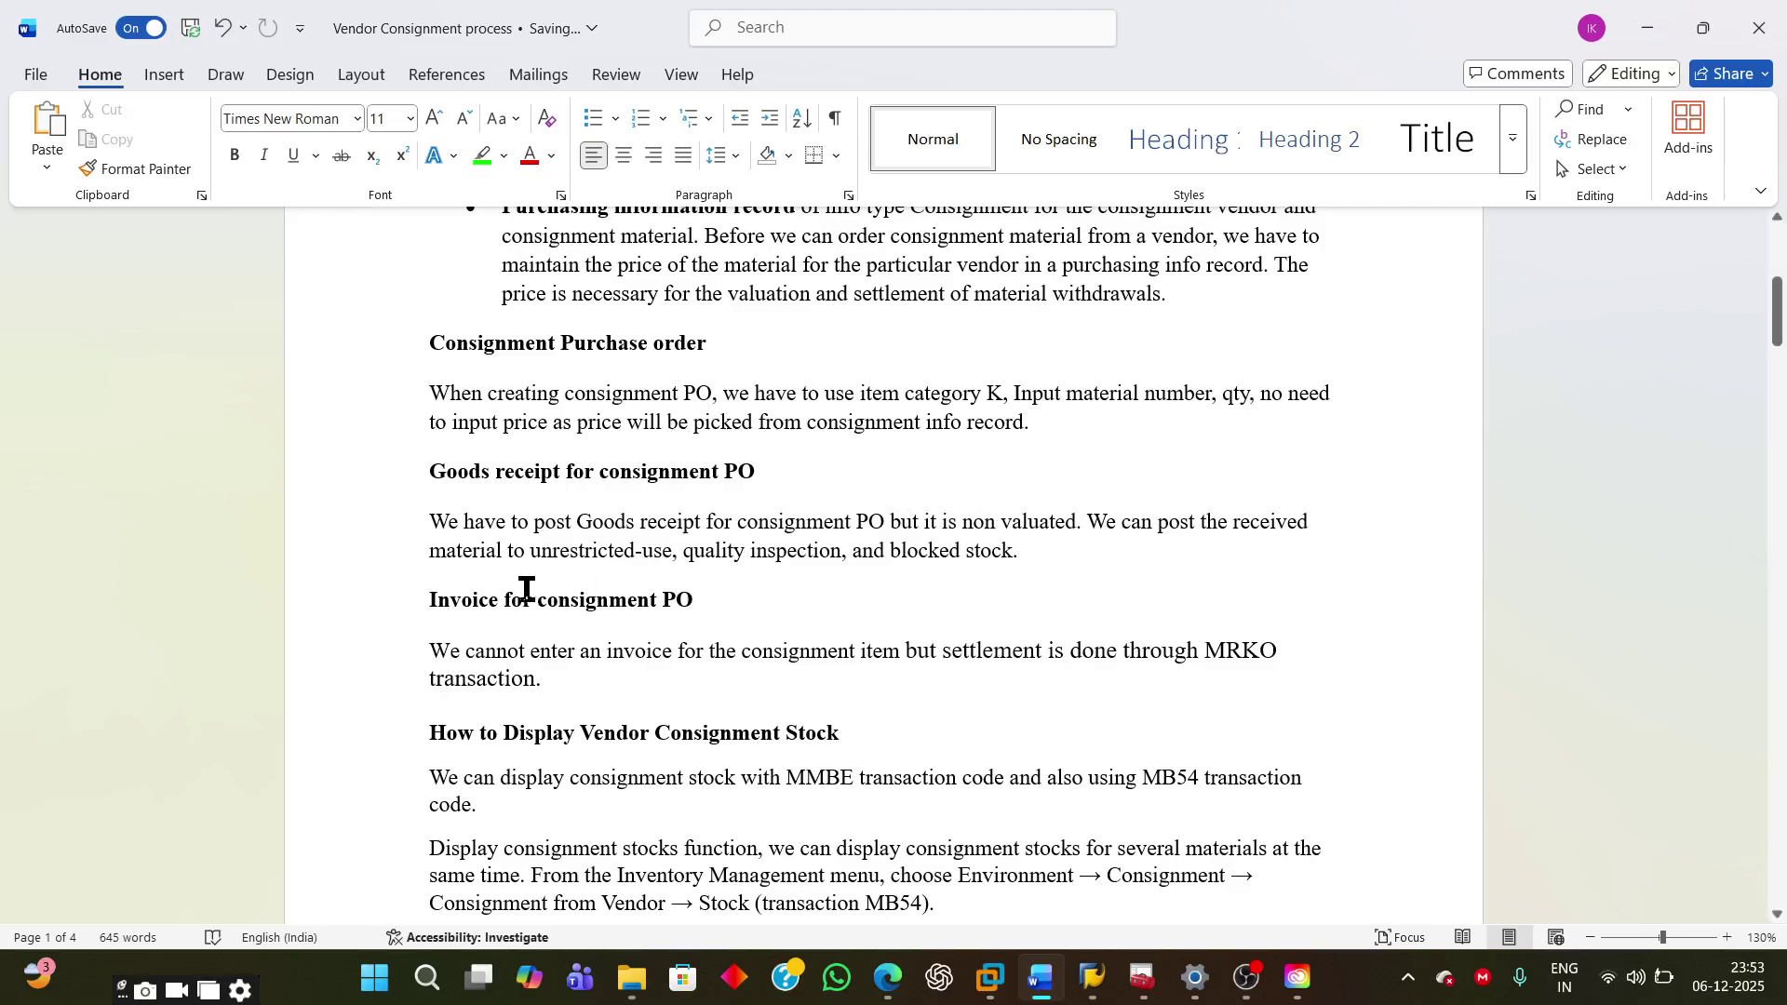
{"action": "left_click_drag", "start_coordinate": [528, 551], "coordinate": [1054, 549]}
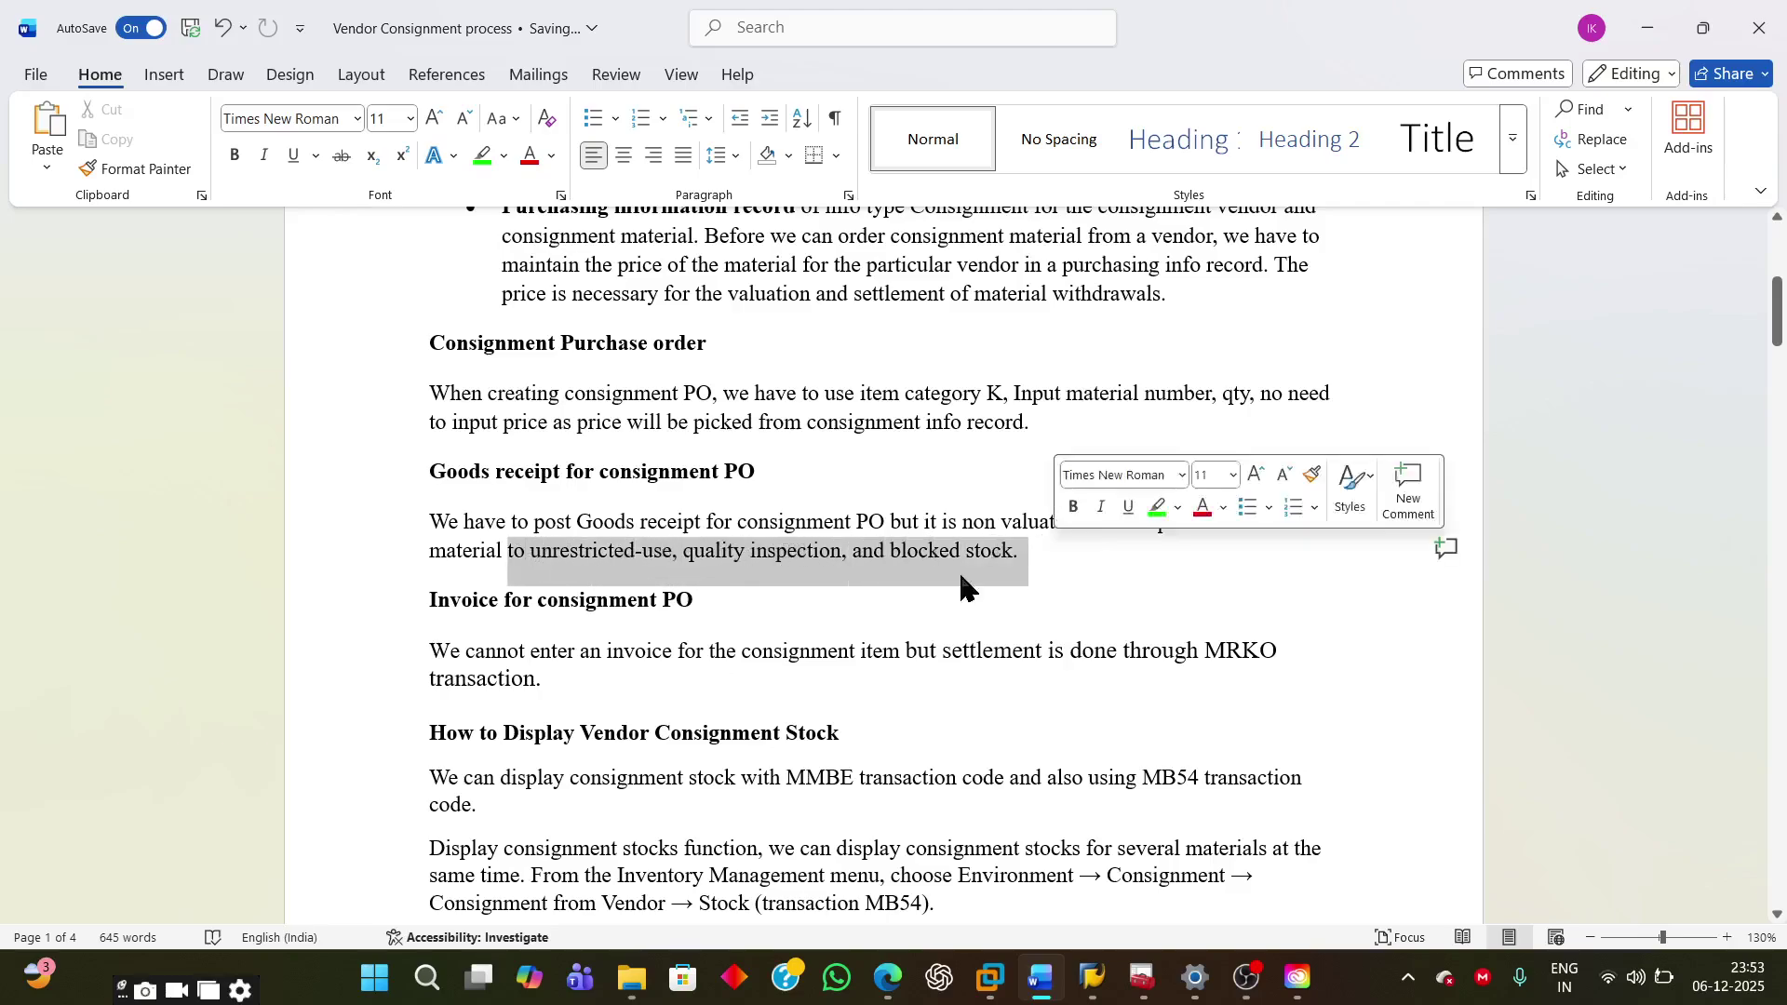
{"action": "left_click", "coordinate": [730, 677]}
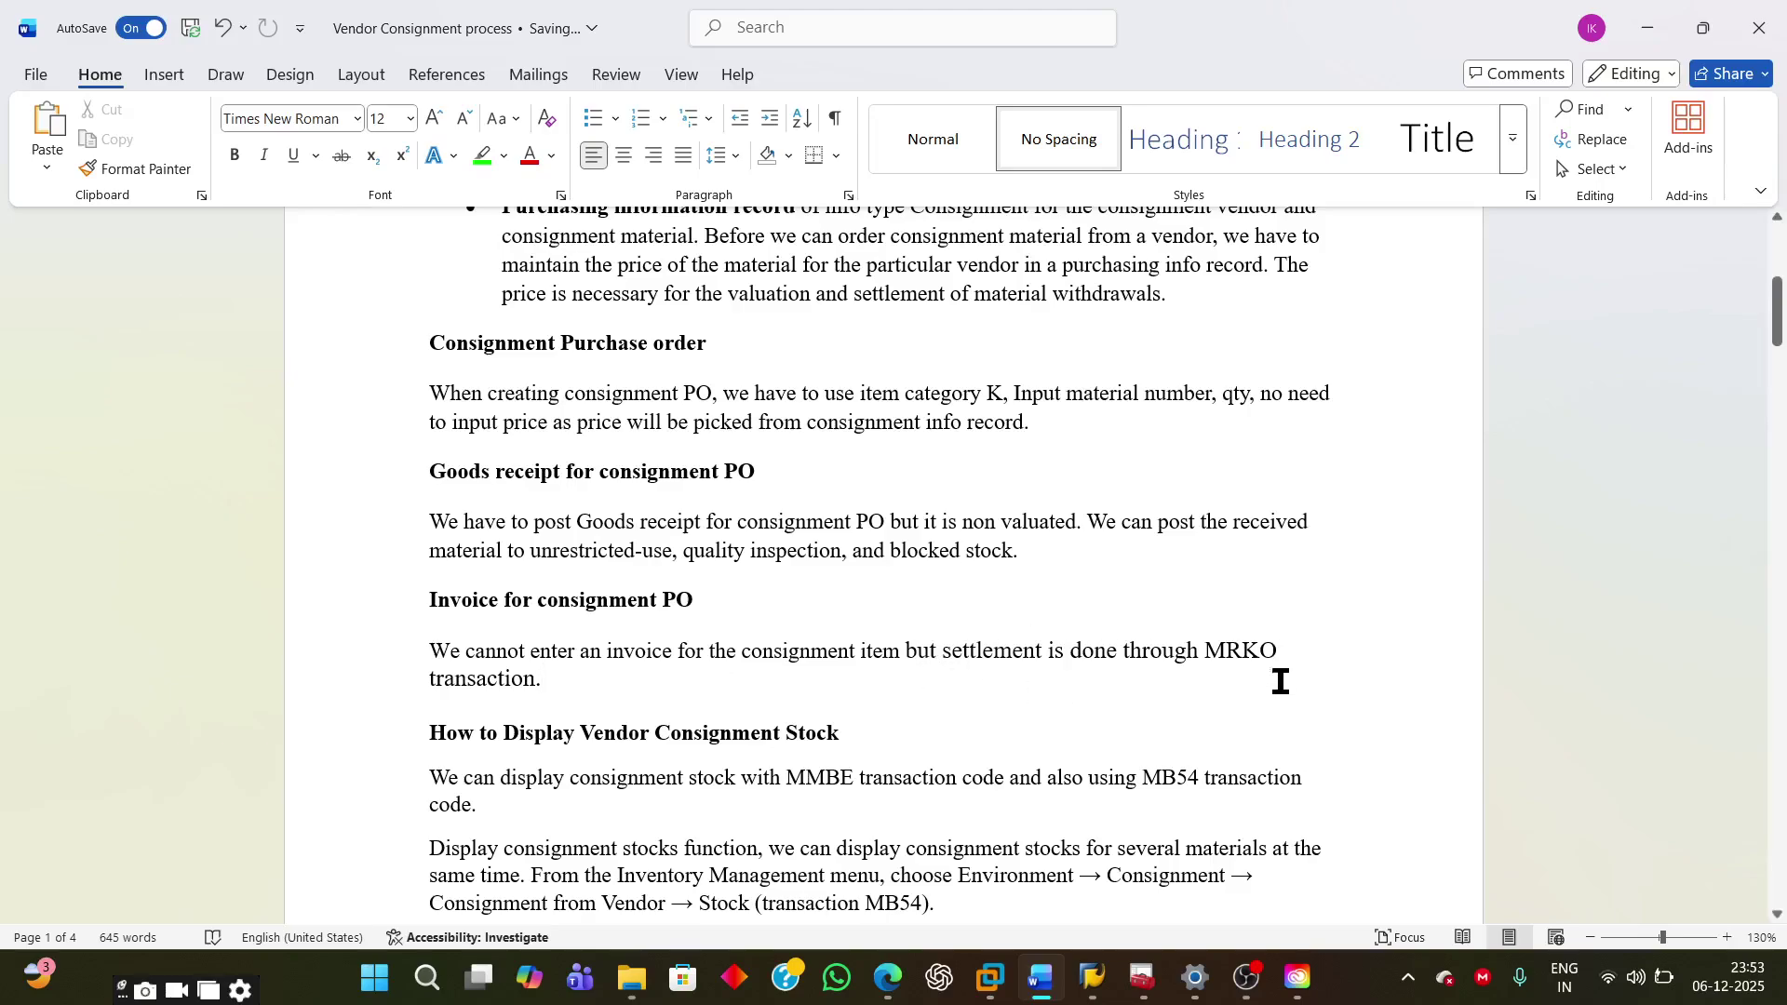
Step: Switch to the SAP Create Purchase Order session and leave the transaction, returning to SAP Easy Access
{"action": "mouse_move", "coordinate": [1097, 985]}
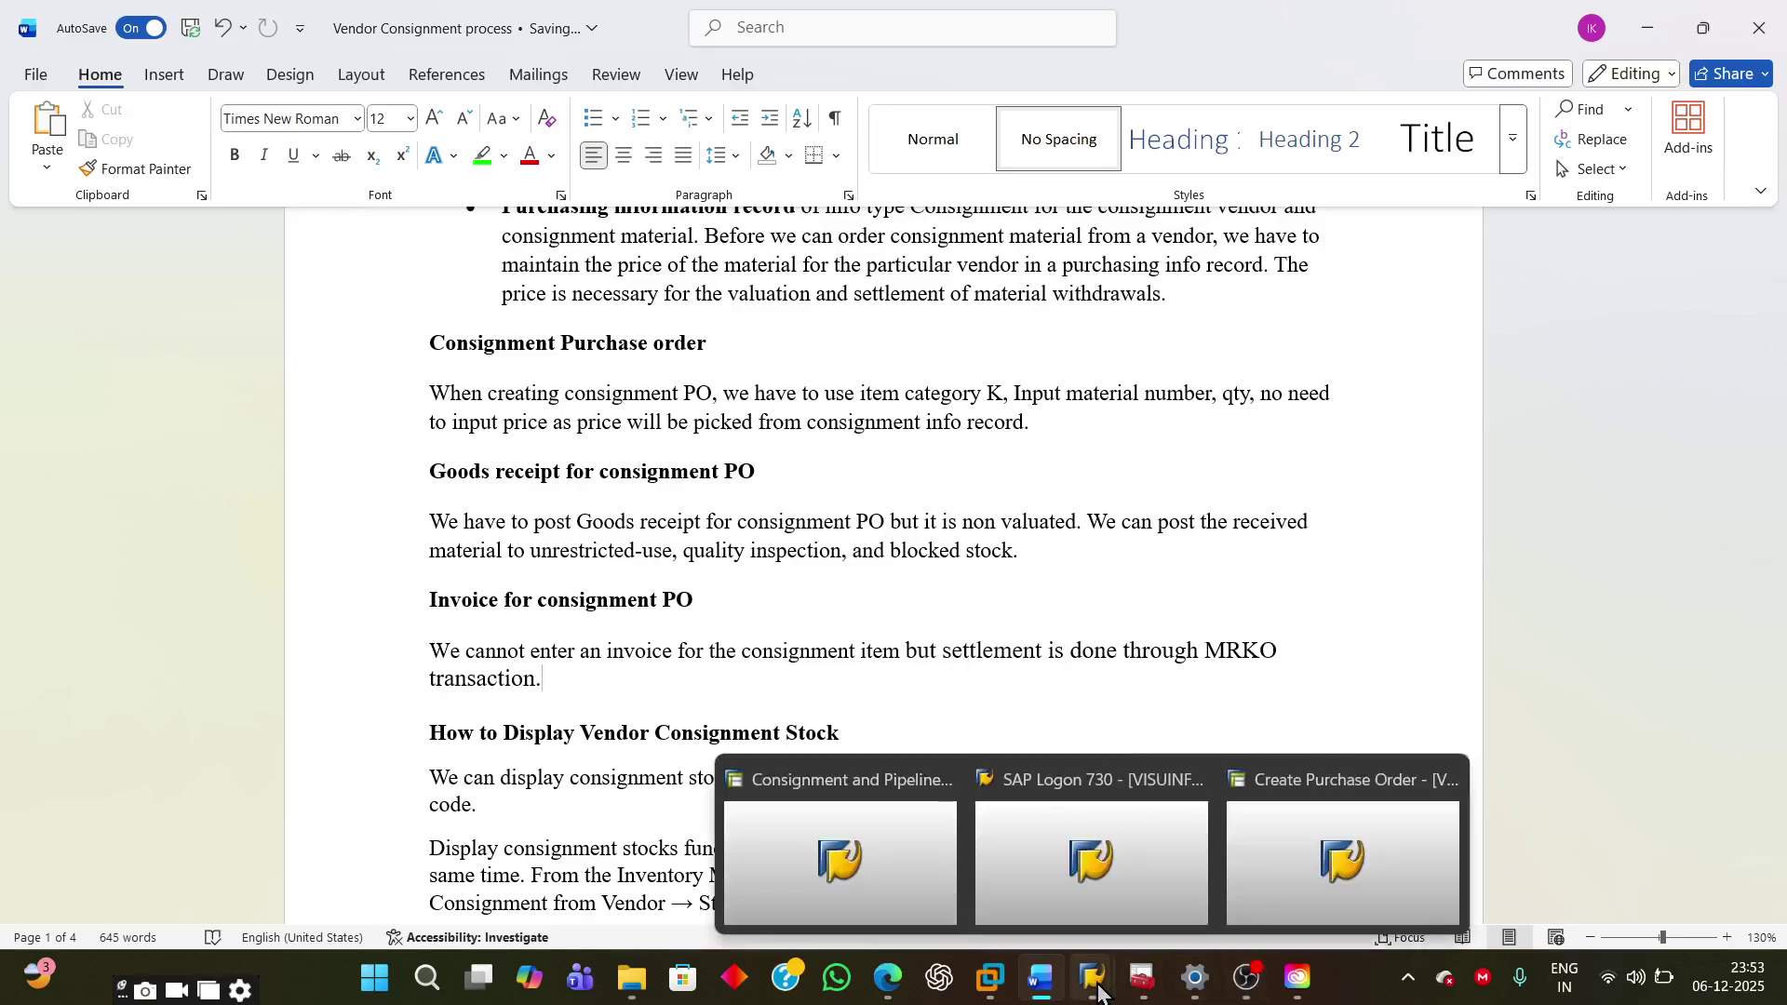
{"action": "left_click", "coordinate": [1272, 849]}
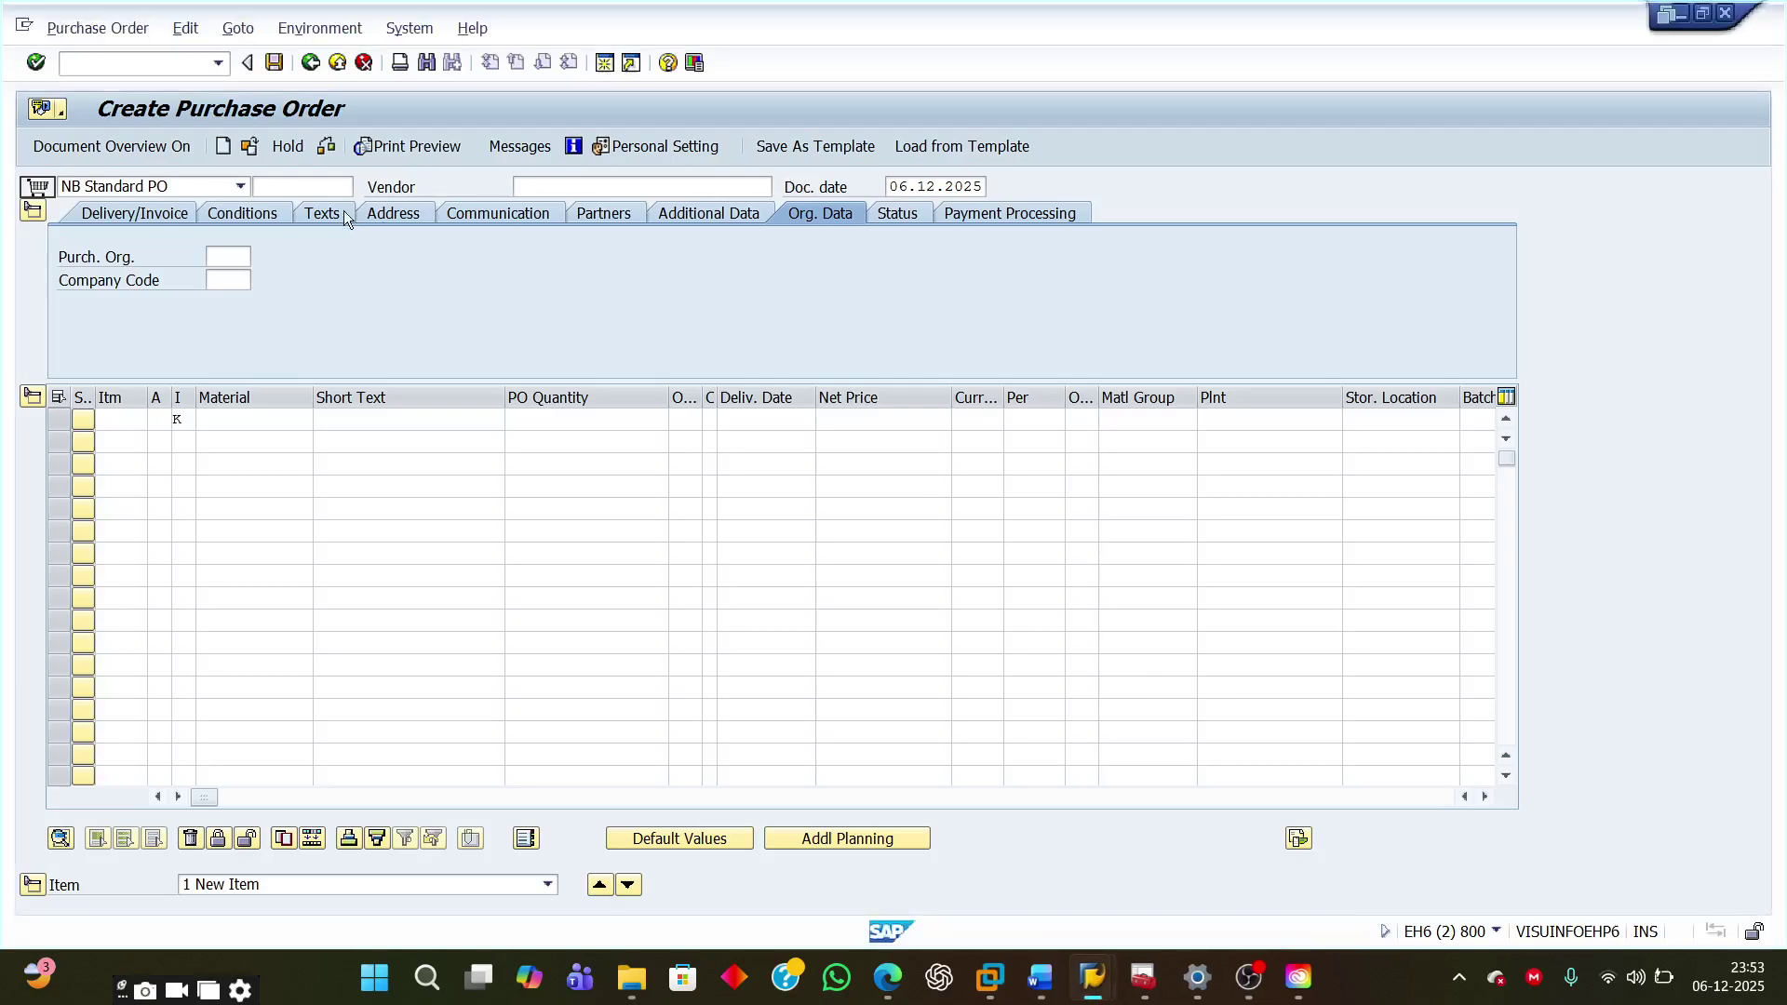
{"action": "left_click", "coordinate": [311, 64]}
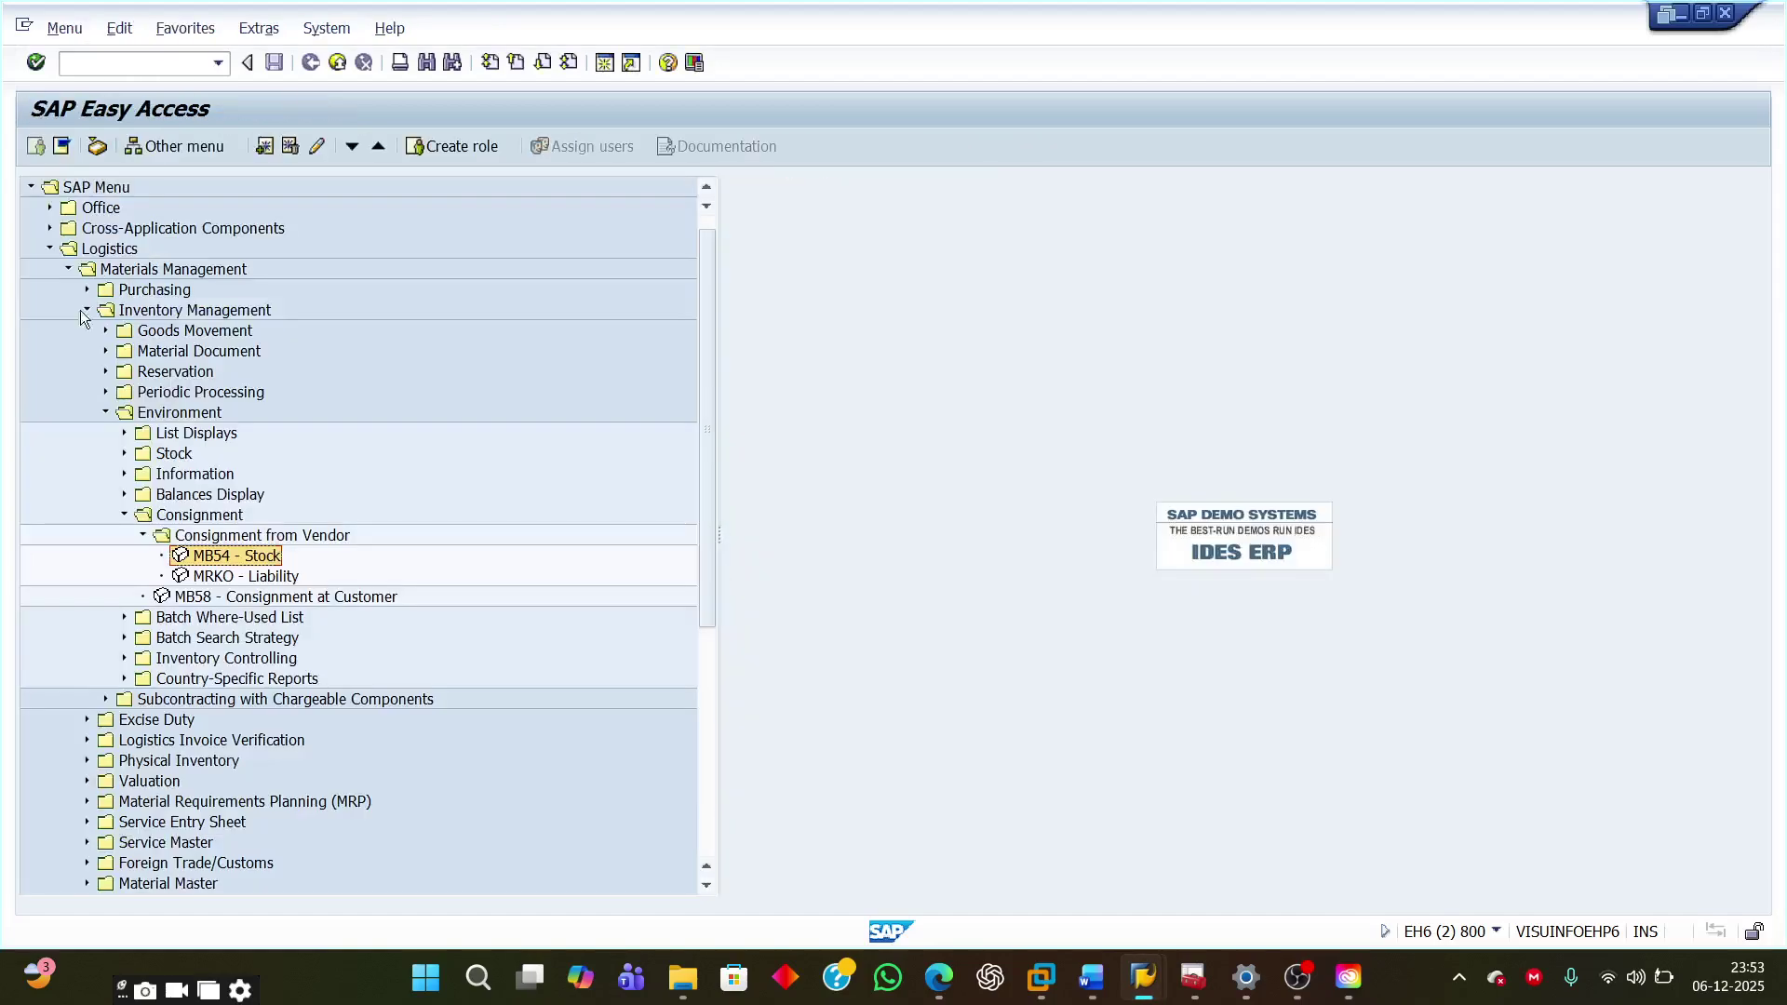
Step: Trace the Logistics path through Materials Management, Inventory Management, Environment and Consignment from Vendor to the MRKO - Liability transaction
{"action": "left_click", "coordinate": [121, 252]}
{"action": "left_click", "coordinate": [134, 273]}
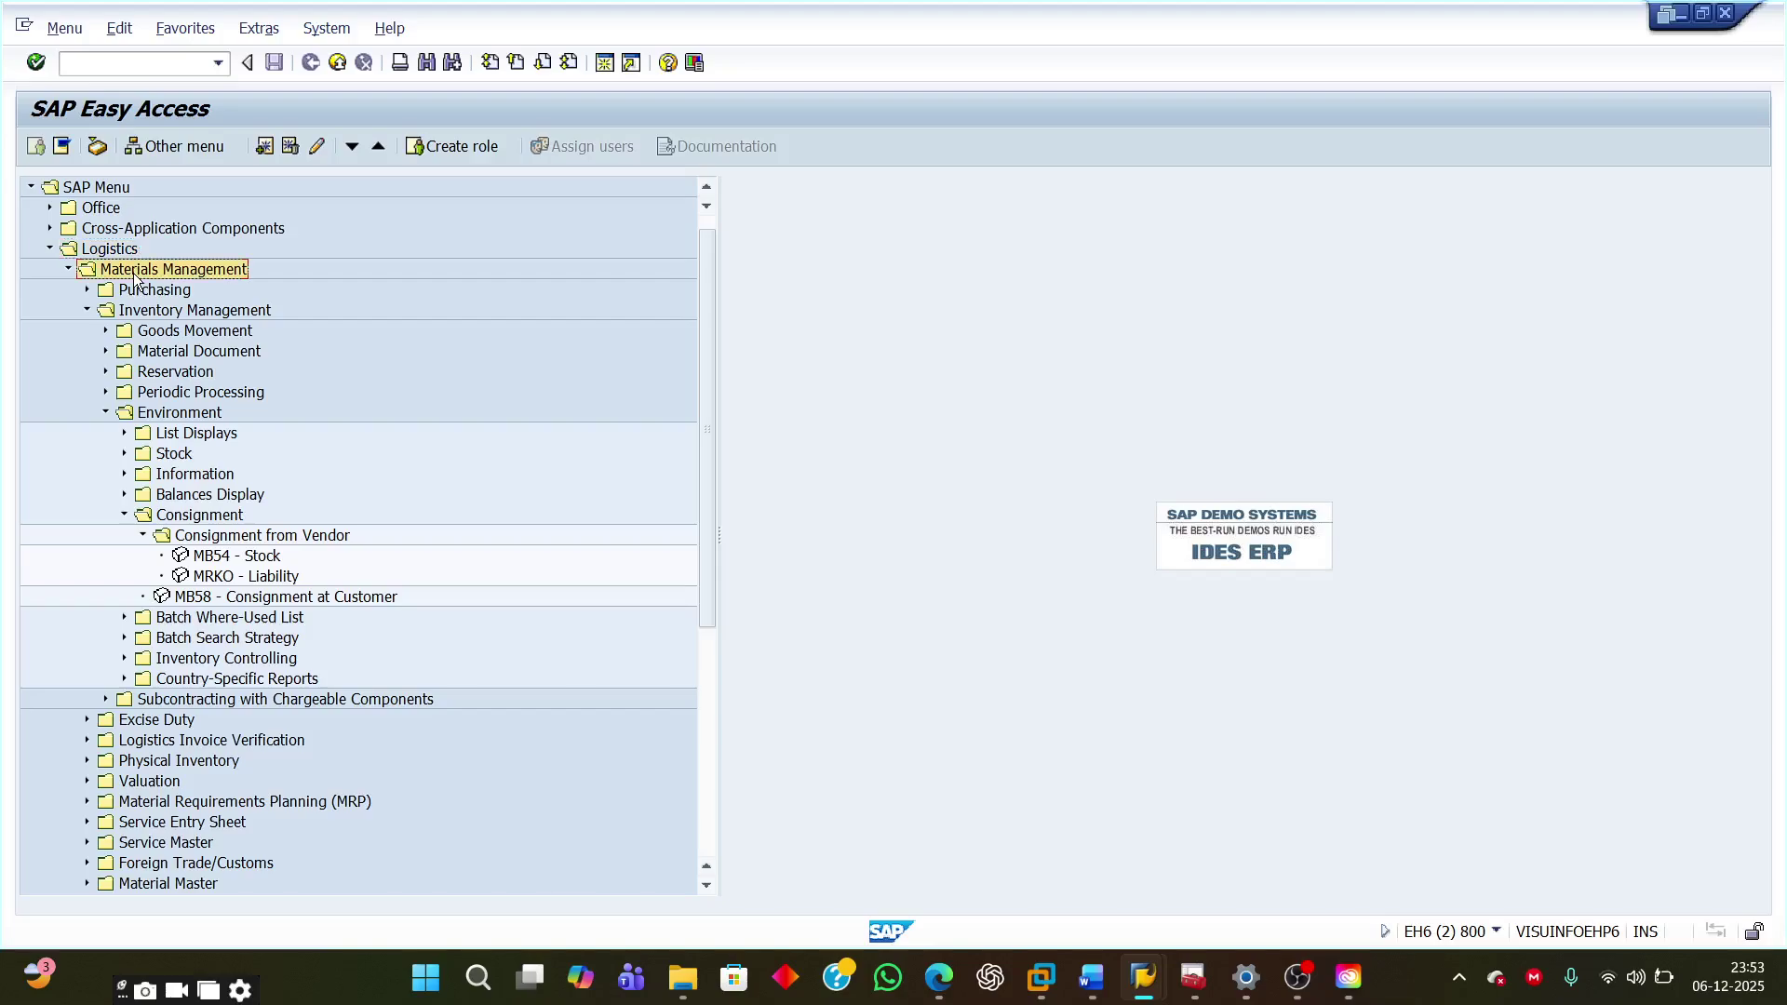
{"action": "left_click", "coordinate": [158, 314]}
{"action": "left_click", "coordinate": [164, 416]}
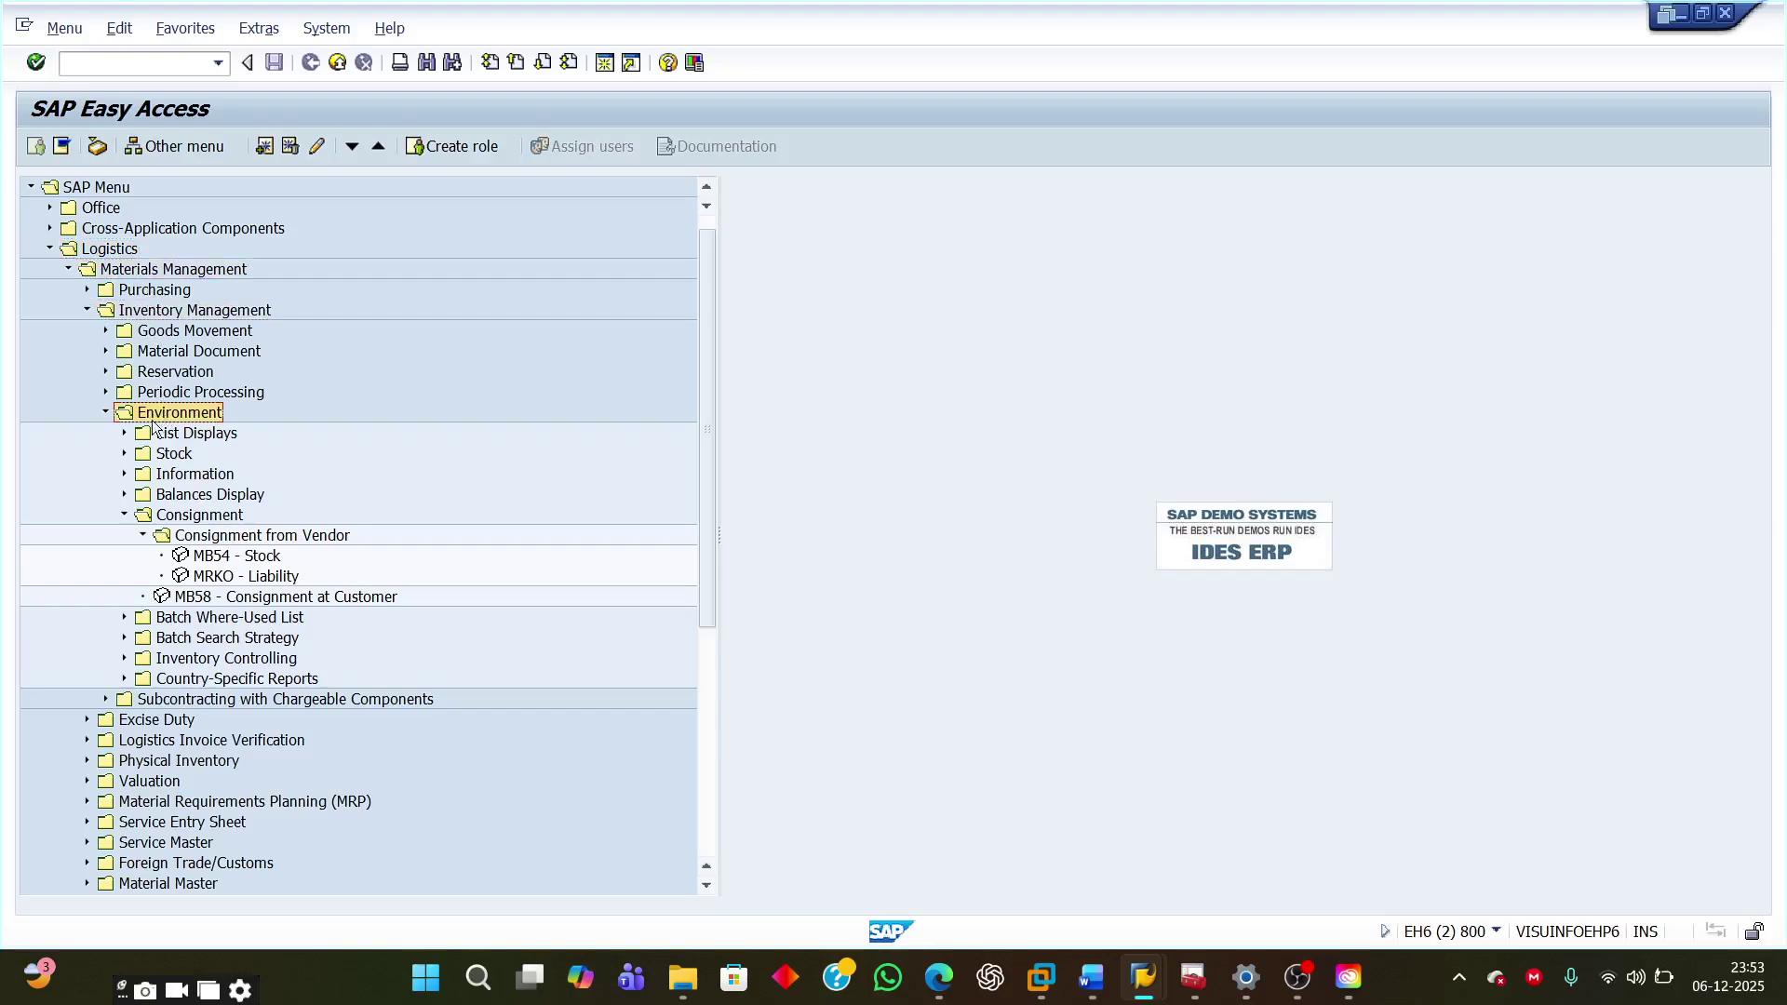
{"action": "left_click", "coordinate": [193, 517]}
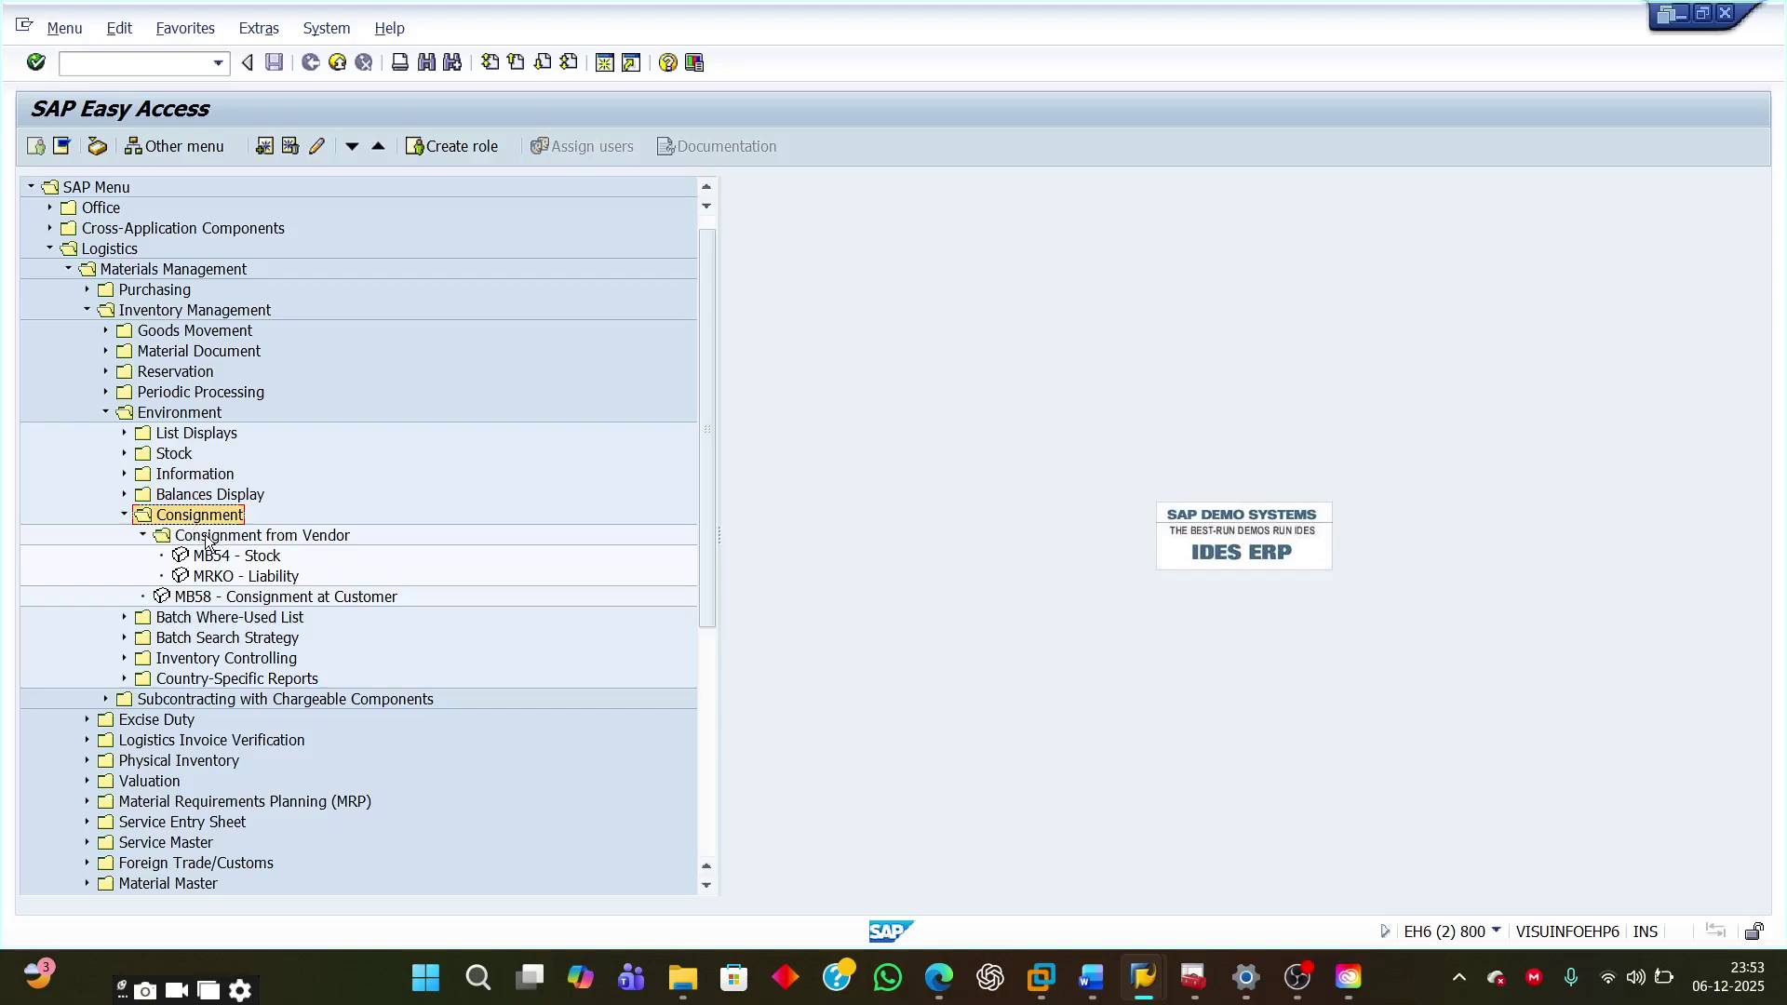
{"action": "left_click", "coordinate": [209, 538]}
{"action": "left_click", "coordinate": [223, 578]}
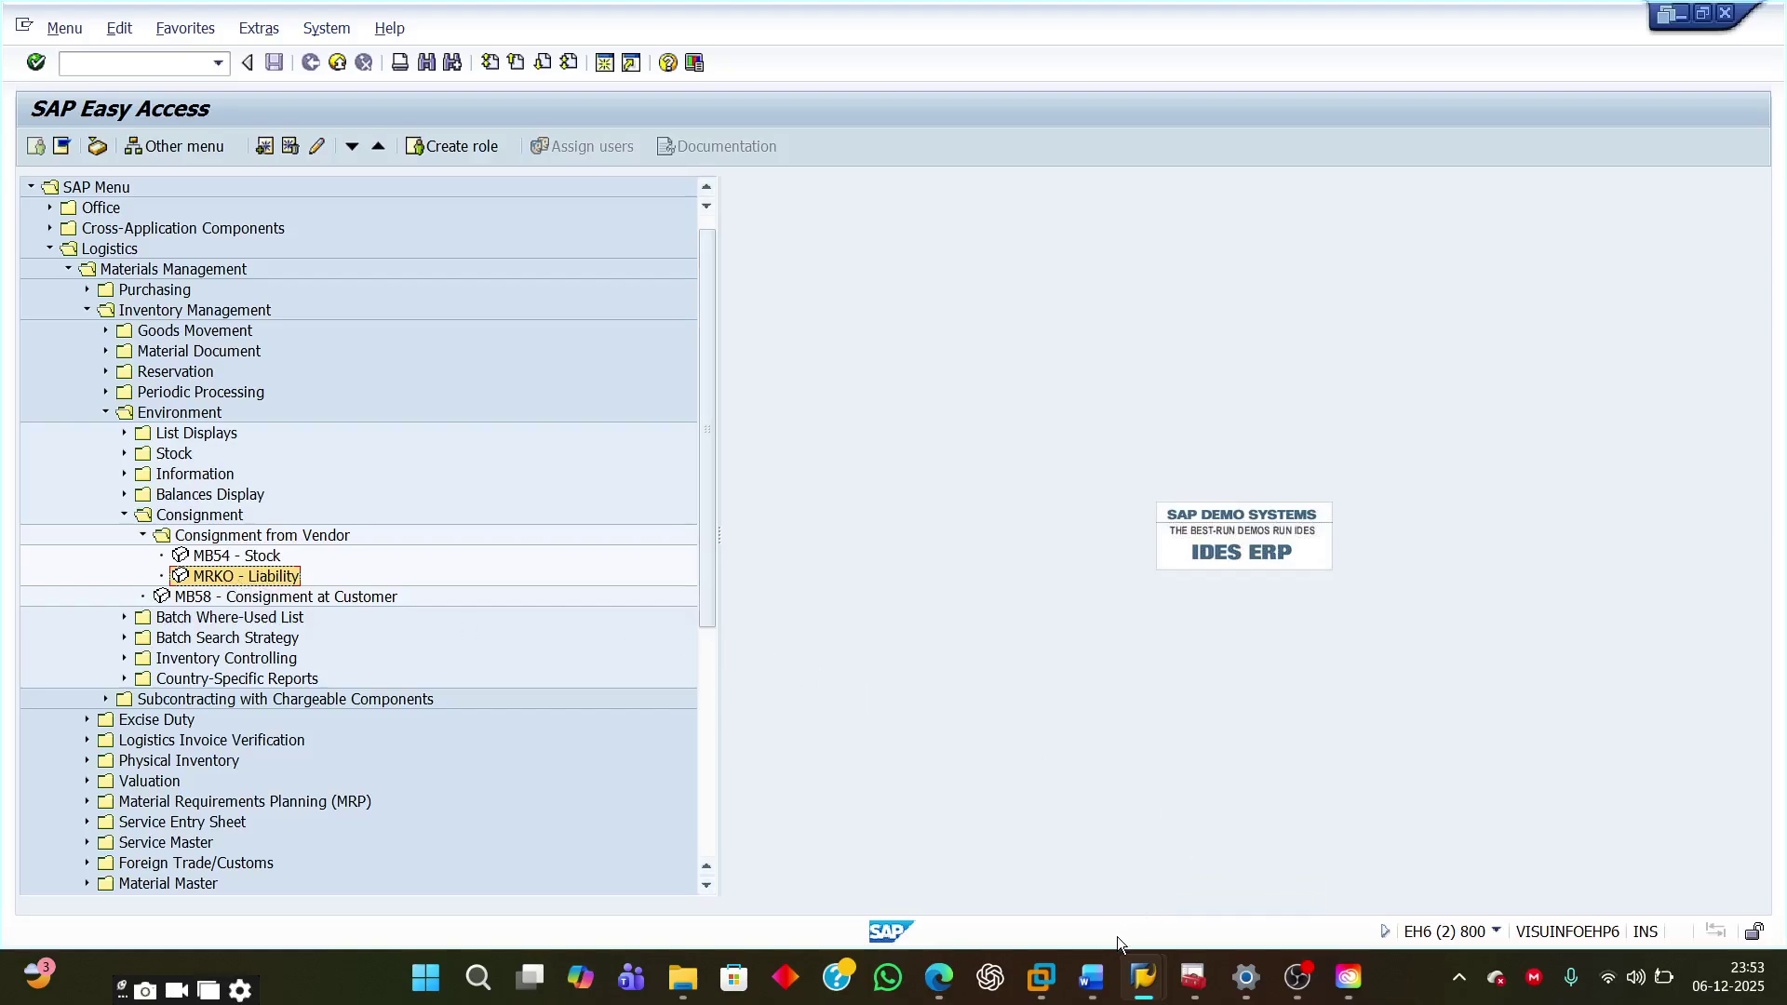
Step: Switch back to the Word document and highlight the sentence on displaying consignment stock with MMBE and MB54
{"action": "left_click", "coordinate": [1096, 982]}
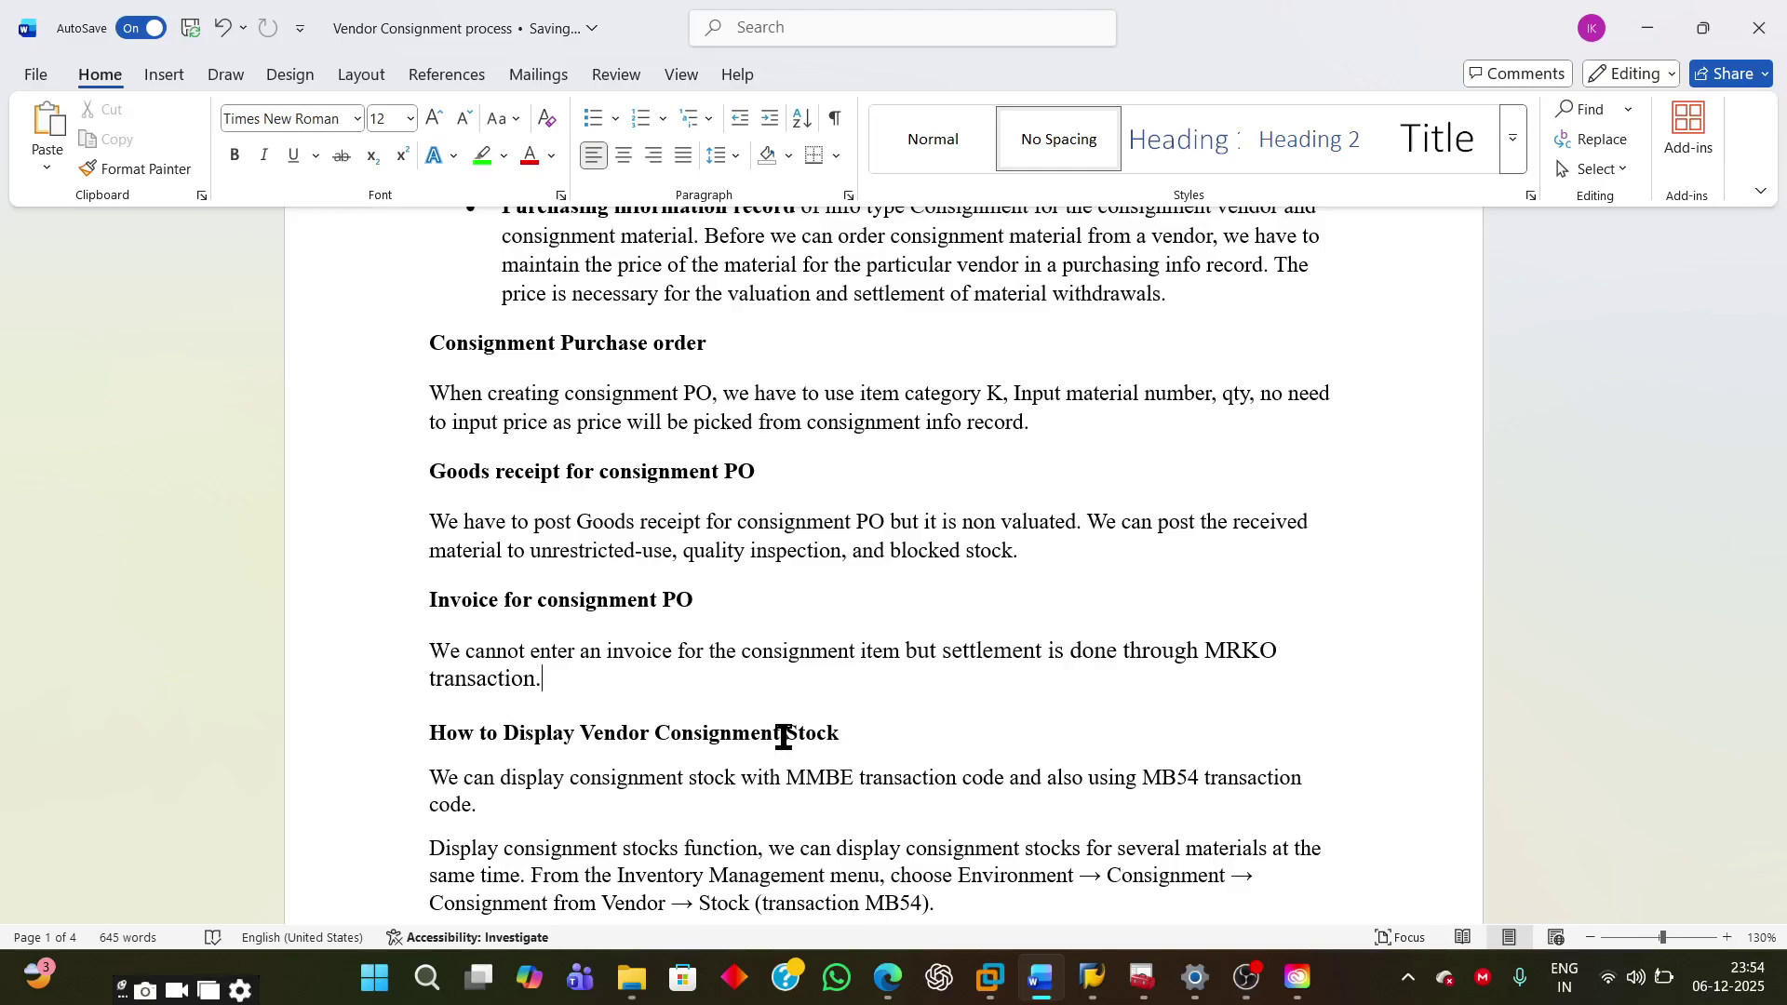
{"action": "scroll", "coordinate": [921, 678], "scroll_direction": "down", "scroll_amount": 3}
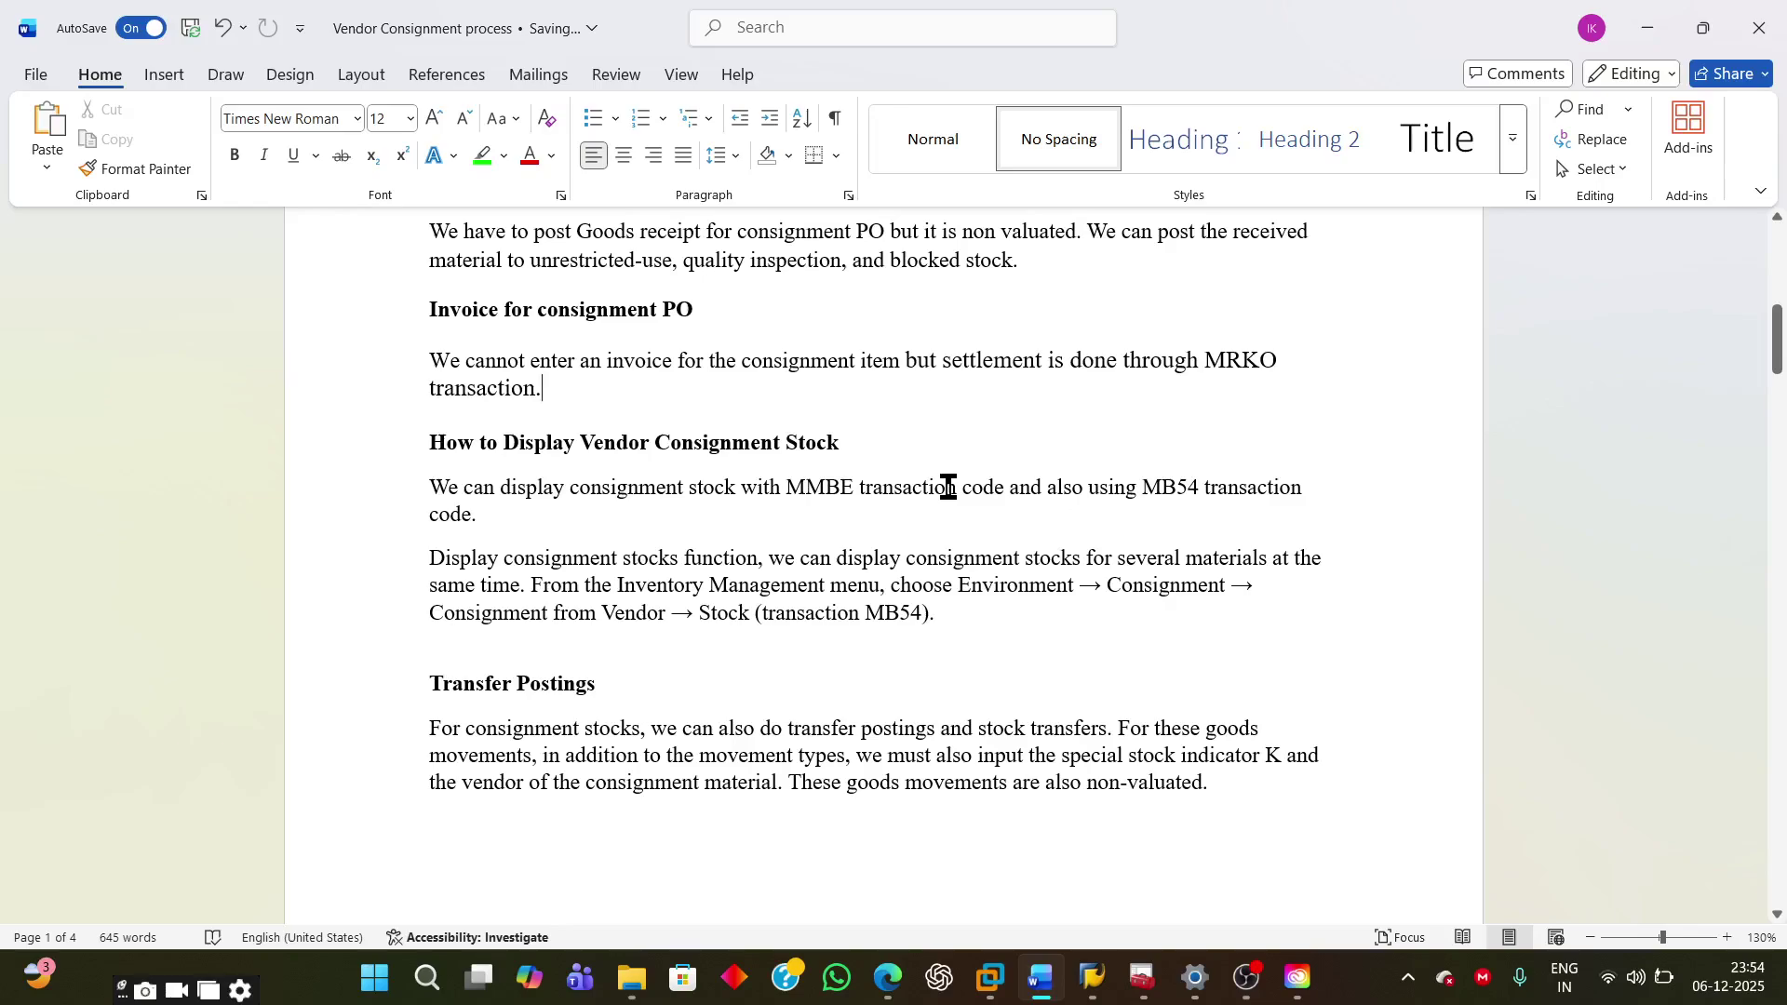
{"action": "double_click", "coordinate": [430, 490]}
{"action": "left_click_drag", "start_coordinate": [530, 491], "coordinate": [774, 513]}
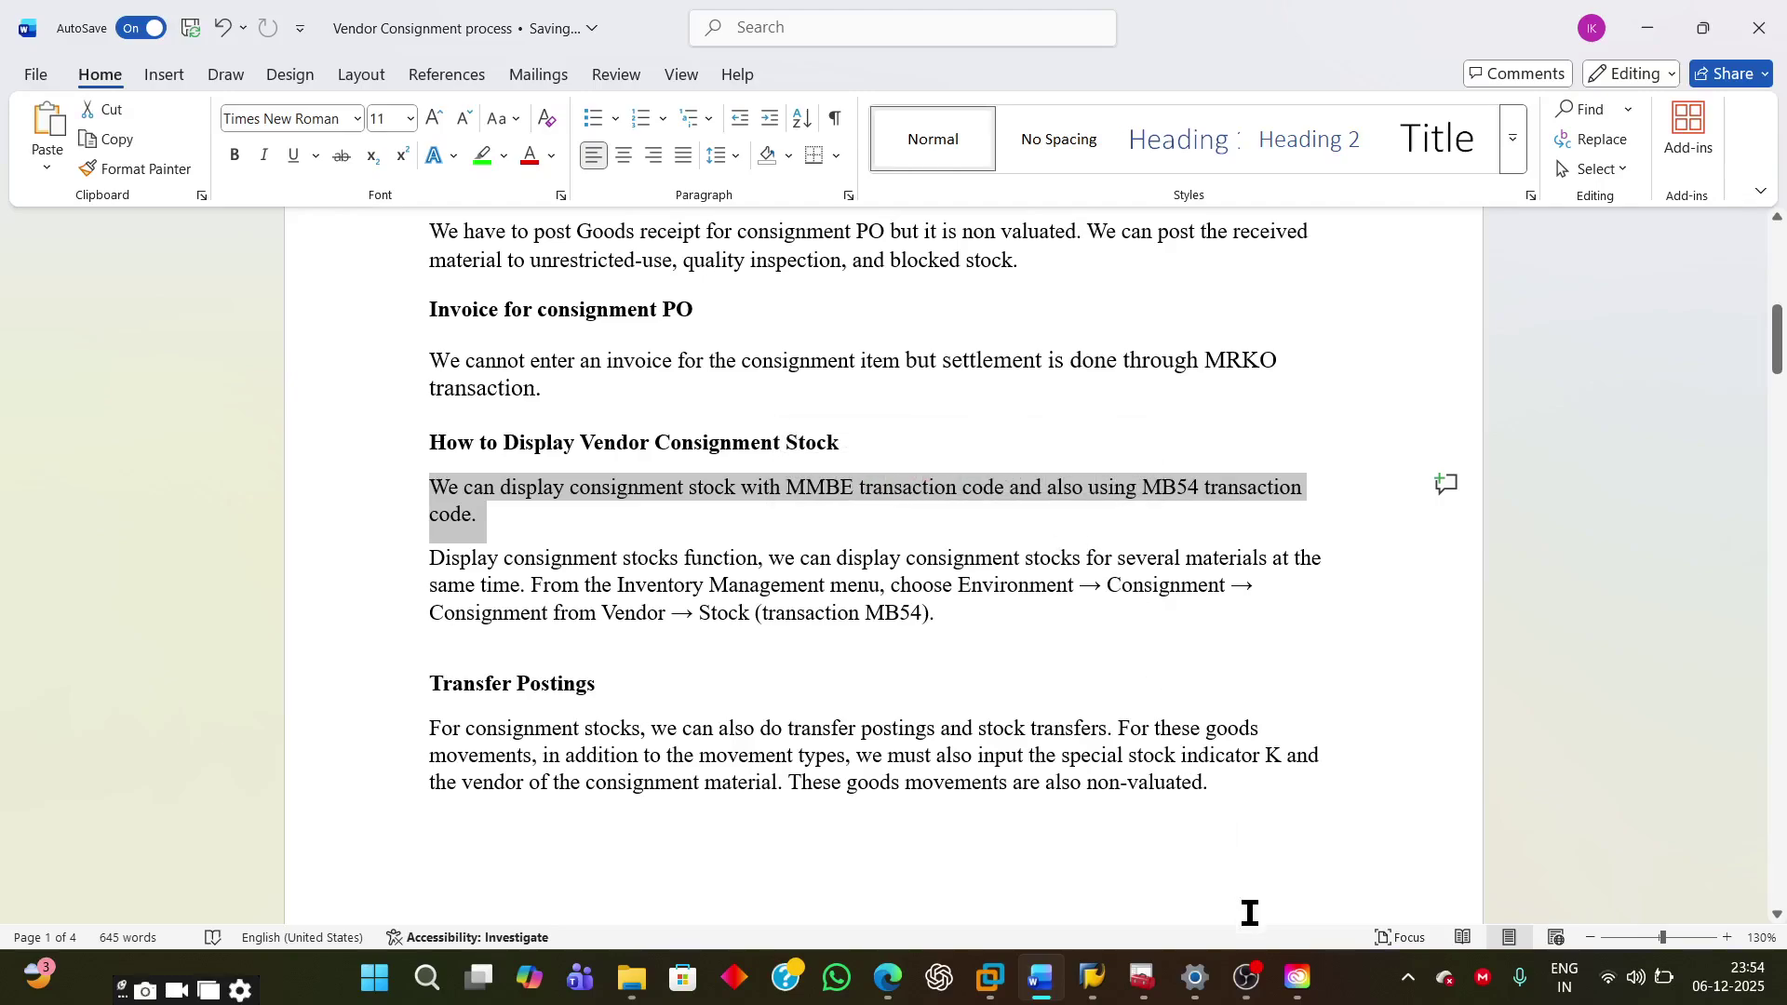
Step: Switch to the SAP Easy Access session and select the MB54 - Stock transaction under Consignment from Vendor
{"action": "mouse_move", "coordinate": [1092, 978]}
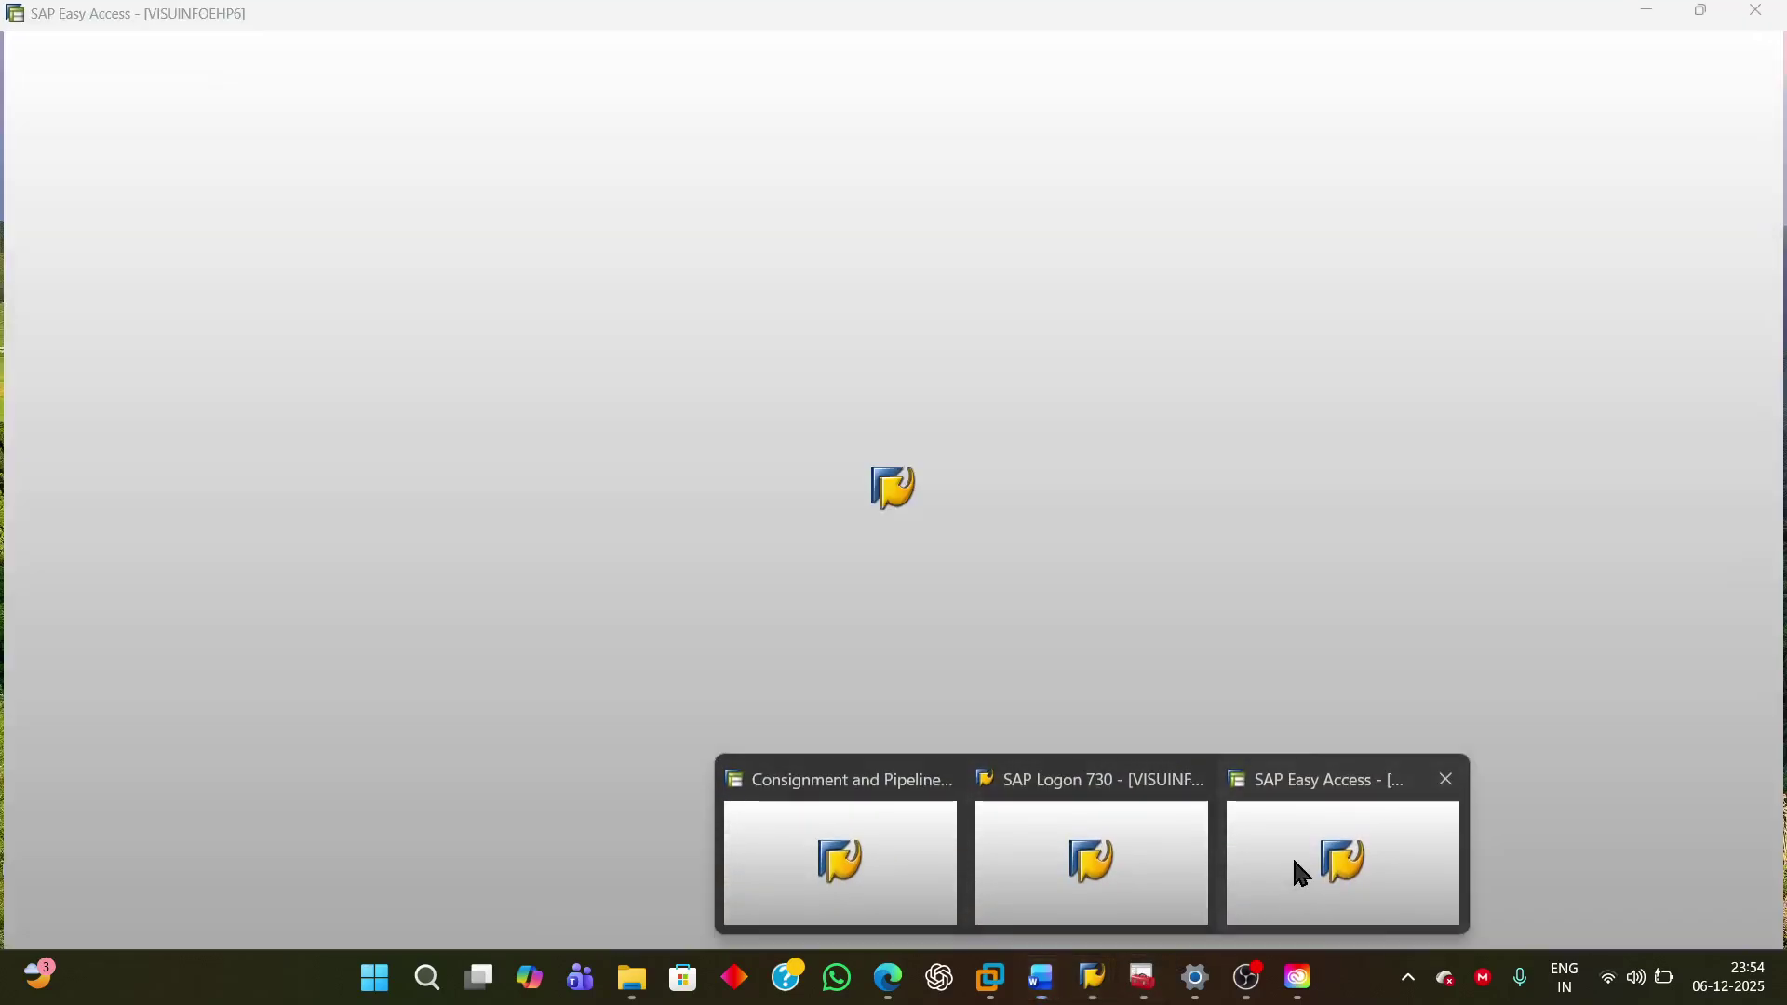
{"action": "left_click", "coordinate": [1294, 856]}
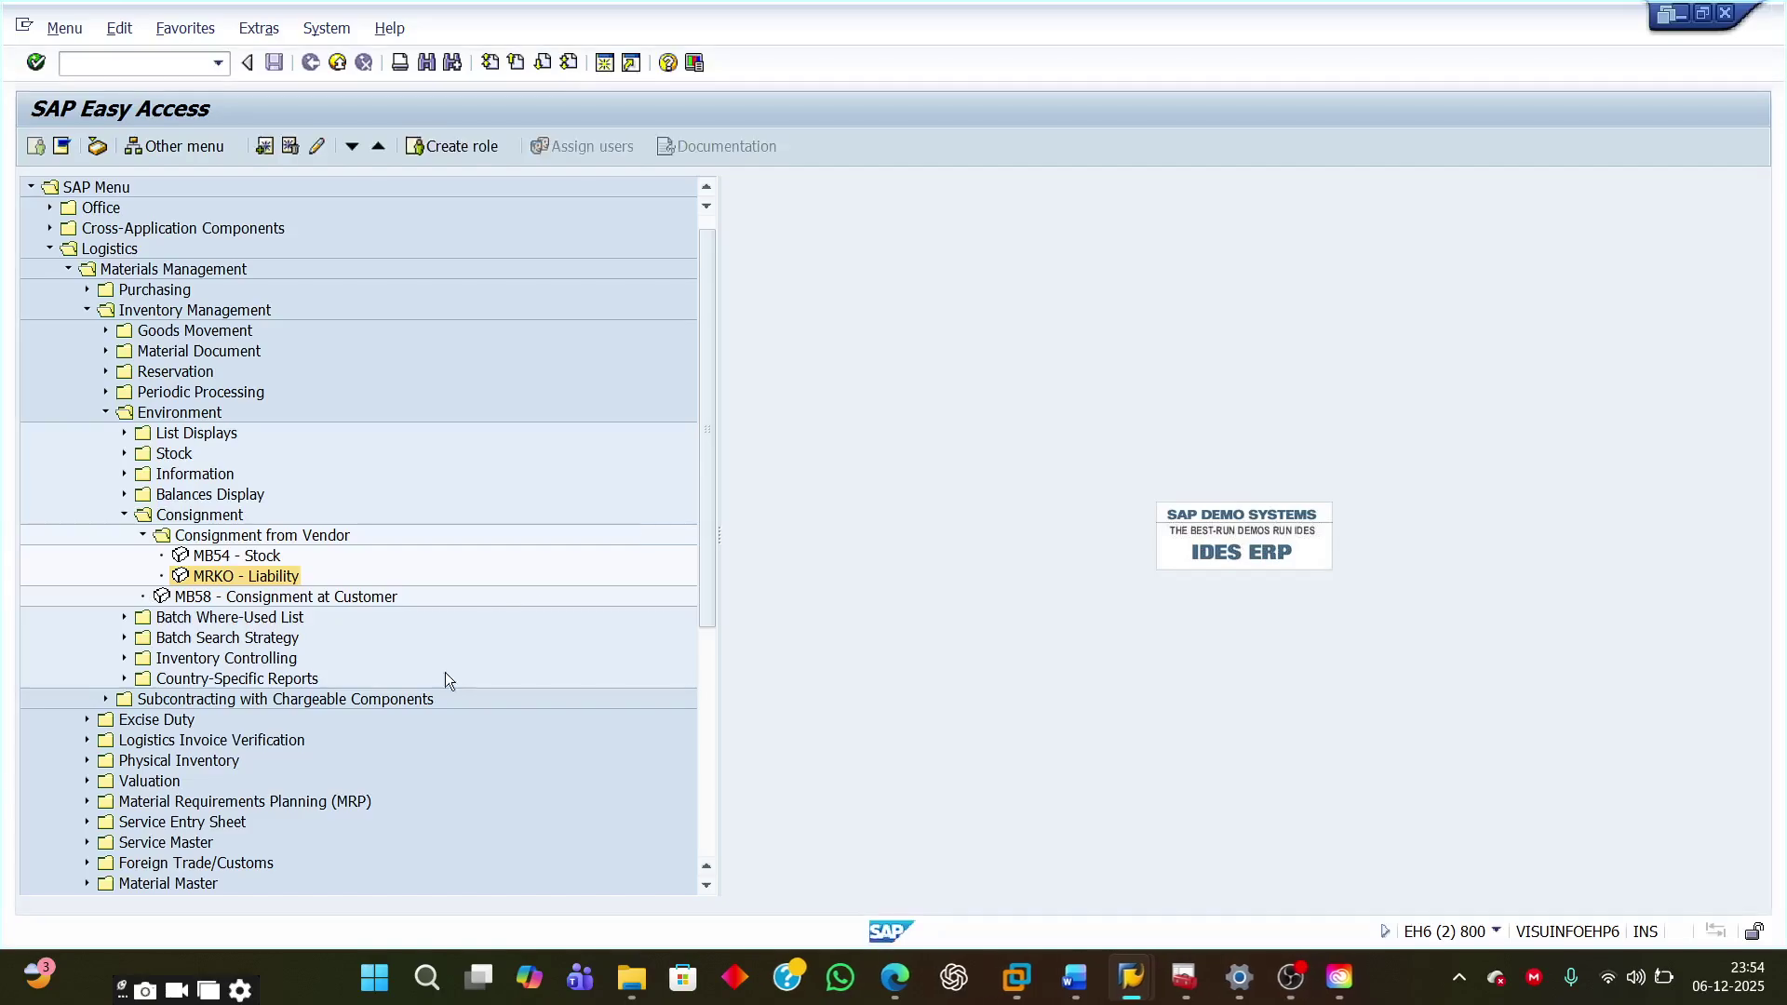
{"action": "left_click", "coordinate": [213, 560]}
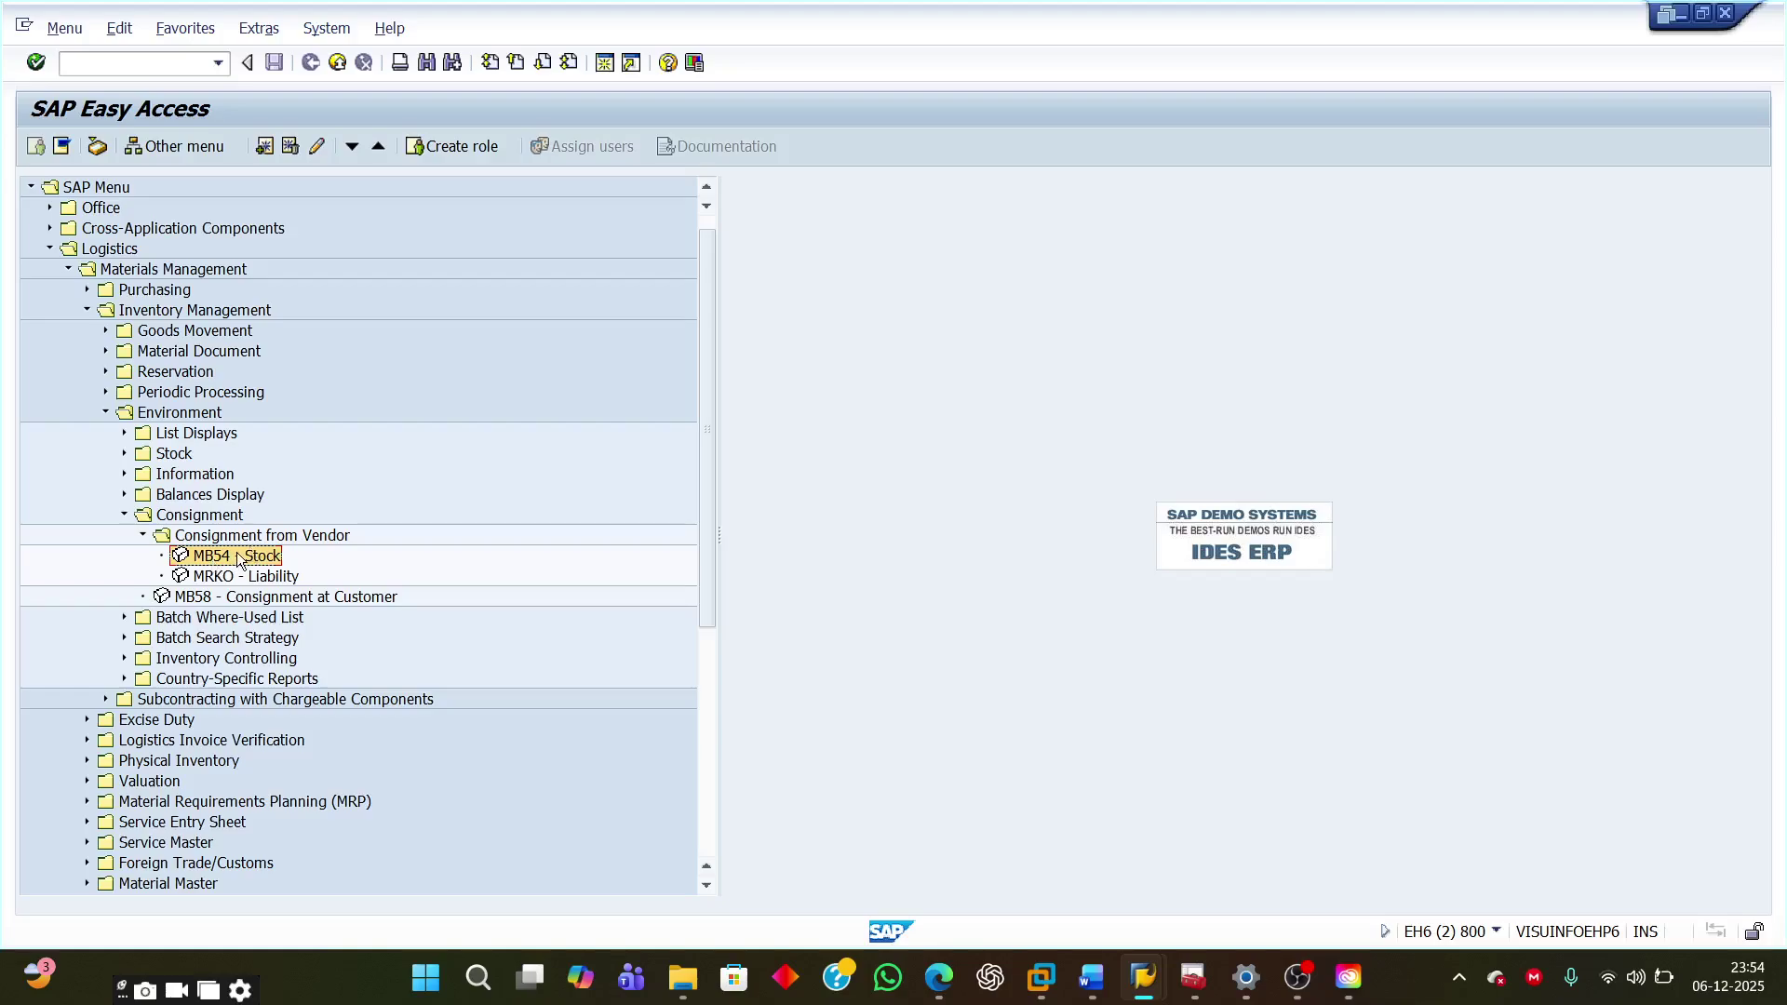
Step: Return to the Word document and read the Transfer Postings section, highlighting the lines on special stock indicator K and non-valuated movements
{"action": "left_click", "coordinate": [1092, 978]}
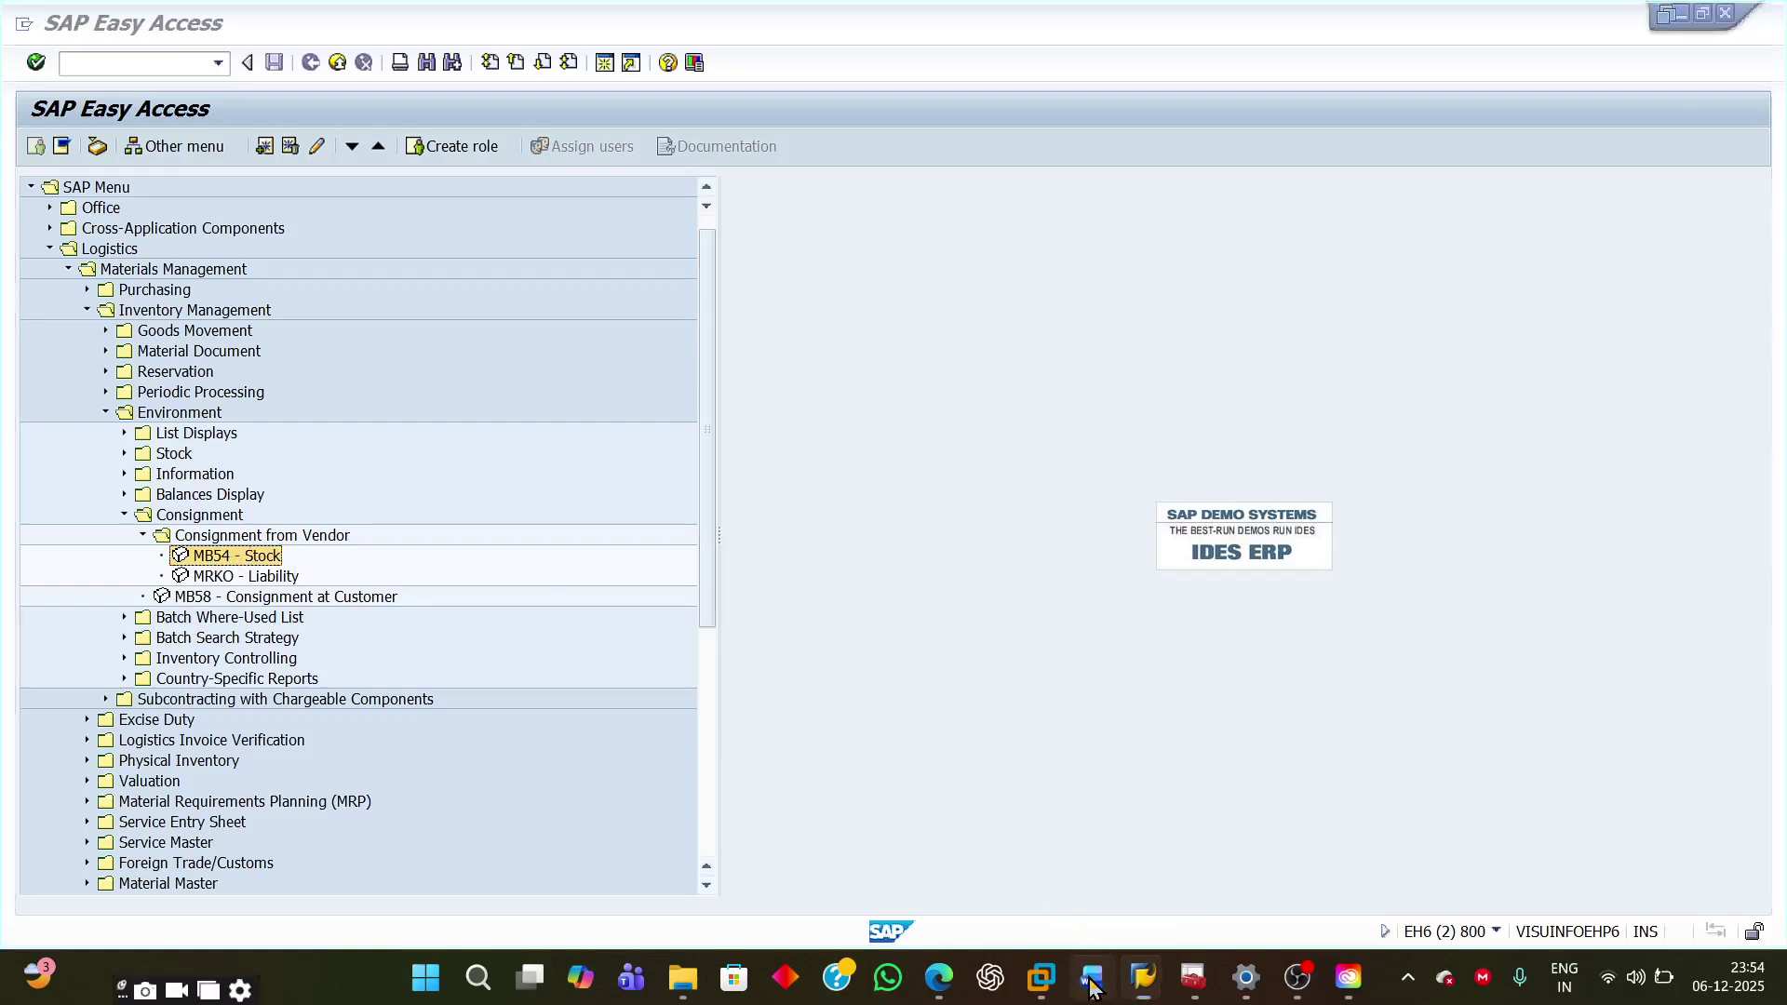
{"action": "scroll", "coordinate": [856, 645], "scroll_direction": "down", "scroll_amount": 2}
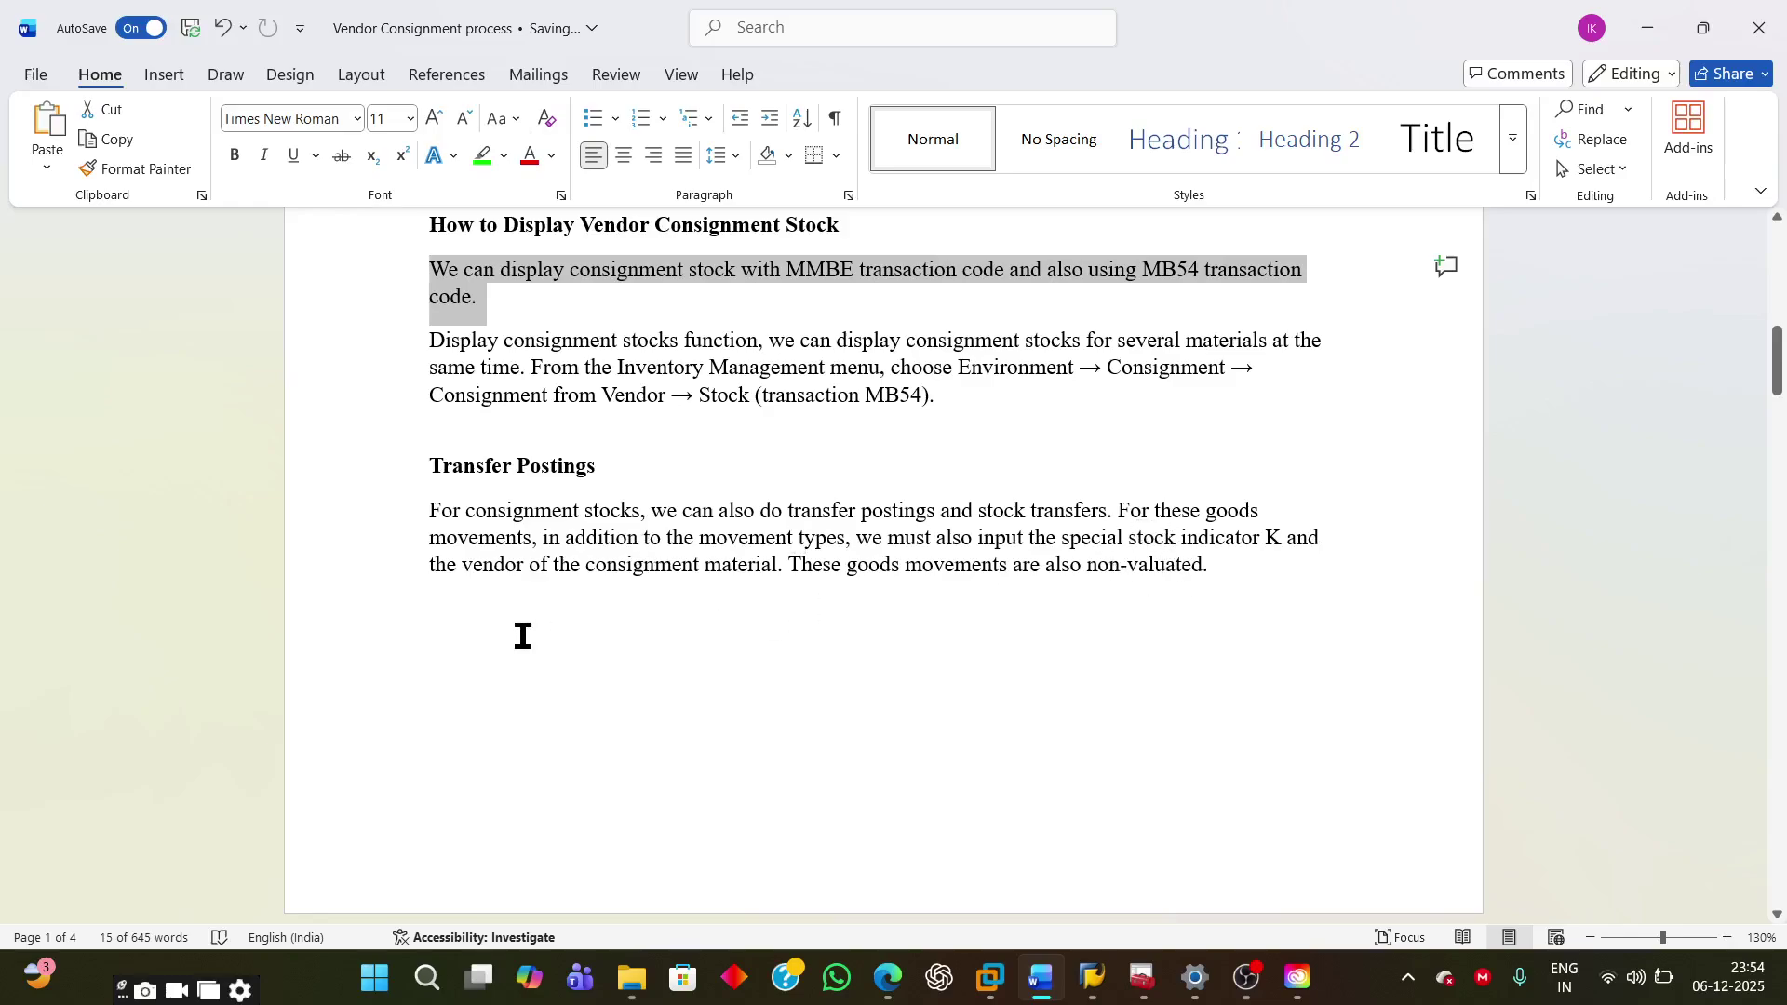
{"action": "left_click", "coordinate": [399, 551]}
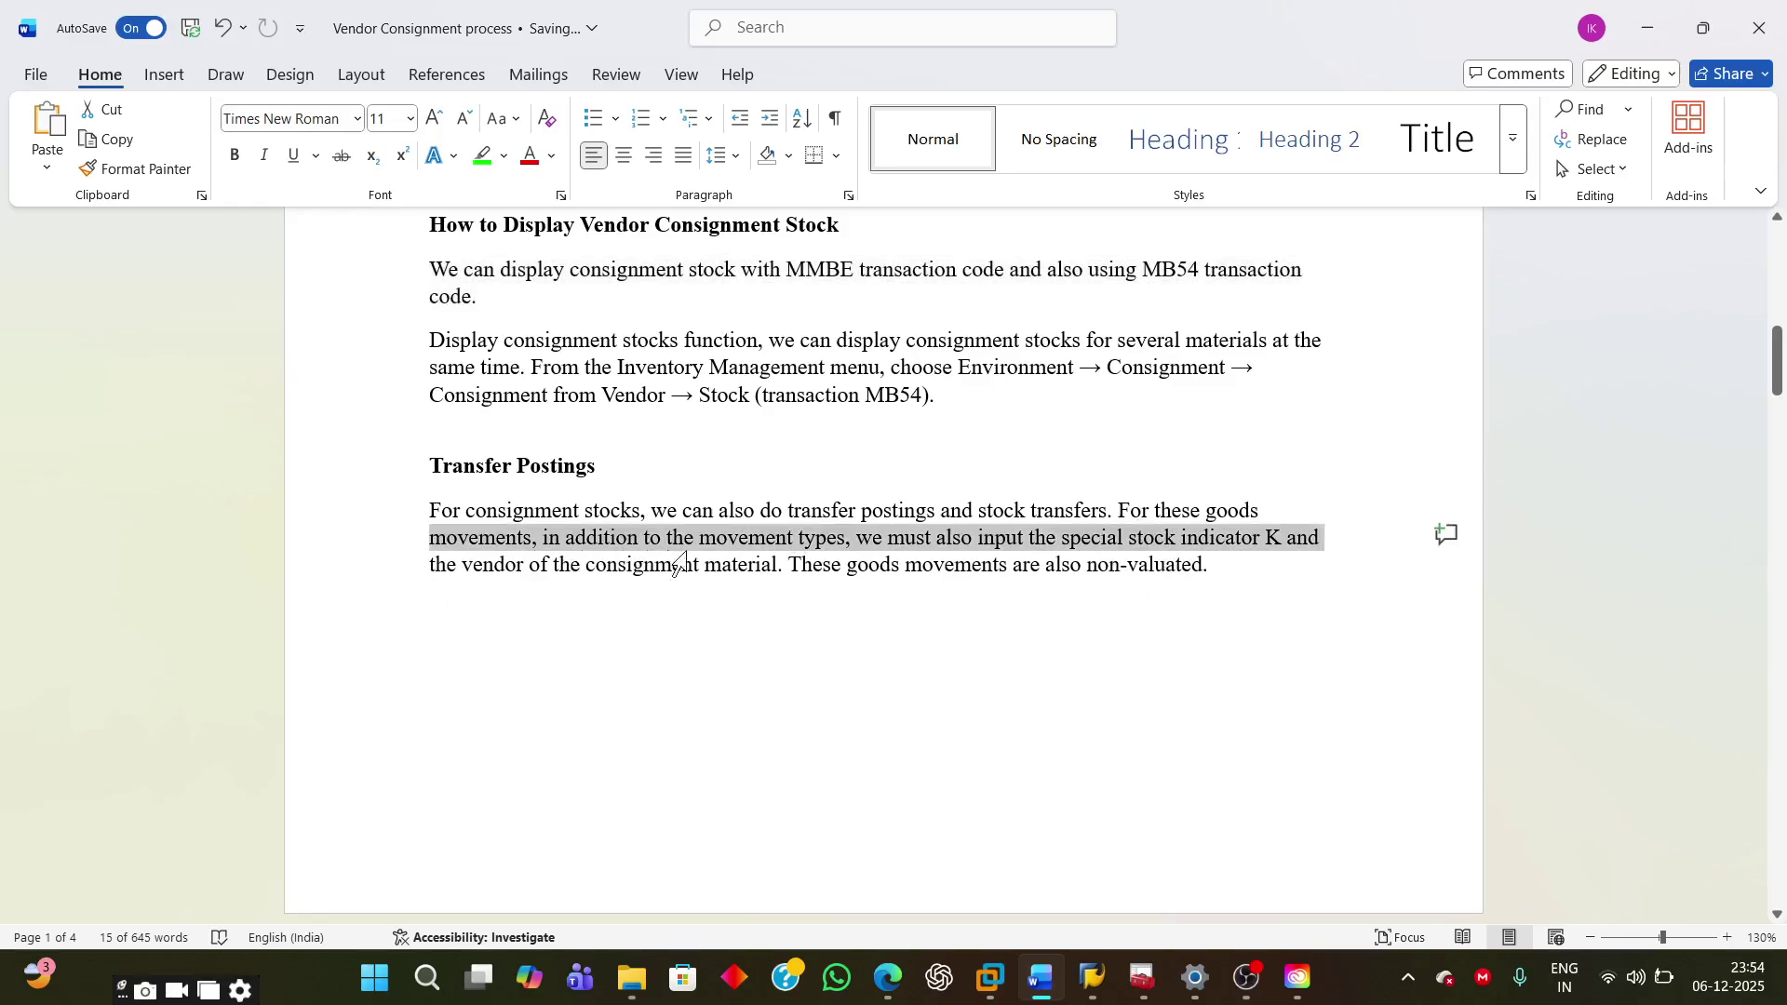
{"action": "left_click", "coordinate": [1070, 595]}
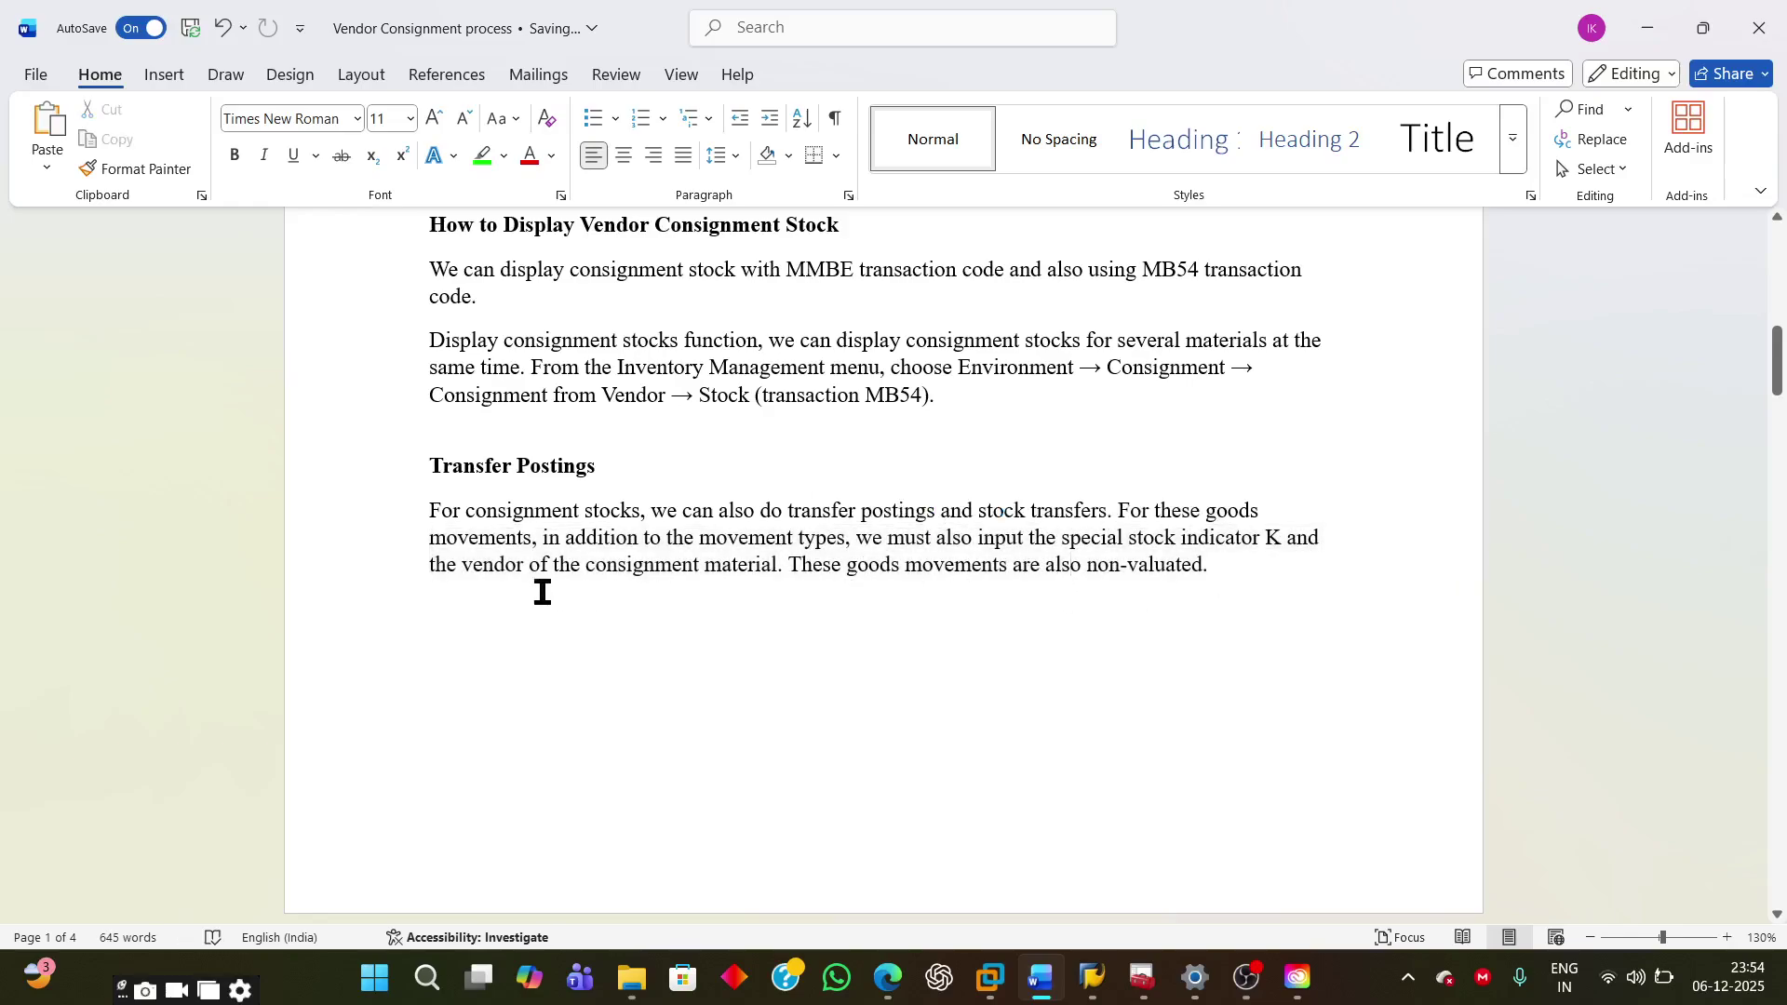
{"action": "left_click_drag", "start_coordinate": [429, 538], "coordinate": [1223, 569]}
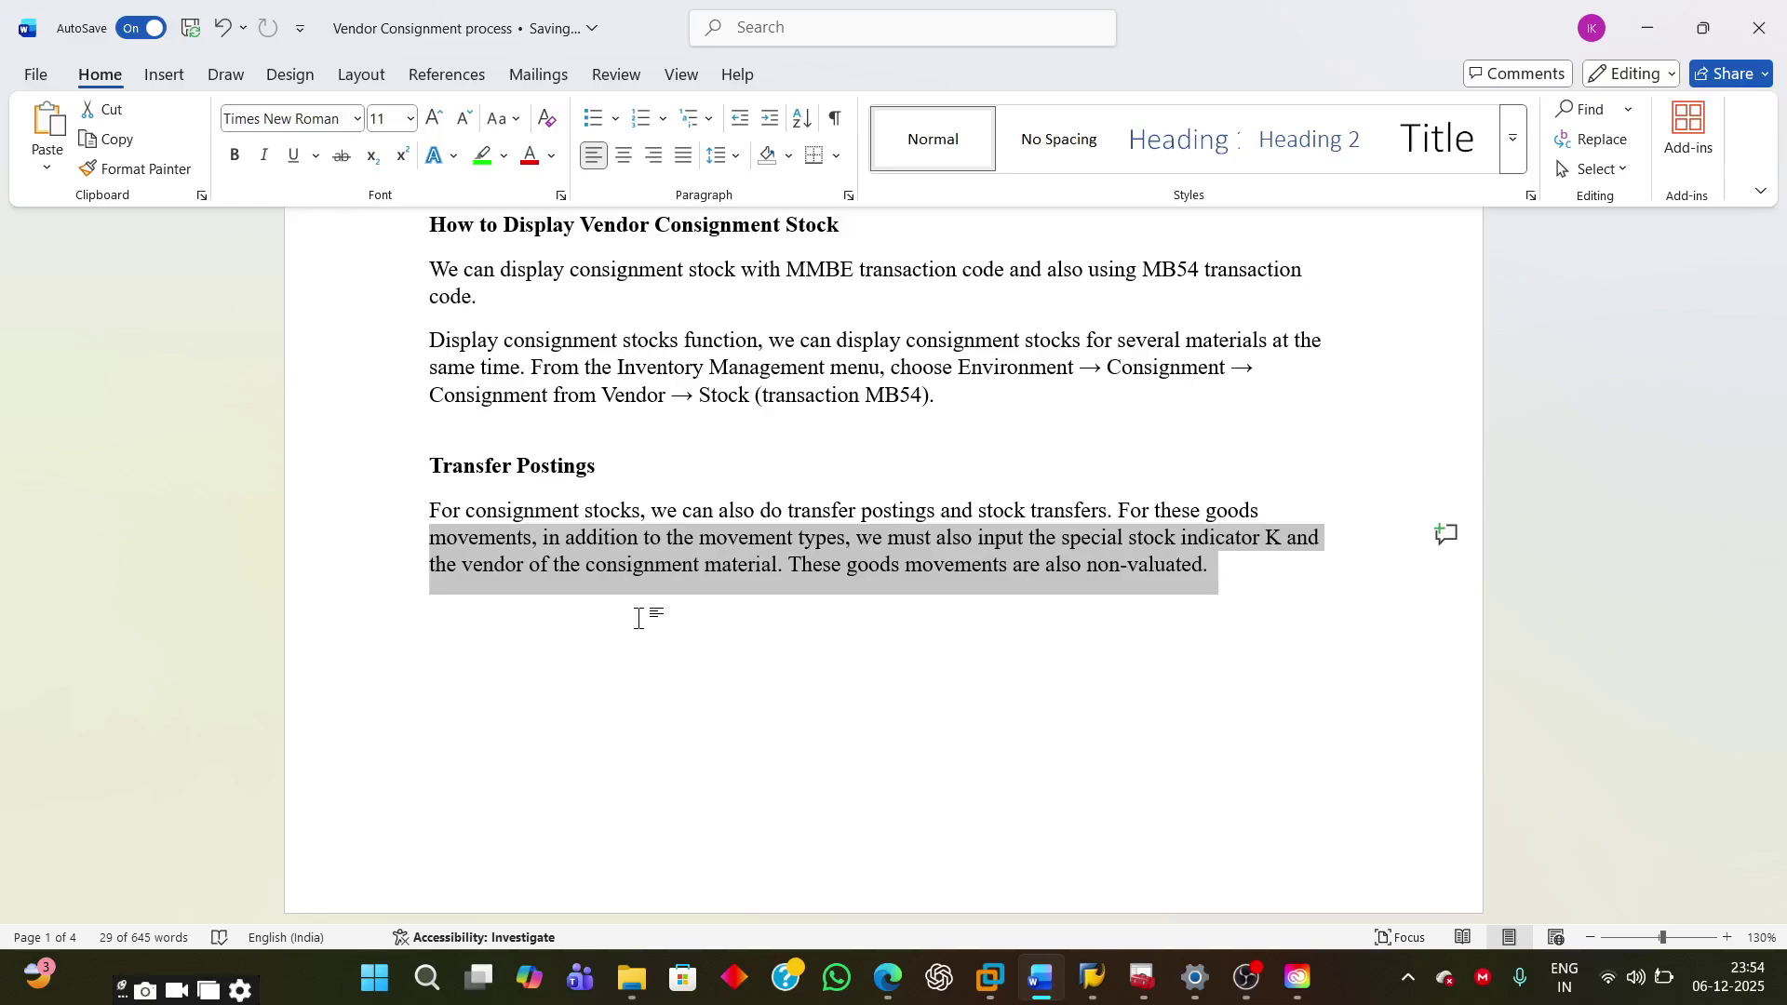
Step: Read the possible stock transfers for consignment stock, highlighting the three listed types and the paragraph on adding special stock indicator K
{"action": "scroll", "coordinate": [614, 623], "scroll_direction": "down", "scroll_amount": 15}
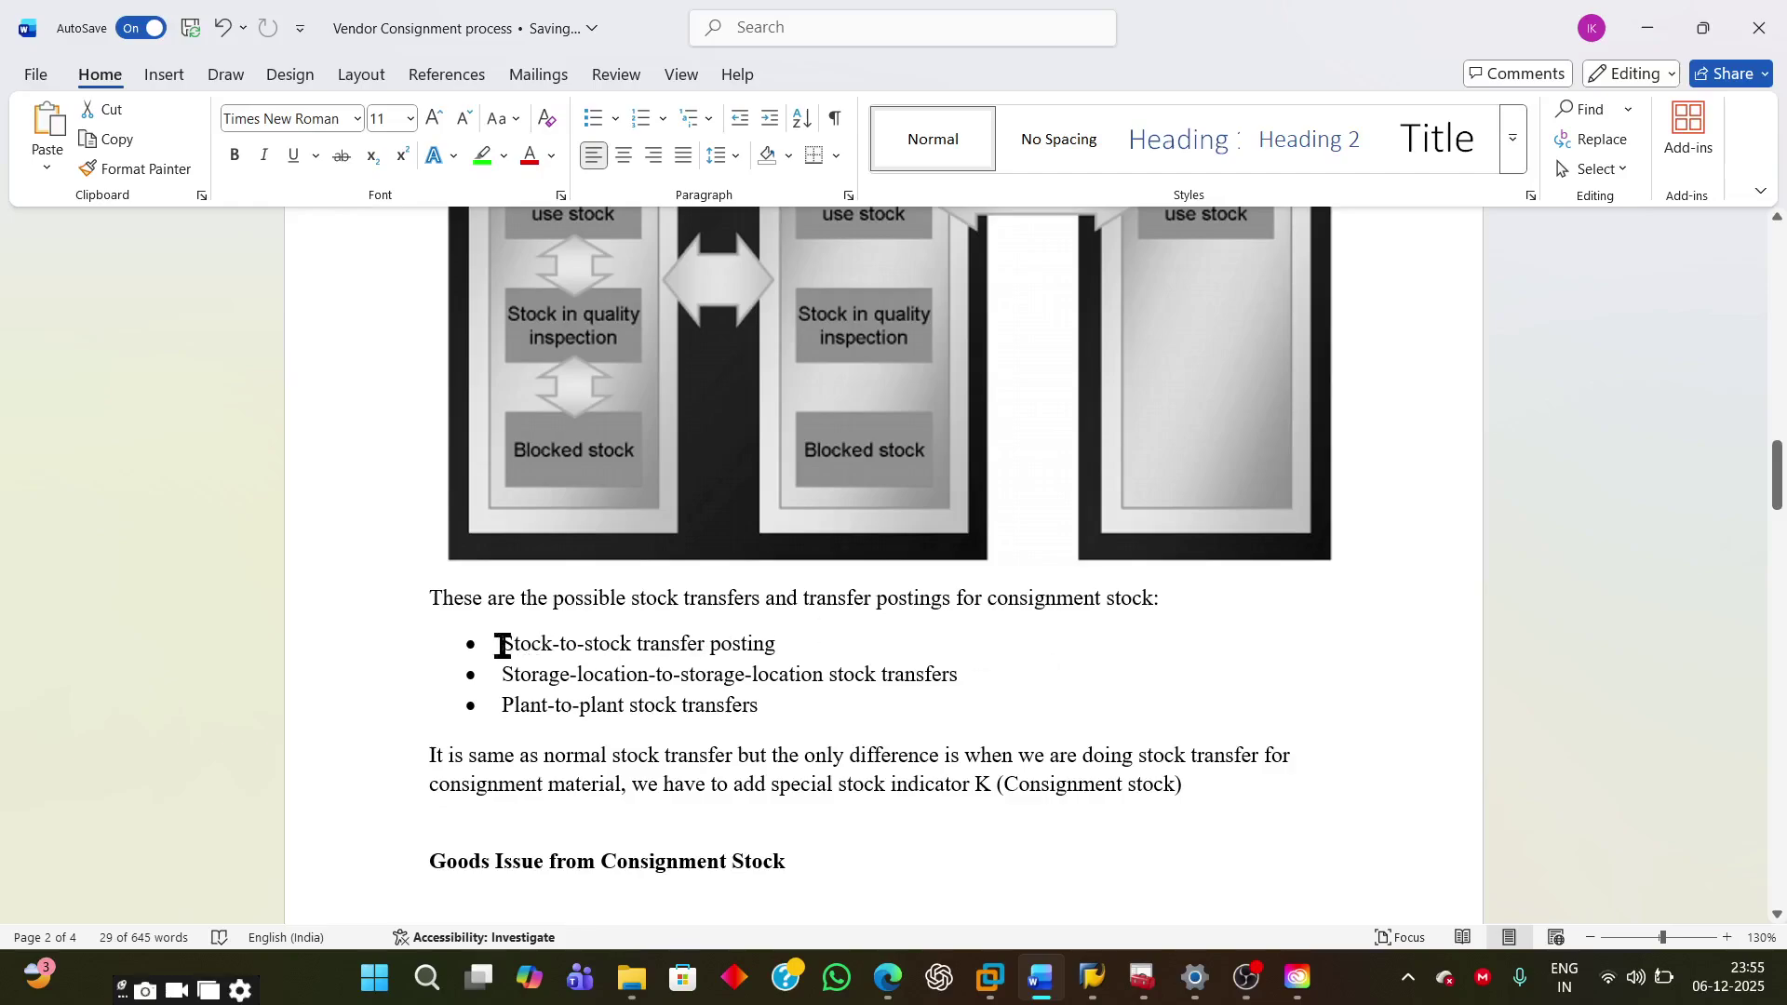
{"action": "left_click_drag", "start_coordinate": [500, 642], "coordinate": [1006, 708]}
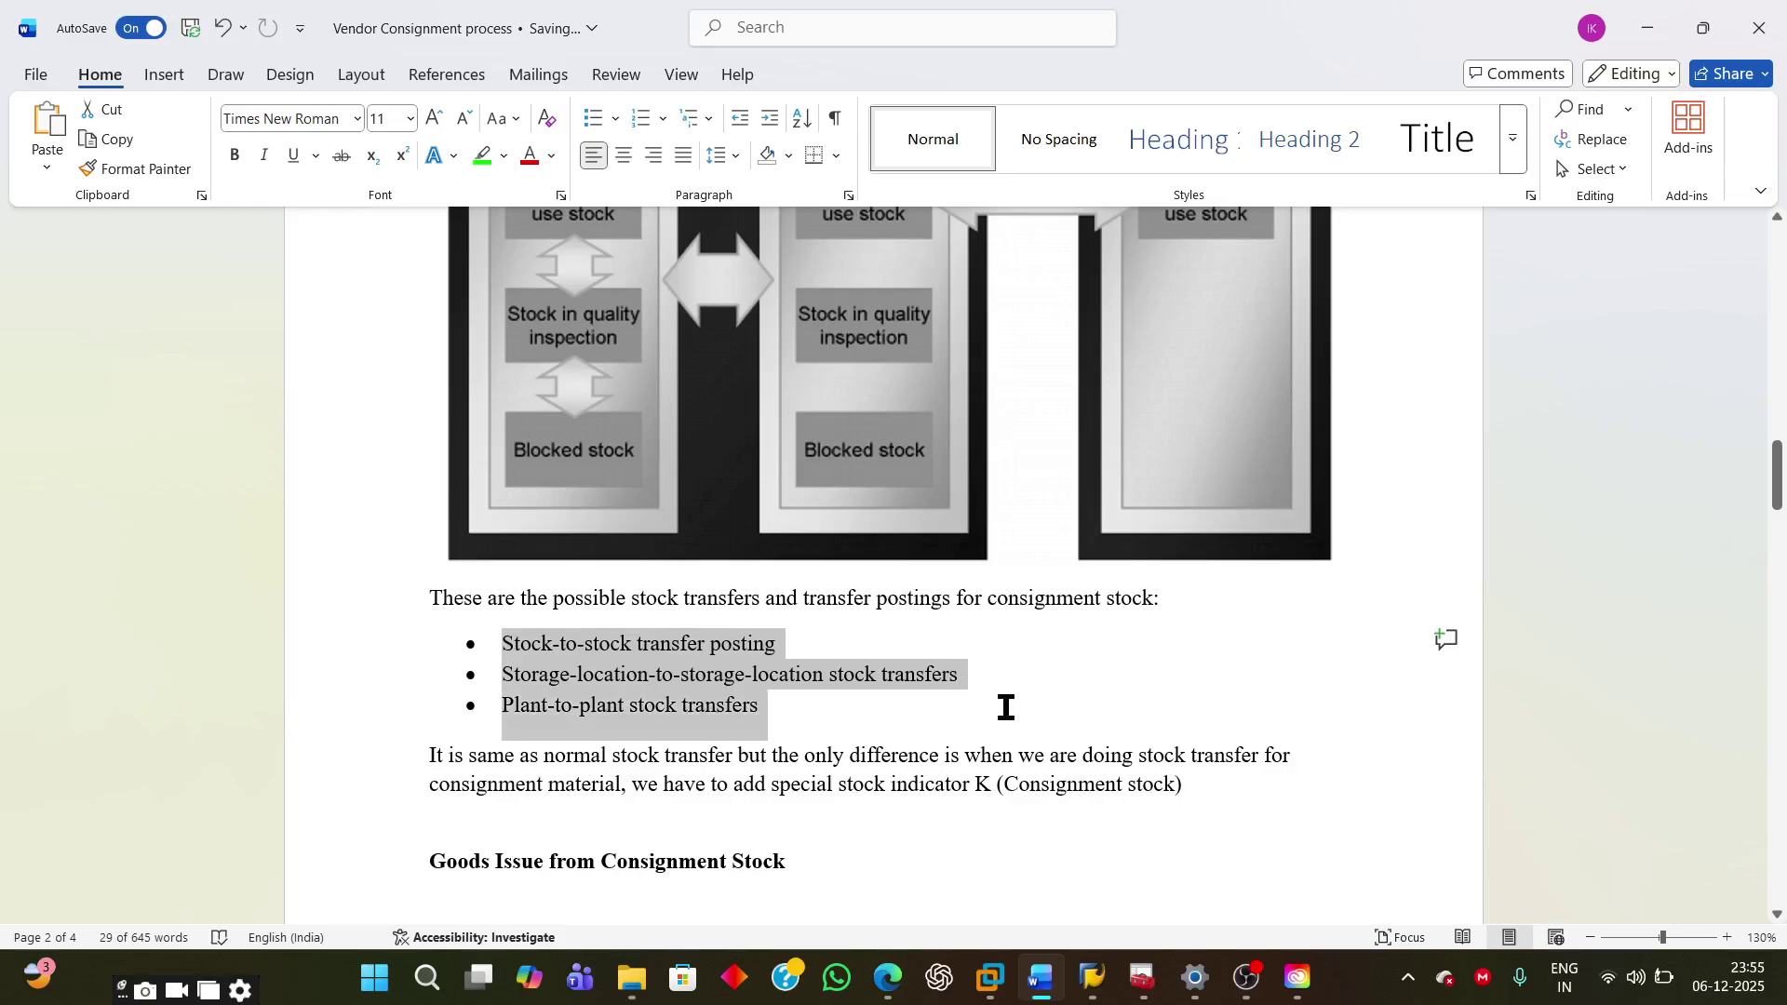
{"action": "left_click", "coordinate": [665, 758]}
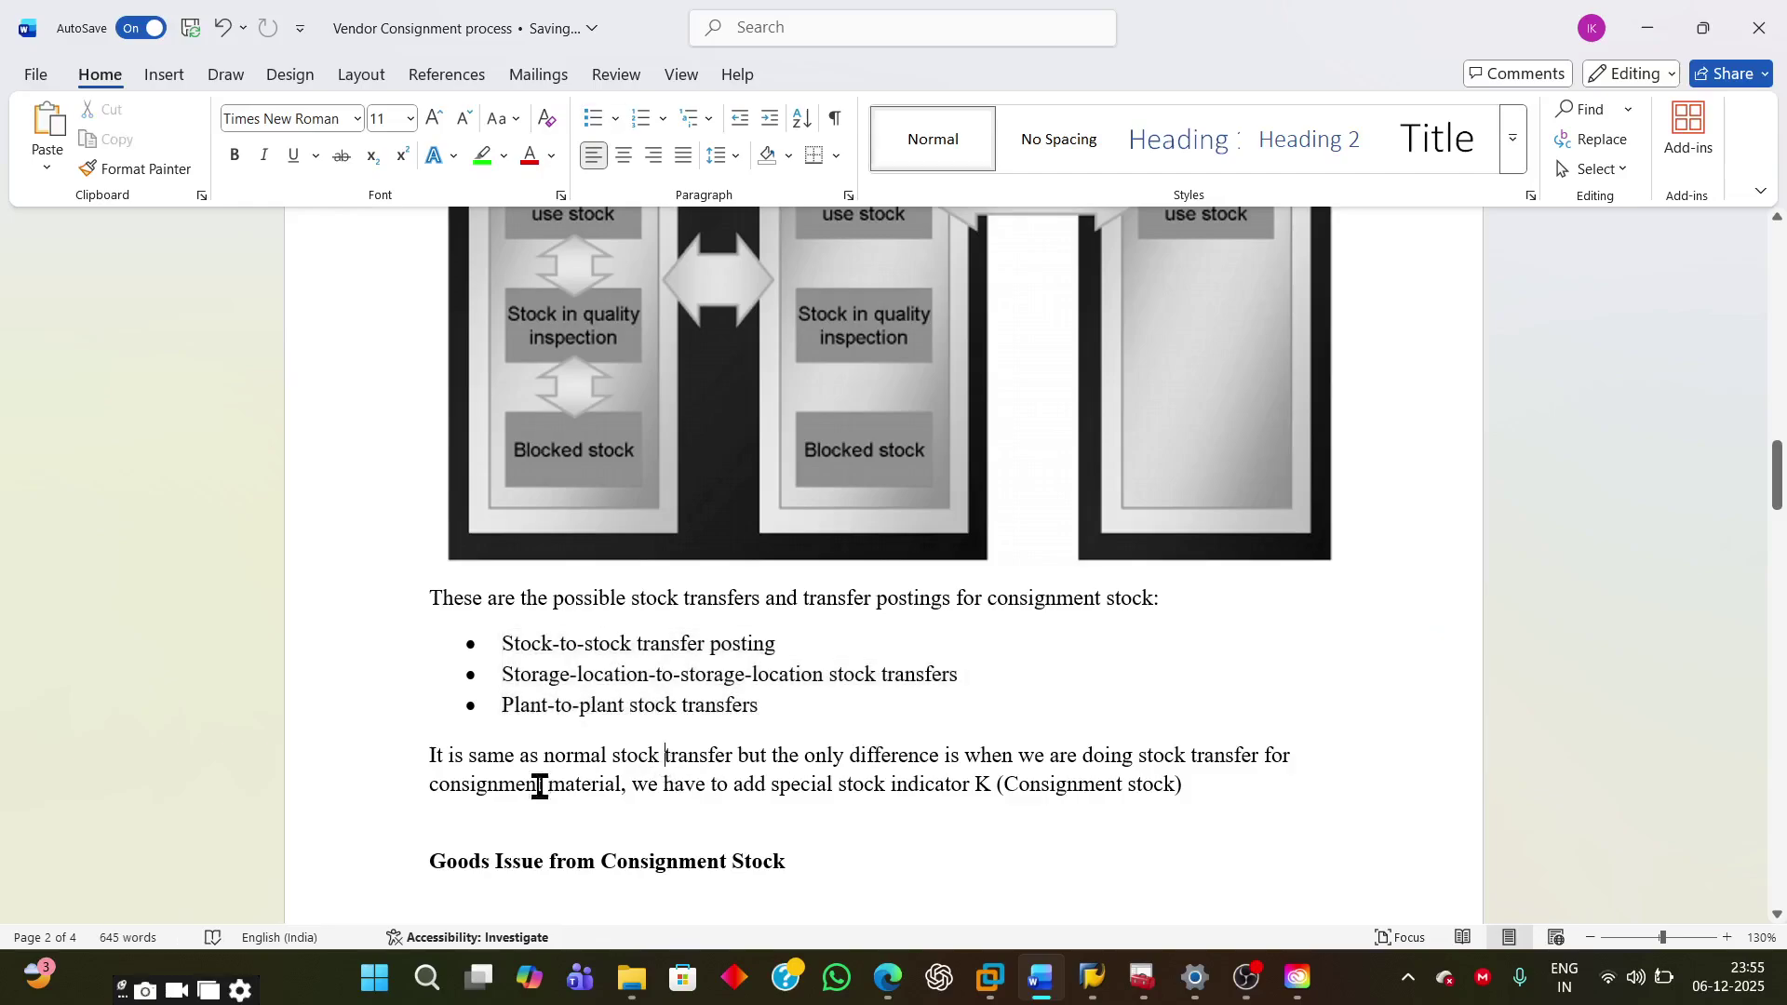
{"action": "left_click_drag", "start_coordinate": [433, 756], "coordinate": [1216, 789]}
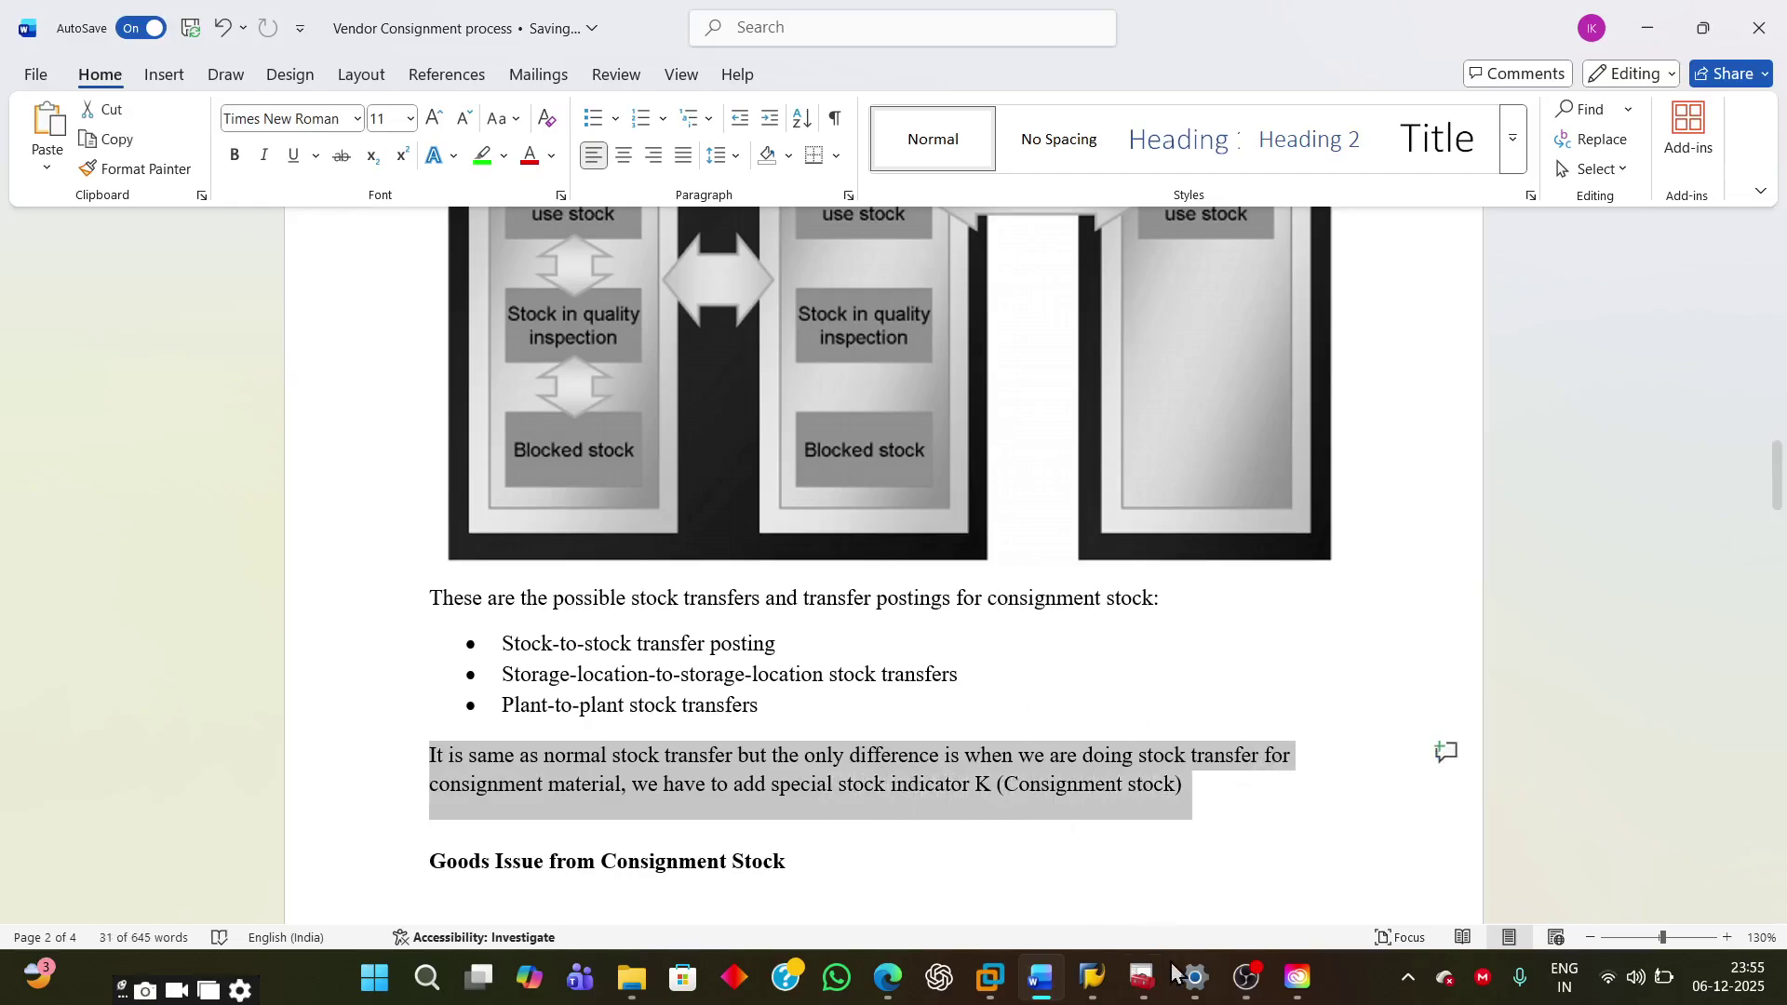
Step: Switch to the SAP Easy Access session and open the MIGO - Goods Movement transaction from the favorites
{"action": "mouse_move", "coordinate": [1093, 977]}
{"action": "left_click", "coordinate": [1289, 835]}
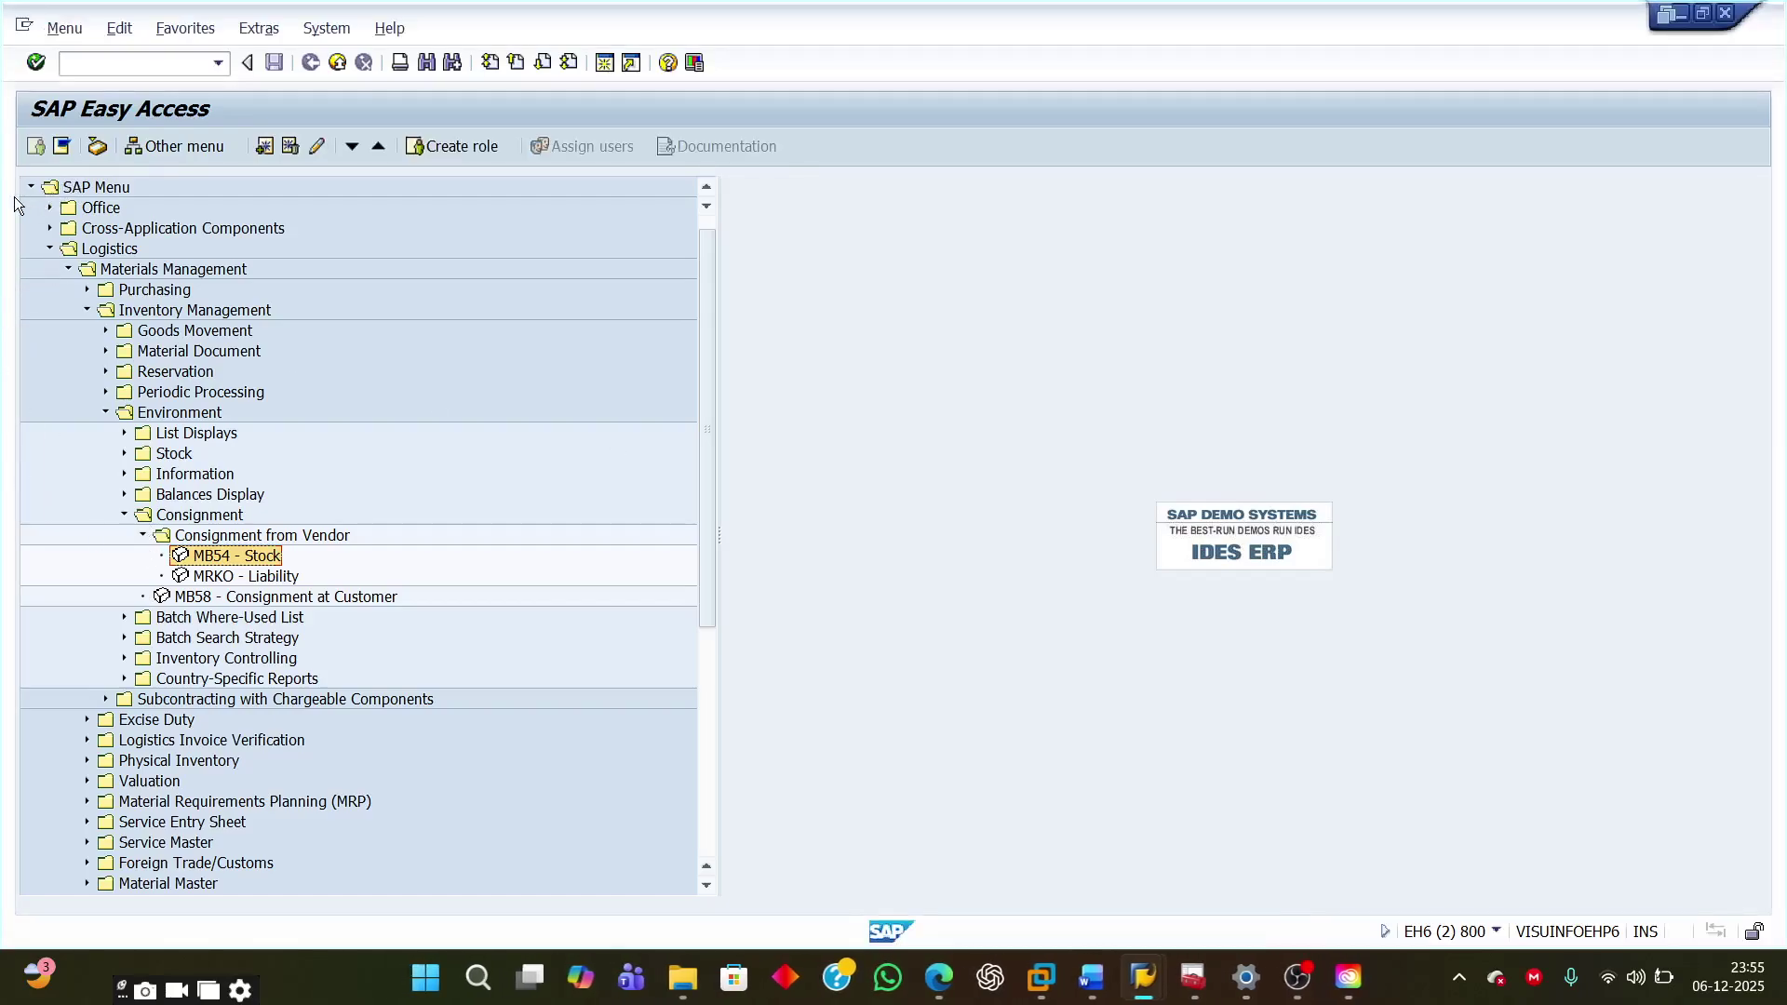
{"action": "scroll", "coordinate": [637, 281], "scroll_direction": "up", "scroll_amount": 1}
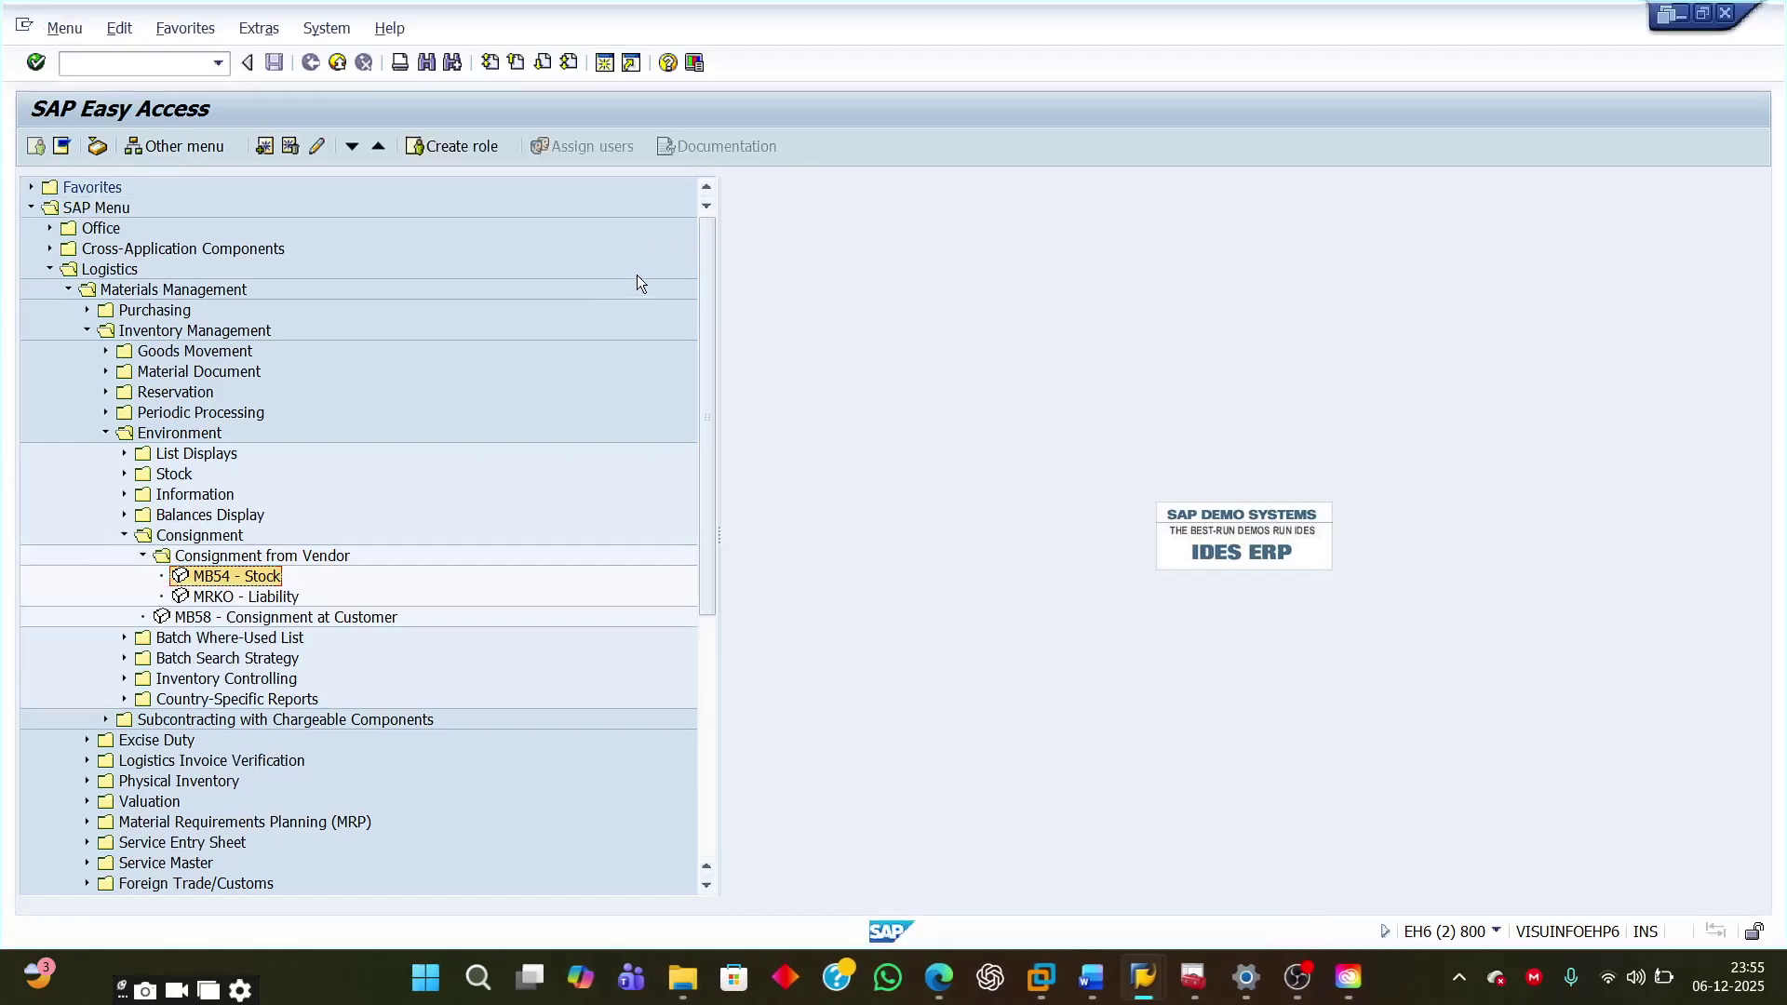
{"action": "left_click", "coordinate": [31, 187]}
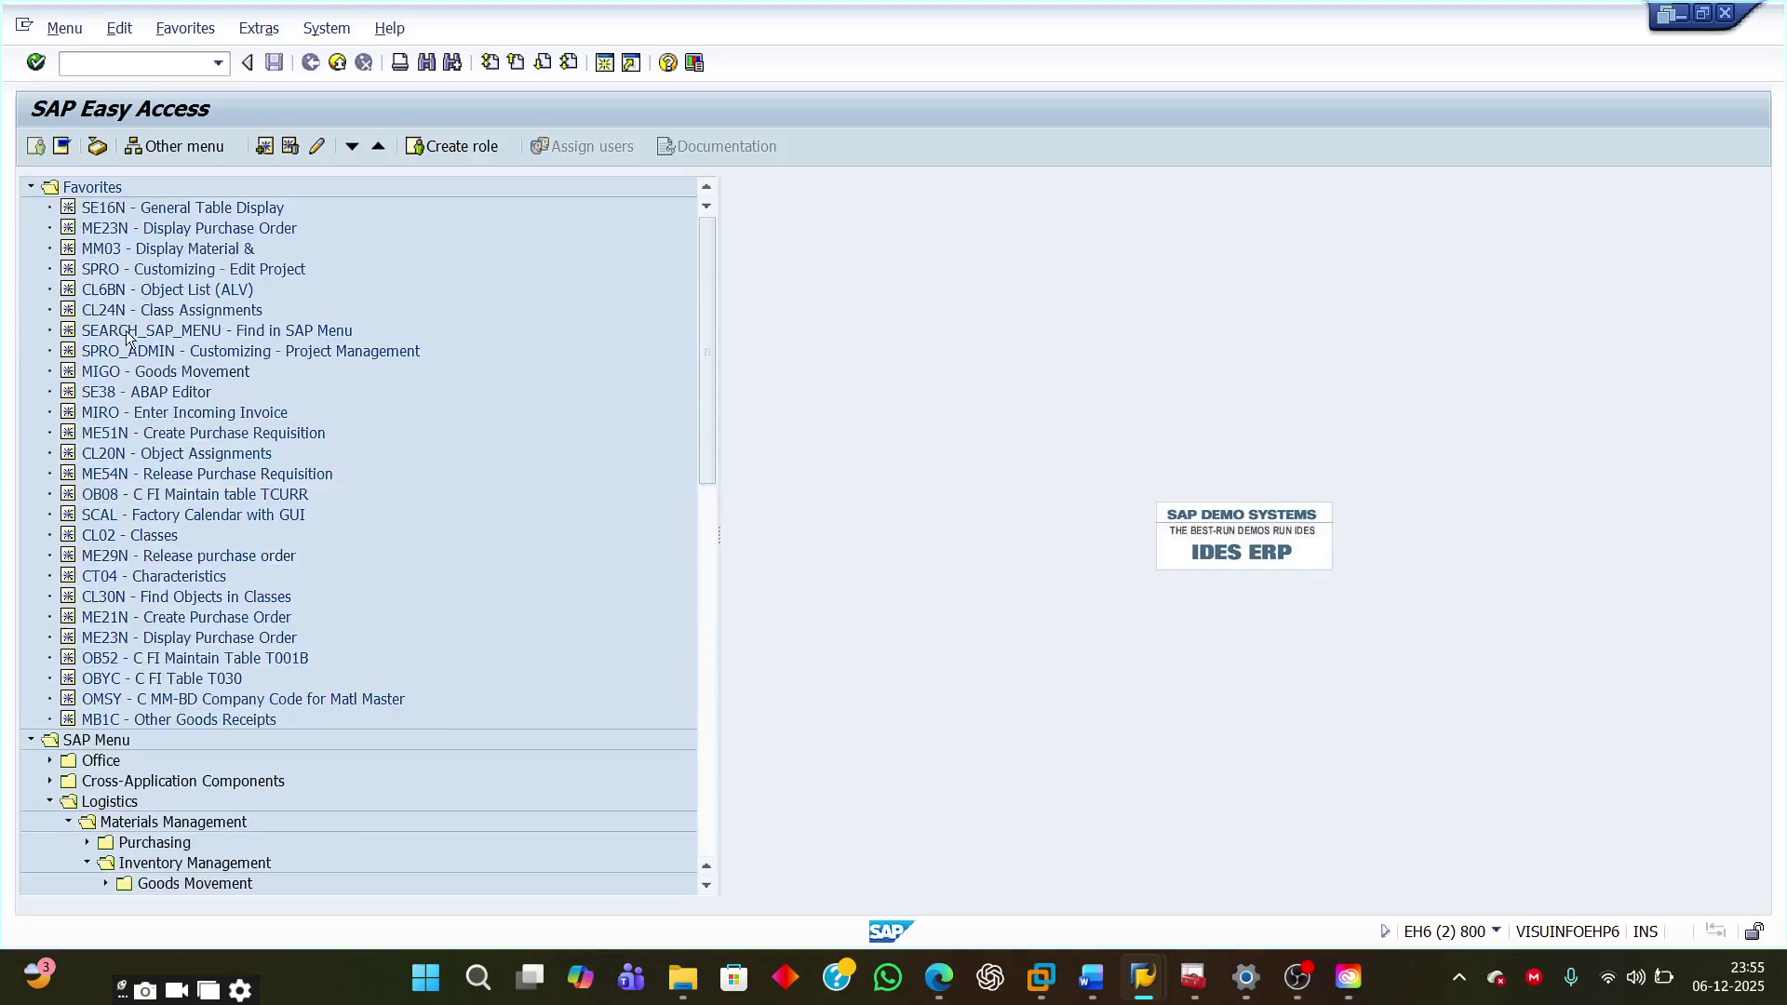
{"action": "left_click", "coordinate": [141, 374]}
{"action": "double_click", "coordinate": [137, 372]}
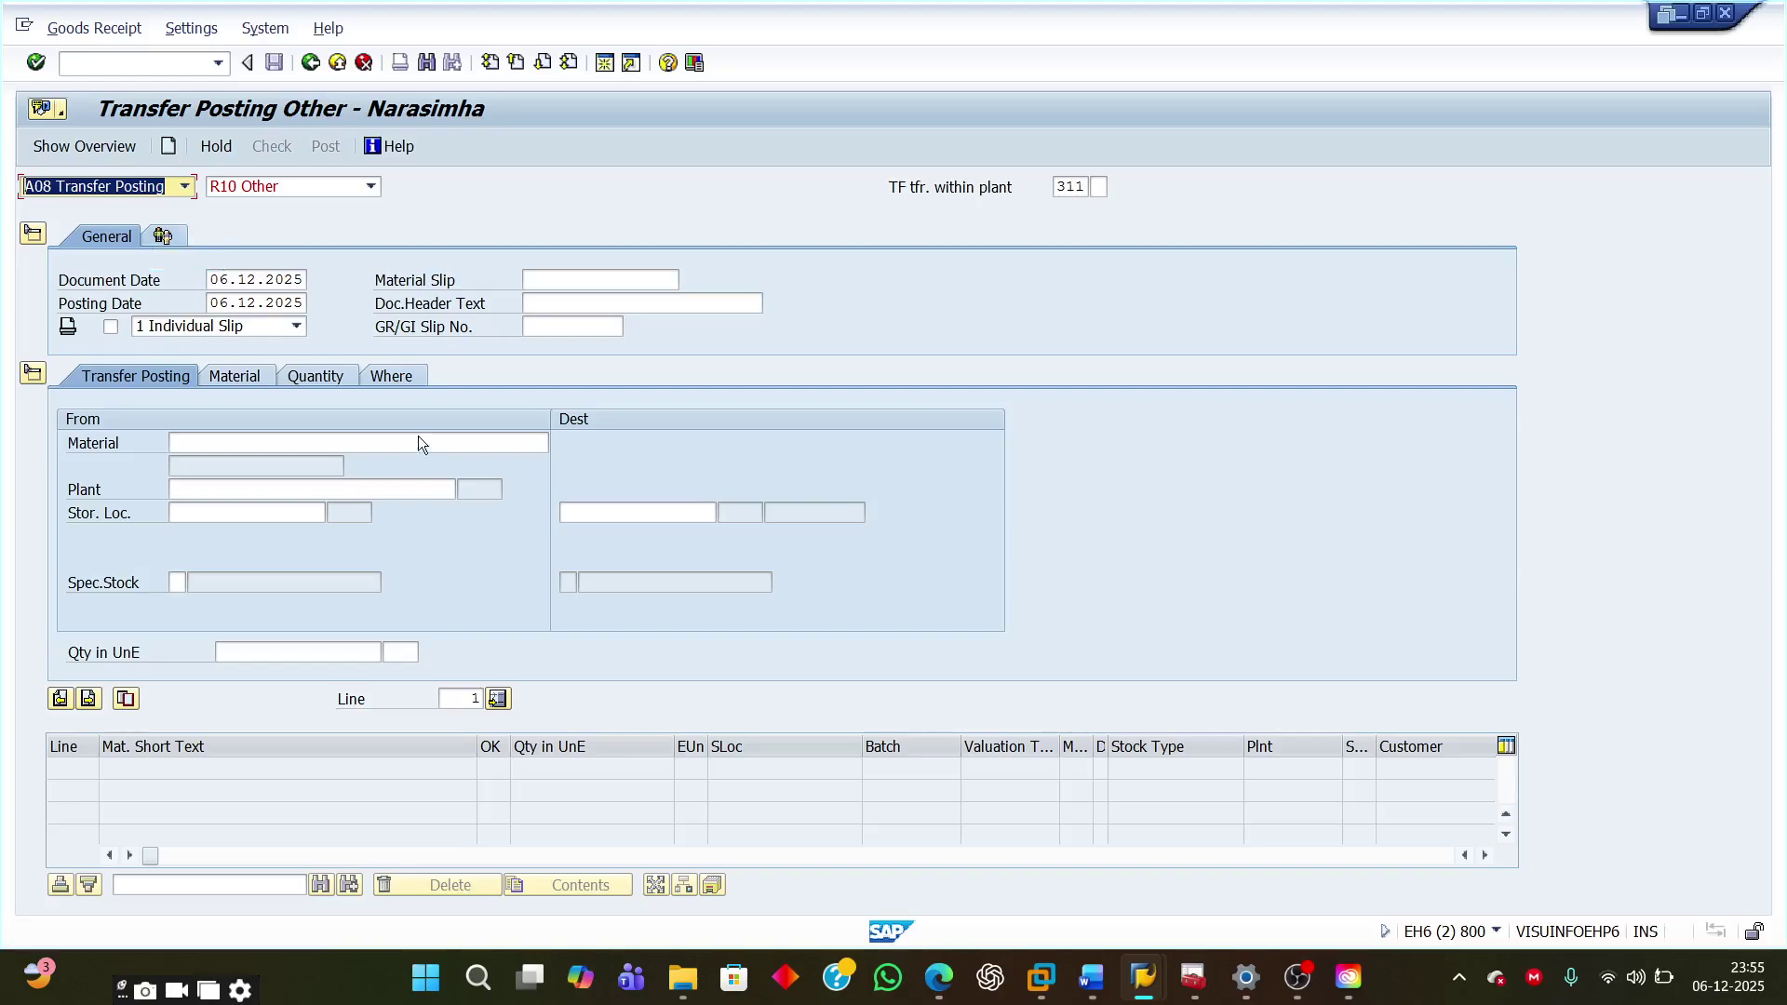
Step: Set the transfer posting source to material RS-10007, plant 9110 and storage location 1000
{"action": "left_click", "coordinate": [256, 443]}
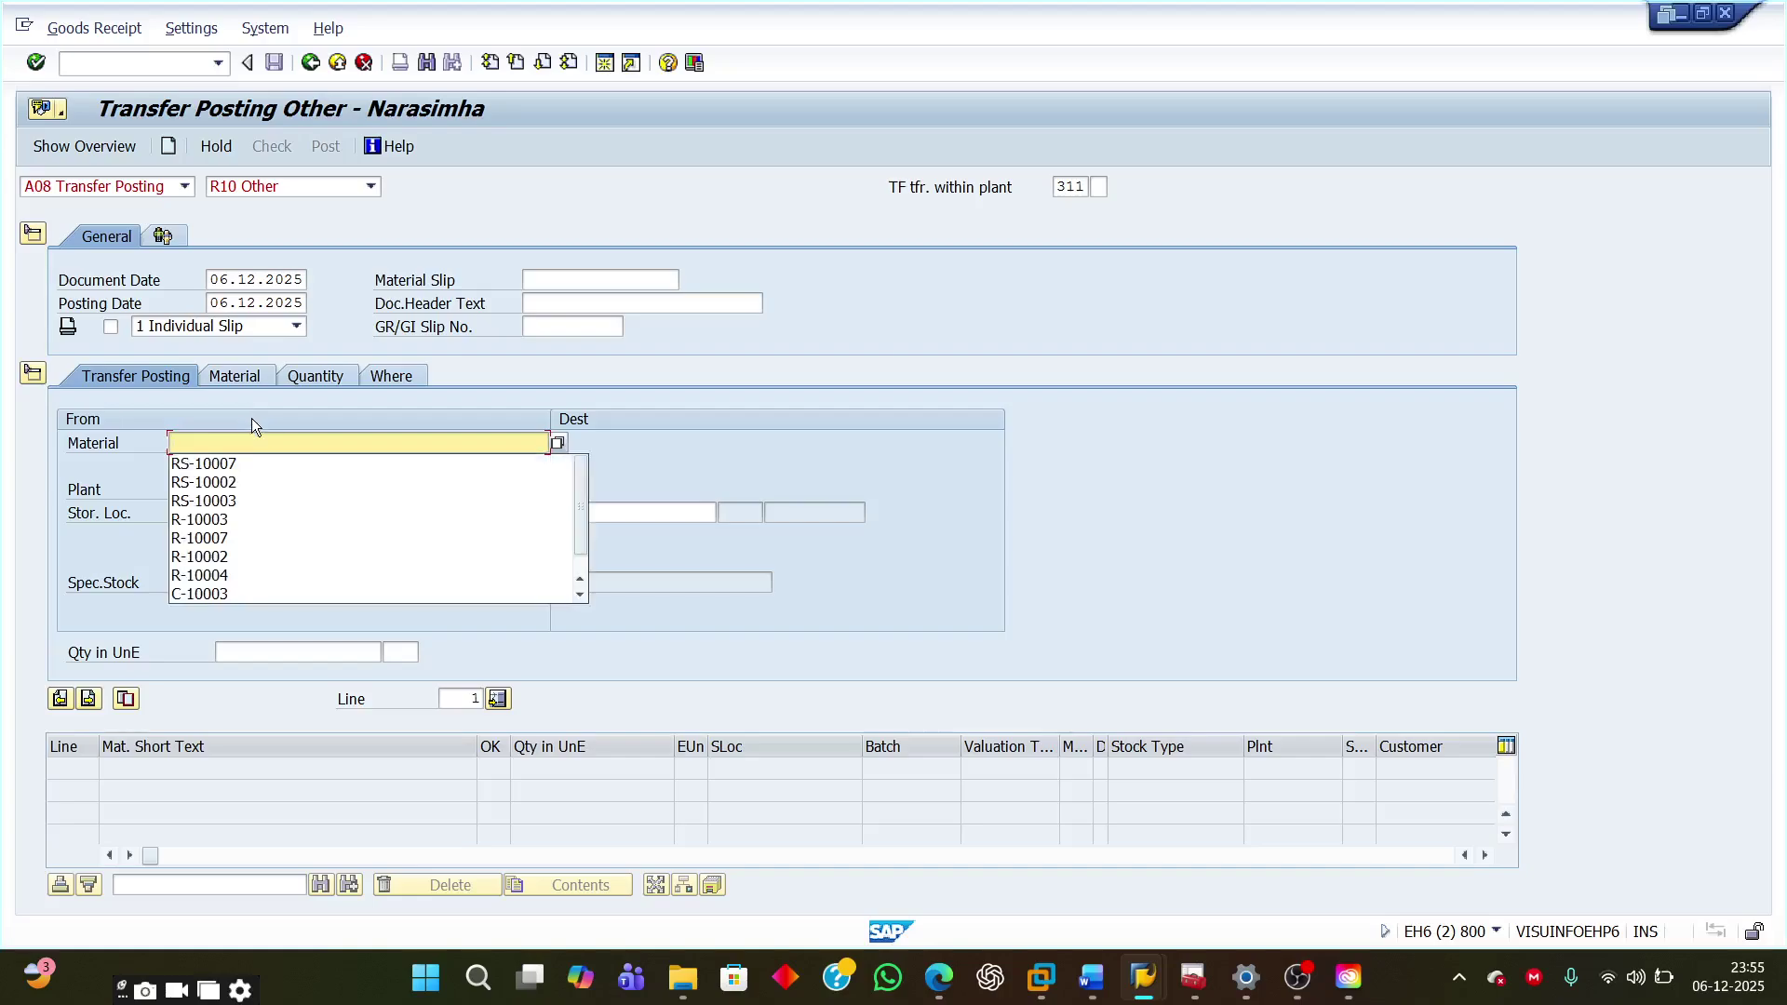
{"action": "left_click", "coordinate": [233, 463]}
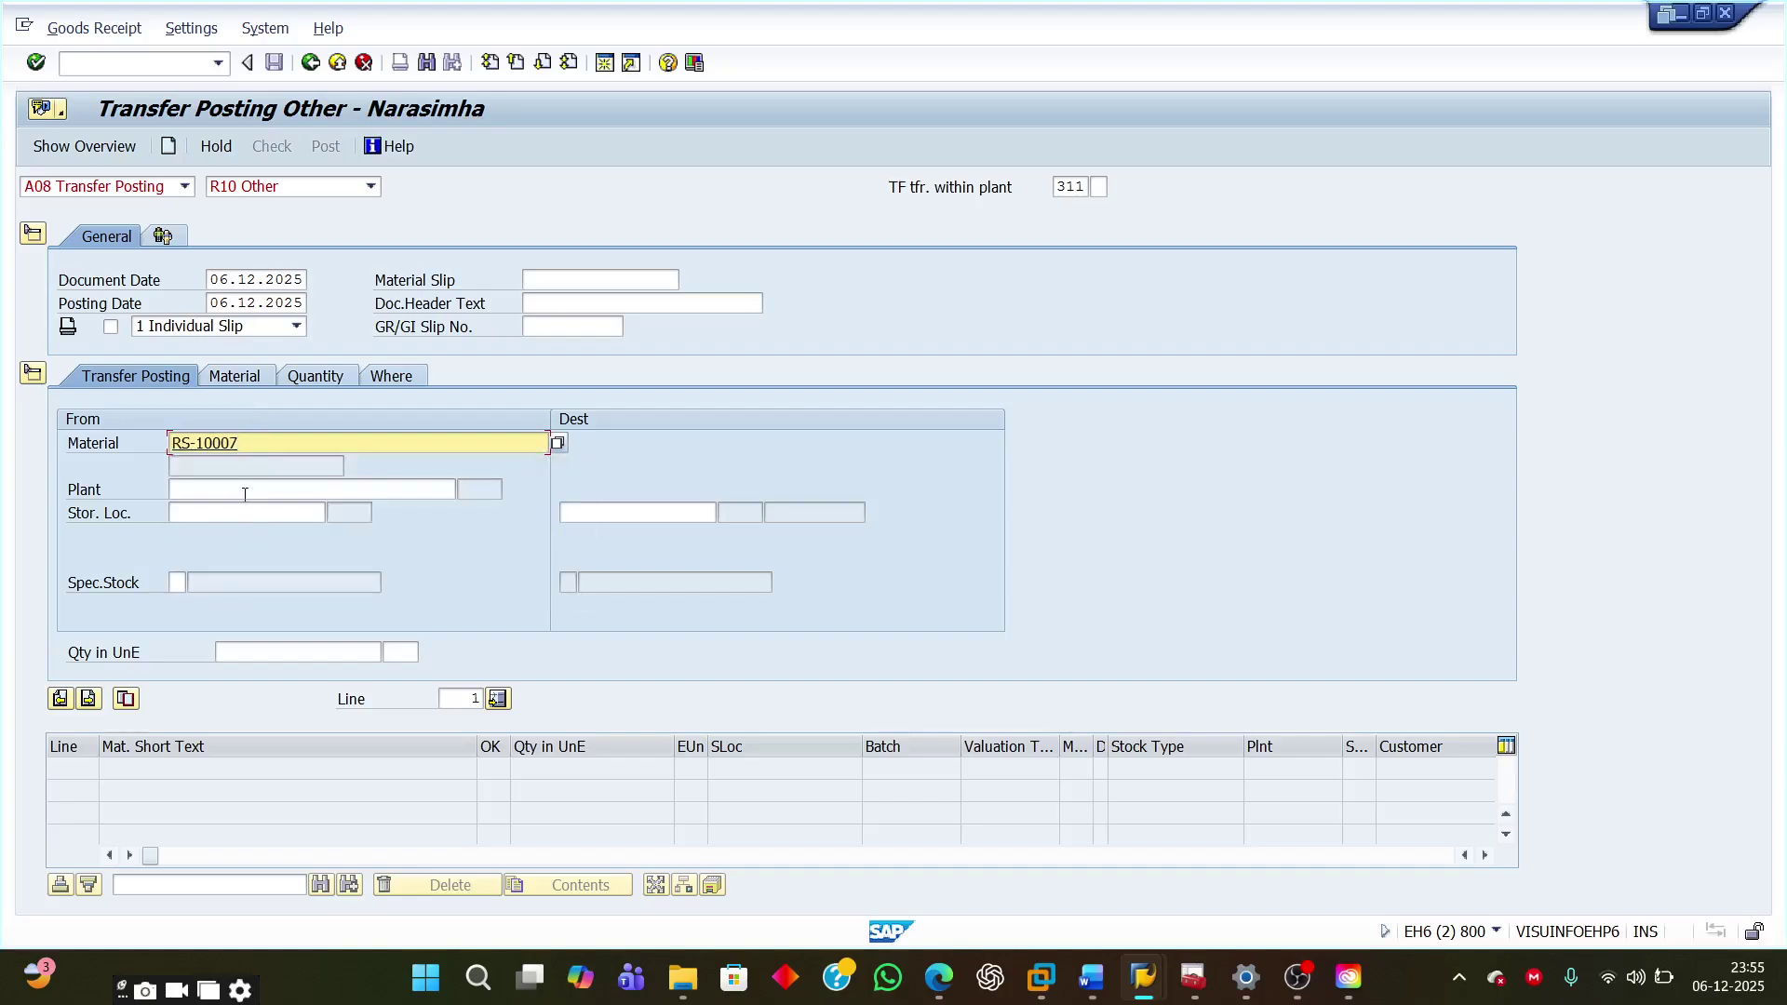
{"action": "left_click", "coordinate": [245, 493]}
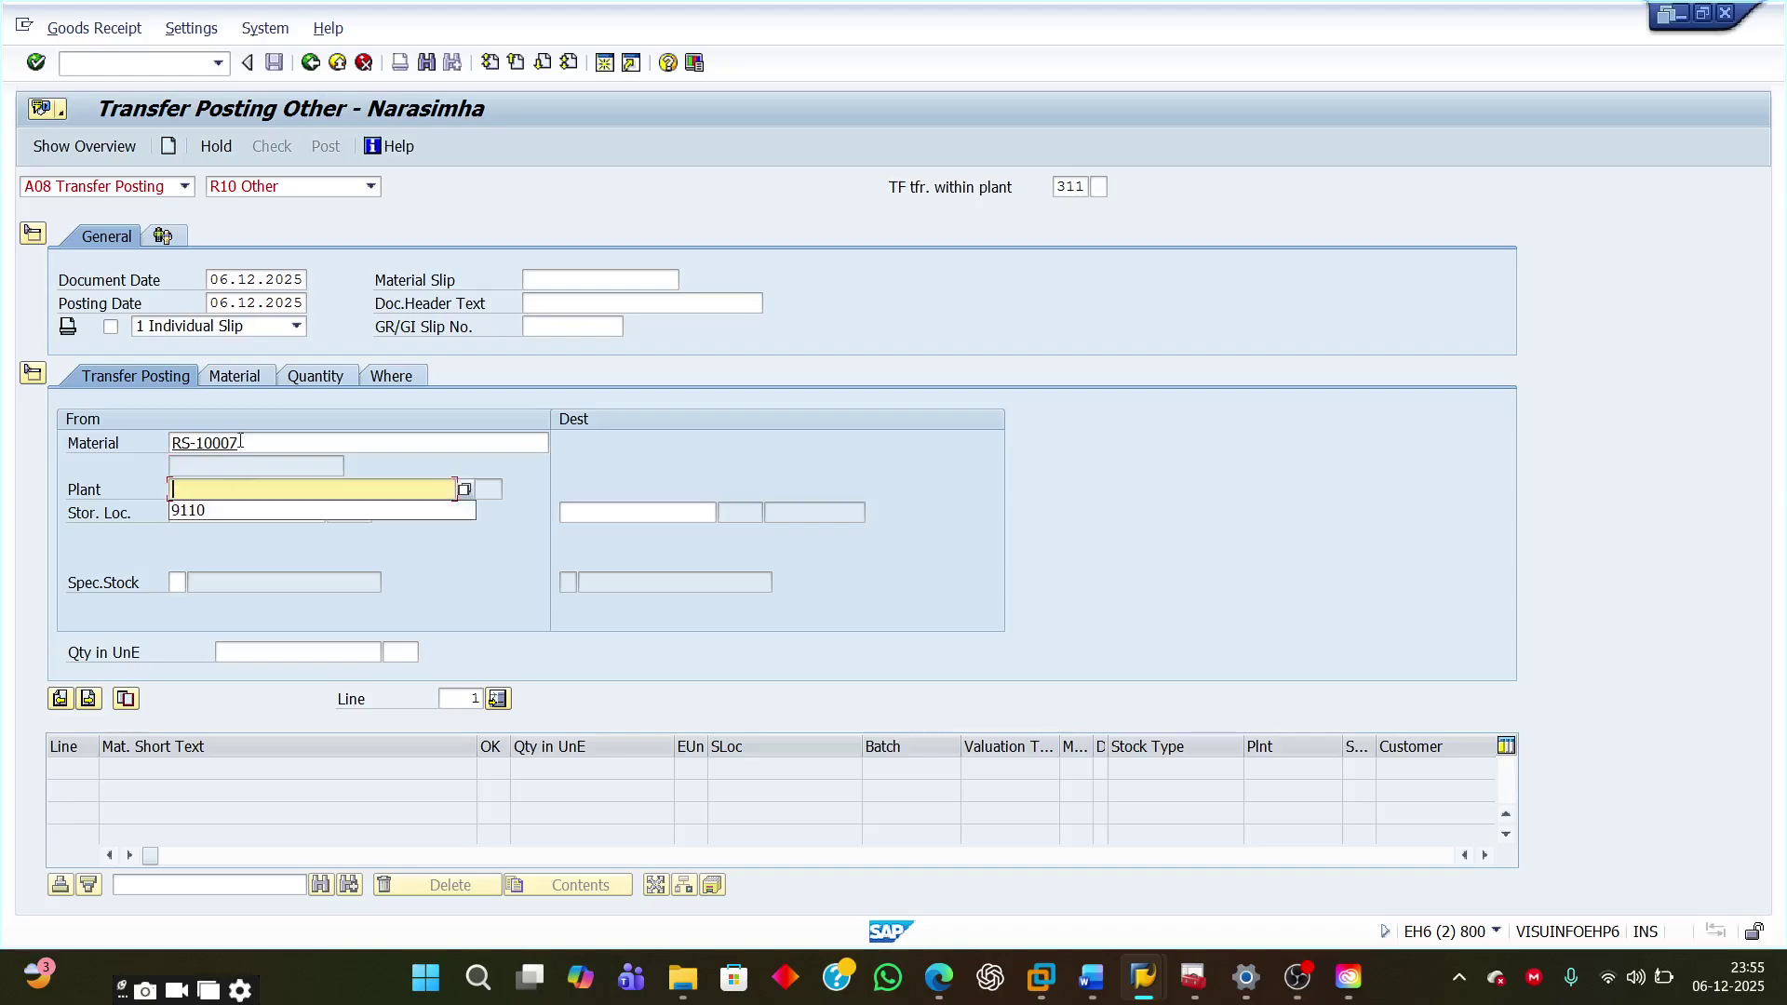
{"action": "left_click", "coordinate": [199, 512]}
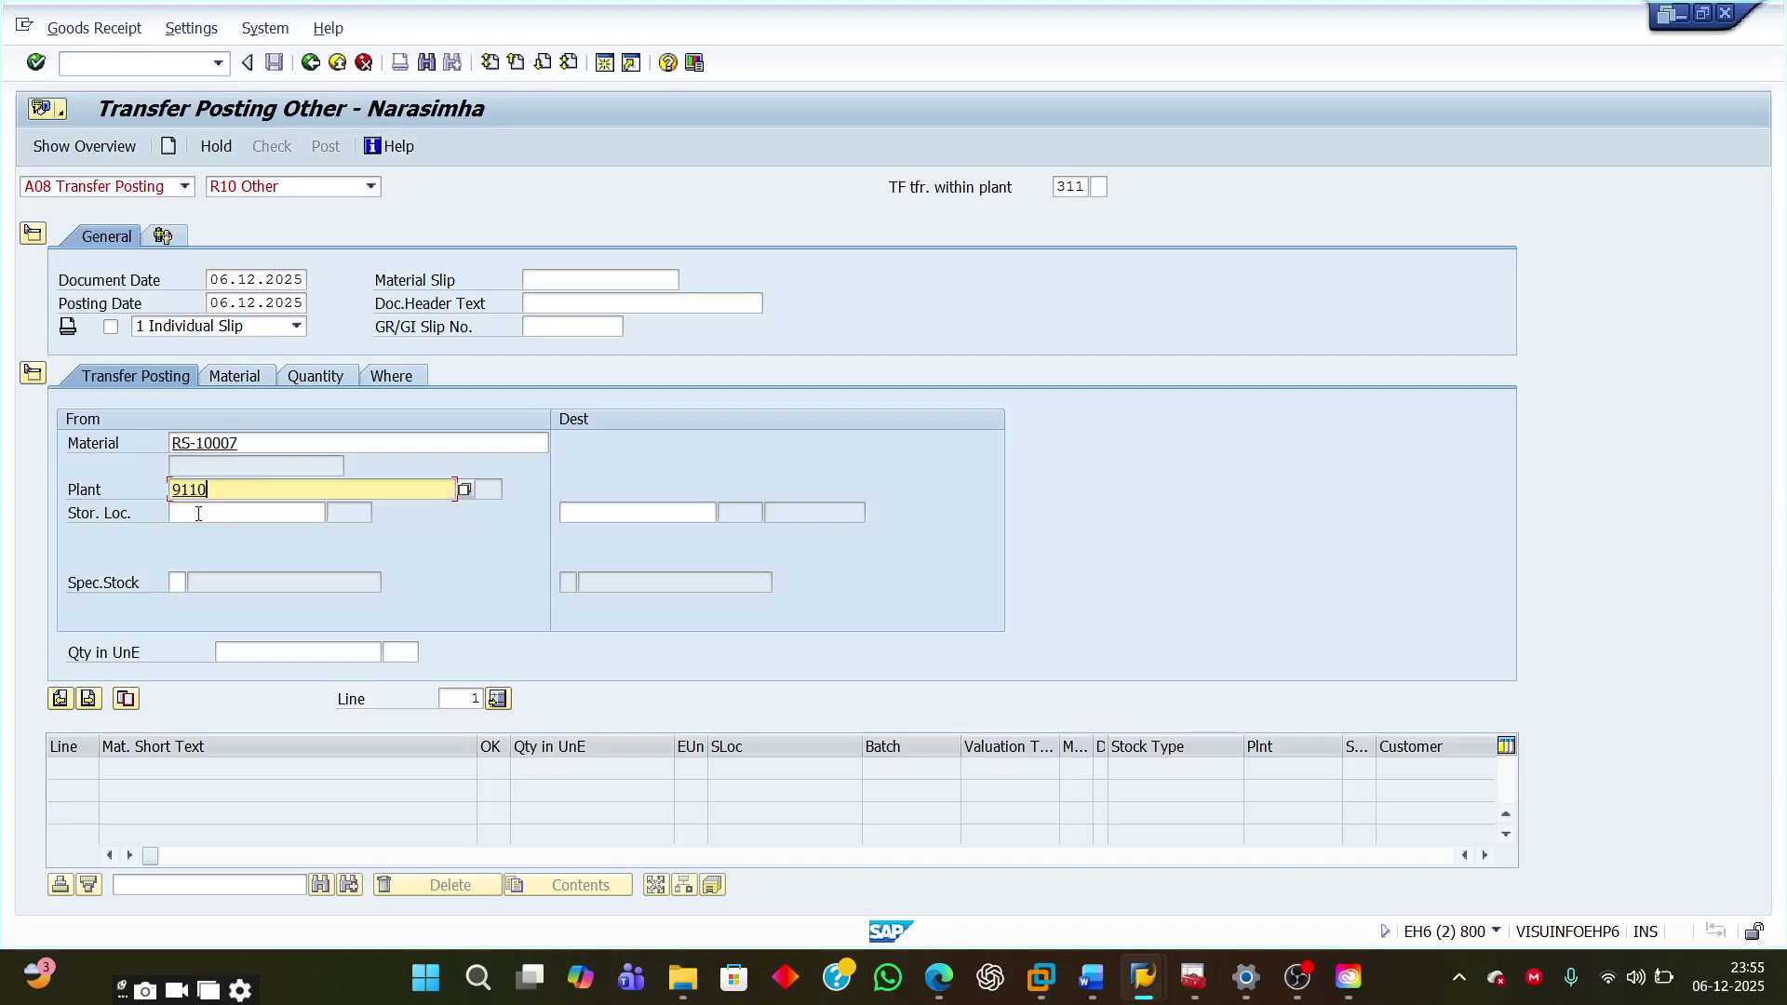
{"action": "left_click", "coordinate": [205, 517]}
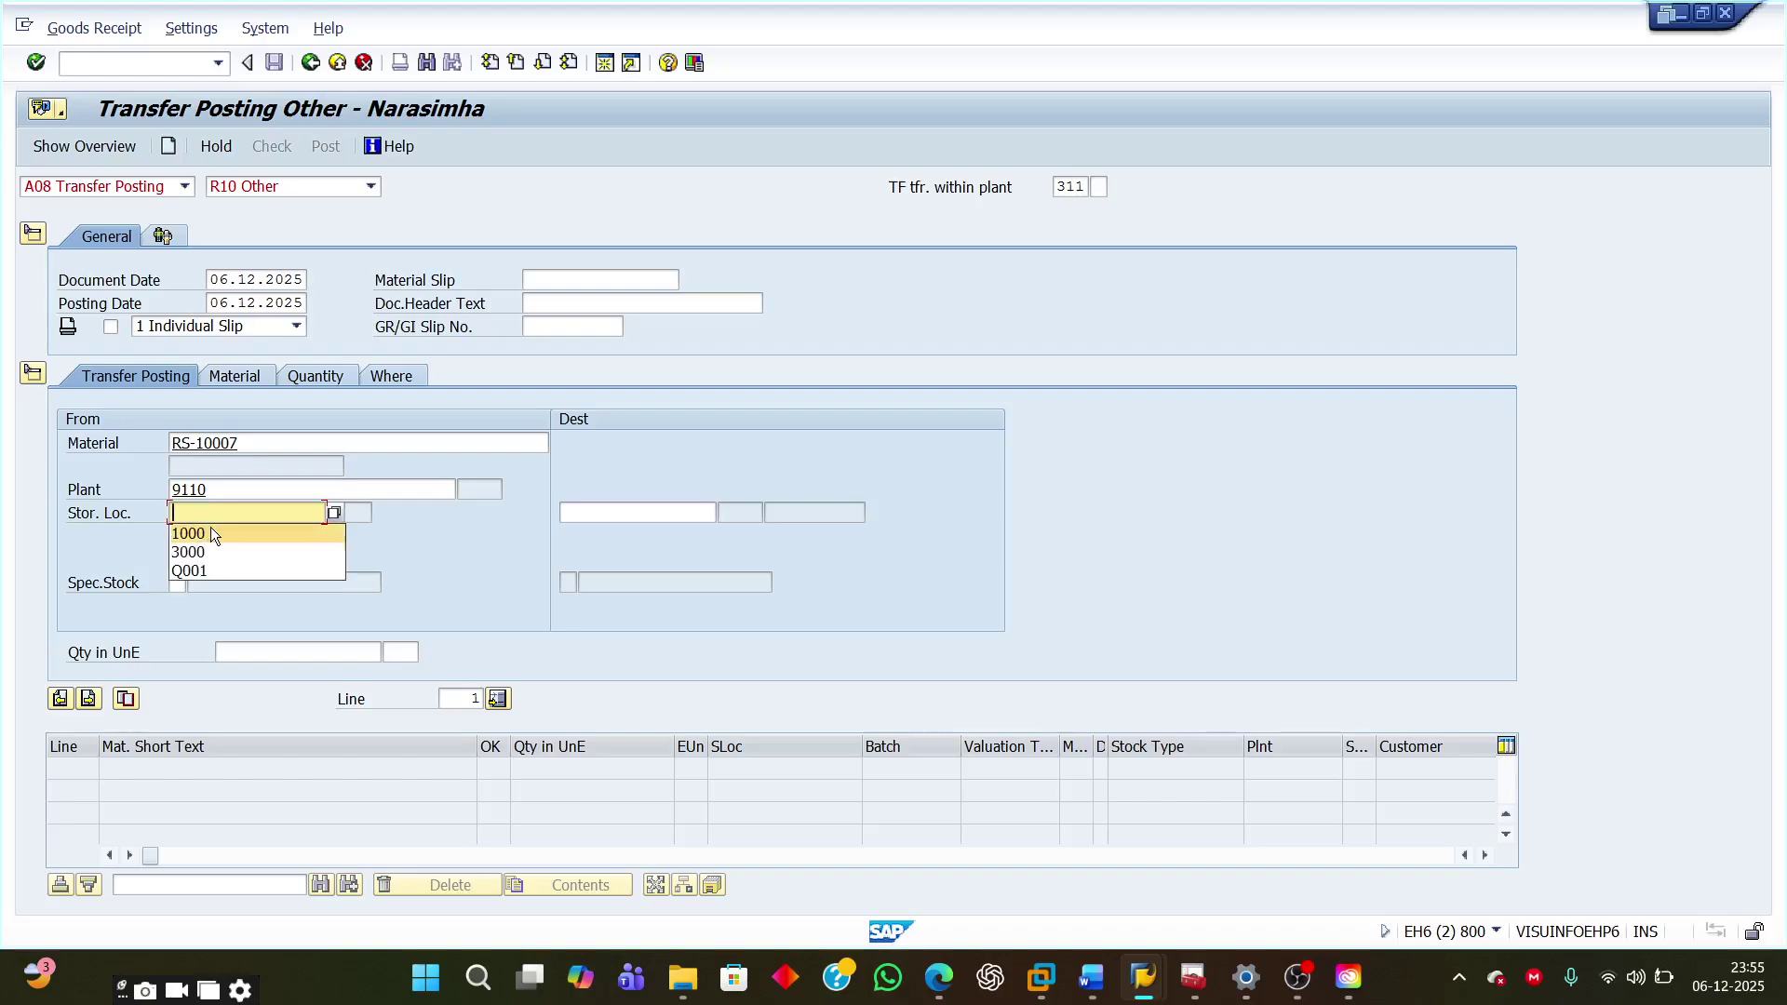
{"action": "left_click", "coordinate": [210, 527]}
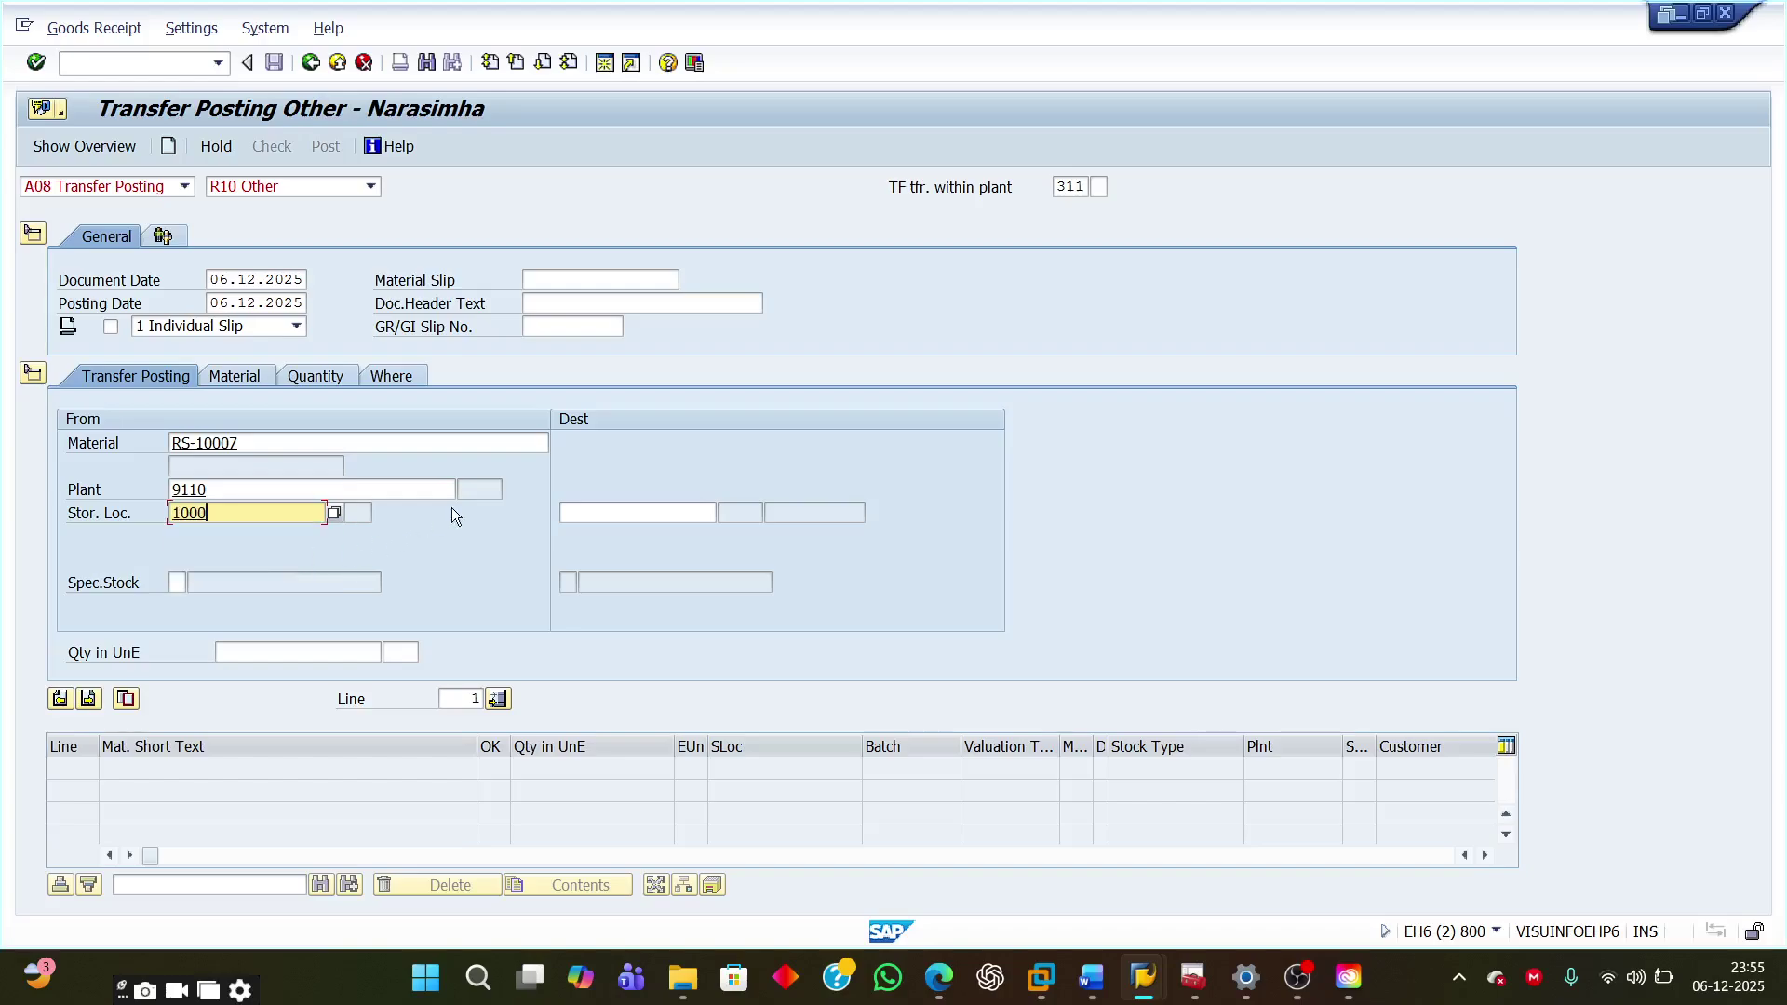
Step: Set the transfer posting's destination storage location to 3000 and source storage location to 1000, and confirm the entries
{"action": "type", "text": "3"}
{"action": "left_click", "coordinate": [571, 511]}
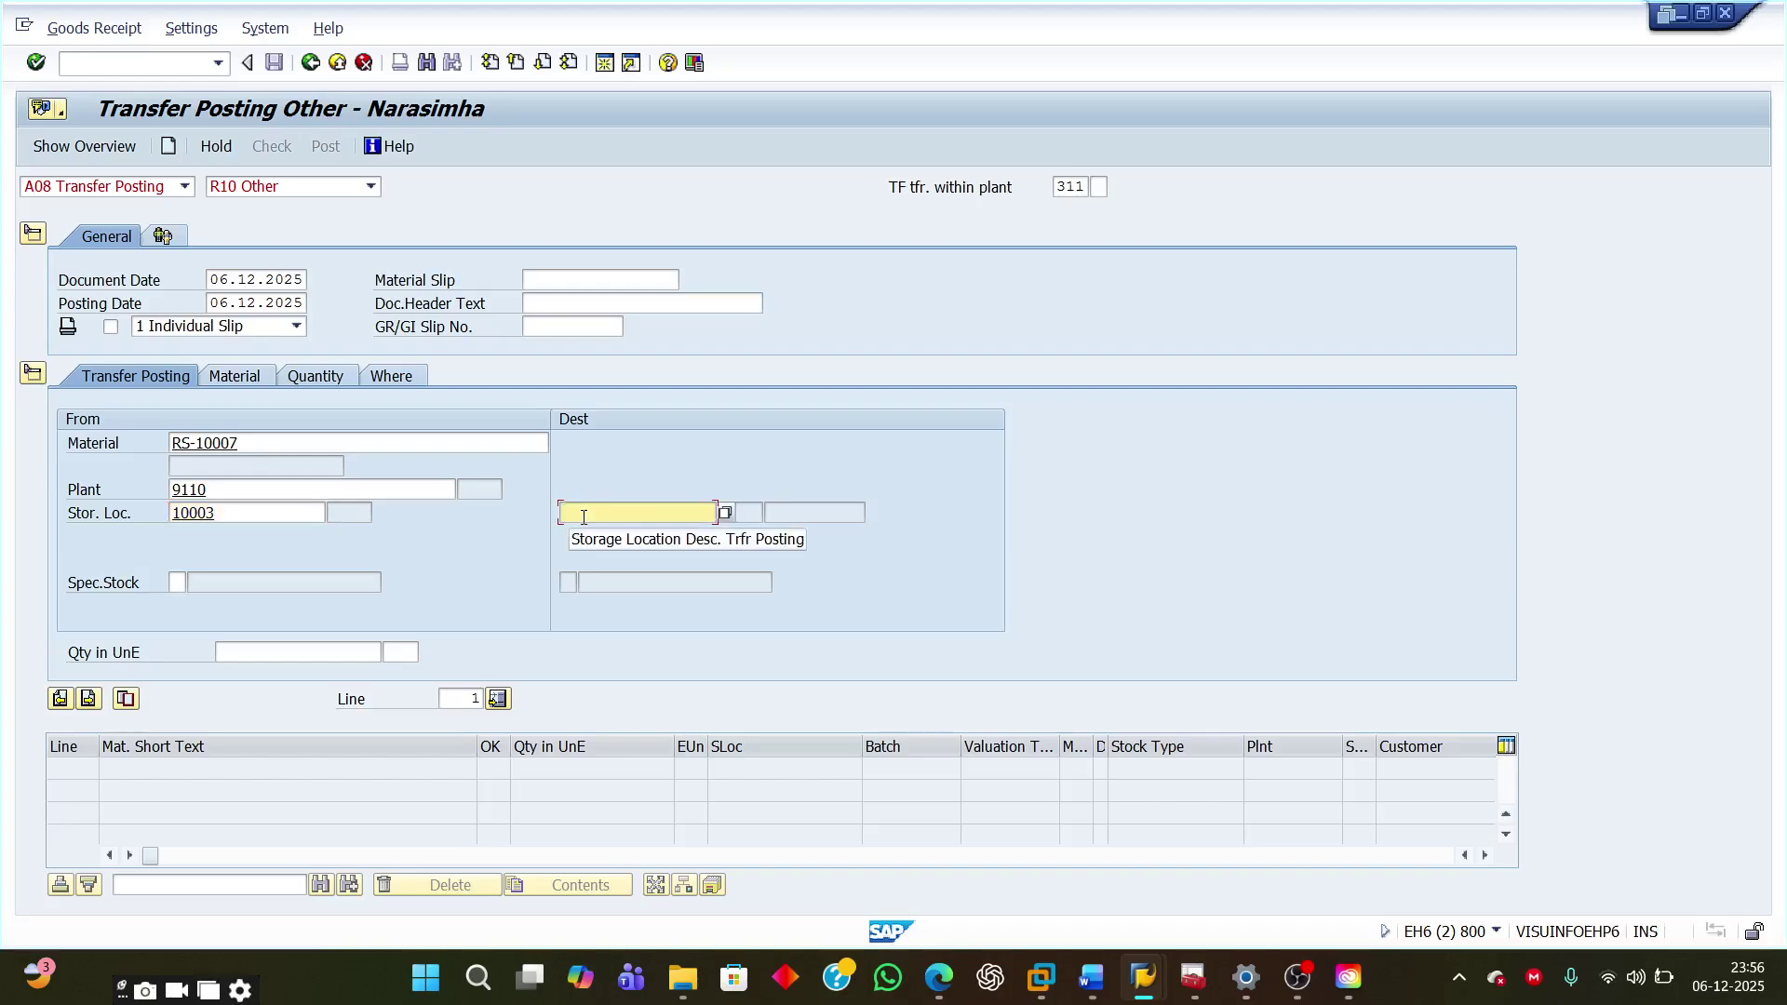
{"action": "type", "text": "3"}
{"action": "left_click", "coordinate": [605, 533]}
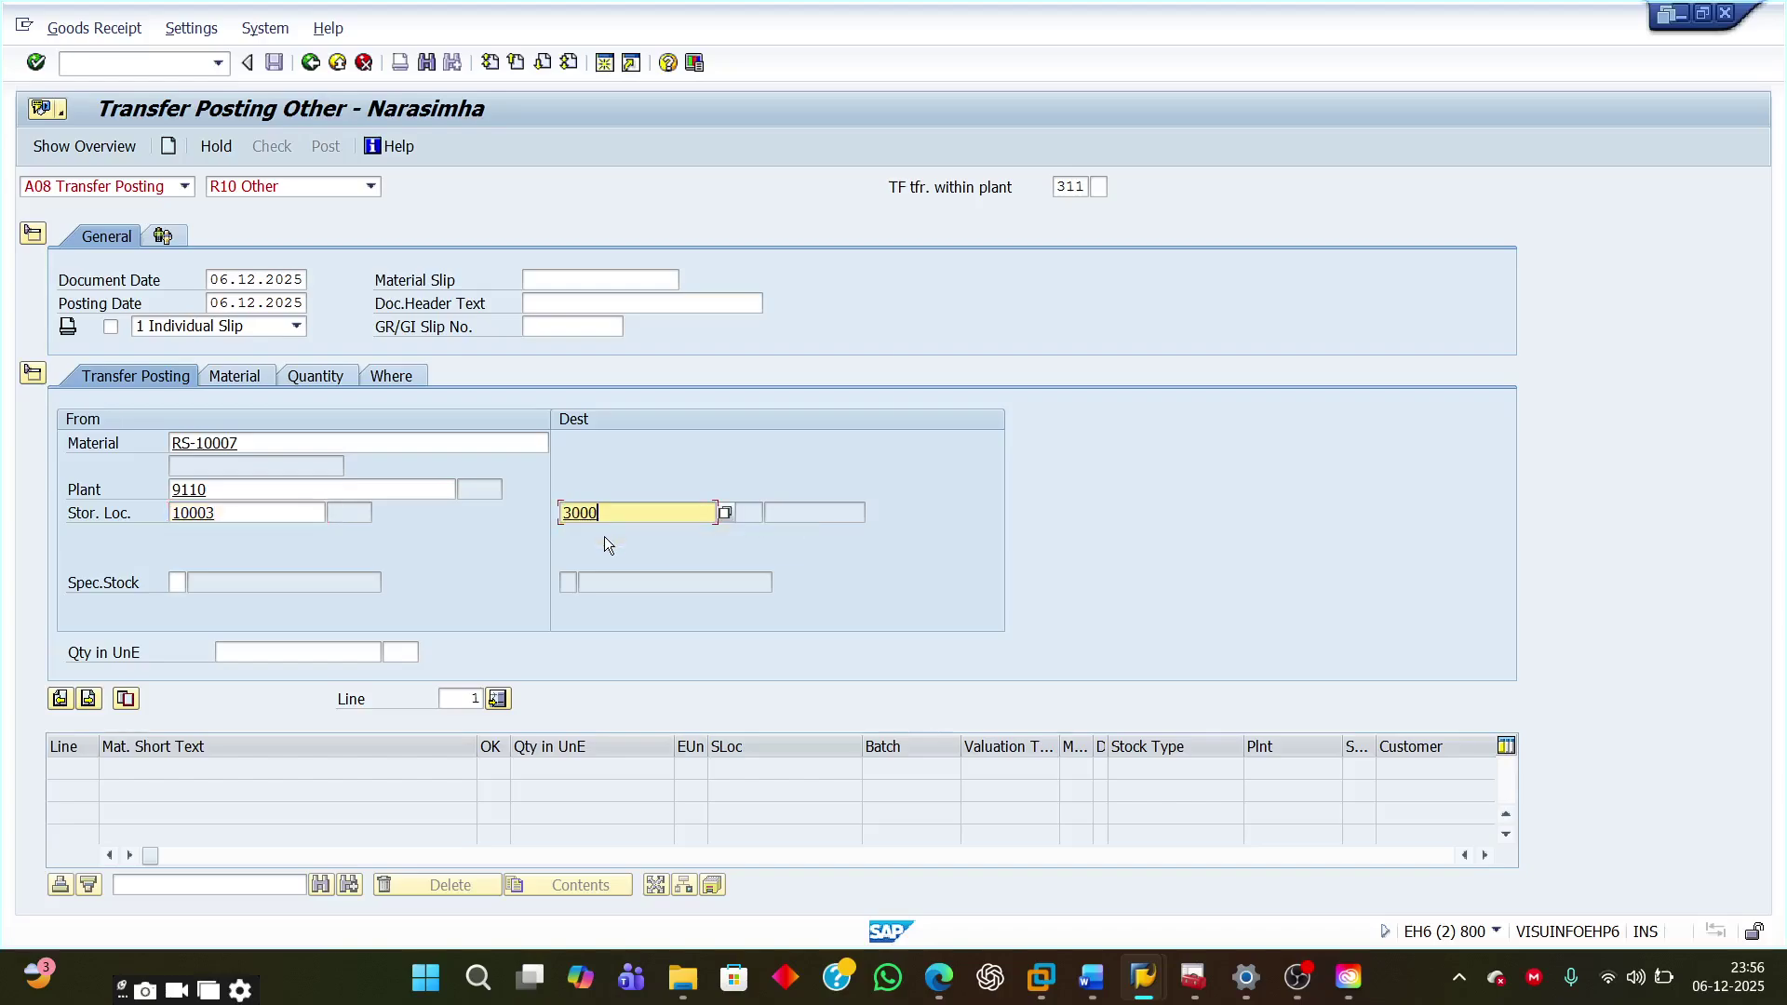
{"action": "key", "text": "Return"}
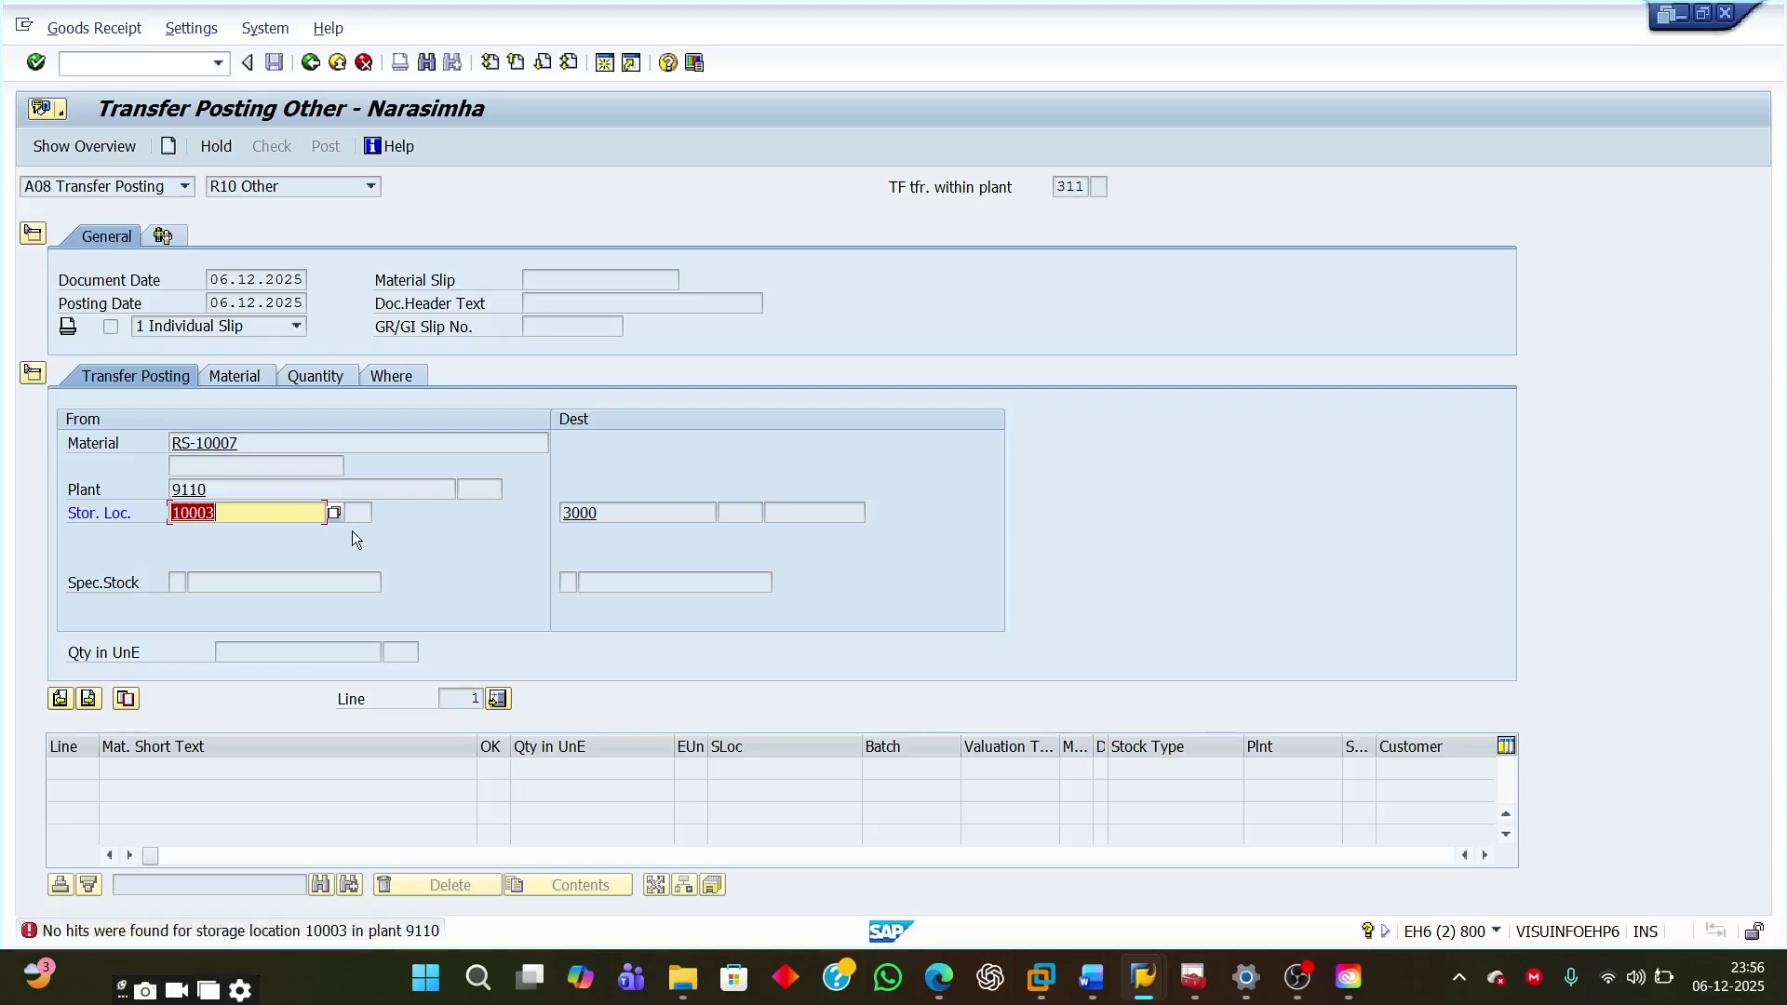
{"action": "type", "text": "1000"}
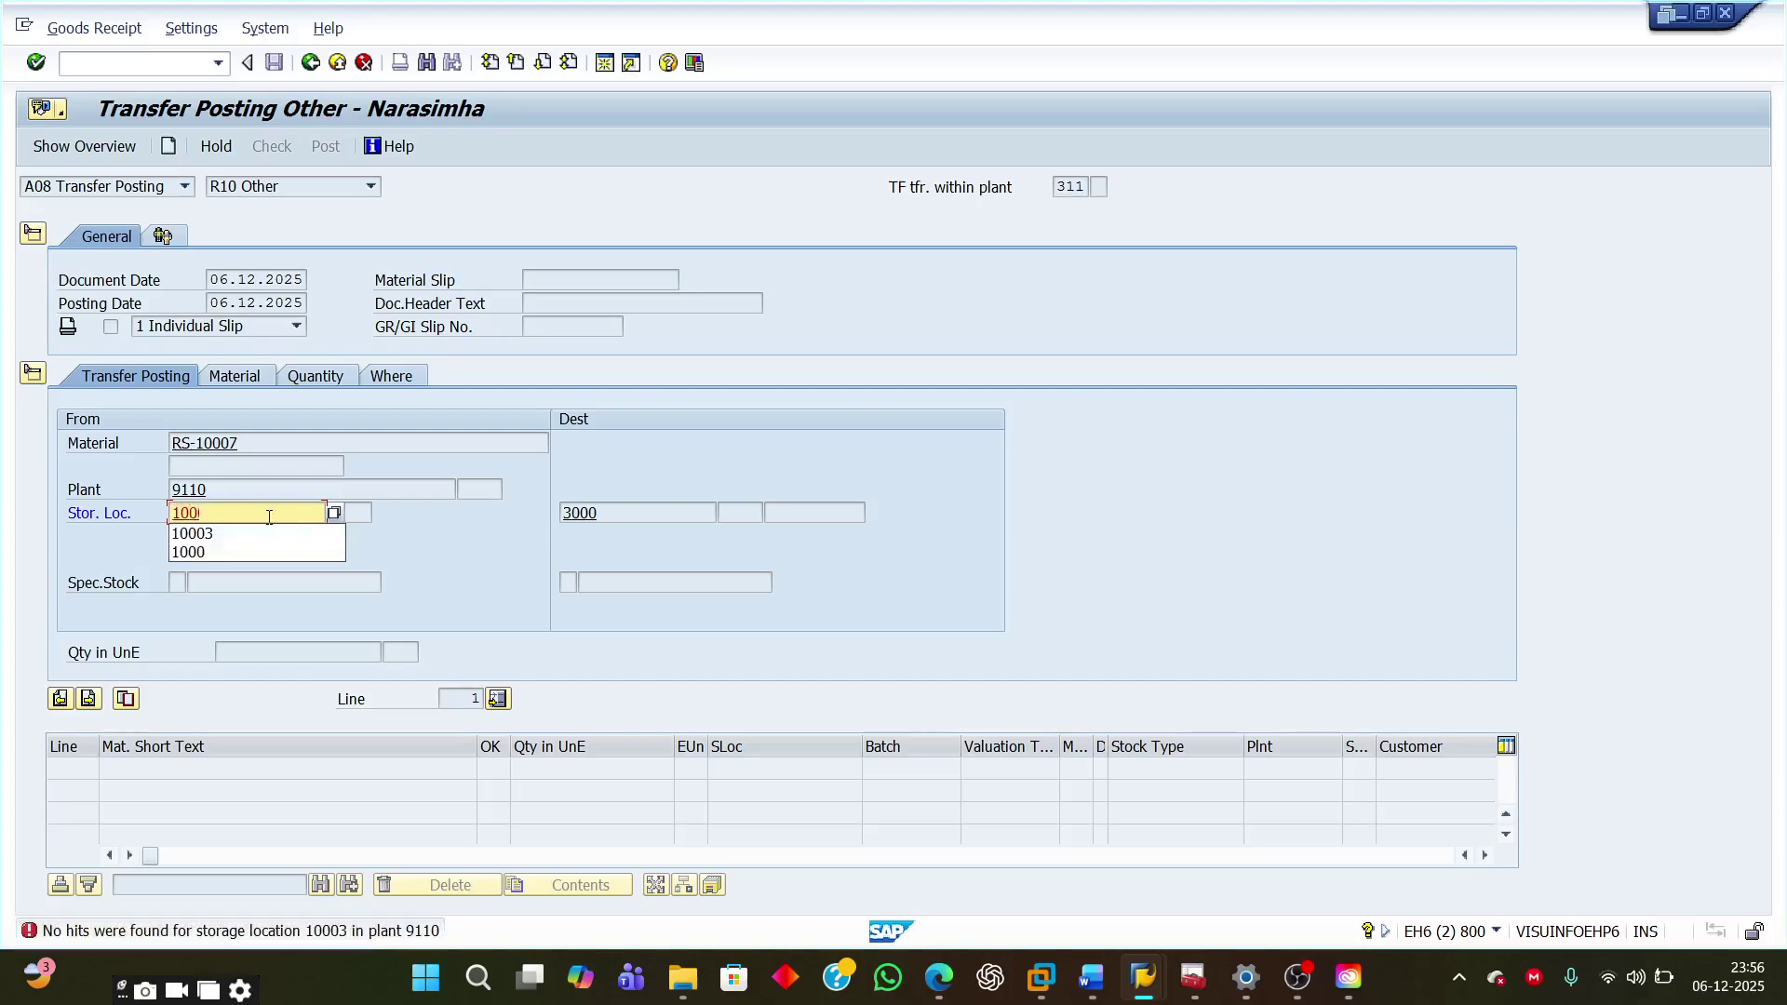
{"action": "key", "text": "Return"}
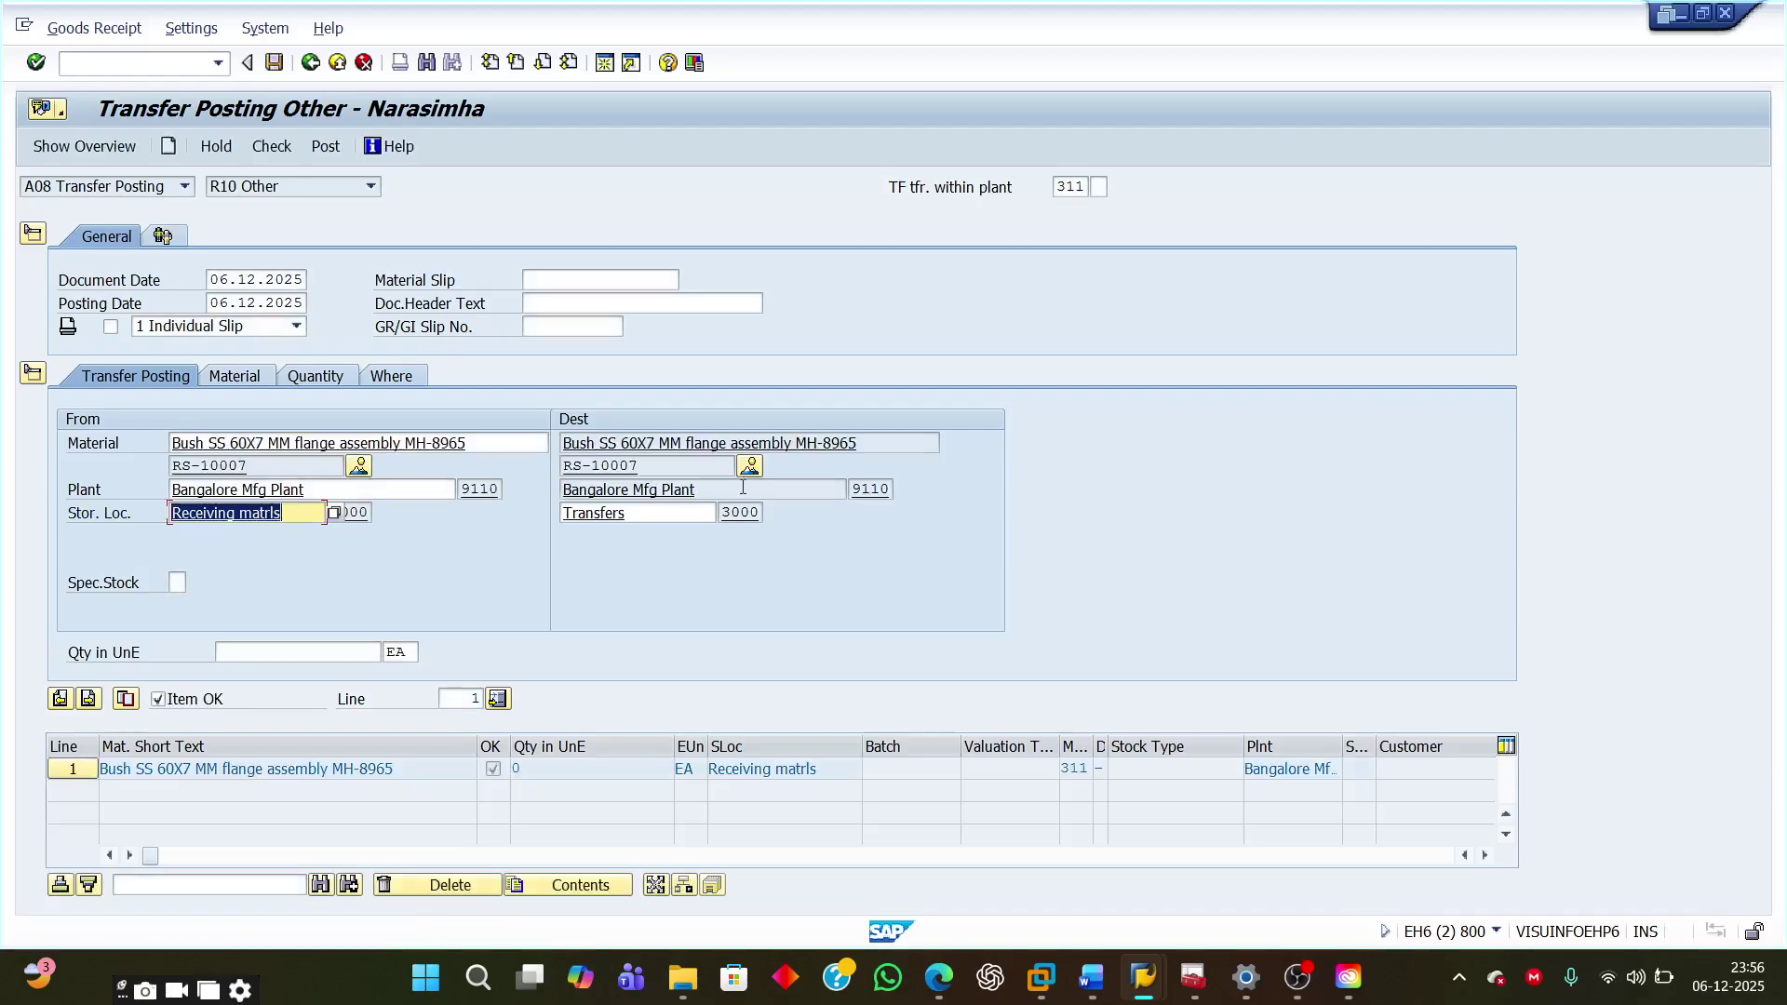
Step: Set the transfer's special stock indicator to K, Consignment (vendor), and check the item's Where details
{"action": "left_click", "coordinate": [178, 583]}
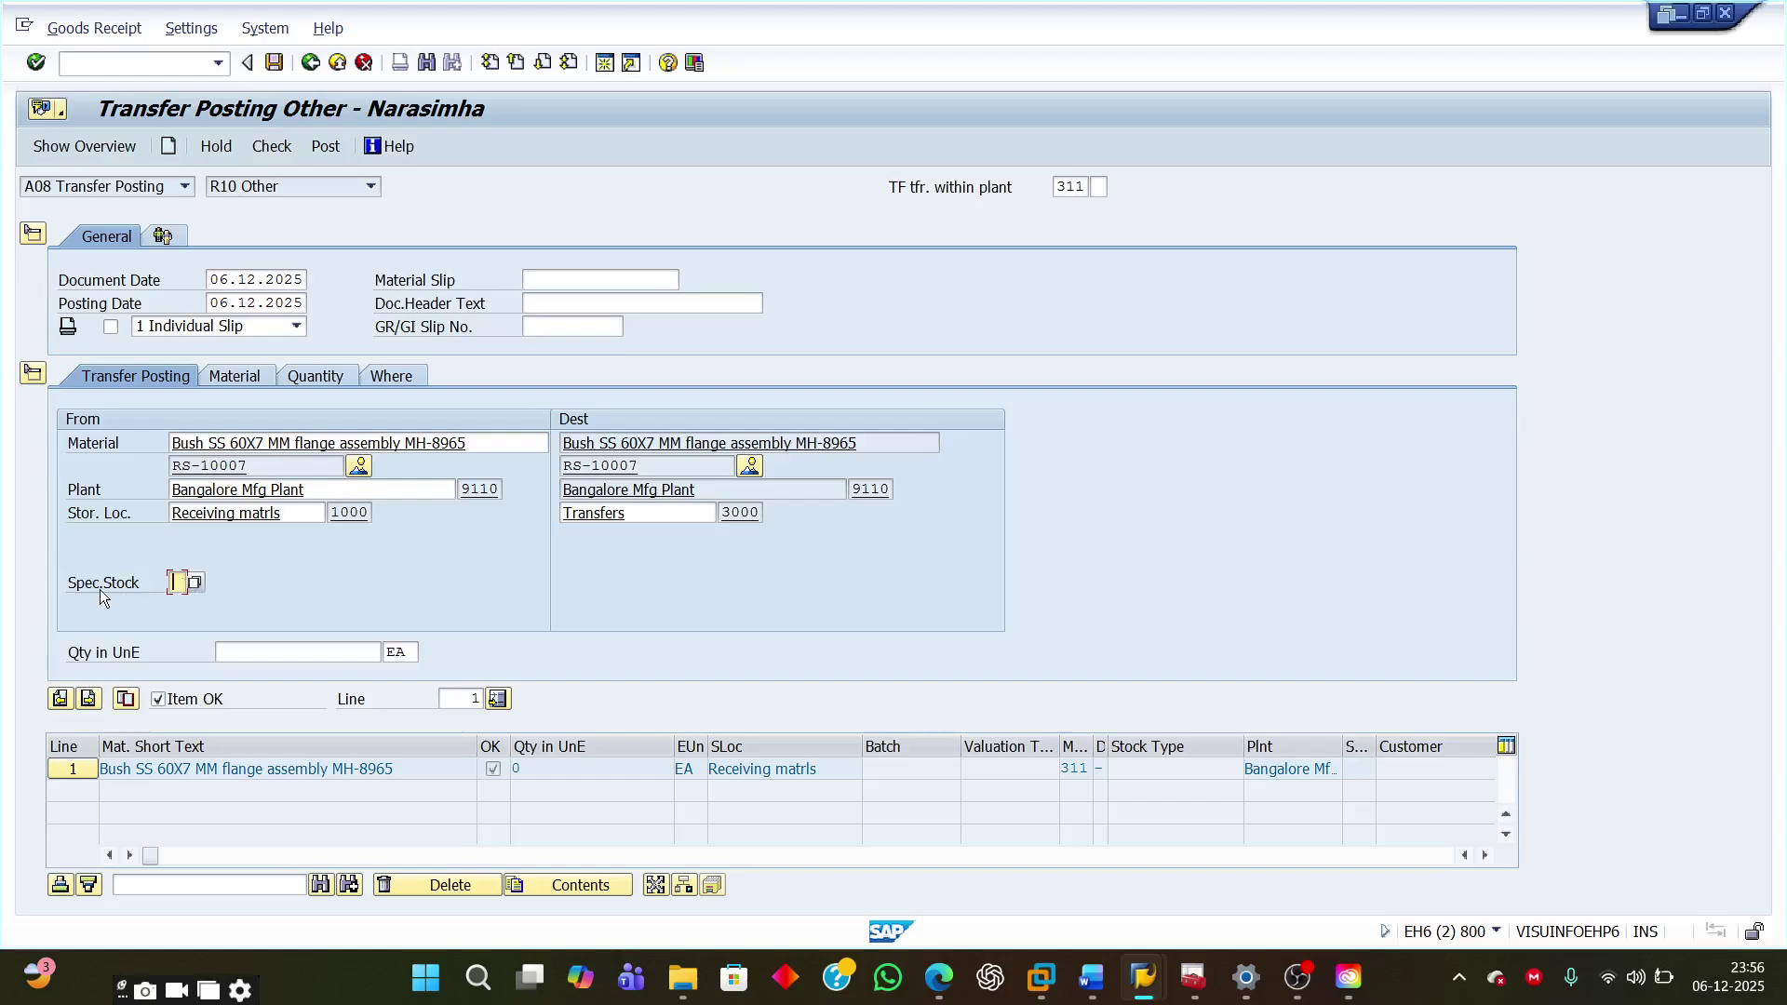
{"action": "left_click", "coordinate": [192, 583]}
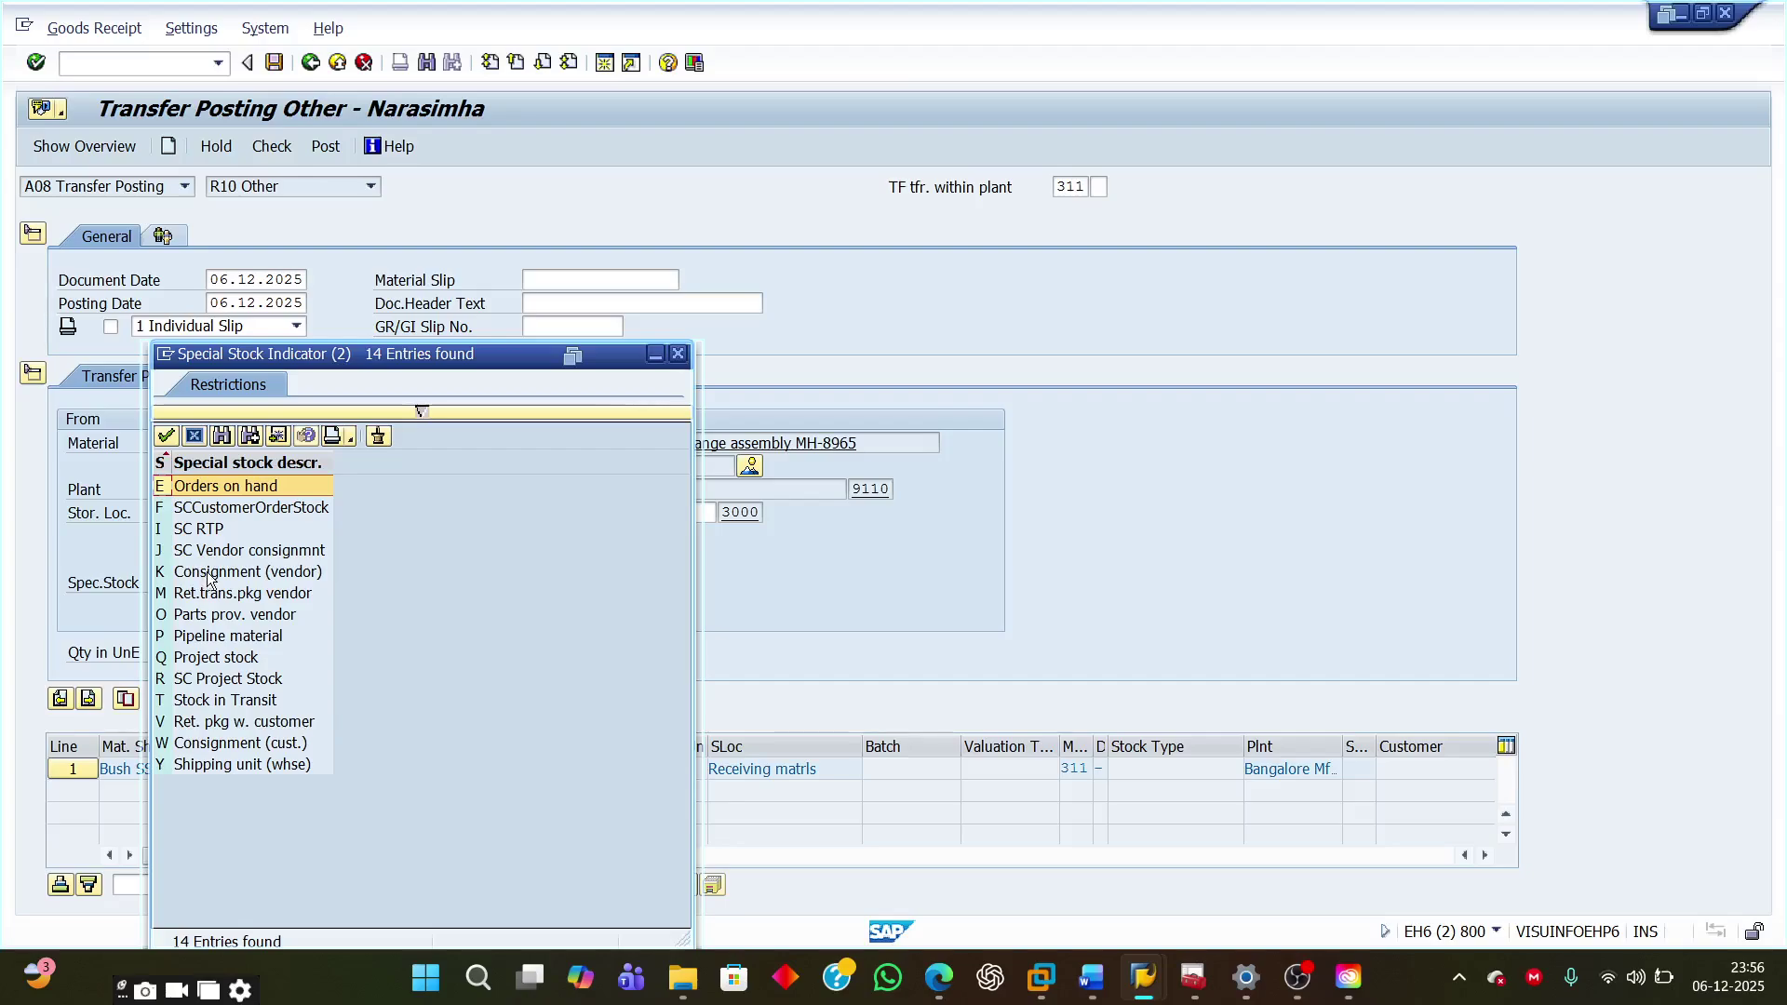
{"action": "left_click", "coordinate": [208, 573]}
{"action": "double_click", "coordinate": [207, 572]}
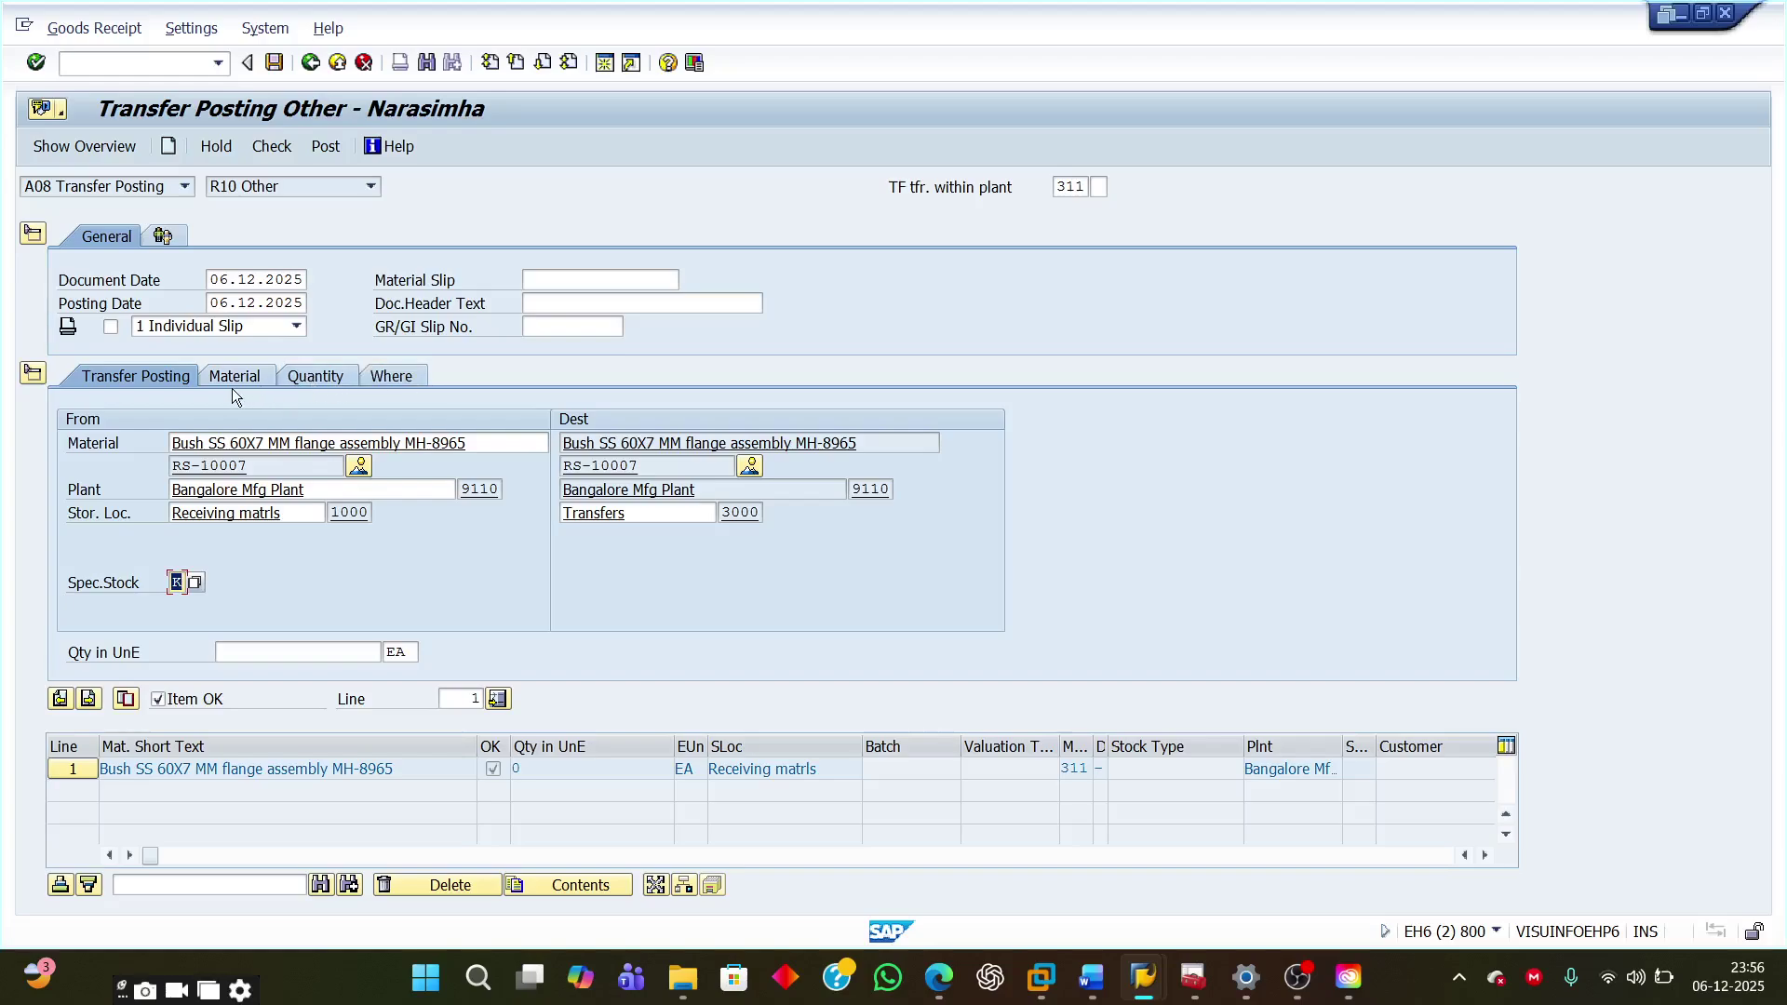
{"action": "left_click", "coordinate": [392, 380]}
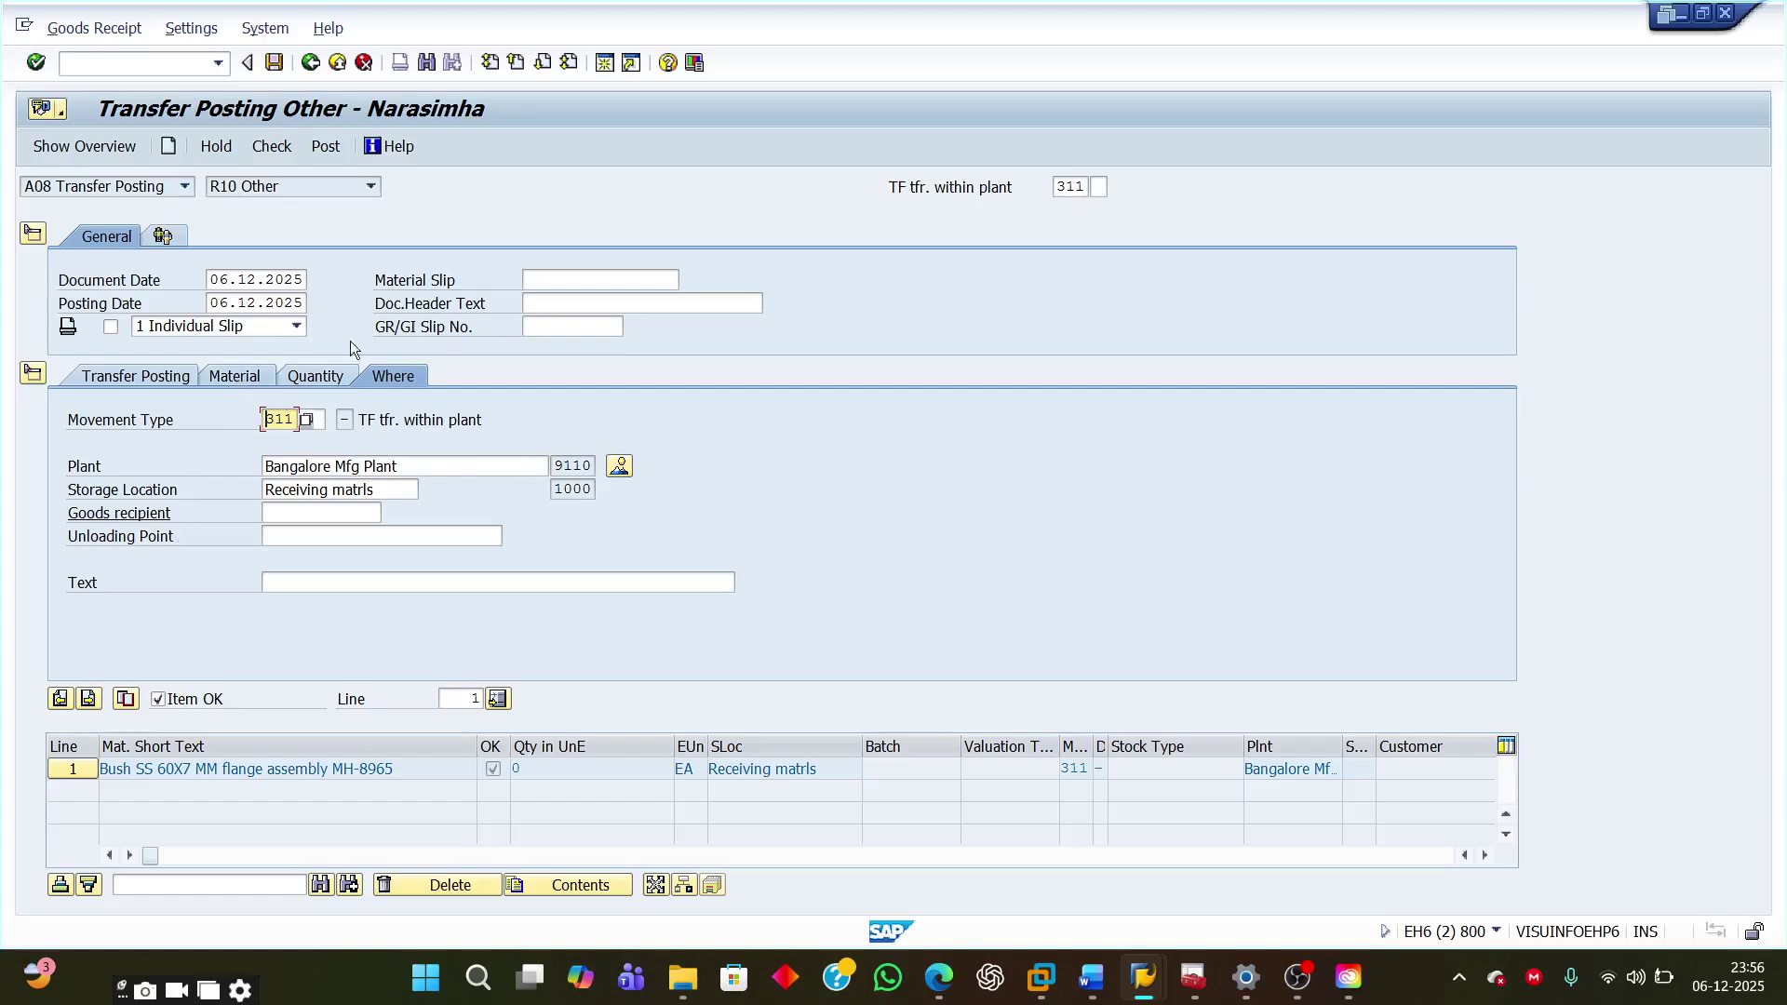
{"action": "left_click", "coordinate": [162, 383]}
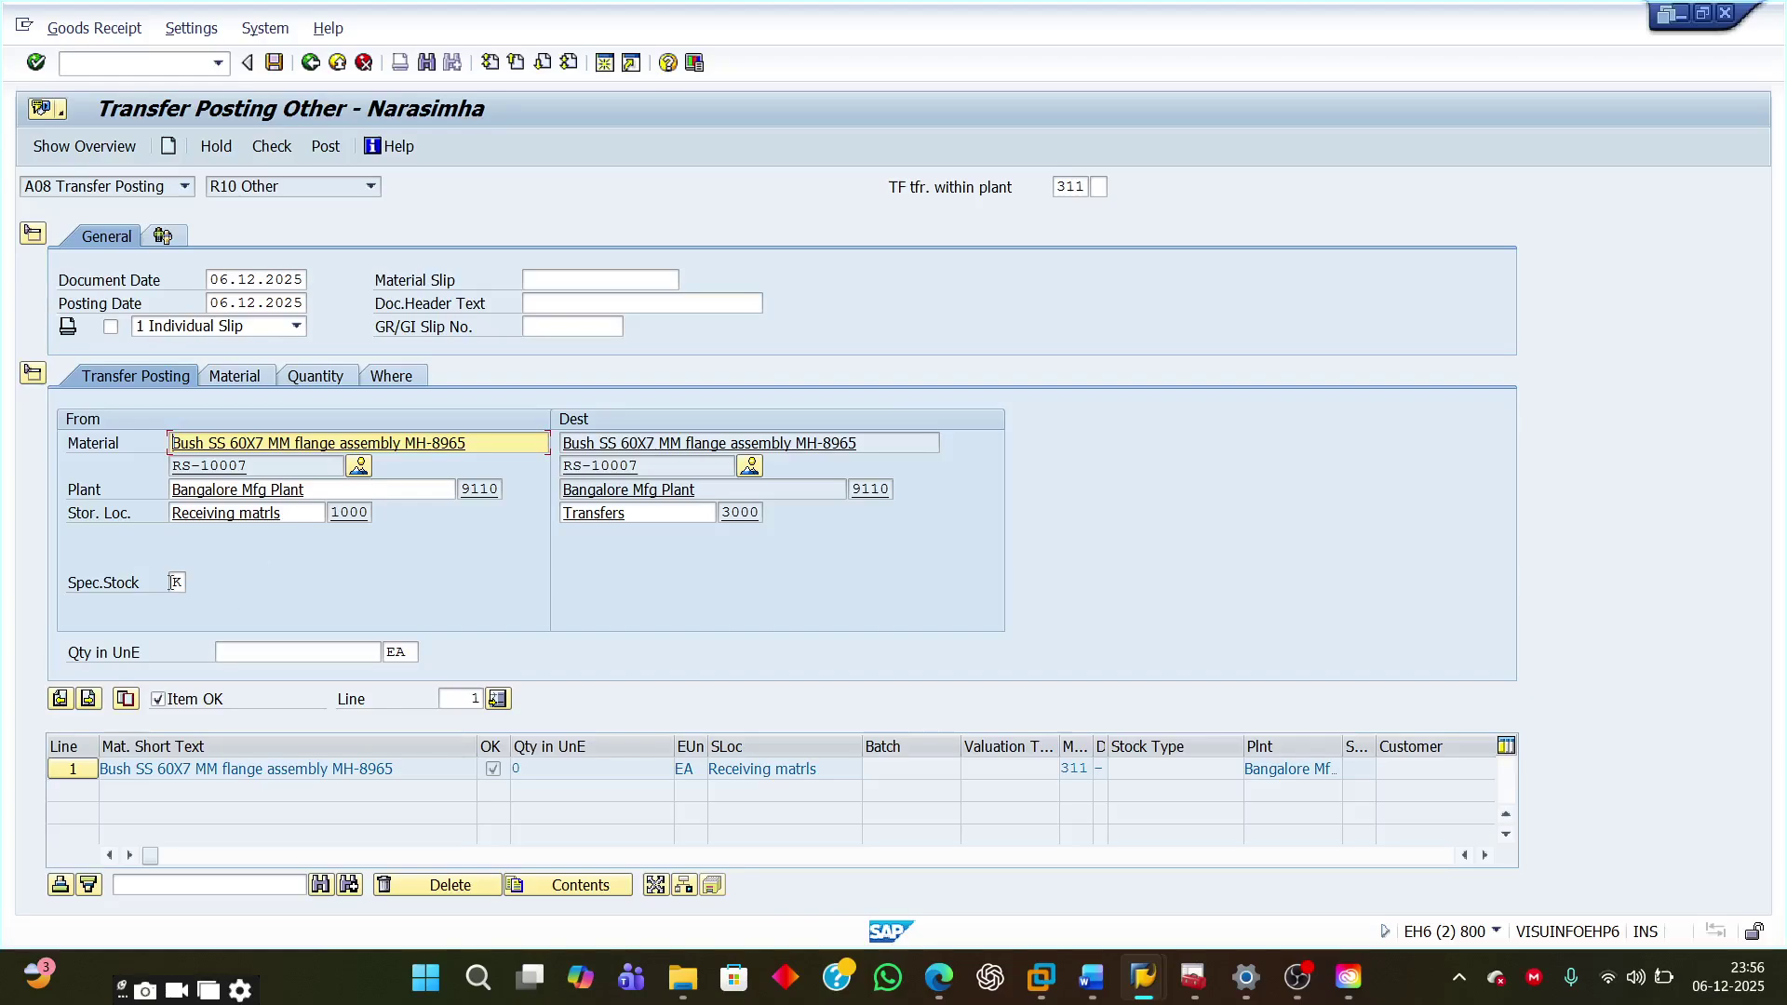
{"action": "left_click", "coordinate": [176, 583]}
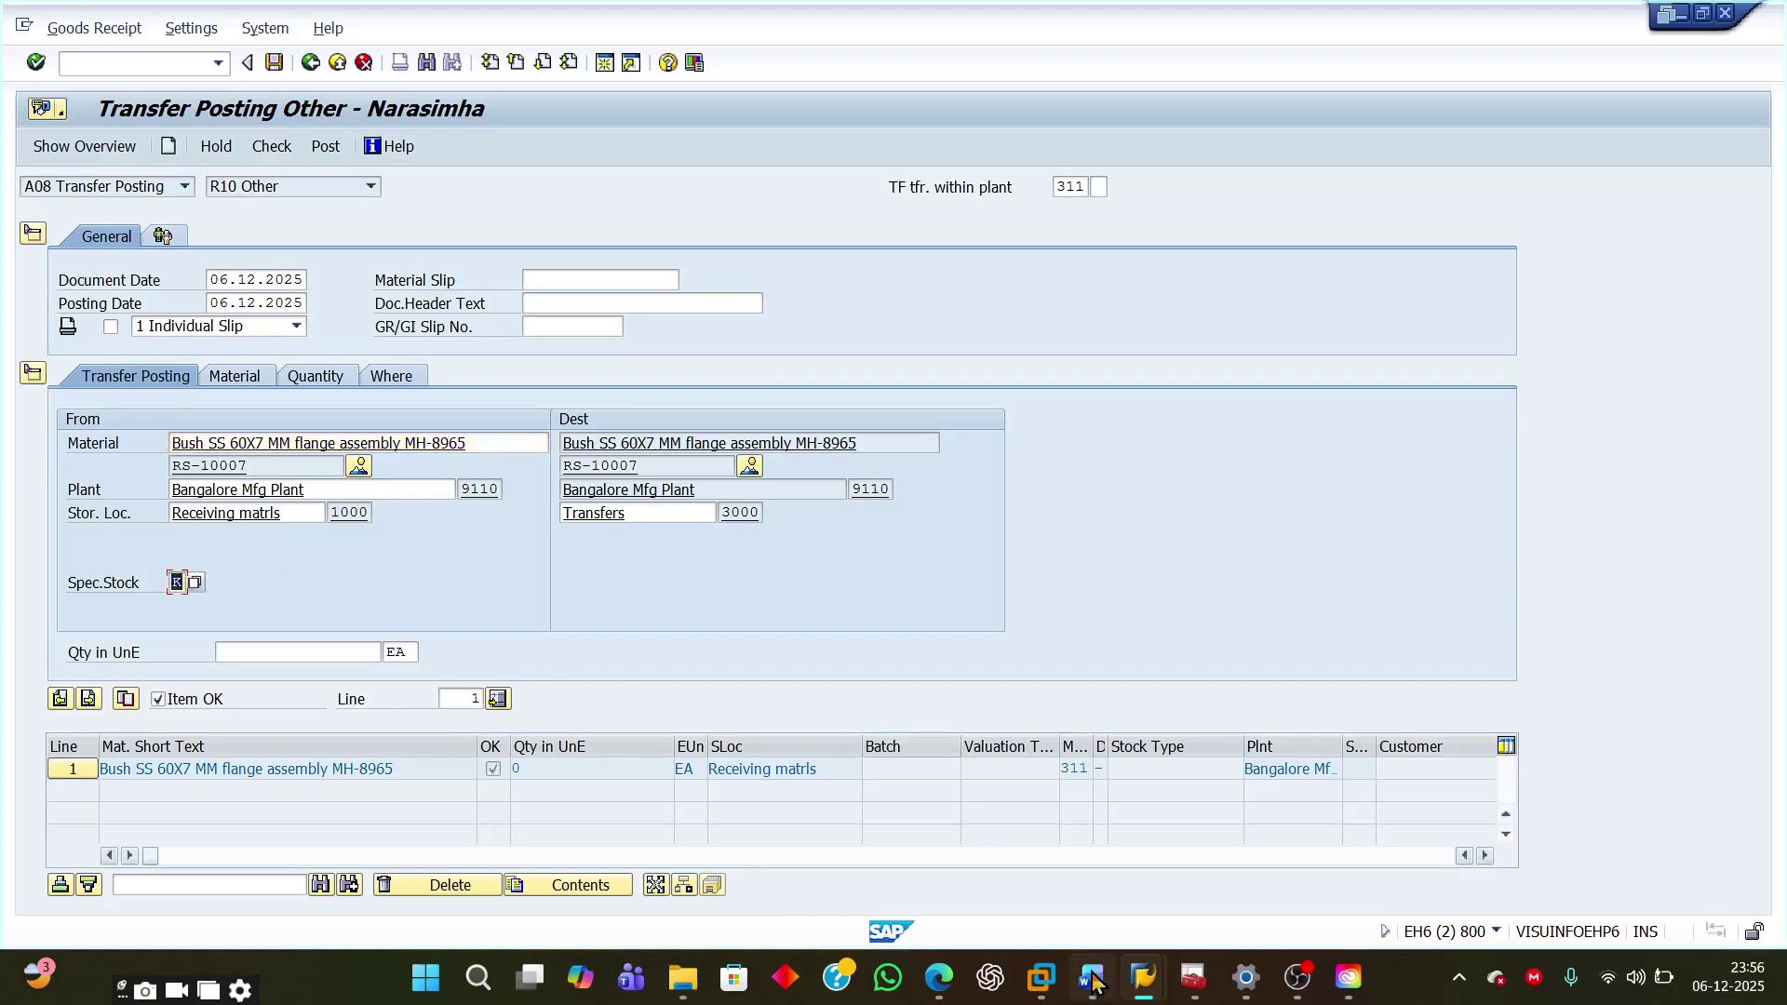
Step: Switch to the Word document, review the Transfer Postings section and stock transfer diagram, and go on to Goods Issue from Consignment Stock
{"action": "left_click", "coordinate": [1092, 977]}
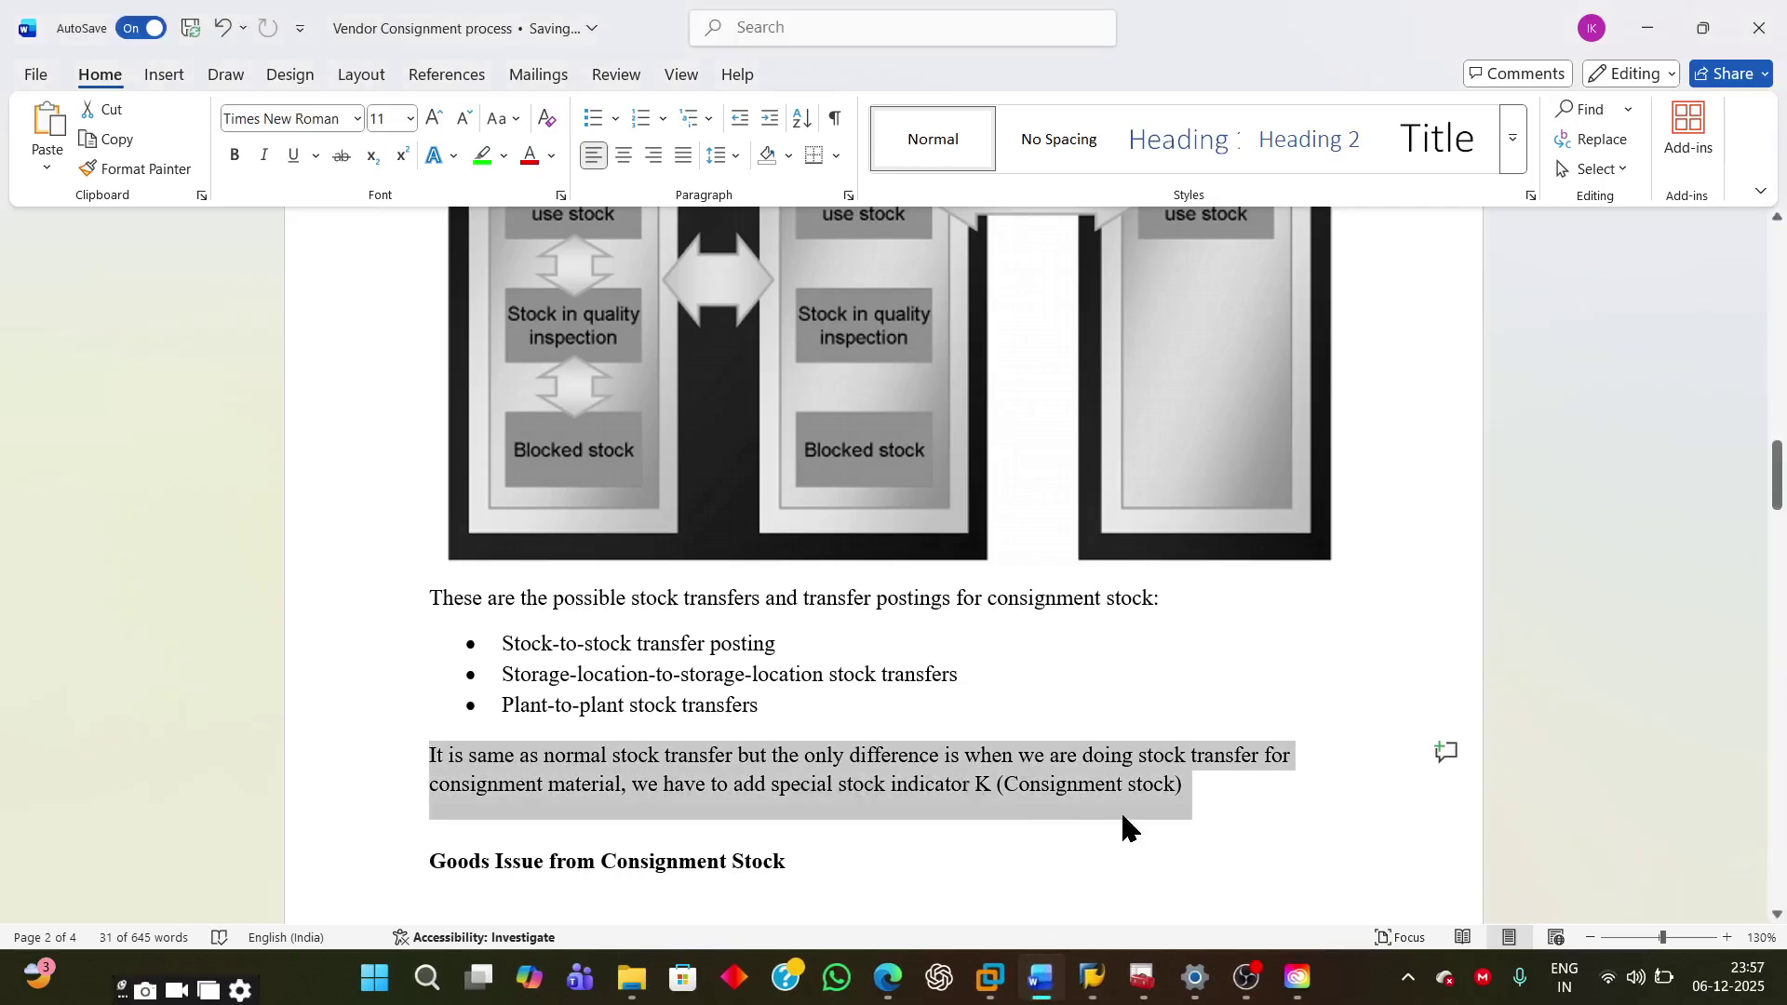
{"action": "scroll", "coordinate": [1108, 813], "scroll_direction": "down", "scroll_amount": 3}
{"action": "left_click", "coordinate": [690, 650]}
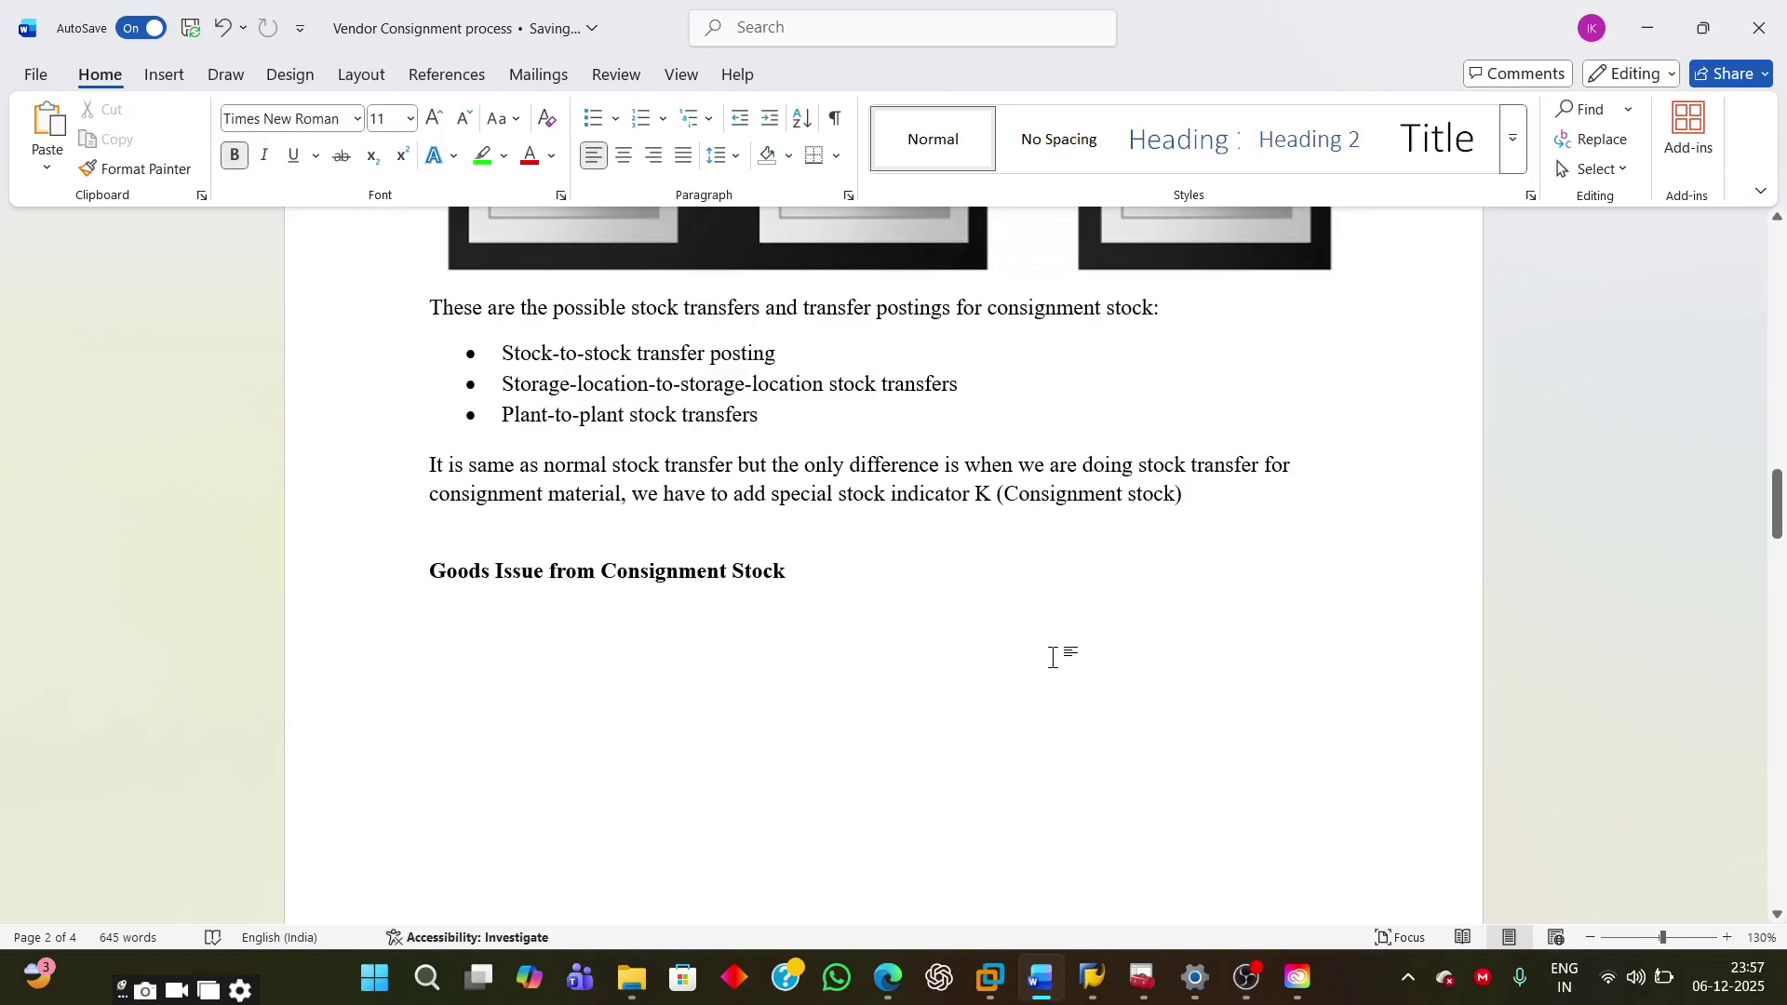
{"action": "scroll", "coordinate": [1053, 657], "scroll_direction": "up", "scroll_amount": 10}
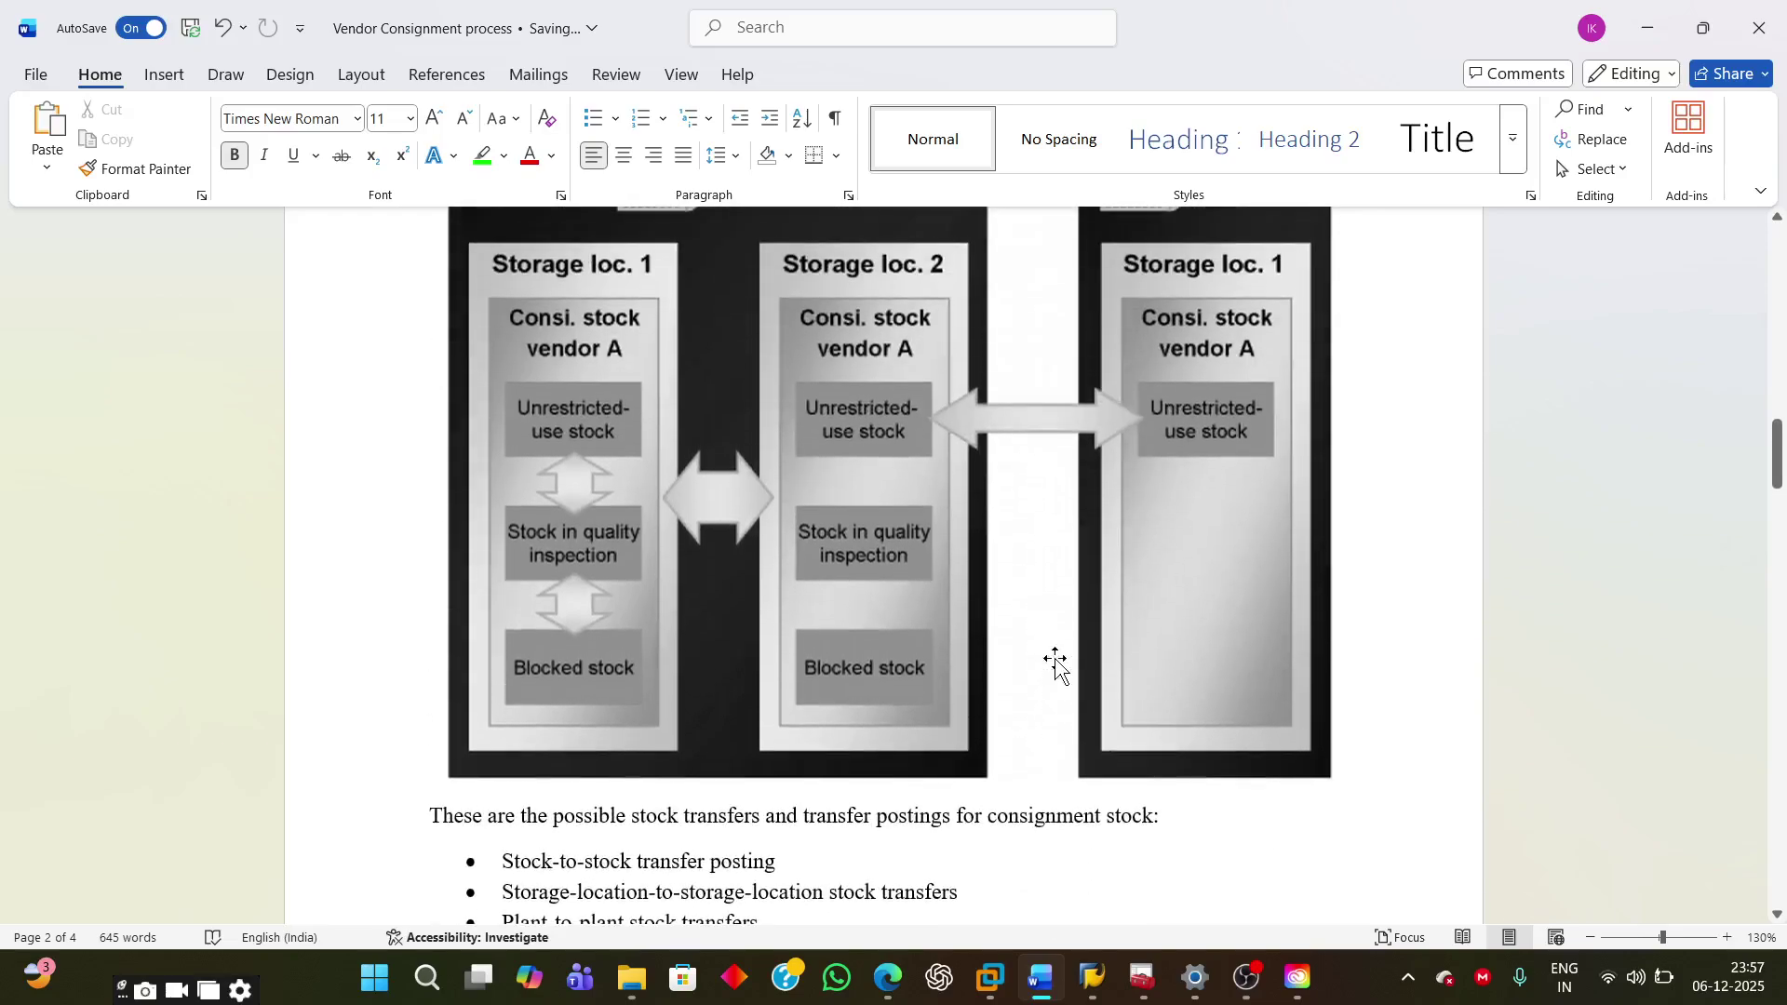
{"action": "scroll", "coordinate": [1086, 657], "scroll_direction": "up", "scroll_amount": 6}
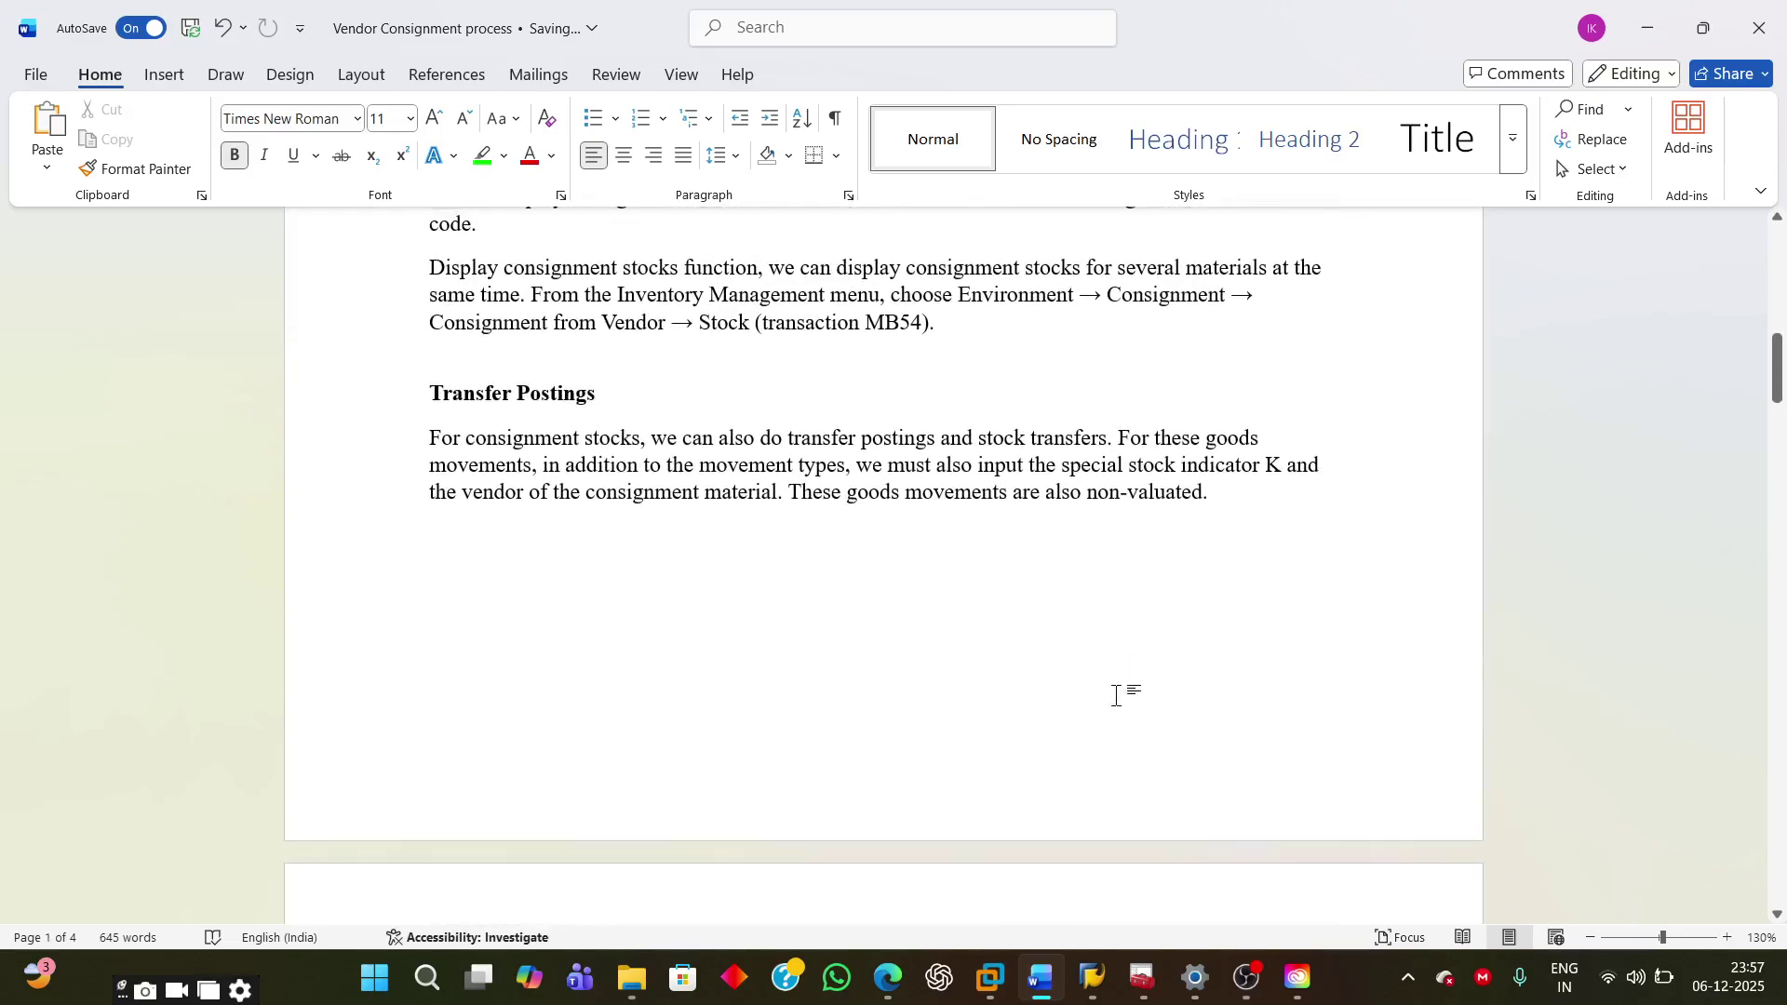
{"action": "scroll", "coordinate": [1128, 715], "scroll_direction": "down", "scroll_amount": 20}
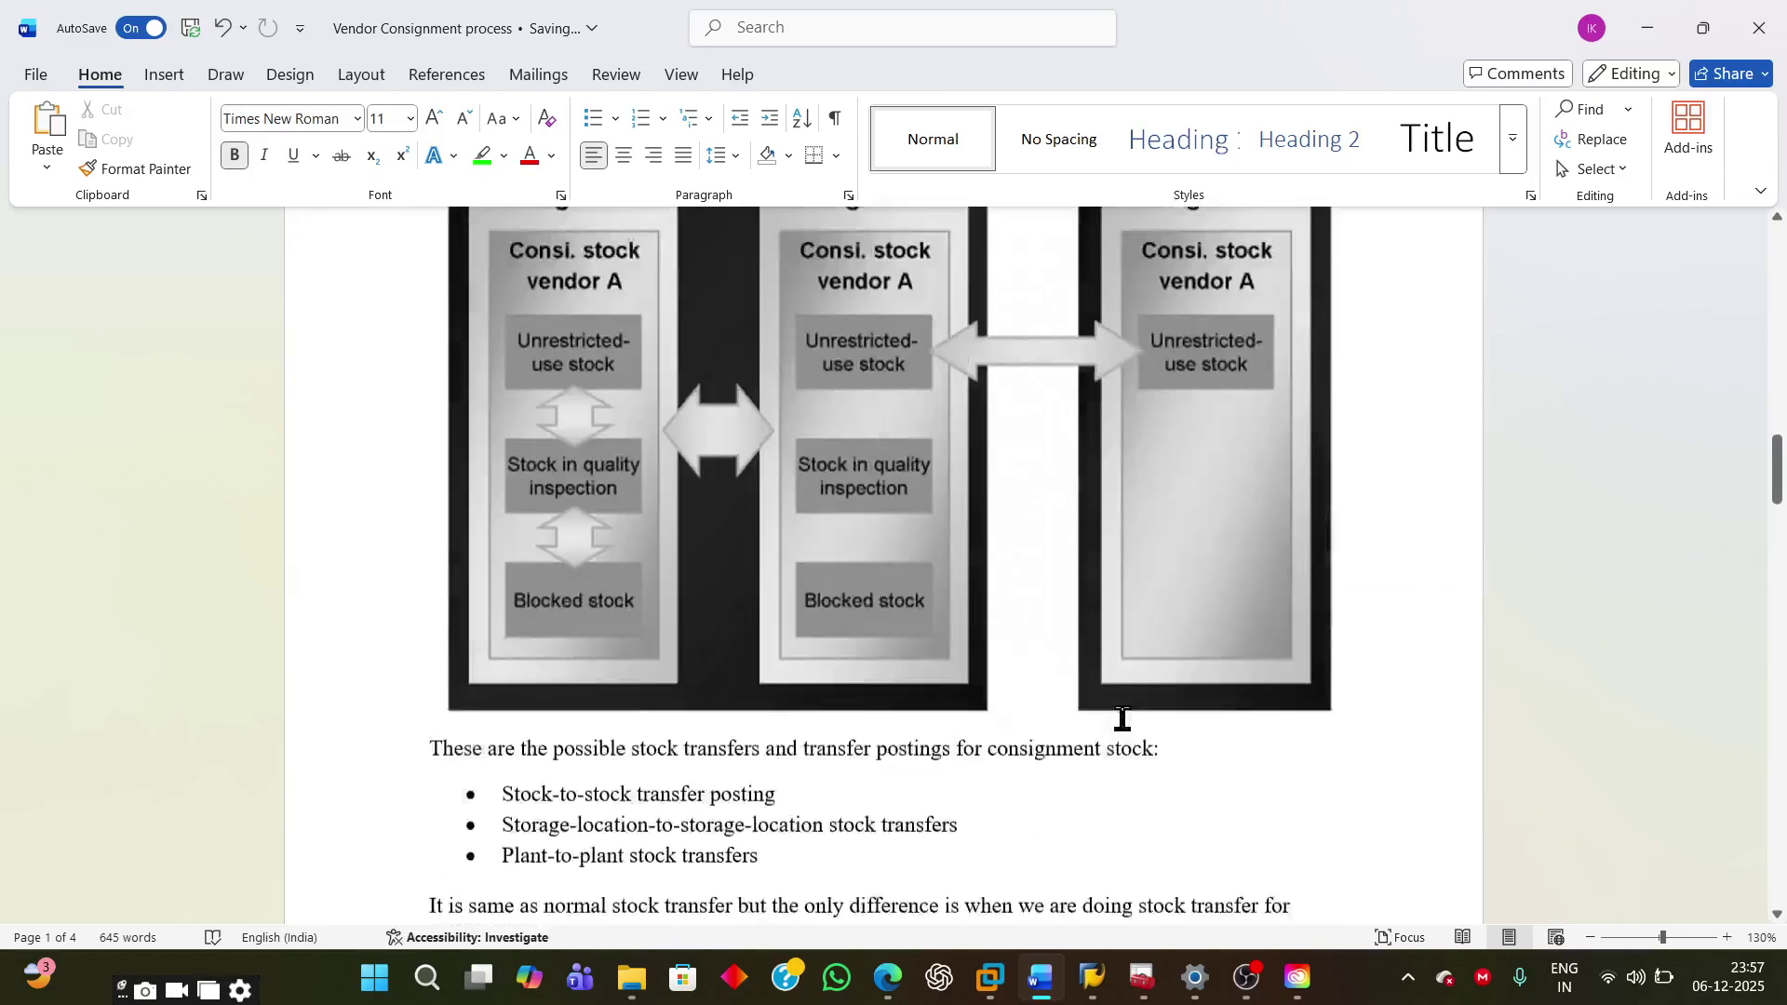
{"action": "scroll", "coordinate": [1075, 656], "scroll_direction": "down", "scroll_amount": 11}
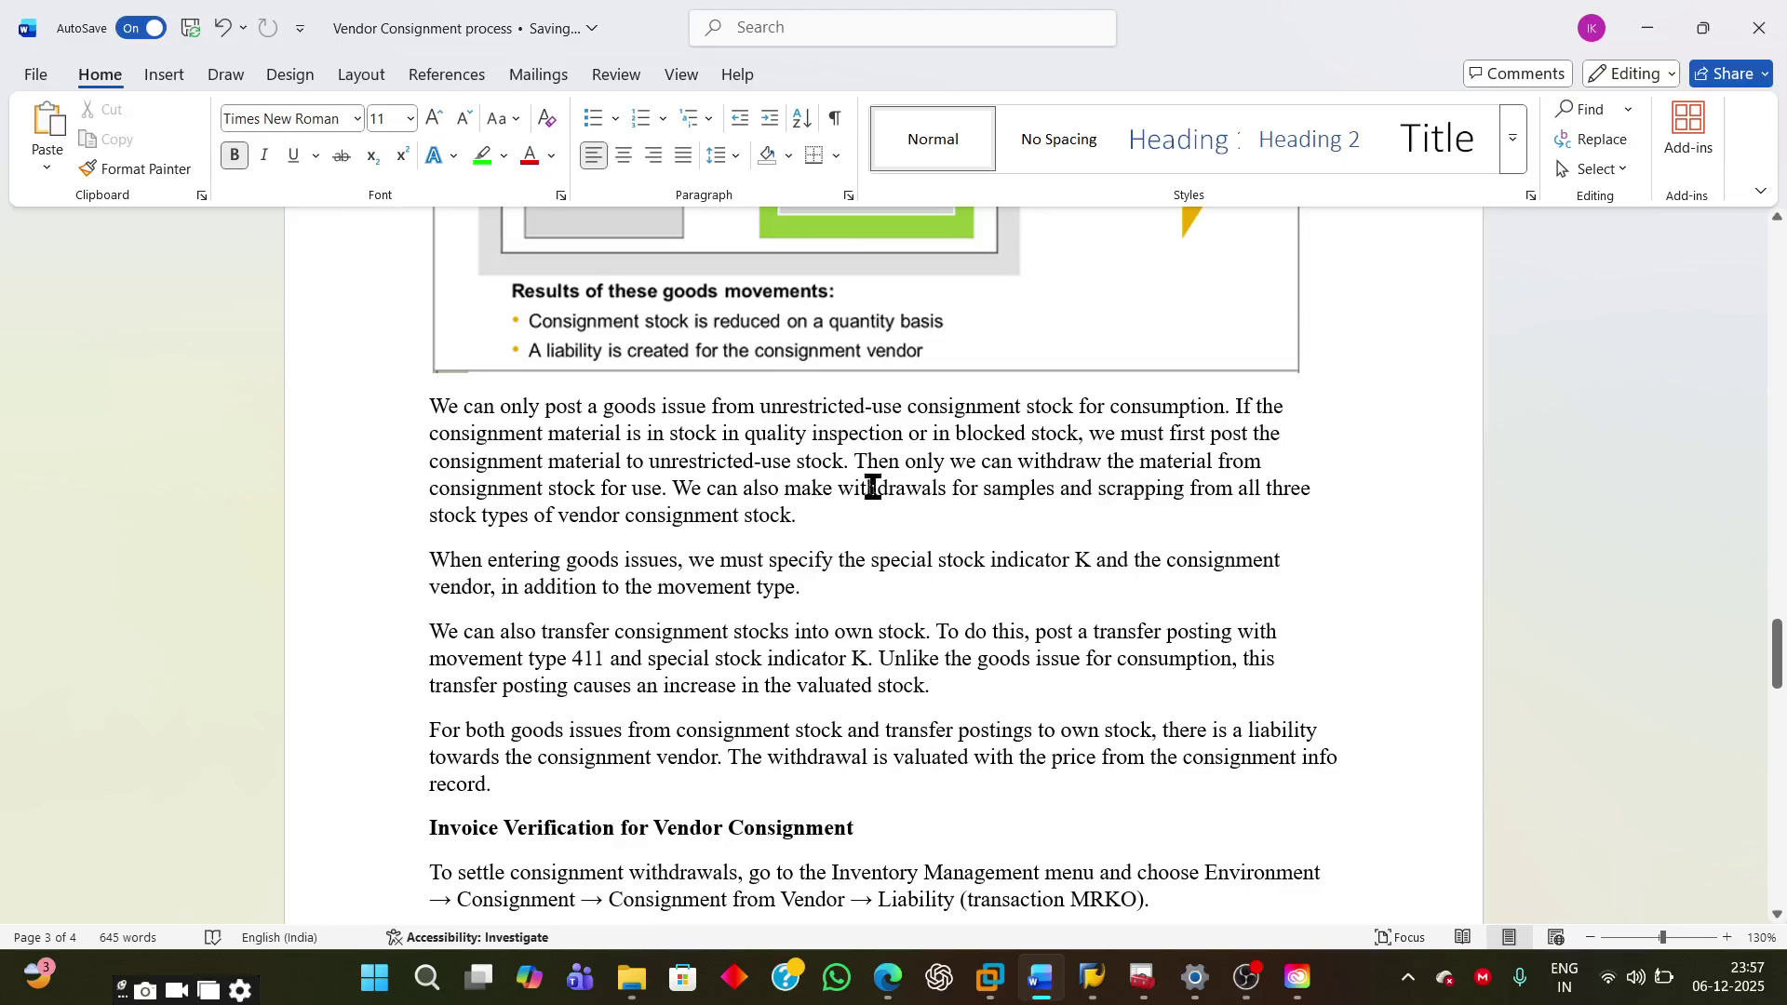
Step: Read the goods issue paragraphs, highlighting the lines on posting to unrestricted-use stock and on specifying indicator K and the consignment vendor
{"action": "left_click_drag", "start_coordinate": [428, 435], "coordinate": [681, 502]}
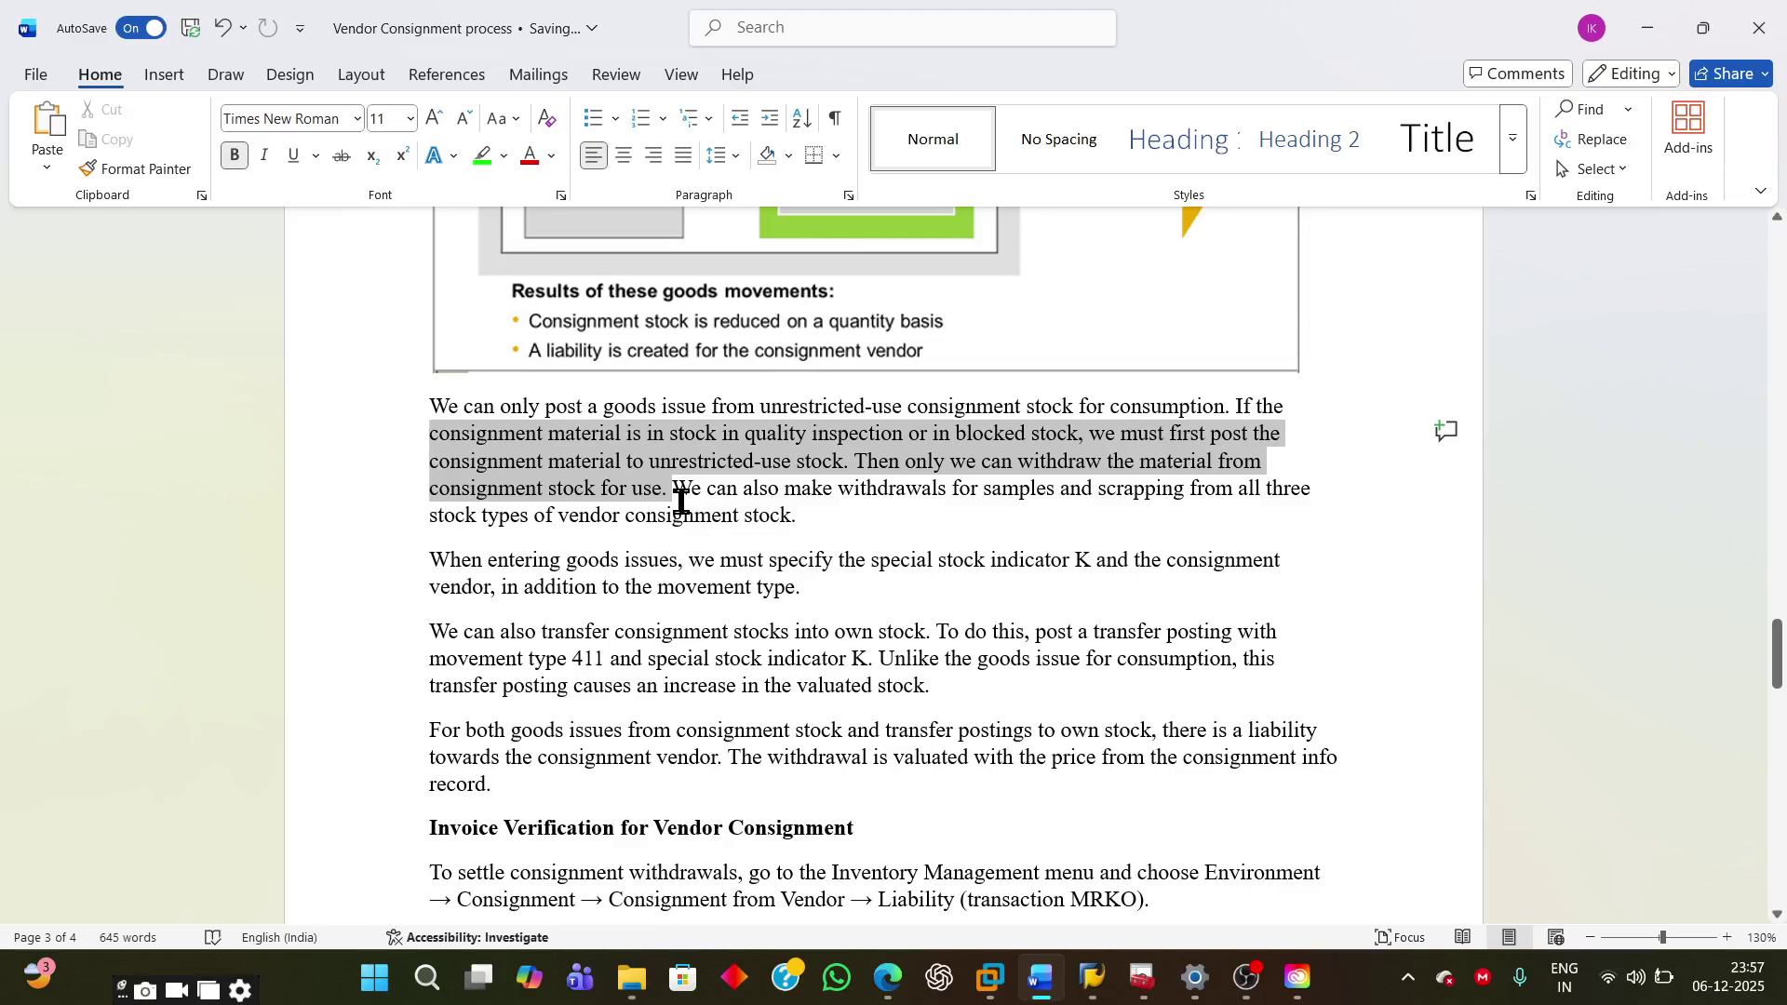
{"action": "left_click_drag", "start_coordinate": [681, 503], "coordinate": [849, 505]}
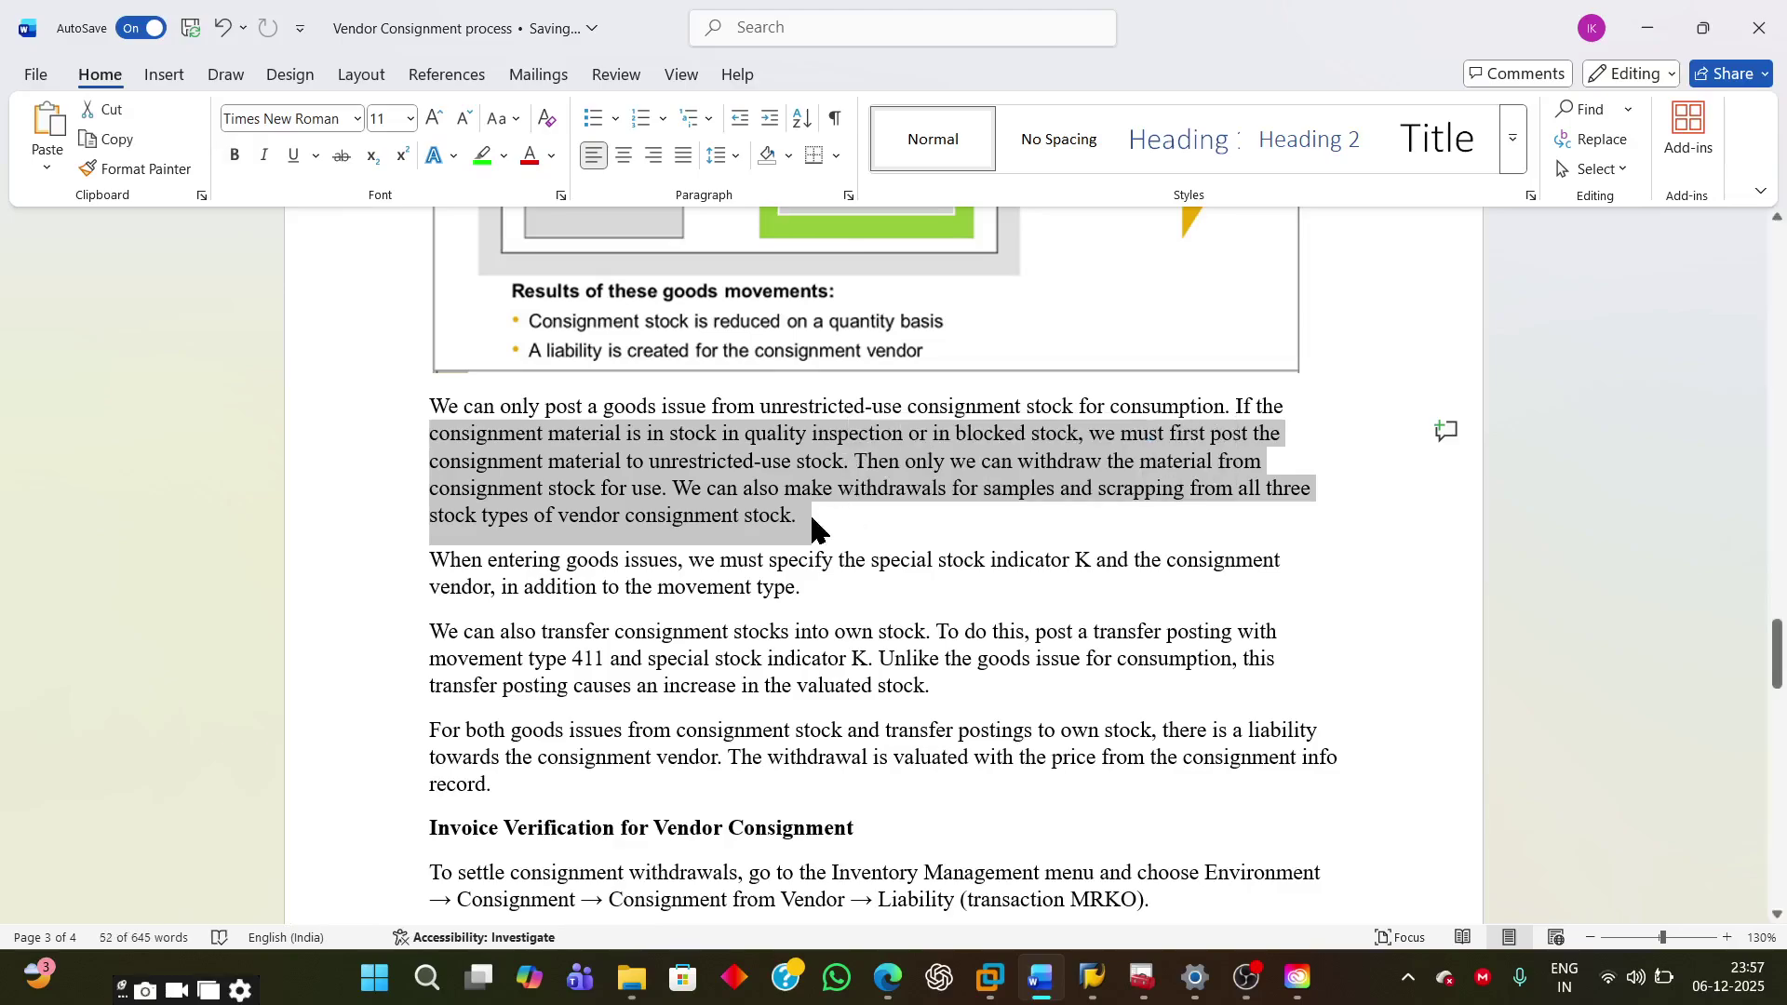
{"action": "left_click", "coordinate": [808, 514]}
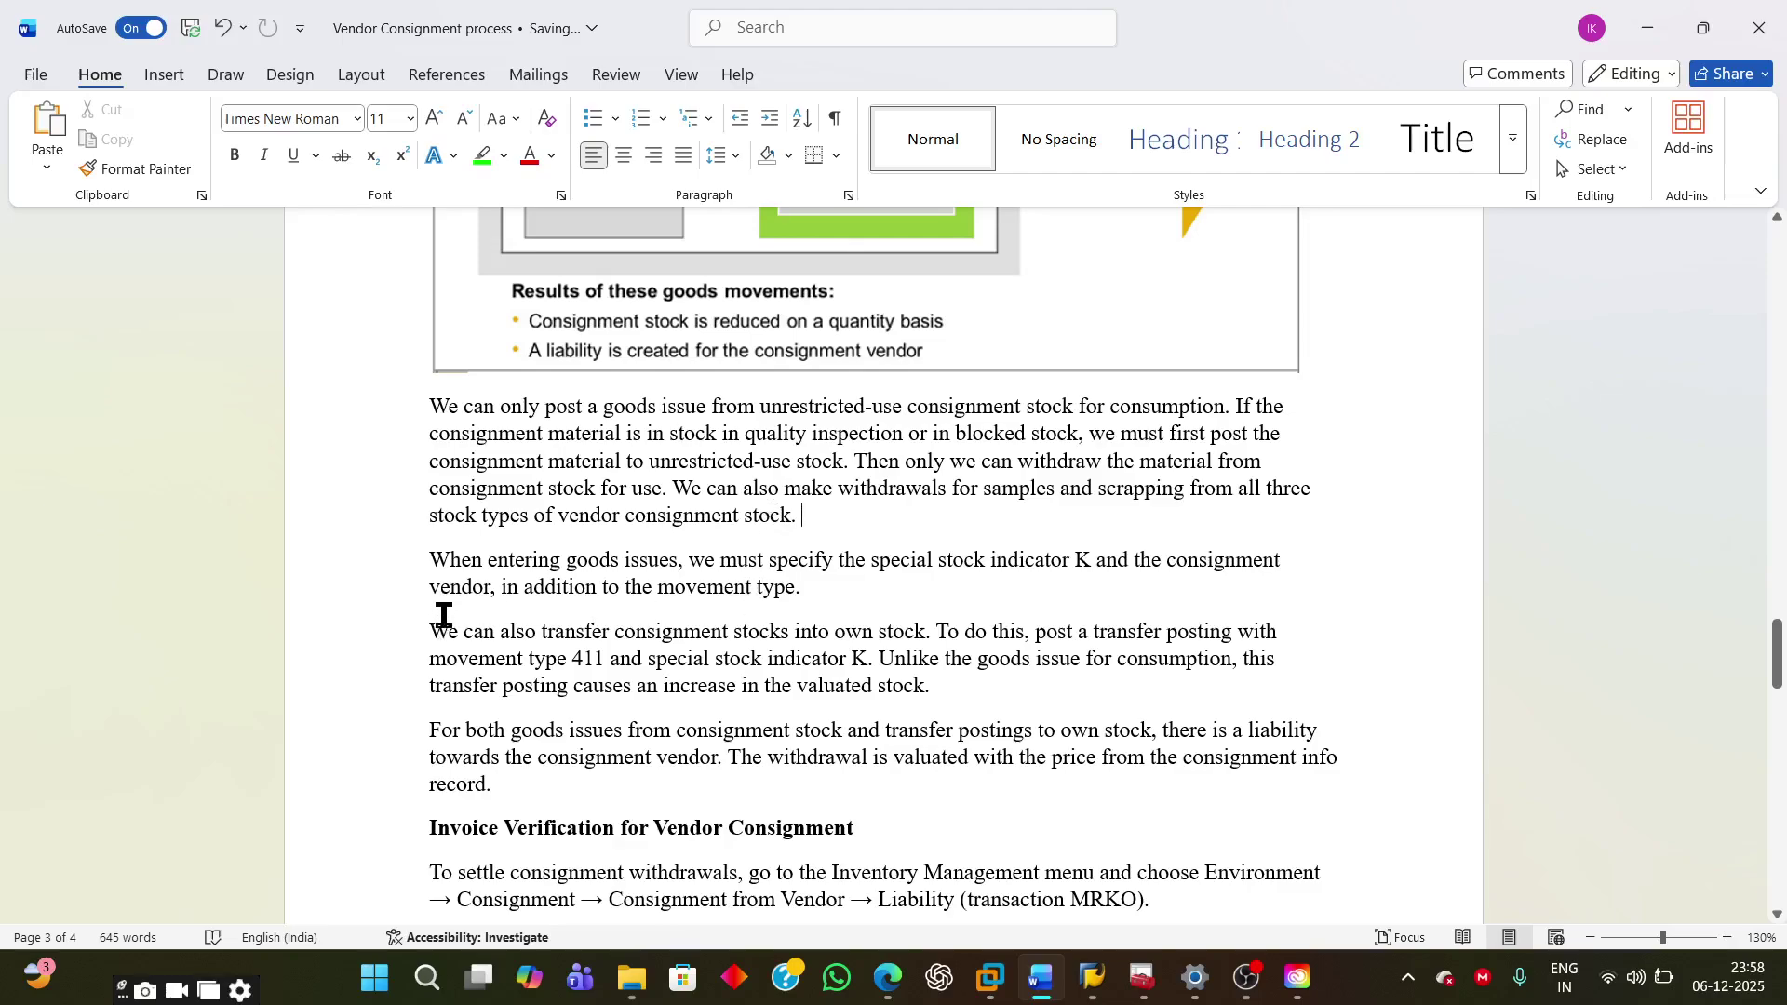
{"action": "left_click_drag", "start_coordinate": [435, 559], "coordinate": [891, 592]}
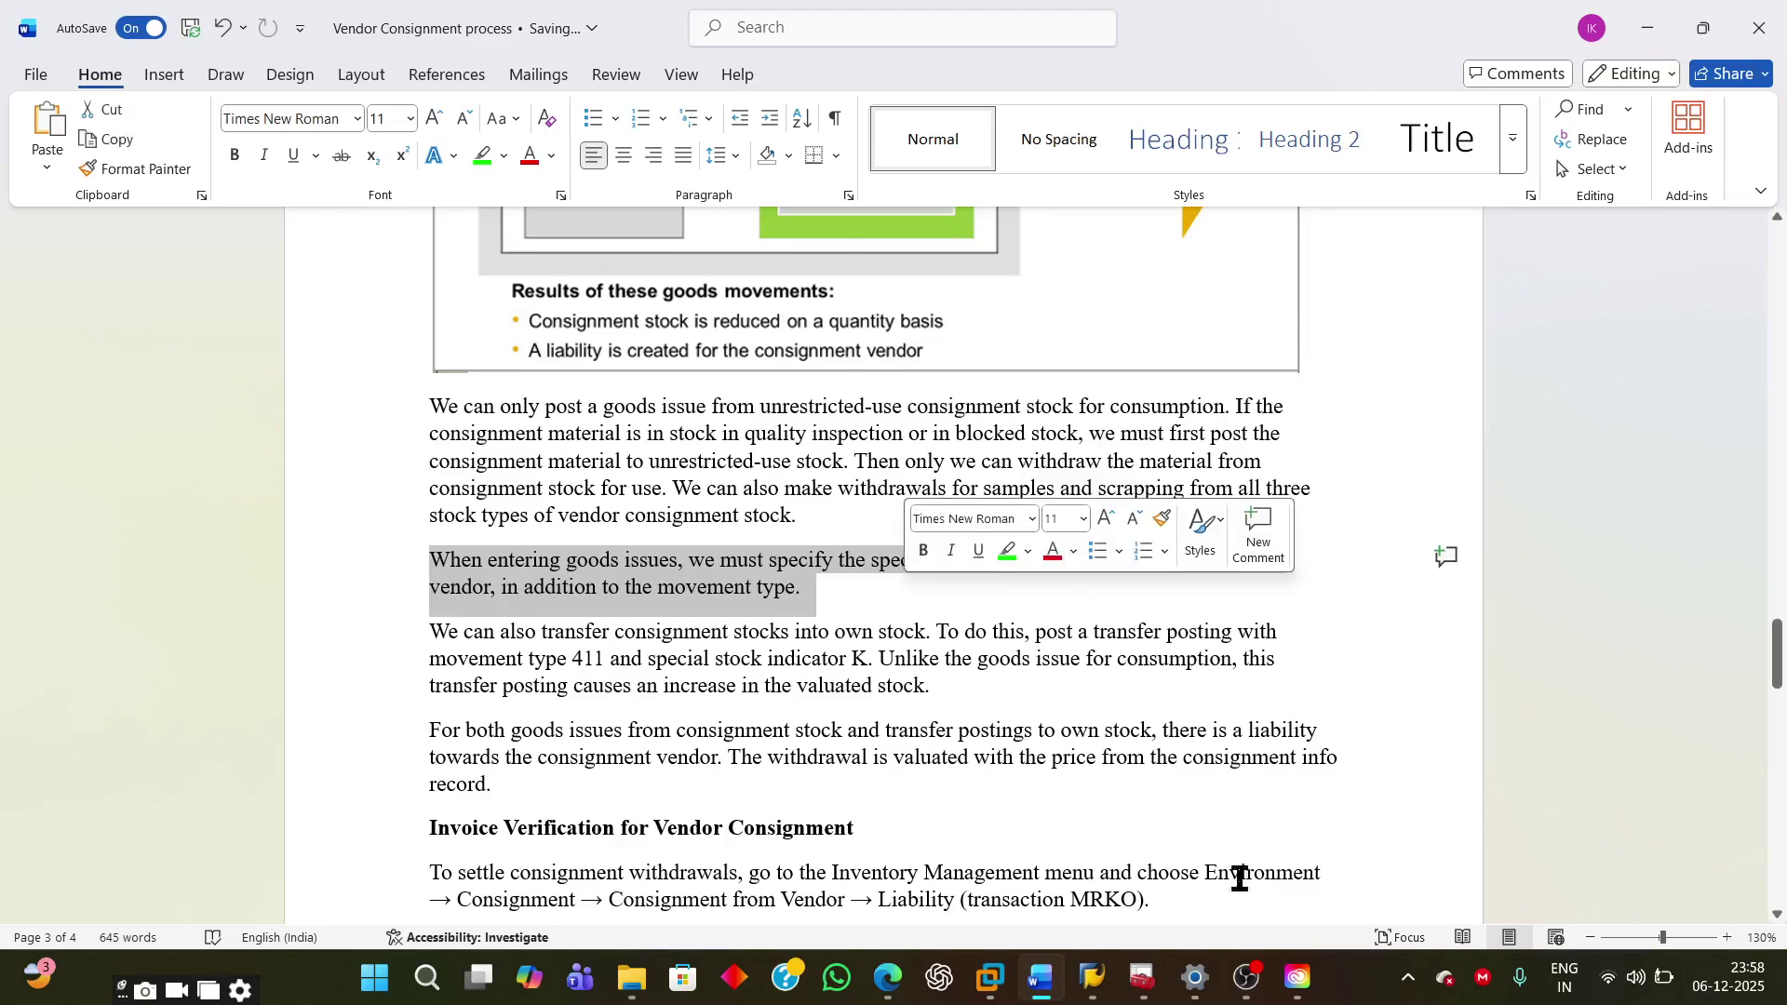
{"action": "mouse_move", "coordinate": [1092, 978]}
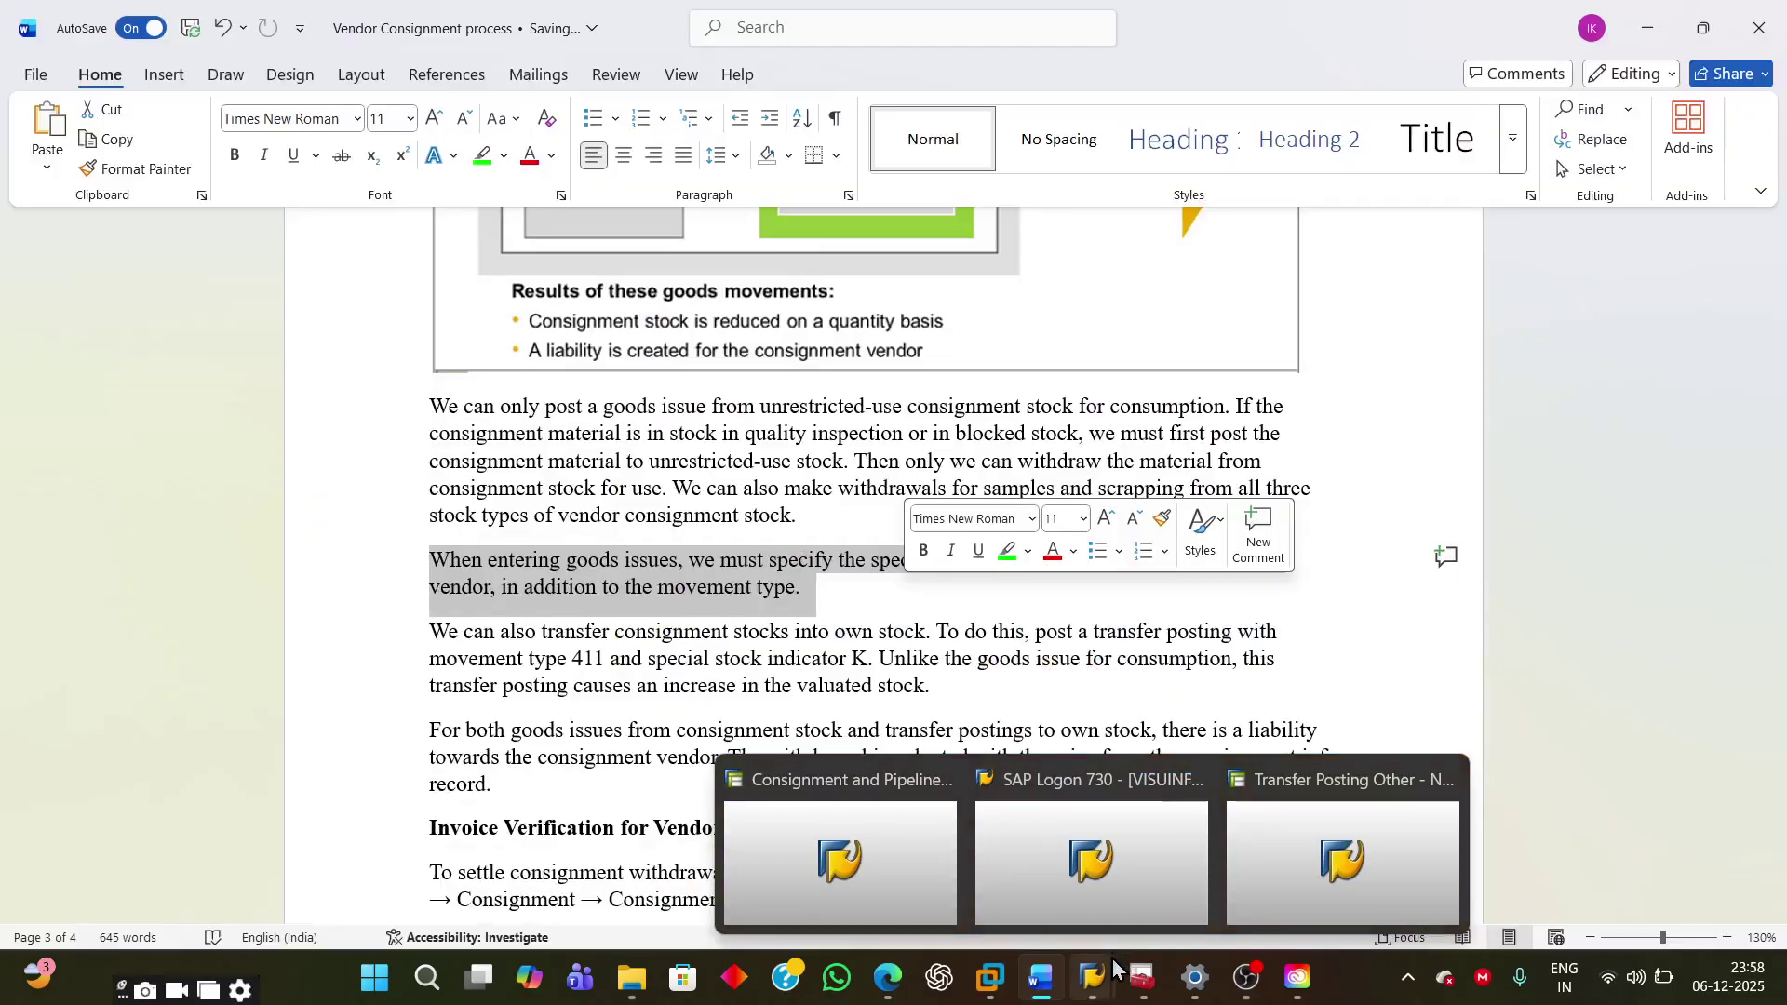
{"action": "mouse_move", "coordinate": [1275, 867]}
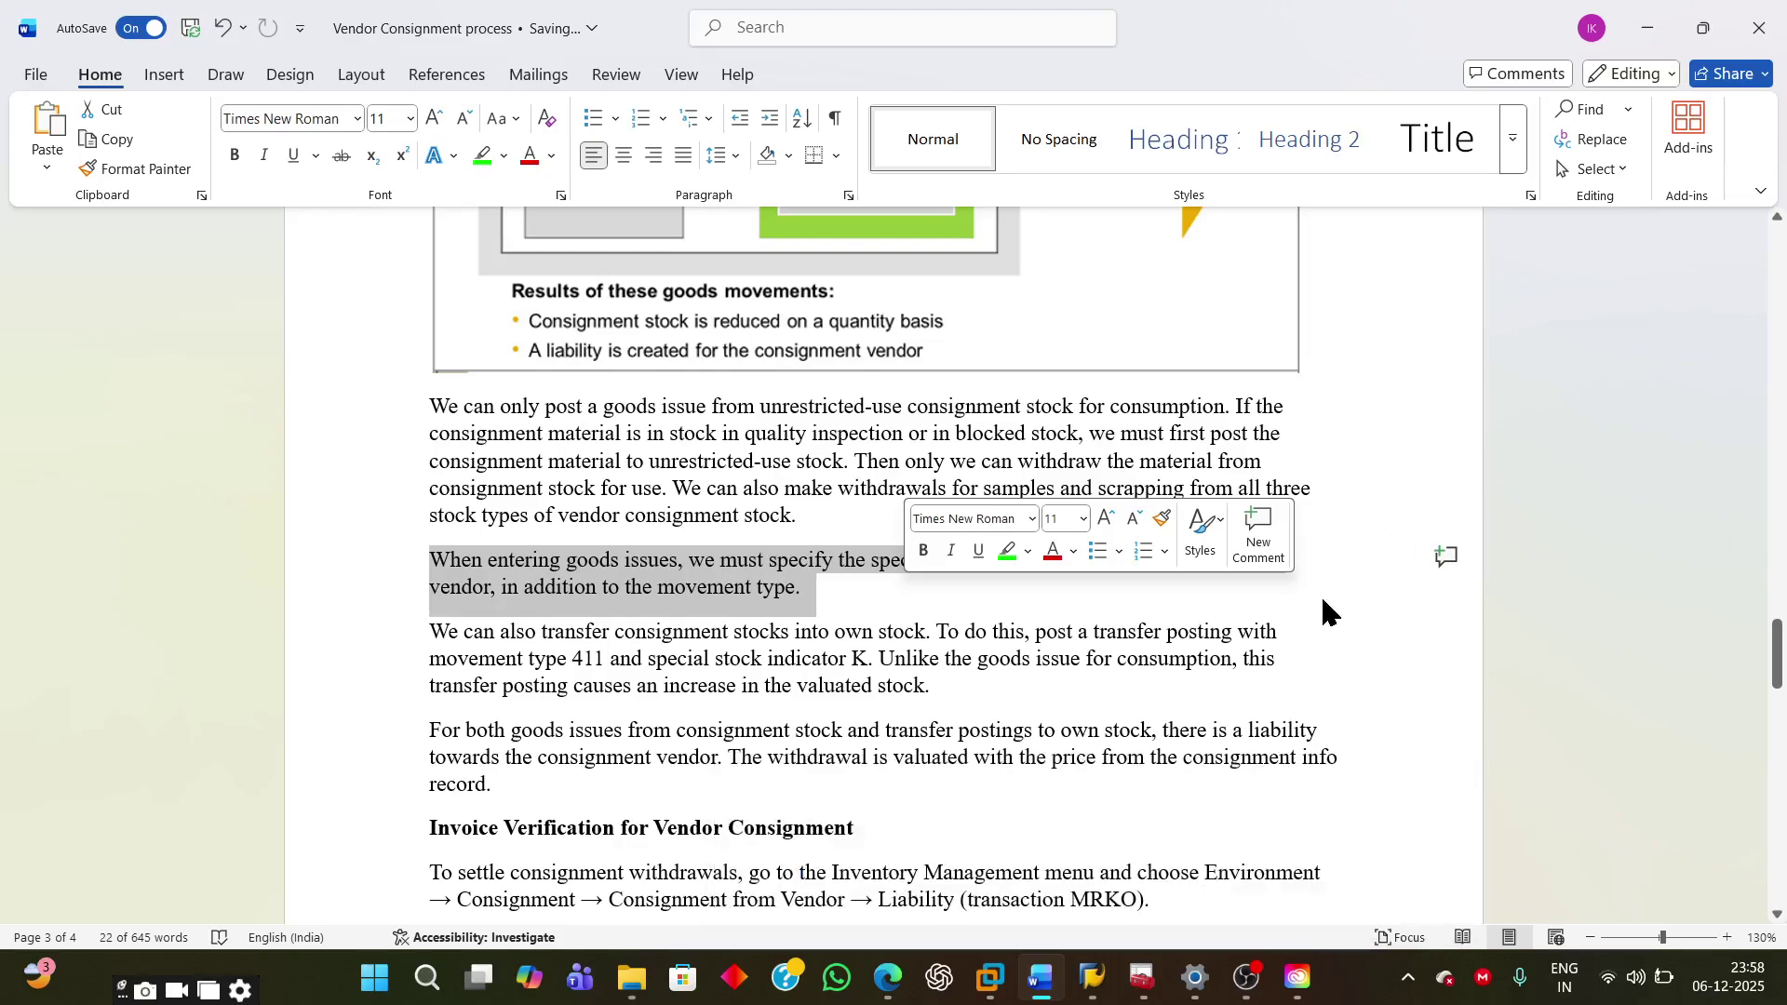
{"action": "left_click", "coordinate": [1322, 601]}
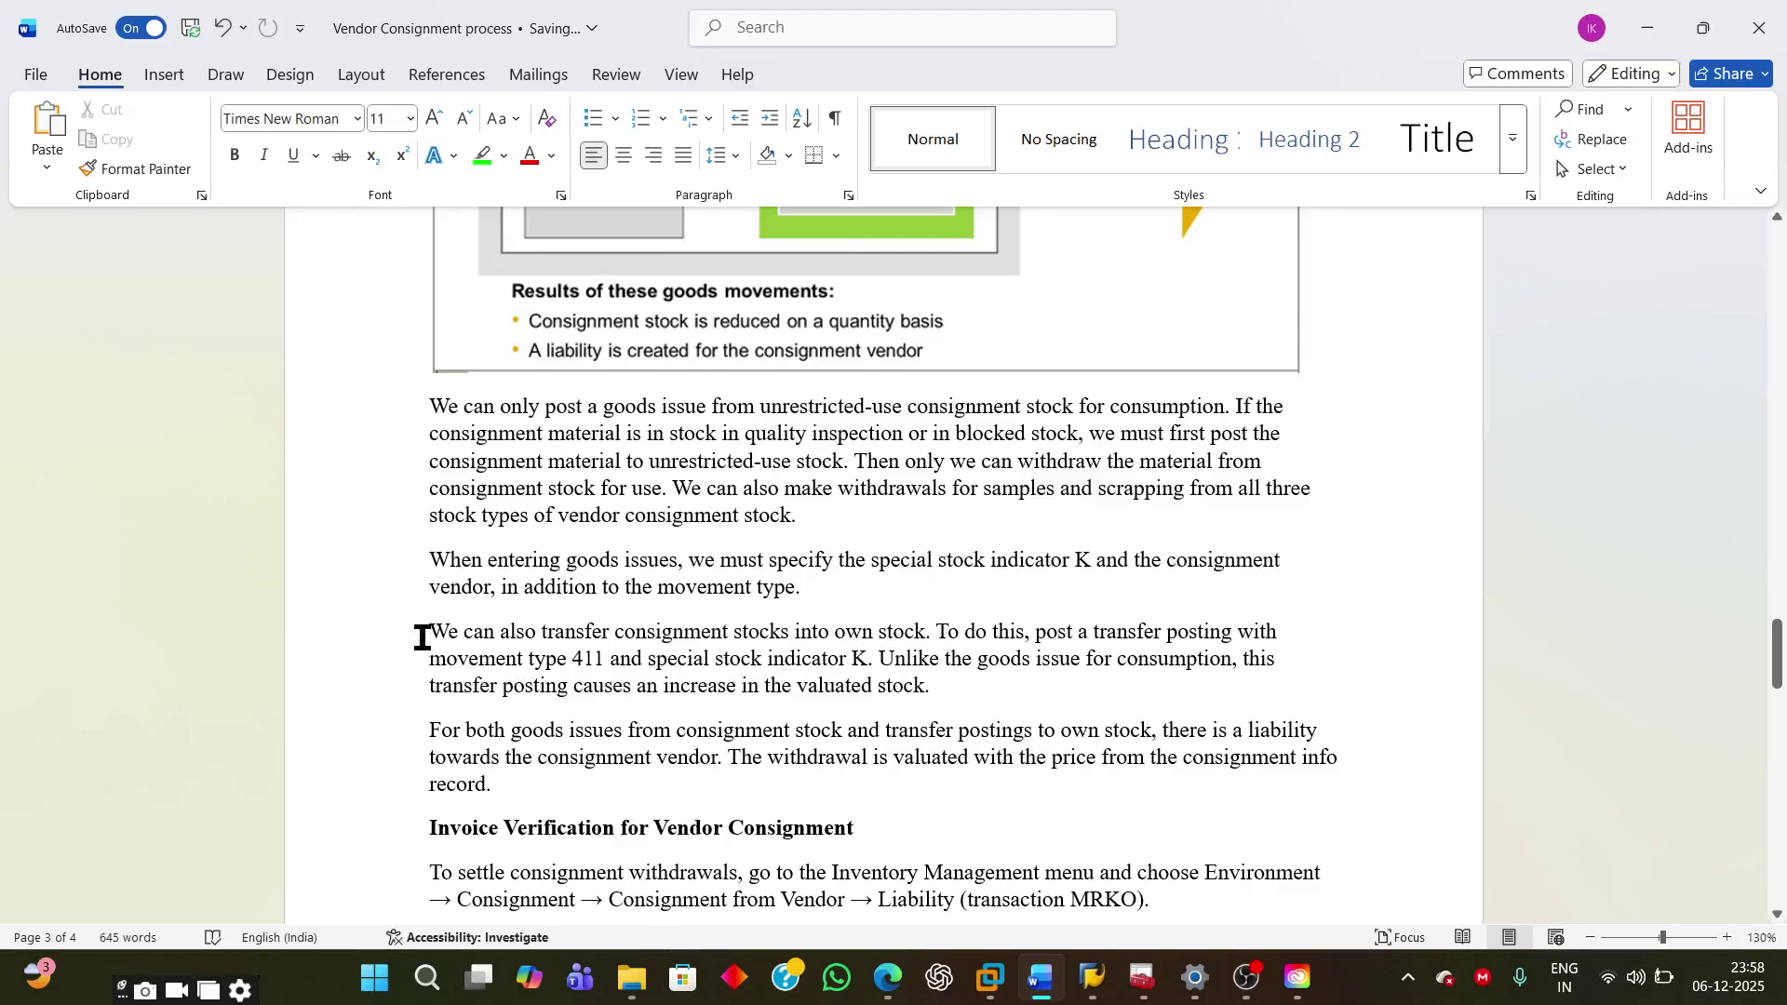
Step: Read and highlight the paragraph on transferring consignment stock into own stock with movement type 411 and indicator K
{"action": "left_click_drag", "start_coordinate": [426, 636], "coordinate": [947, 665]}
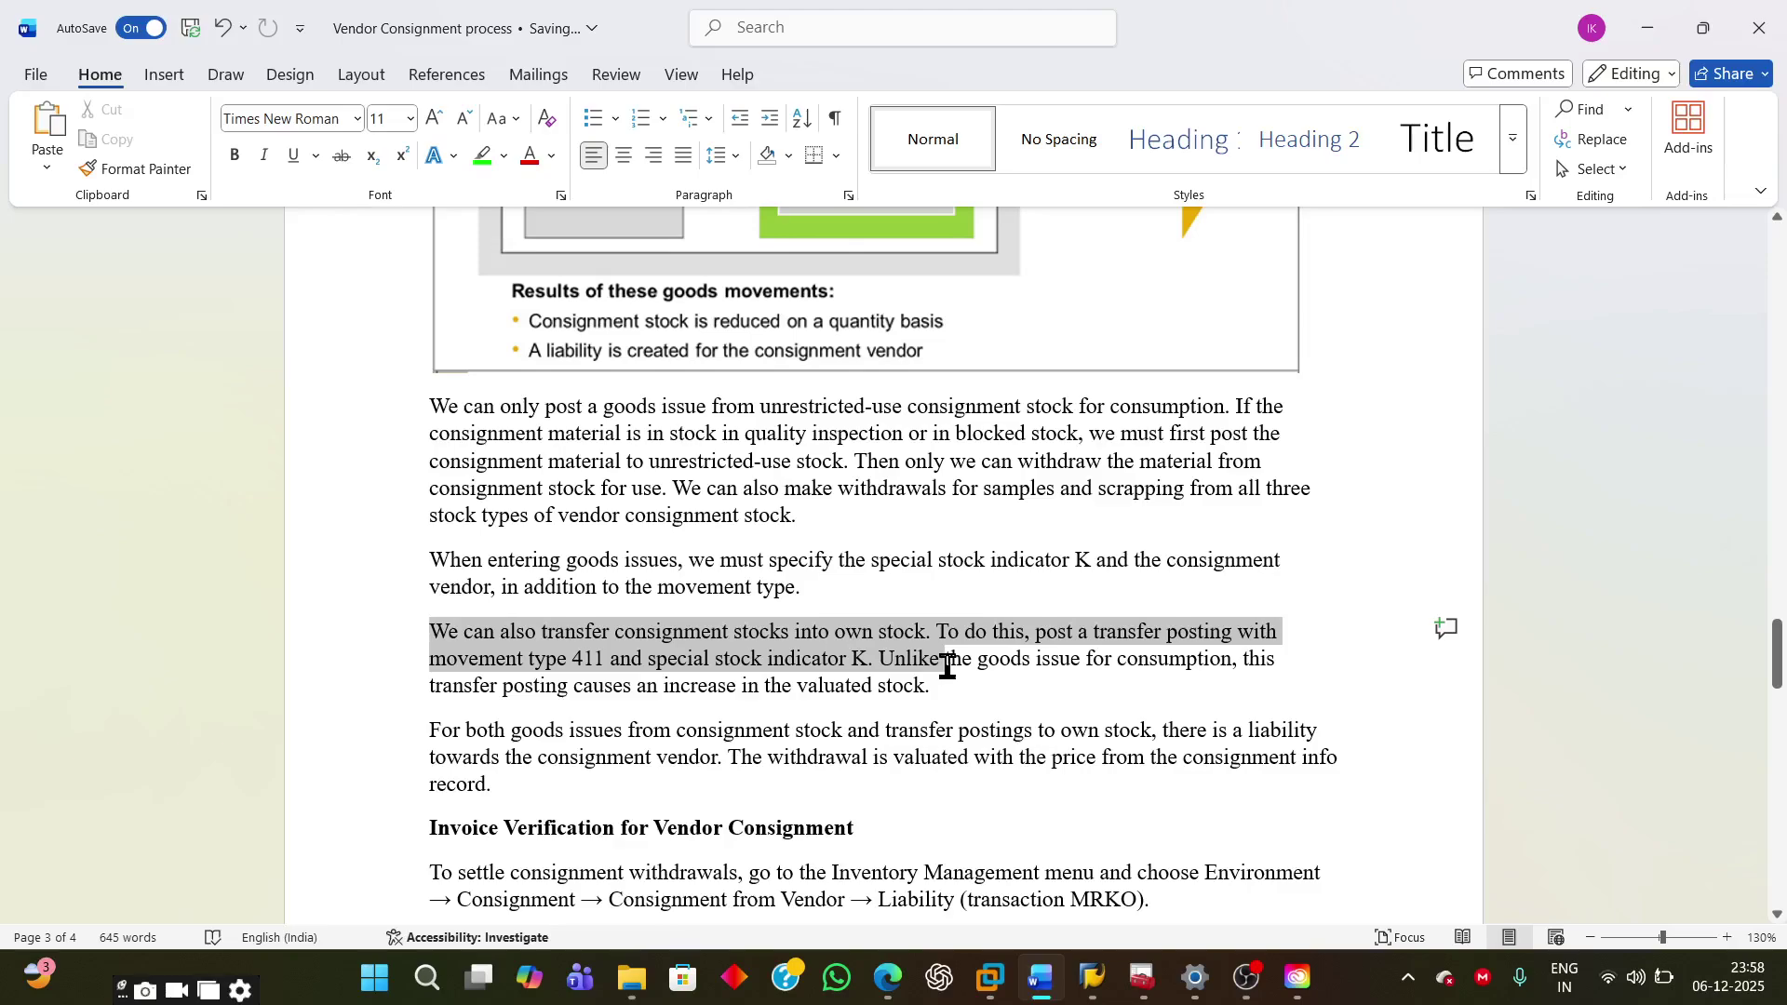
{"action": "left_click_drag", "start_coordinate": [948, 666], "coordinate": [958, 678]}
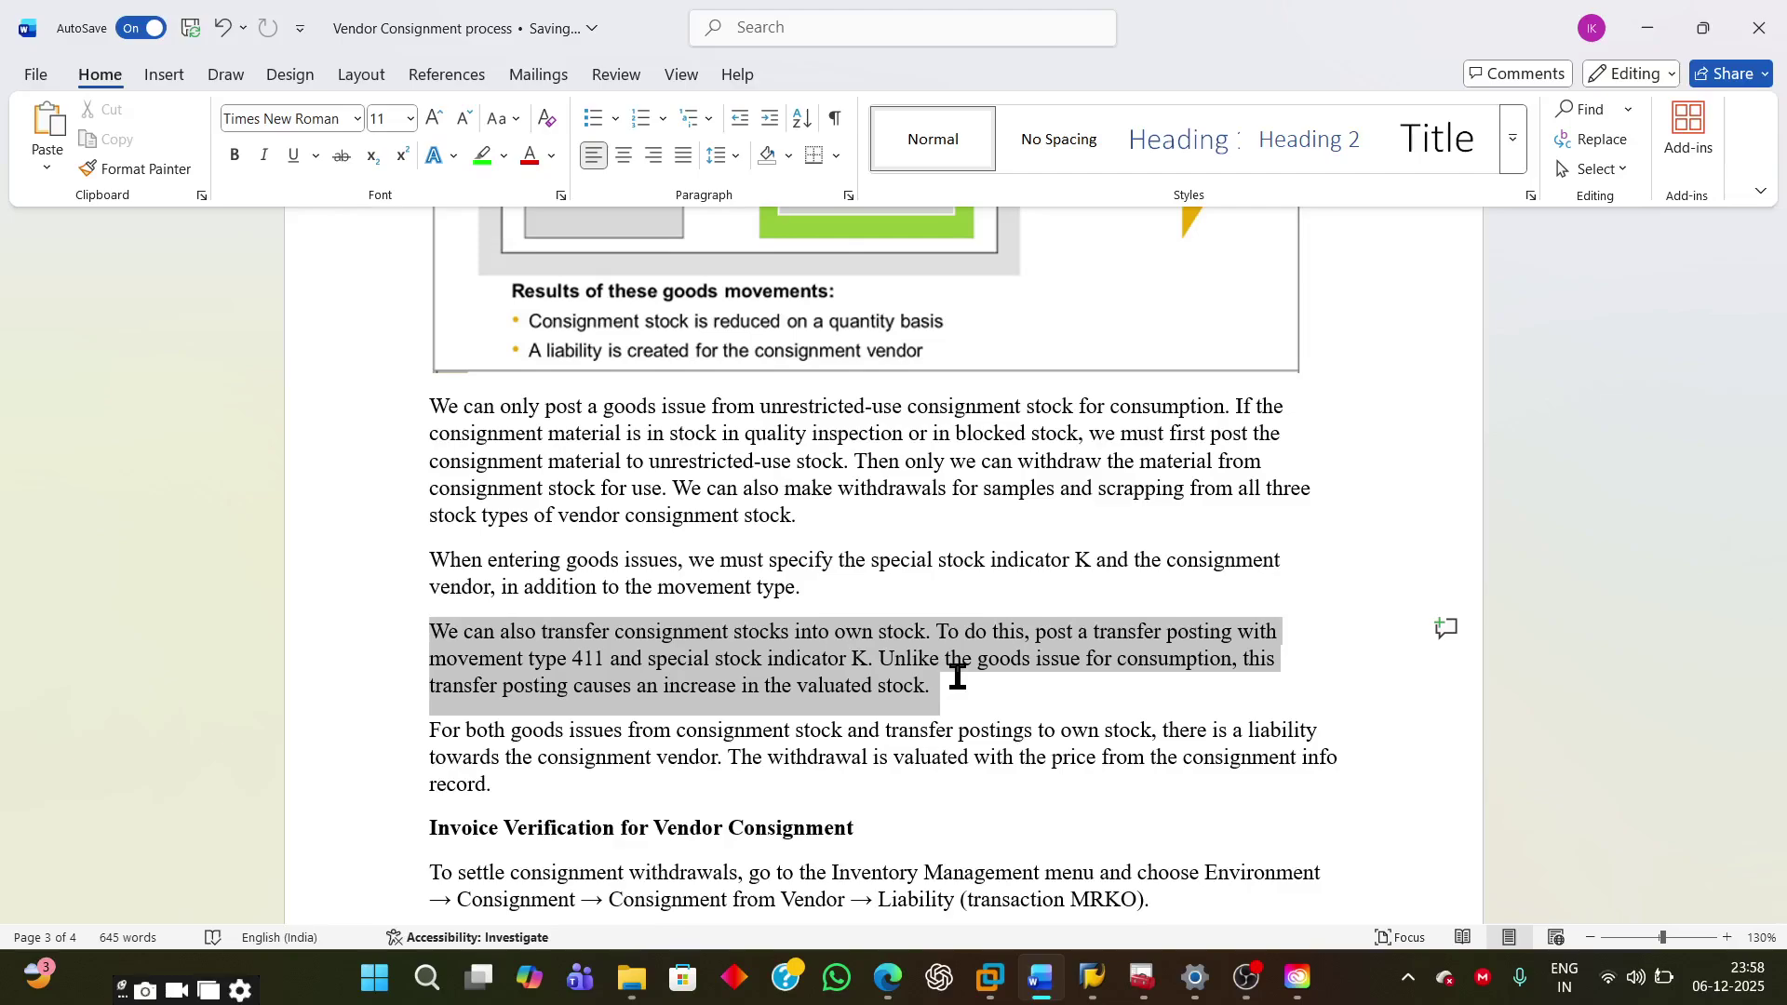
{"action": "left_click", "coordinate": [950, 693]}
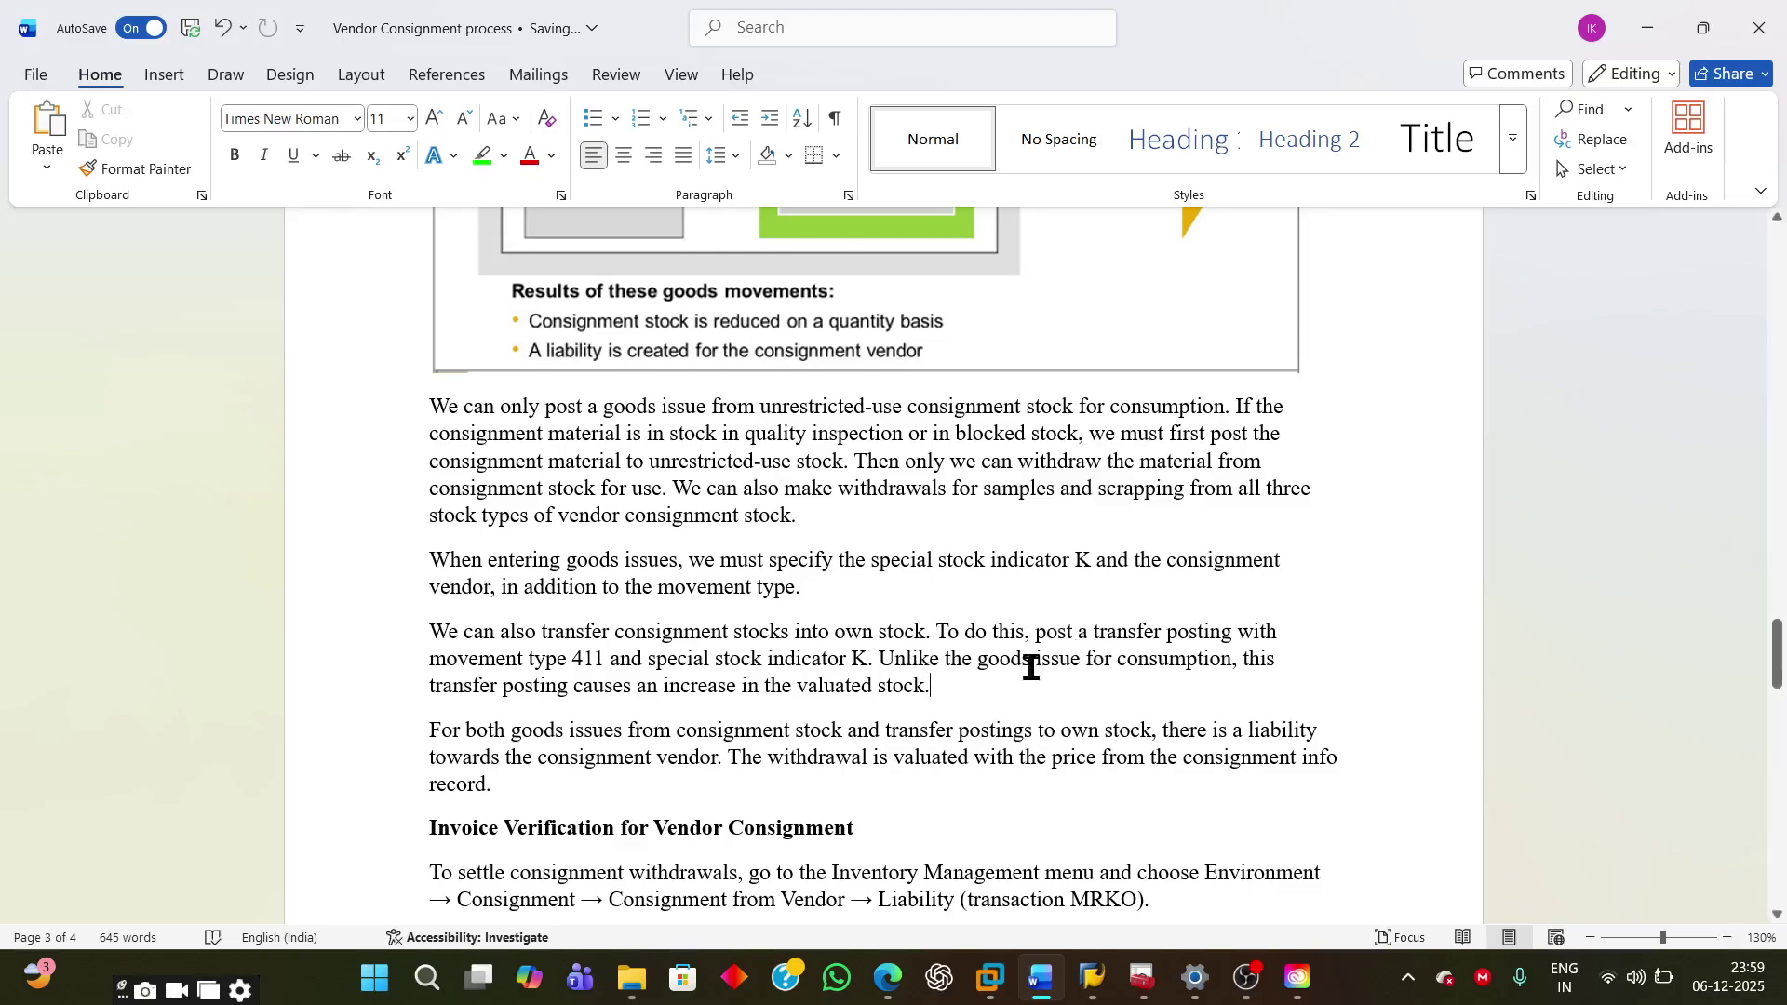
Step: Switch to the SAP Transfer Posting session and exit it without saving the entered document
{"action": "left_click", "coordinate": [1094, 977]}
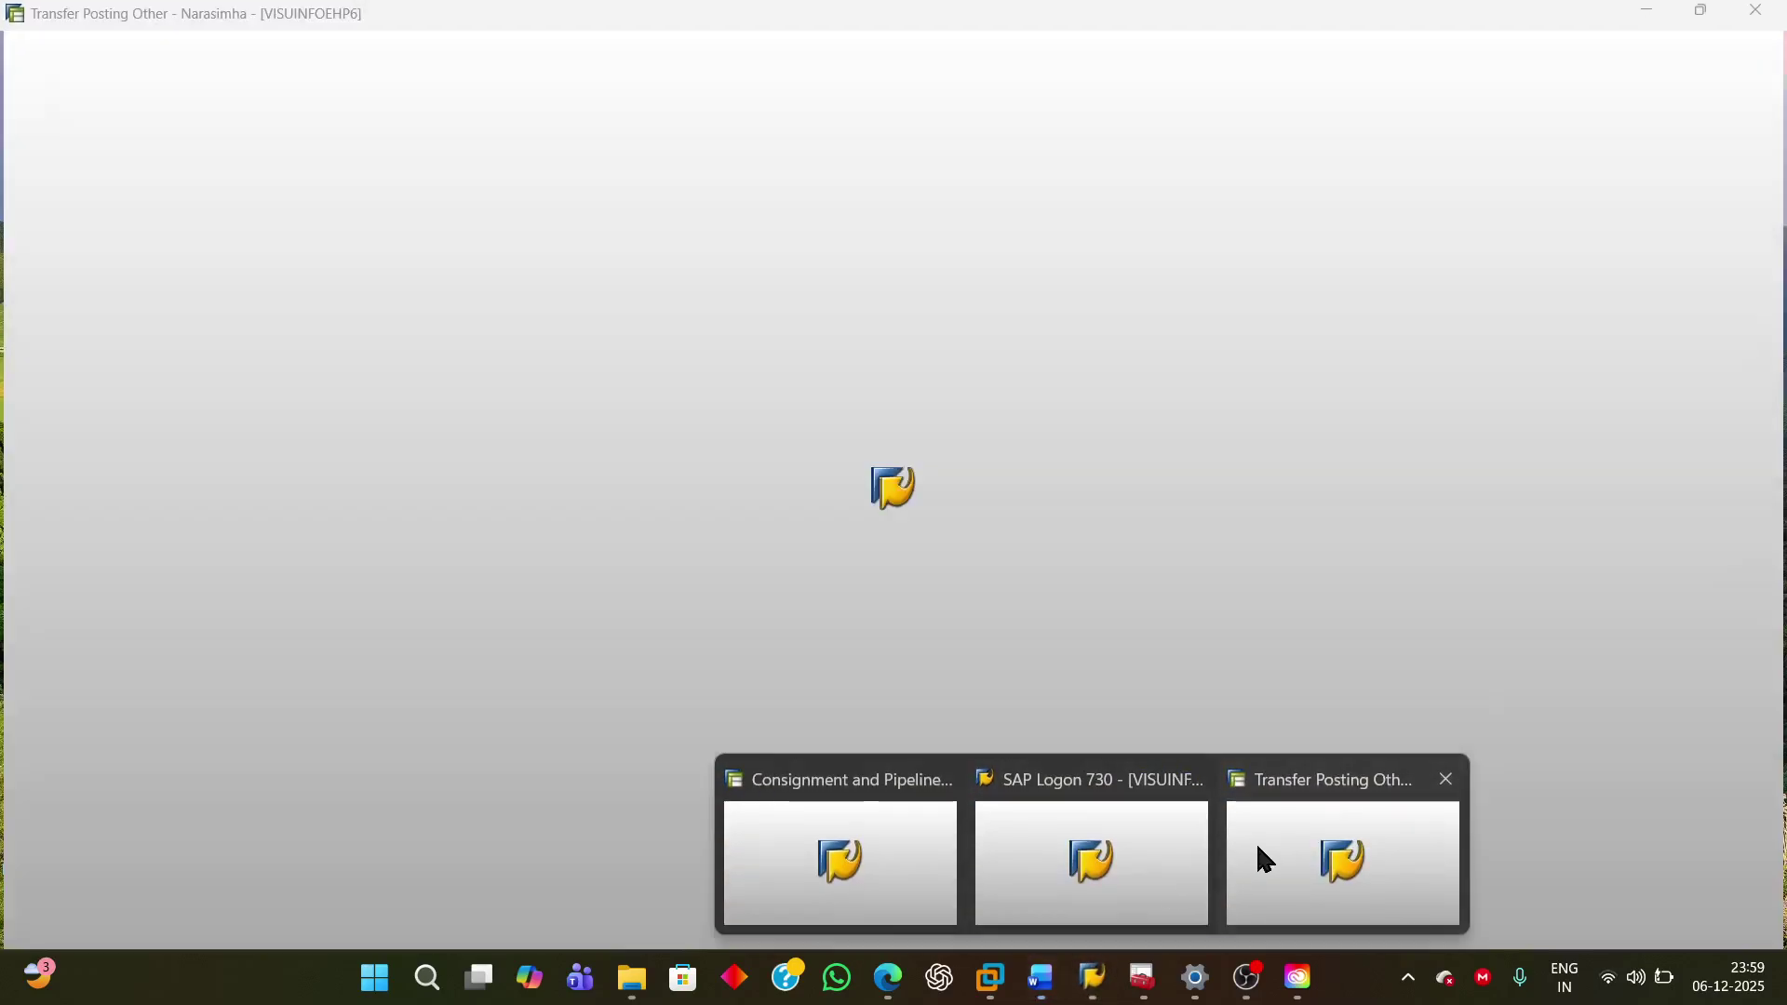
{"action": "left_click", "coordinate": [1255, 842]}
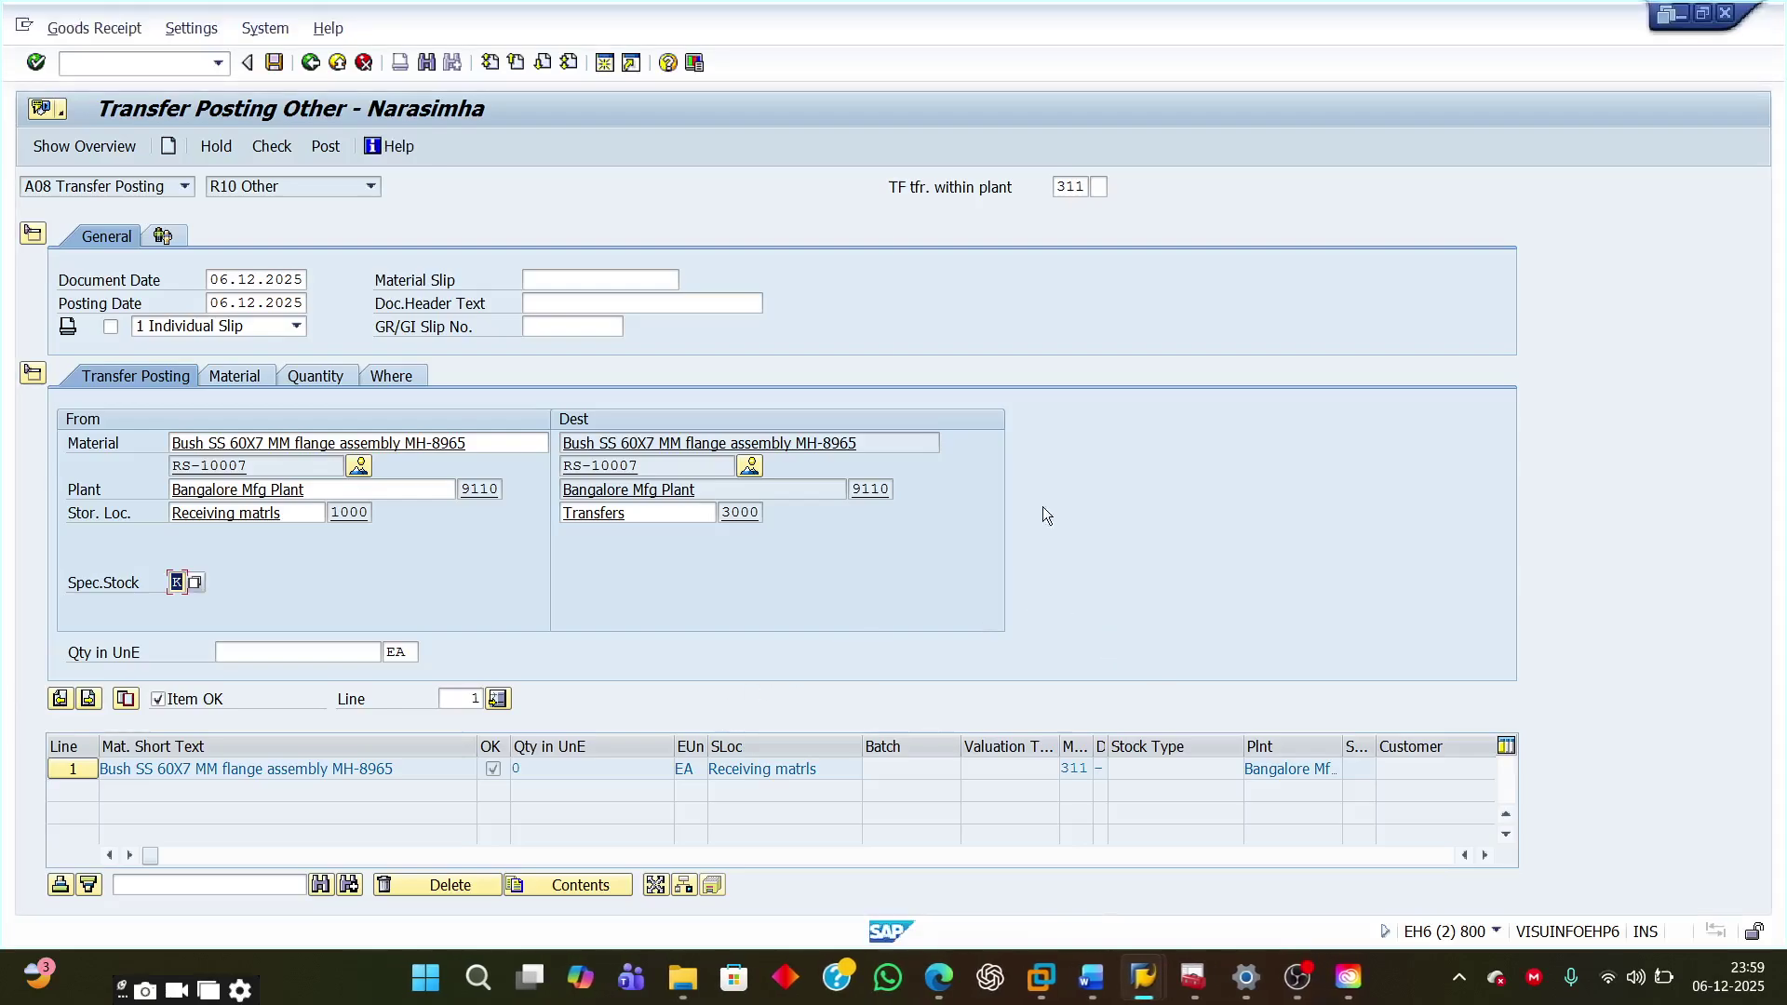
{"action": "left_click", "coordinate": [310, 63]}
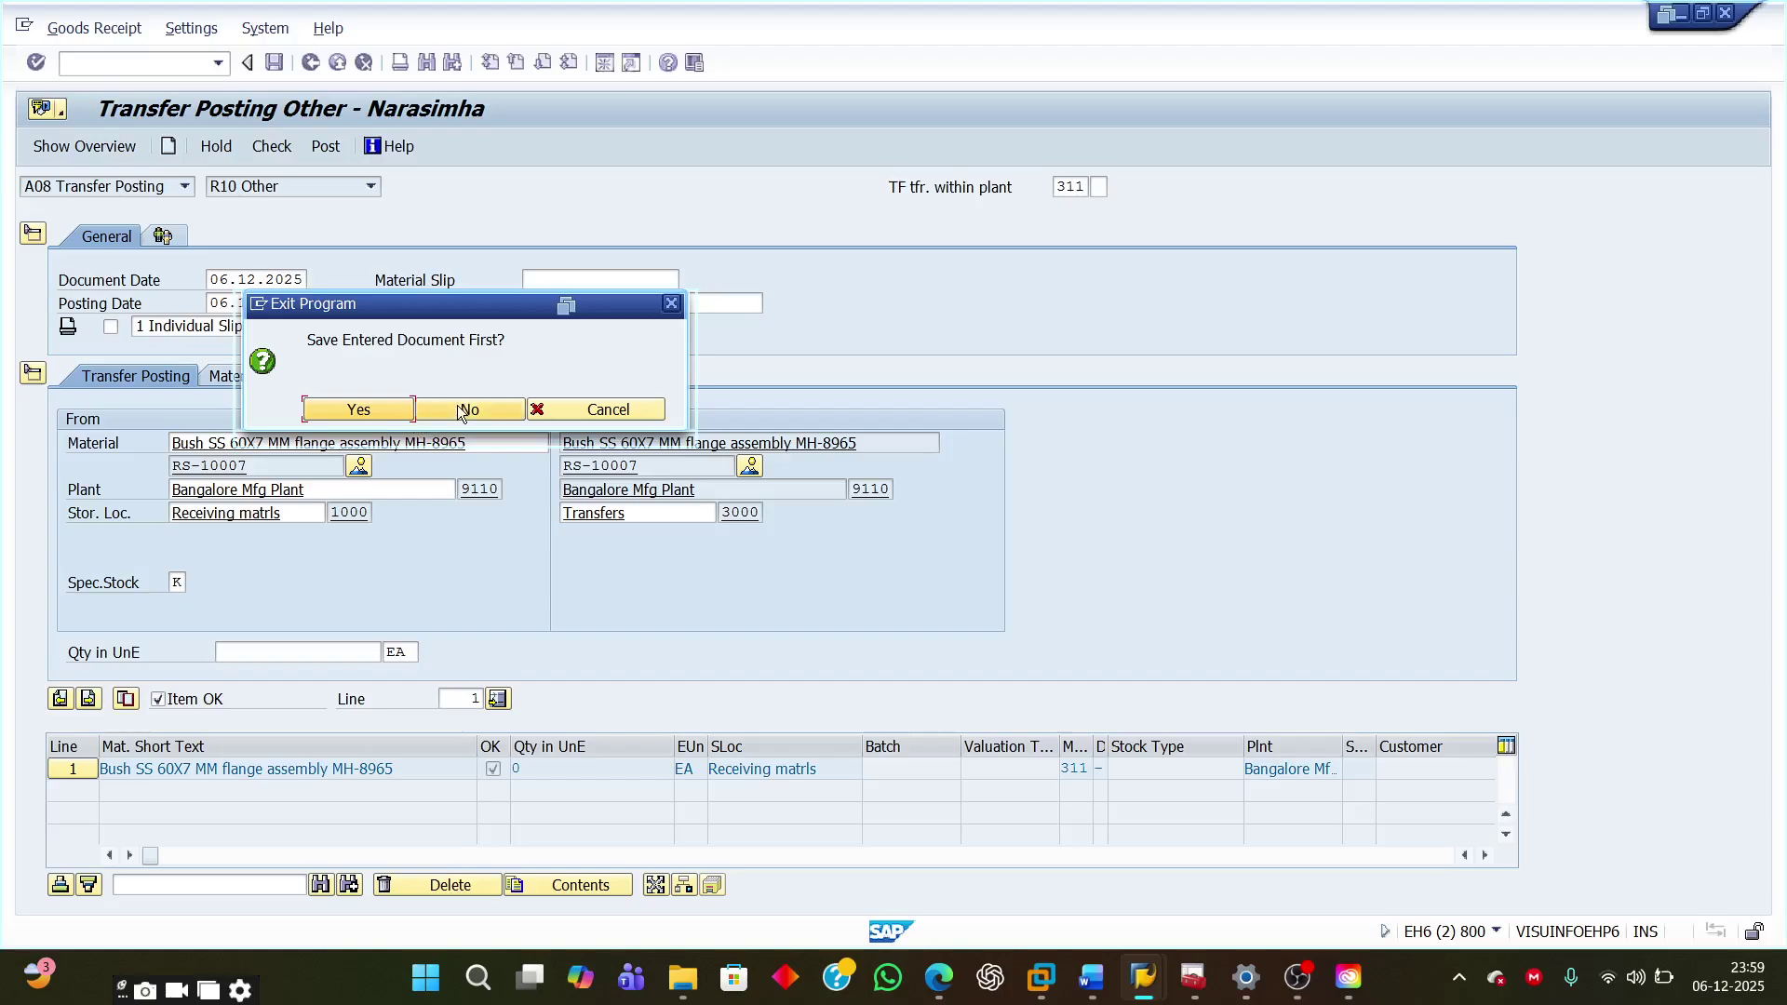
{"action": "left_click", "coordinate": [463, 410]}
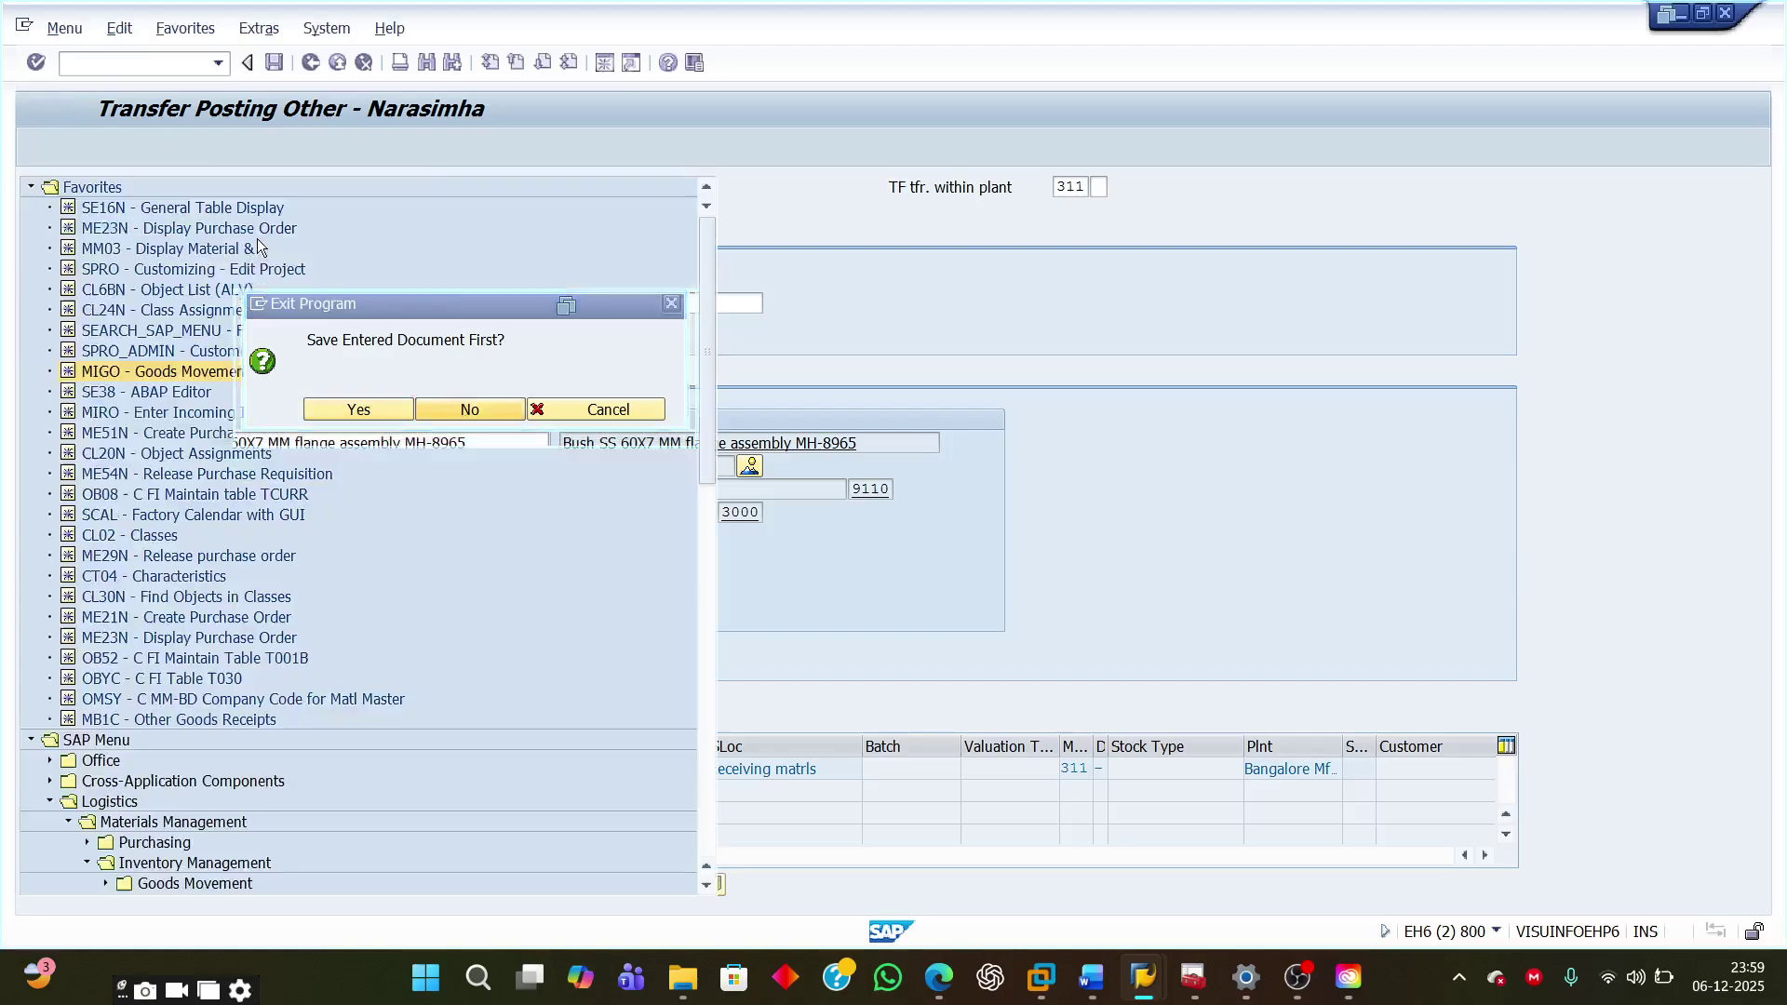
Step: Start MIGO - Goods Movement, set the transaction to A07 Goods Issue, and enter material RS-10004
{"action": "double_click", "coordinate": [172, 372]}
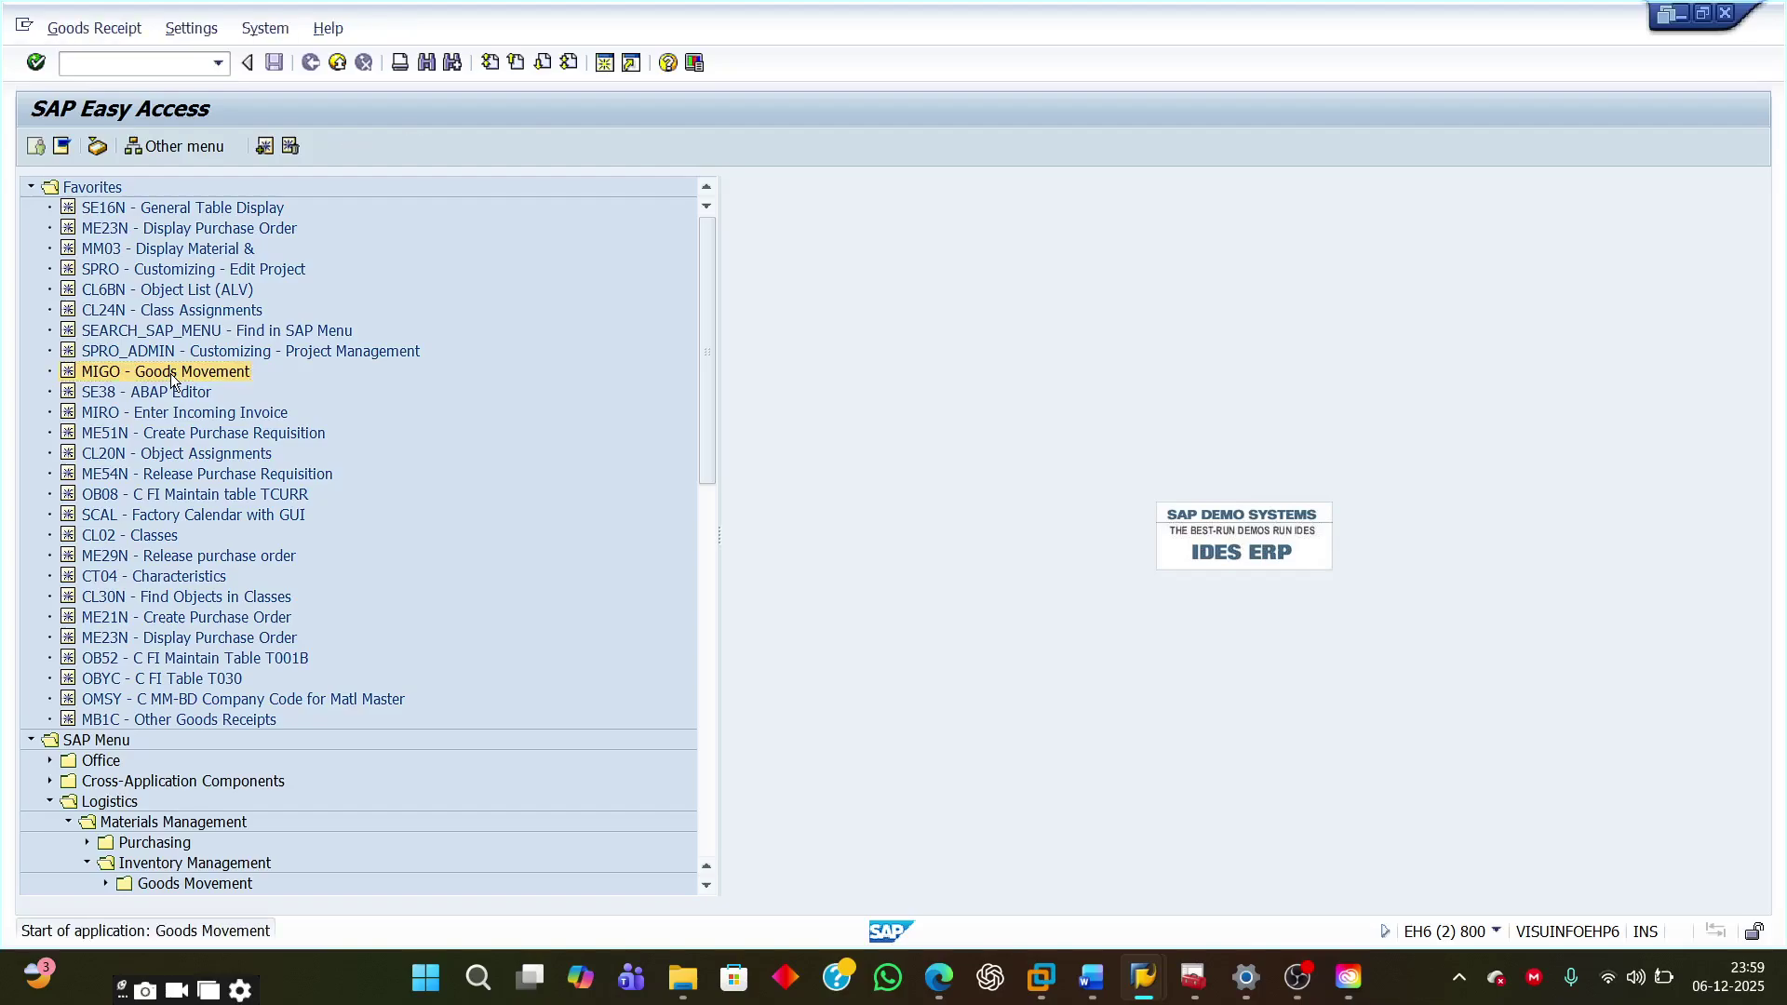
{"action": "left_click", "coordinate": [188, 182]}
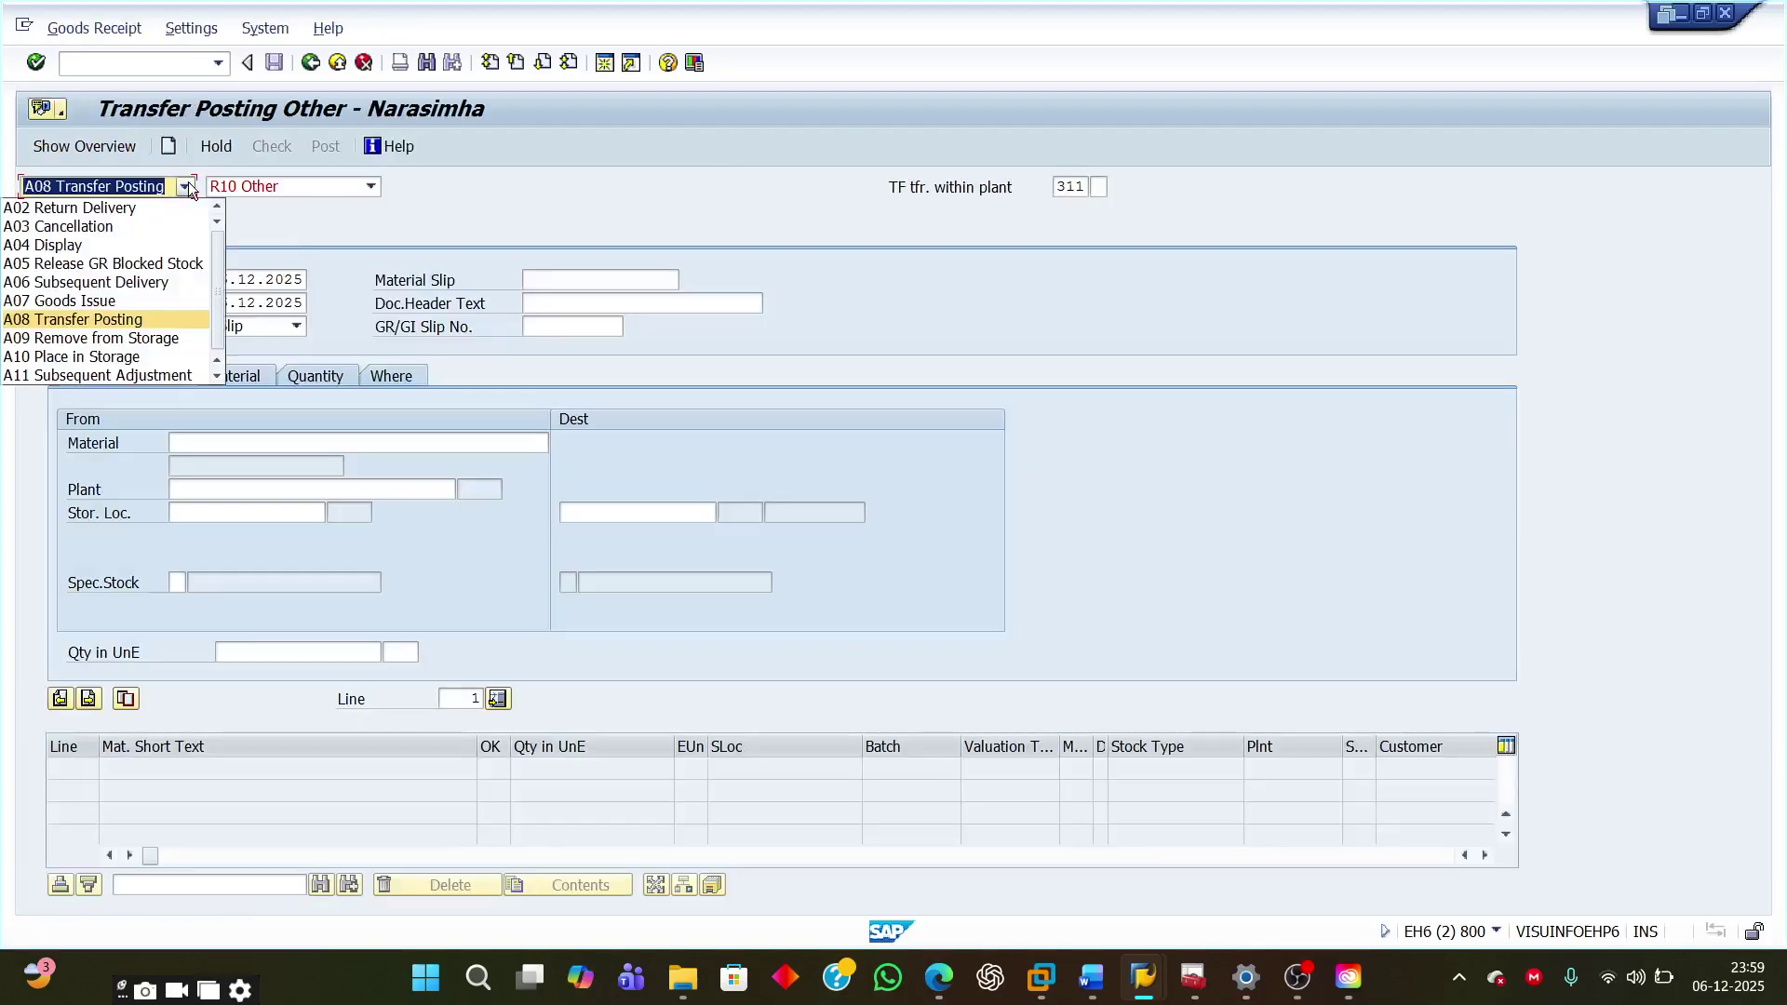
{"action": "left_click", "coordinate": [93, 299]}
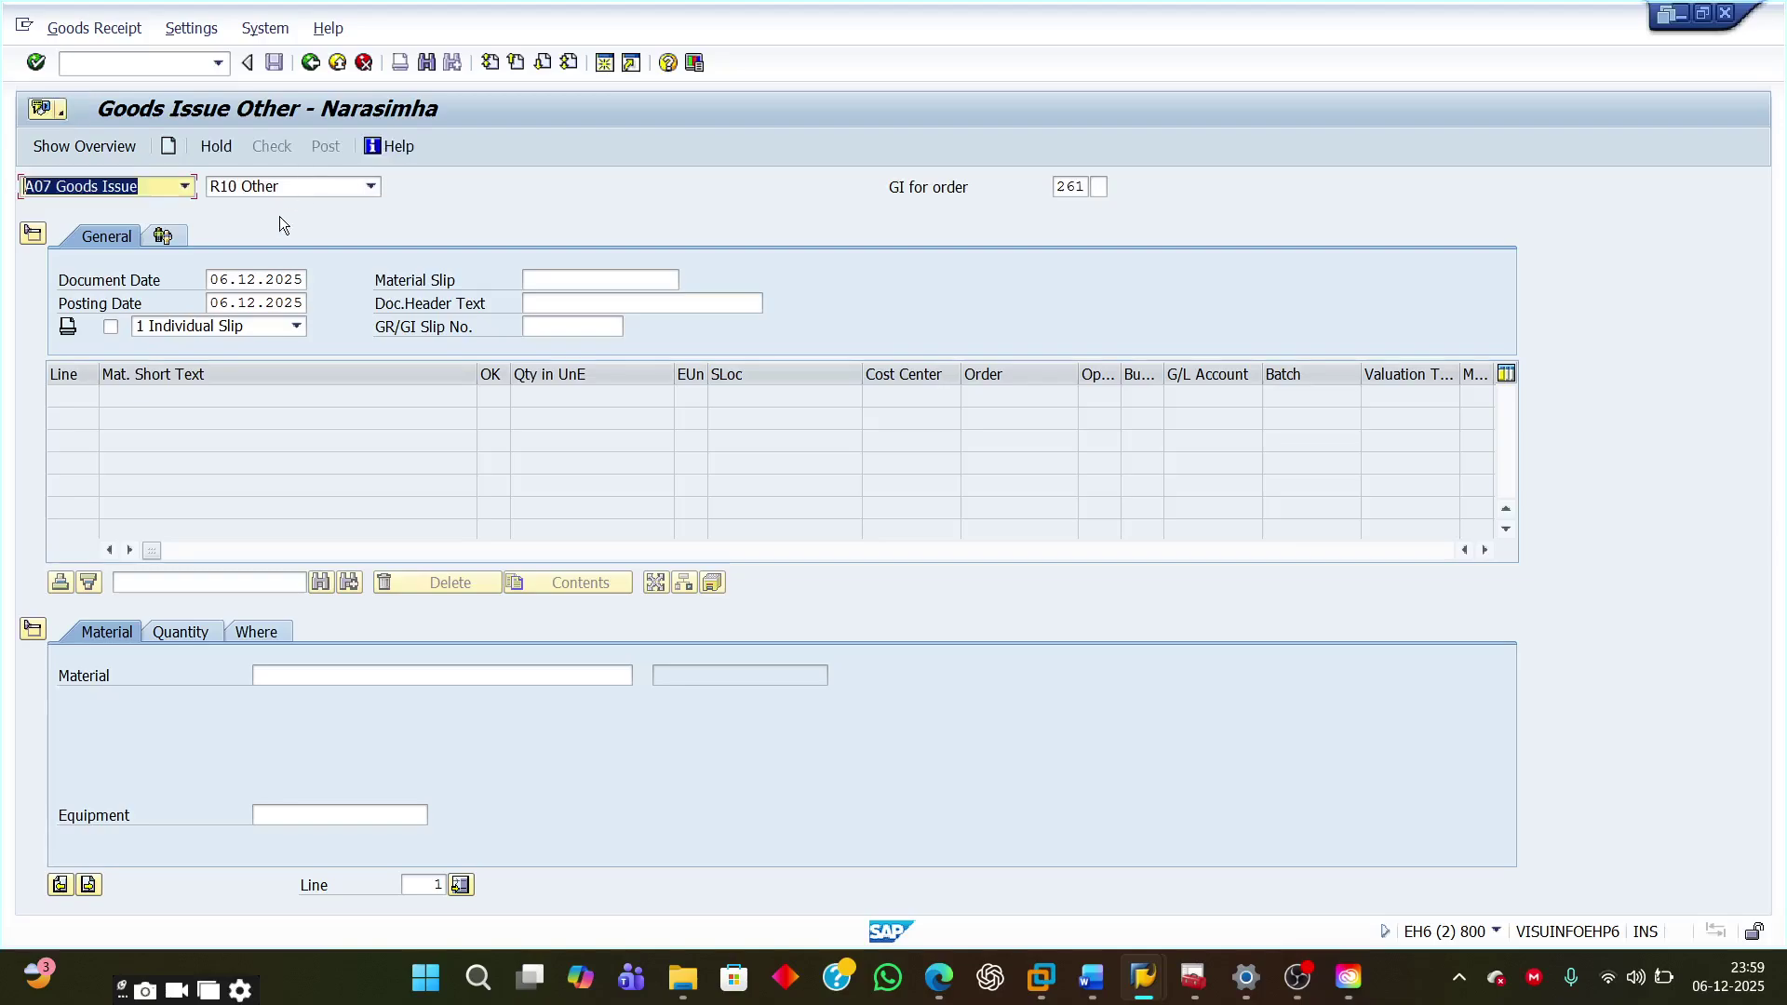
{"action": "left_click", "coordinate": [307, 677]}
{"action": "left_click", "coordinate": [310, 679]}
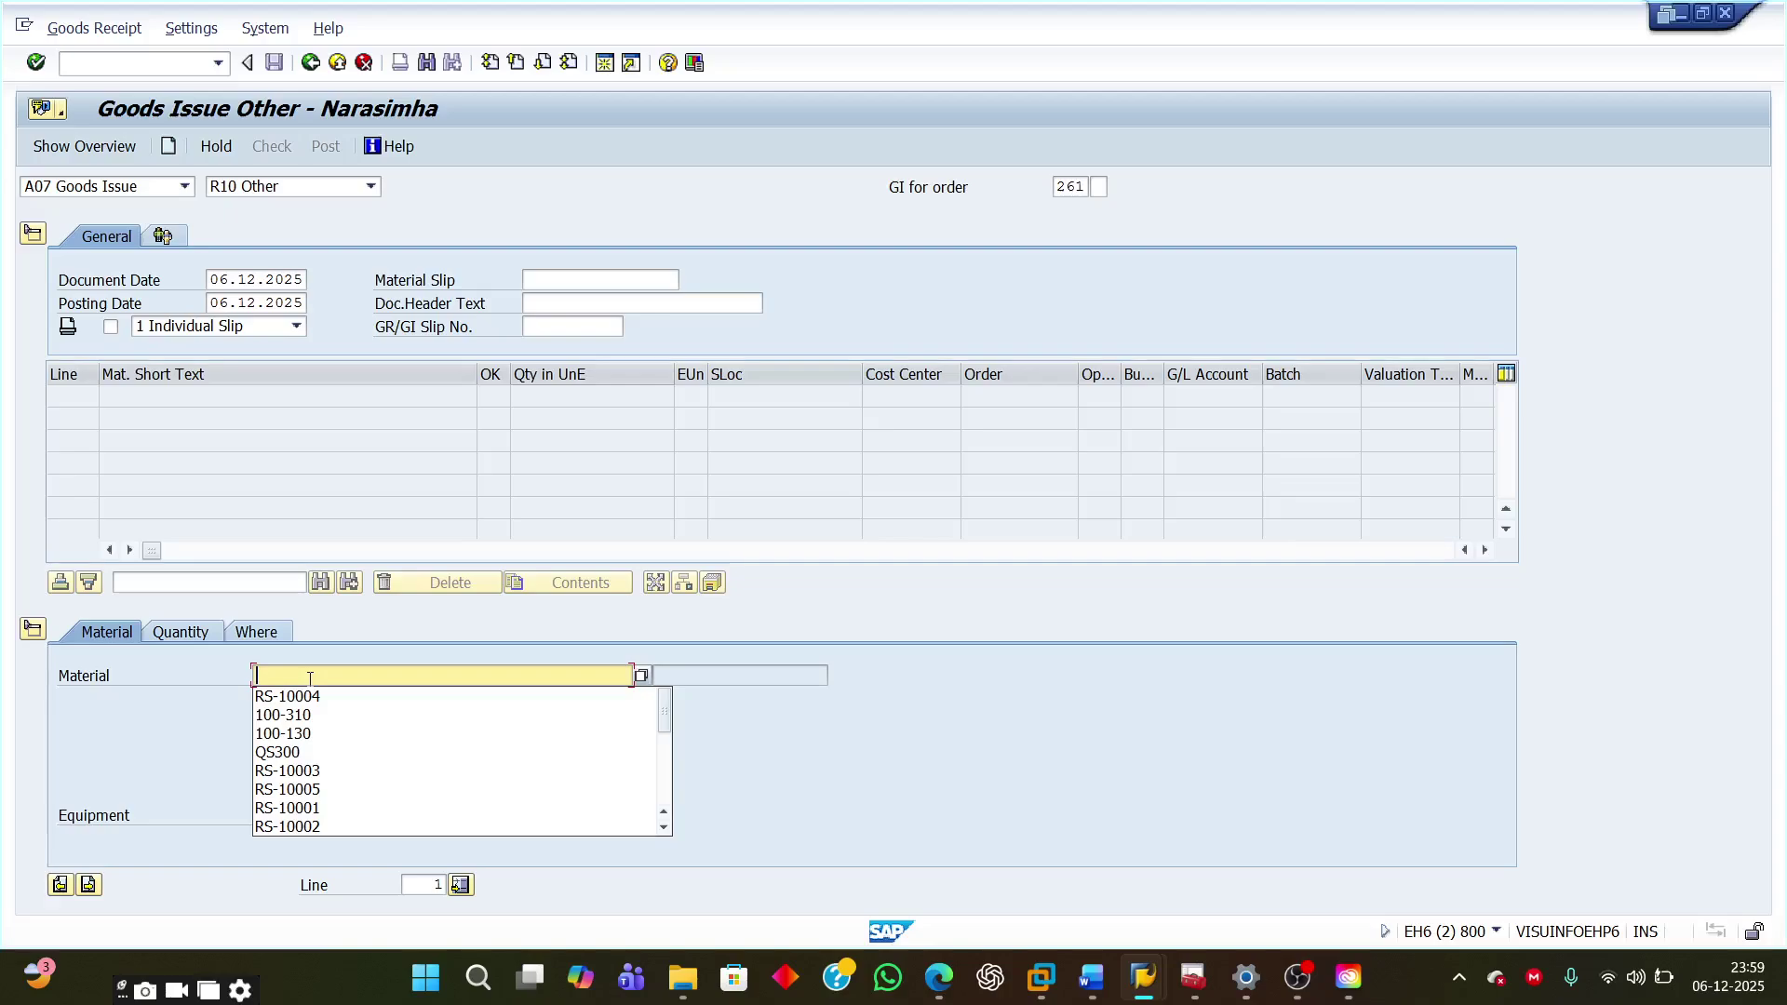
{"action": "left_click", "coordinate": [307, 698]}
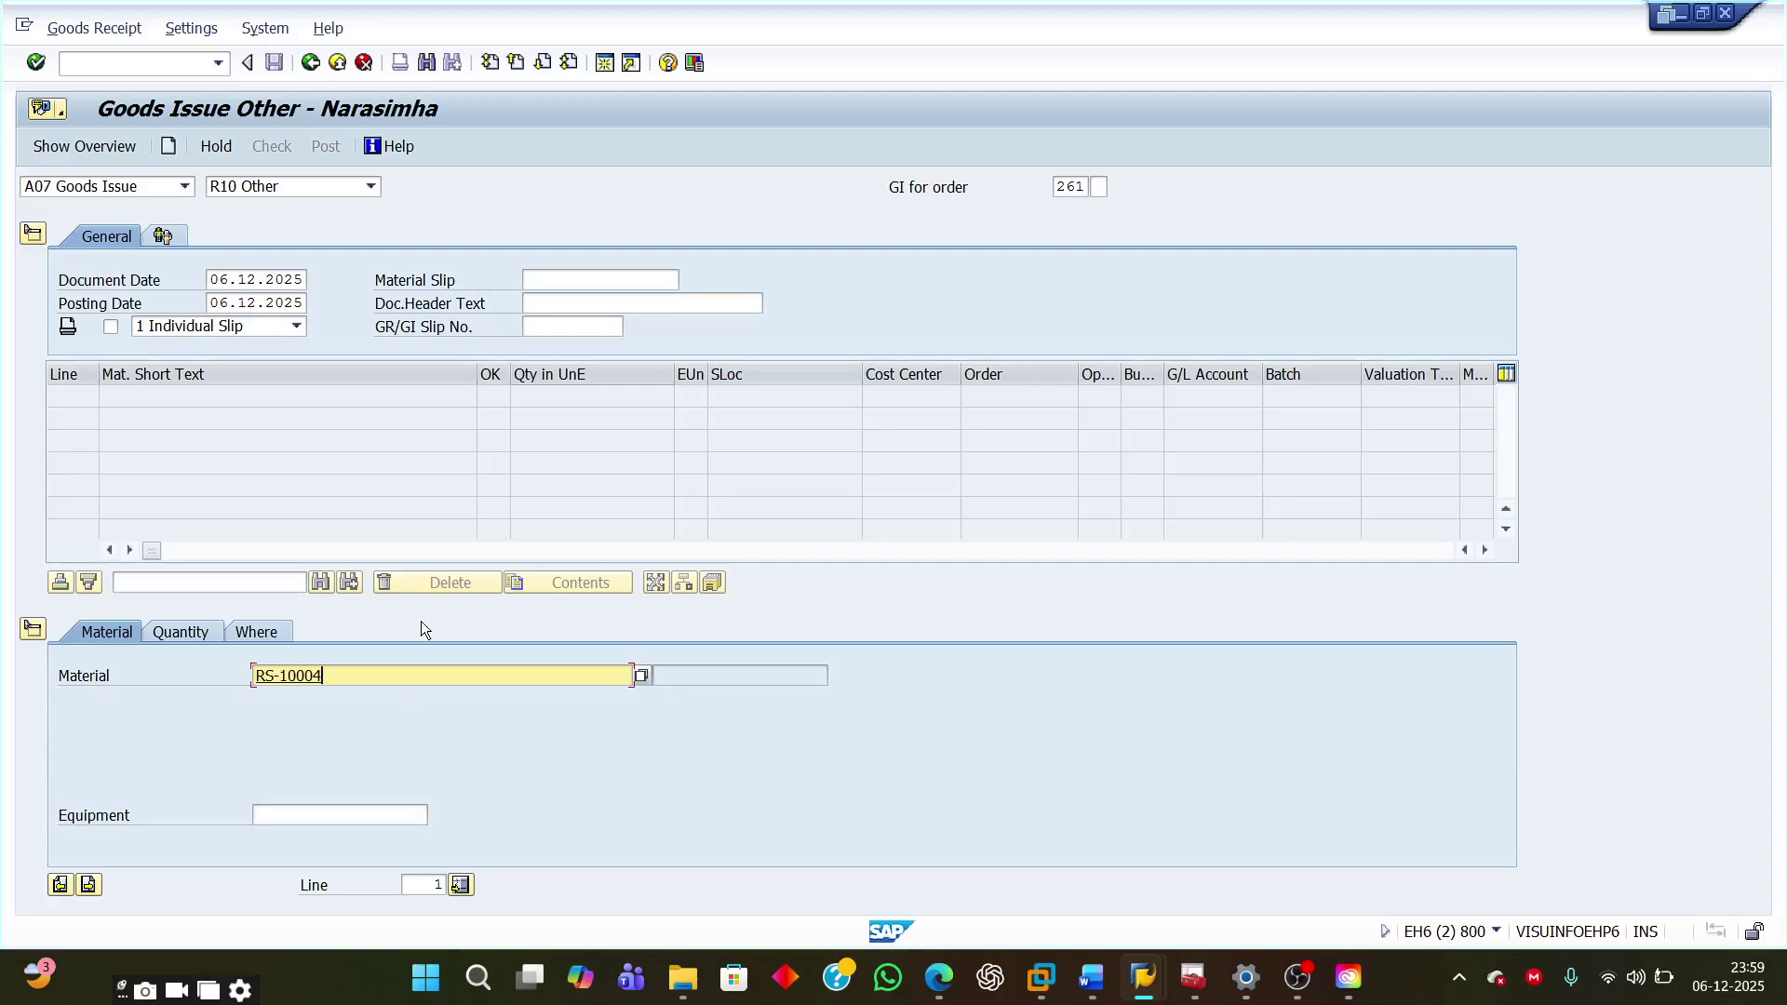
{"action": "key", "text": "Return"}
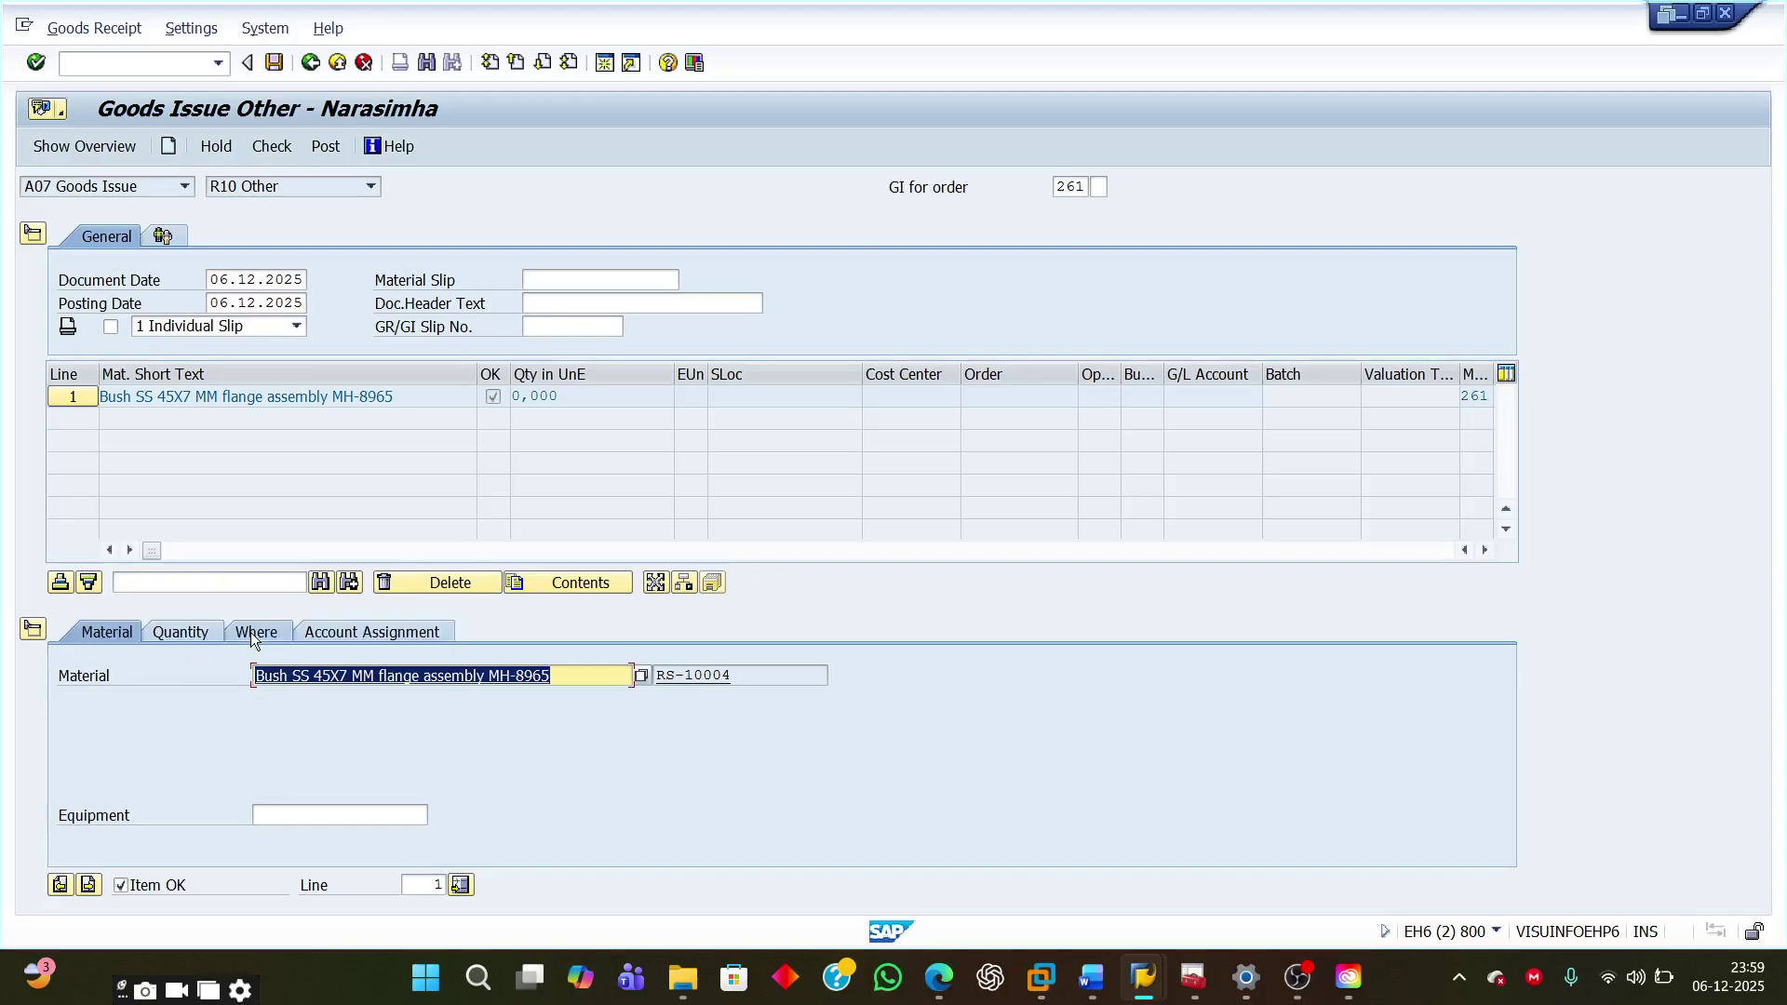
Step: Set the special stock indicator beside the goods issue item's movement type 261 to K, Consignment (vendor)
{"action": "left_click", "coordinate": [250, 633]}
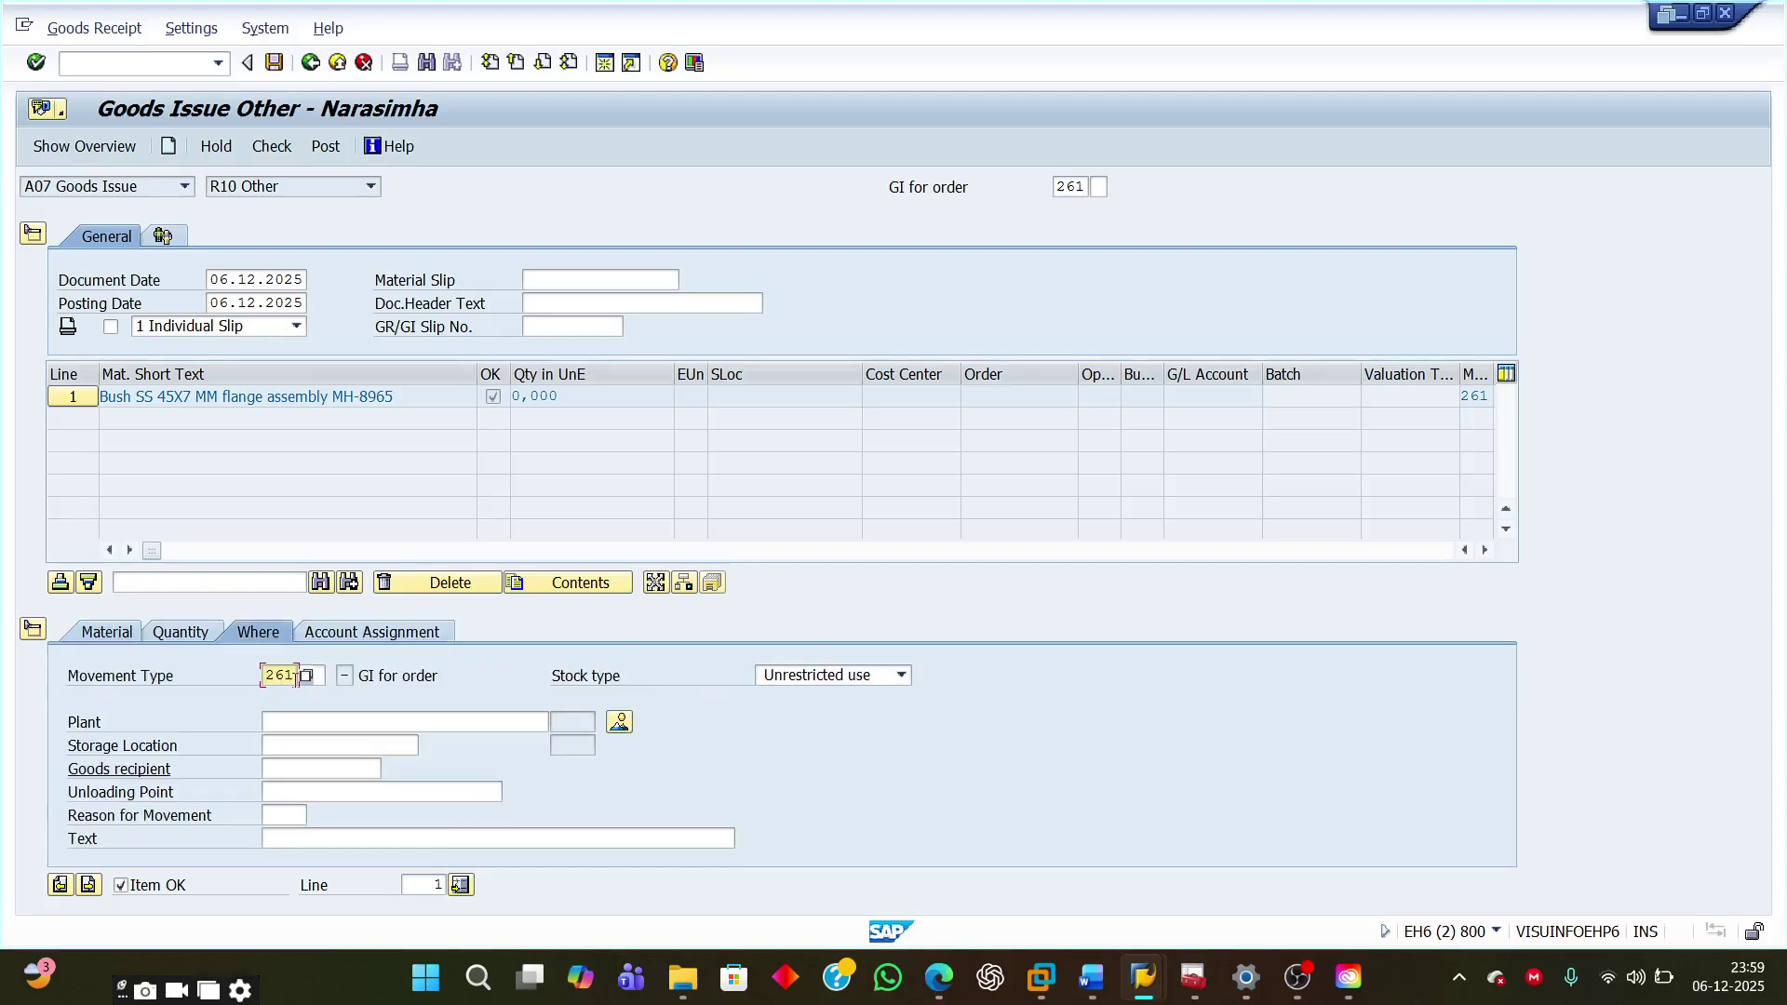
{"action": "left_click", "coordinate": [316, 675]}
{"action": "left_click", "coordinate": [276, 676]}
{"action": "left_click", "coordinate": [325, 674]}
{"action": "left_click", "coordinate": [333, 676]}
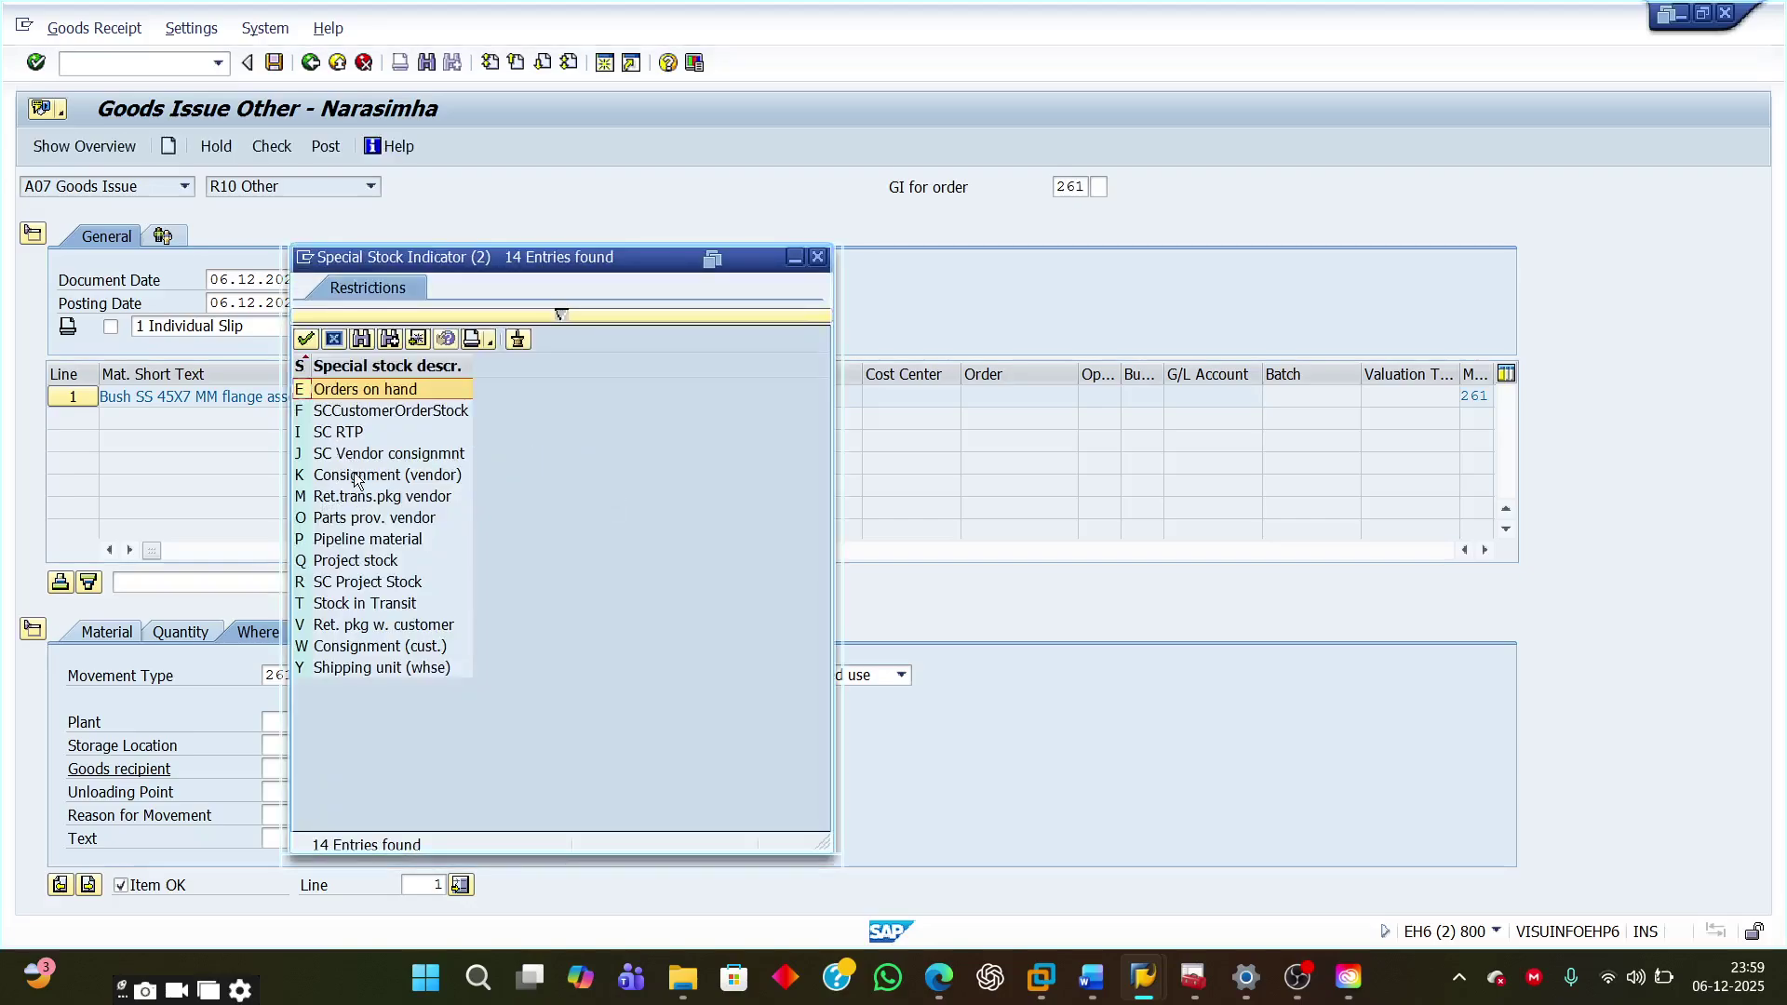
{"action": "double_click", "coordinate": [355, 476]}
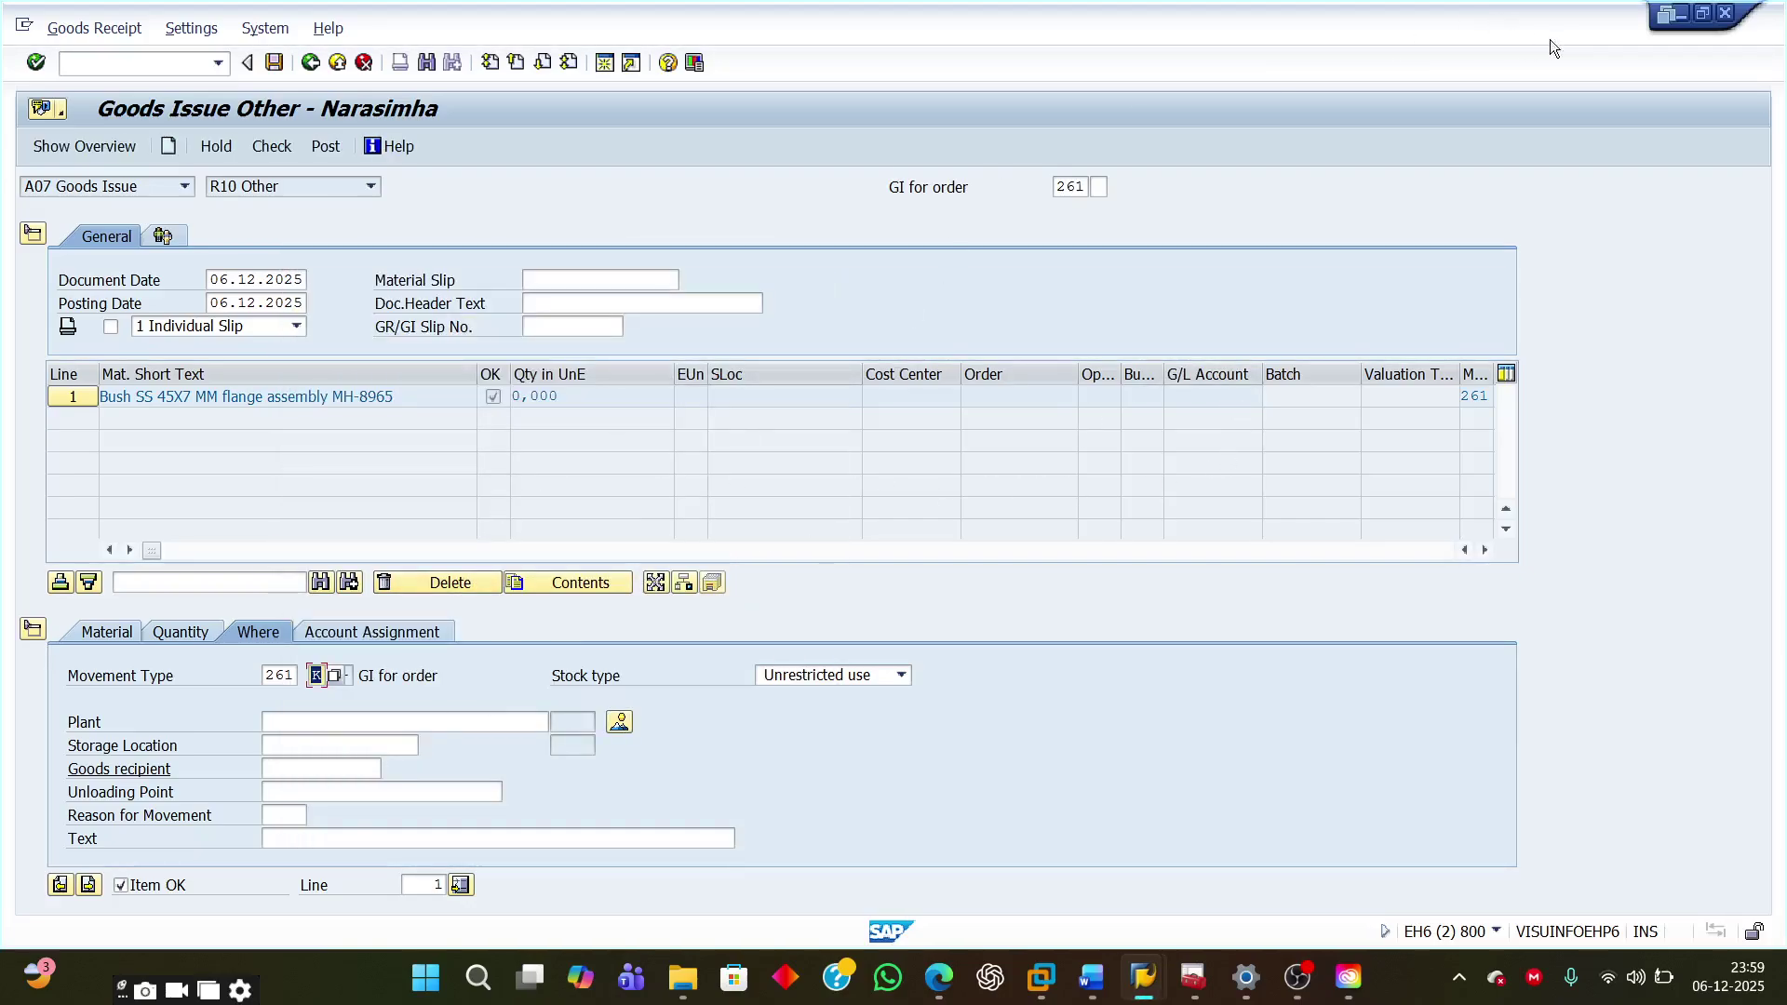
Step: Check the consignment-to-own-stock paragraph in the Word document, return to SAP, and exit the goods issue without saving it
{"action": "left_click", "coordinate": [1688, 15]}
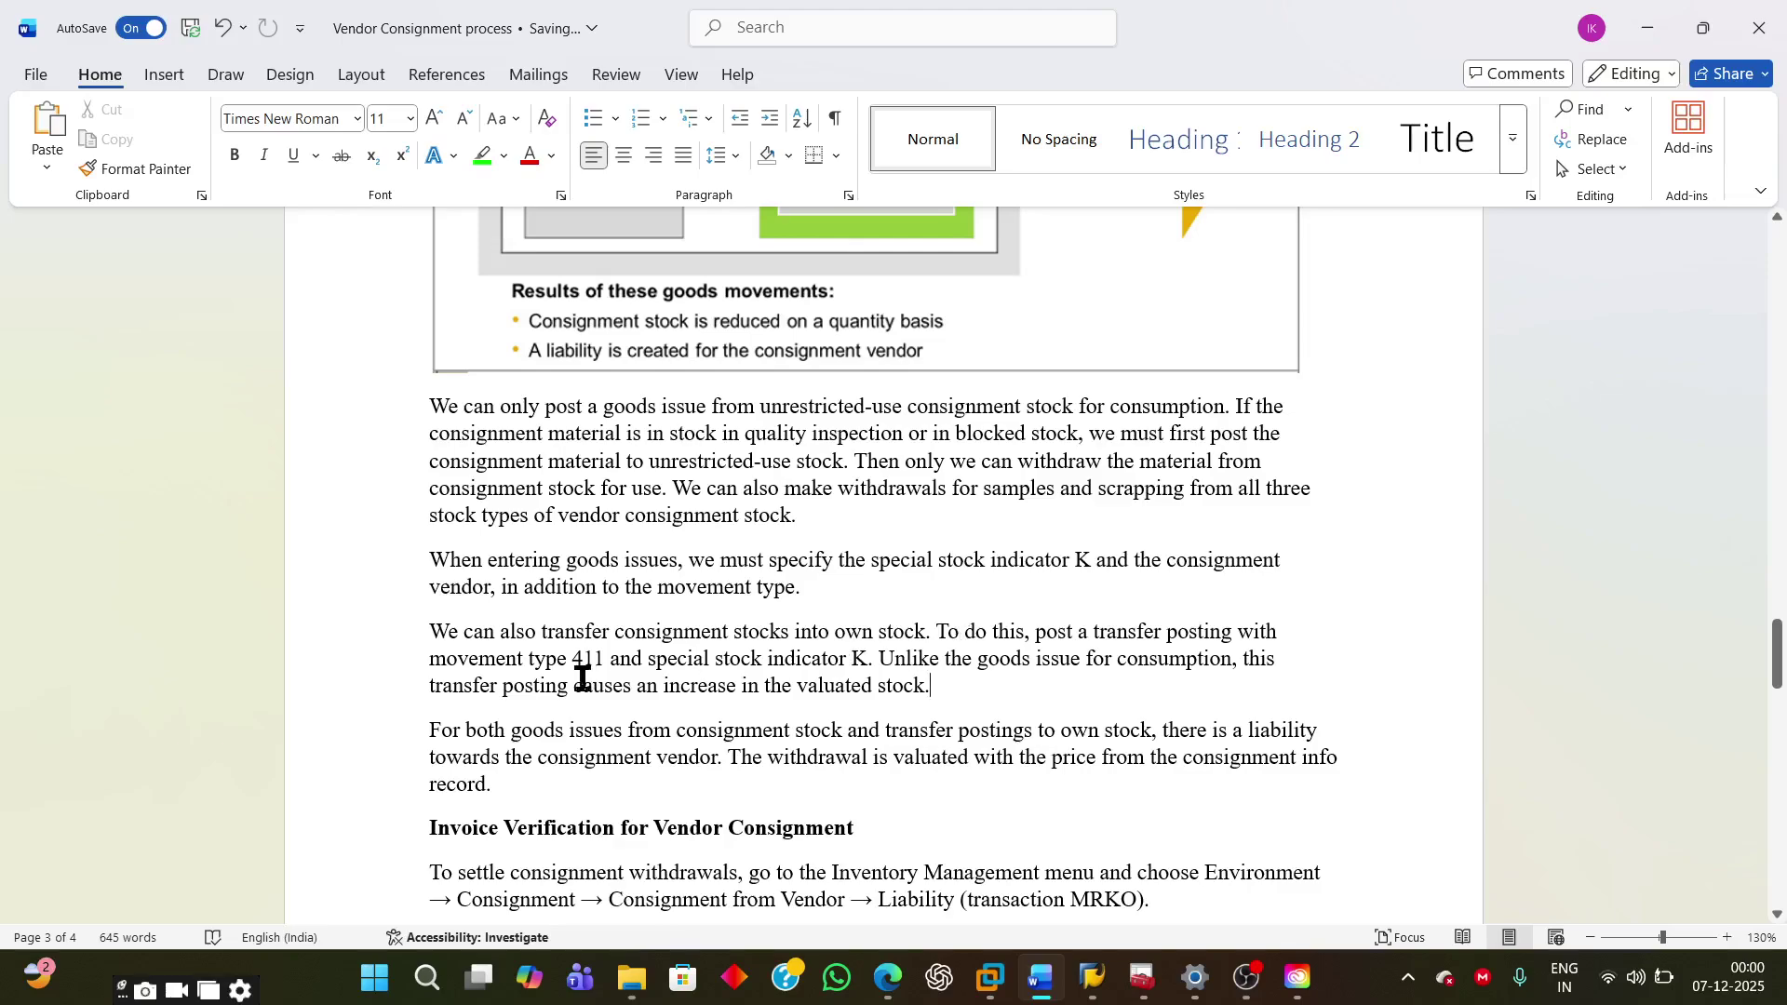
{"action": "mouse_move", "coordinate": [1096, 992]}
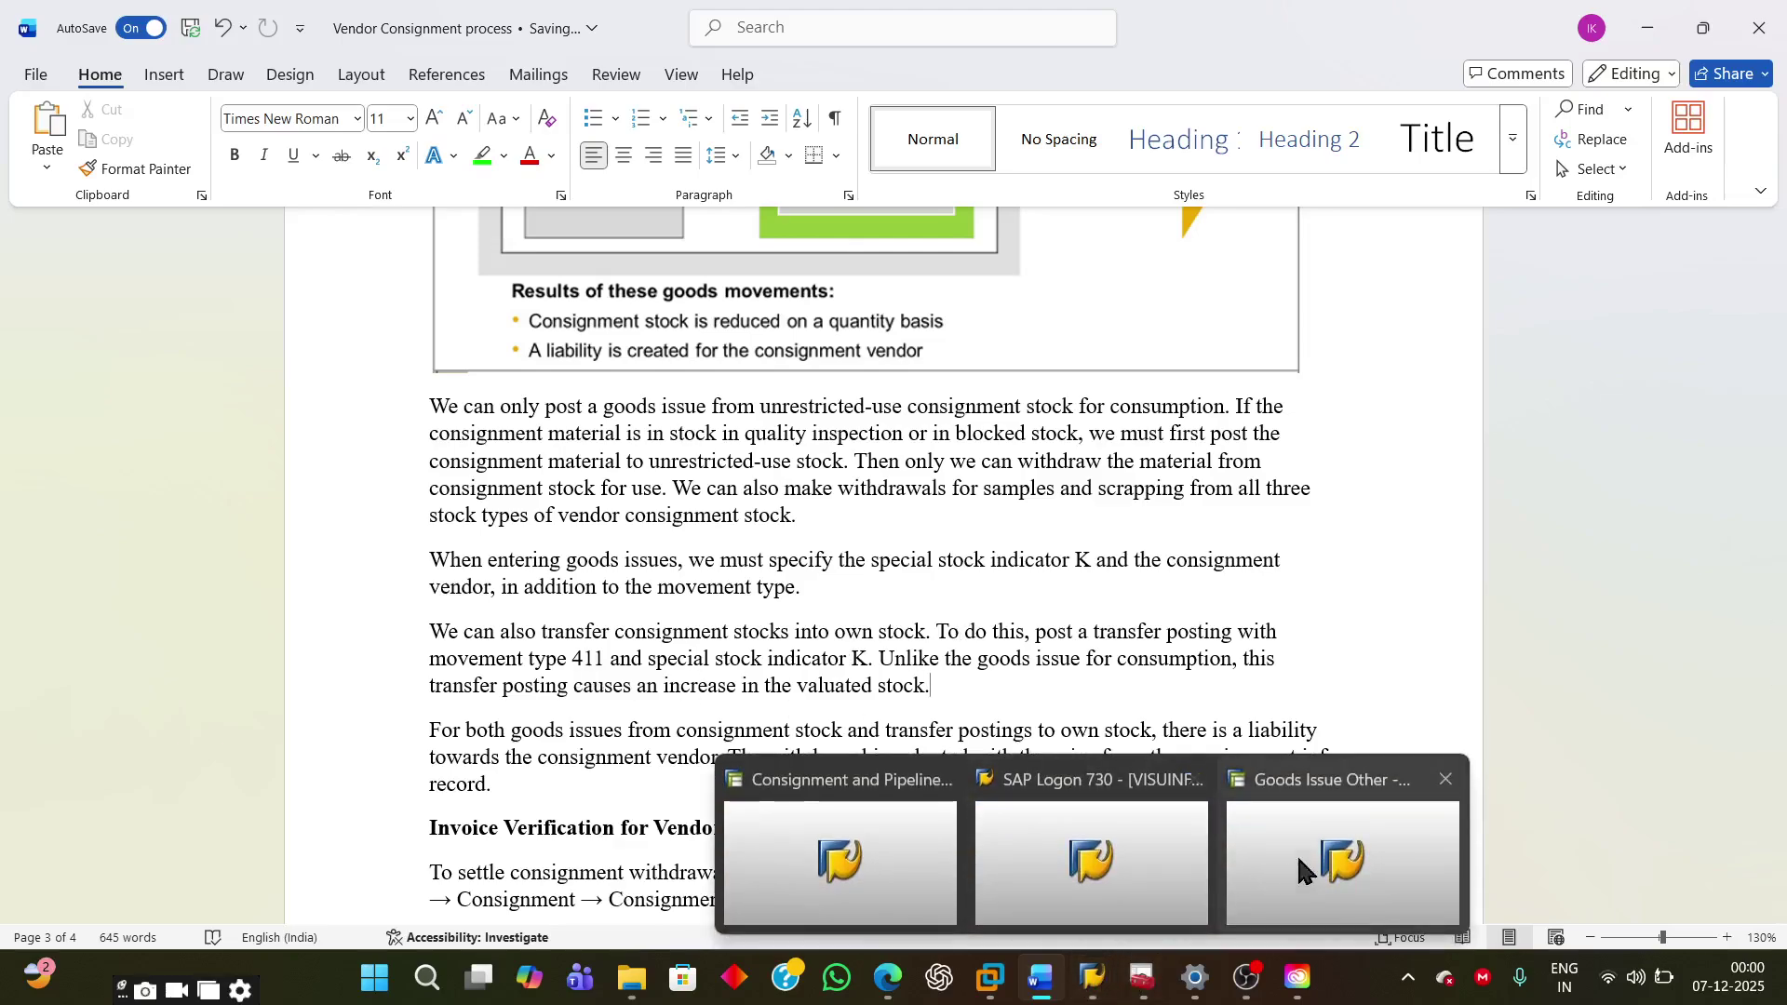
{"action": "left_click", "coordinate": [1303, 869]}
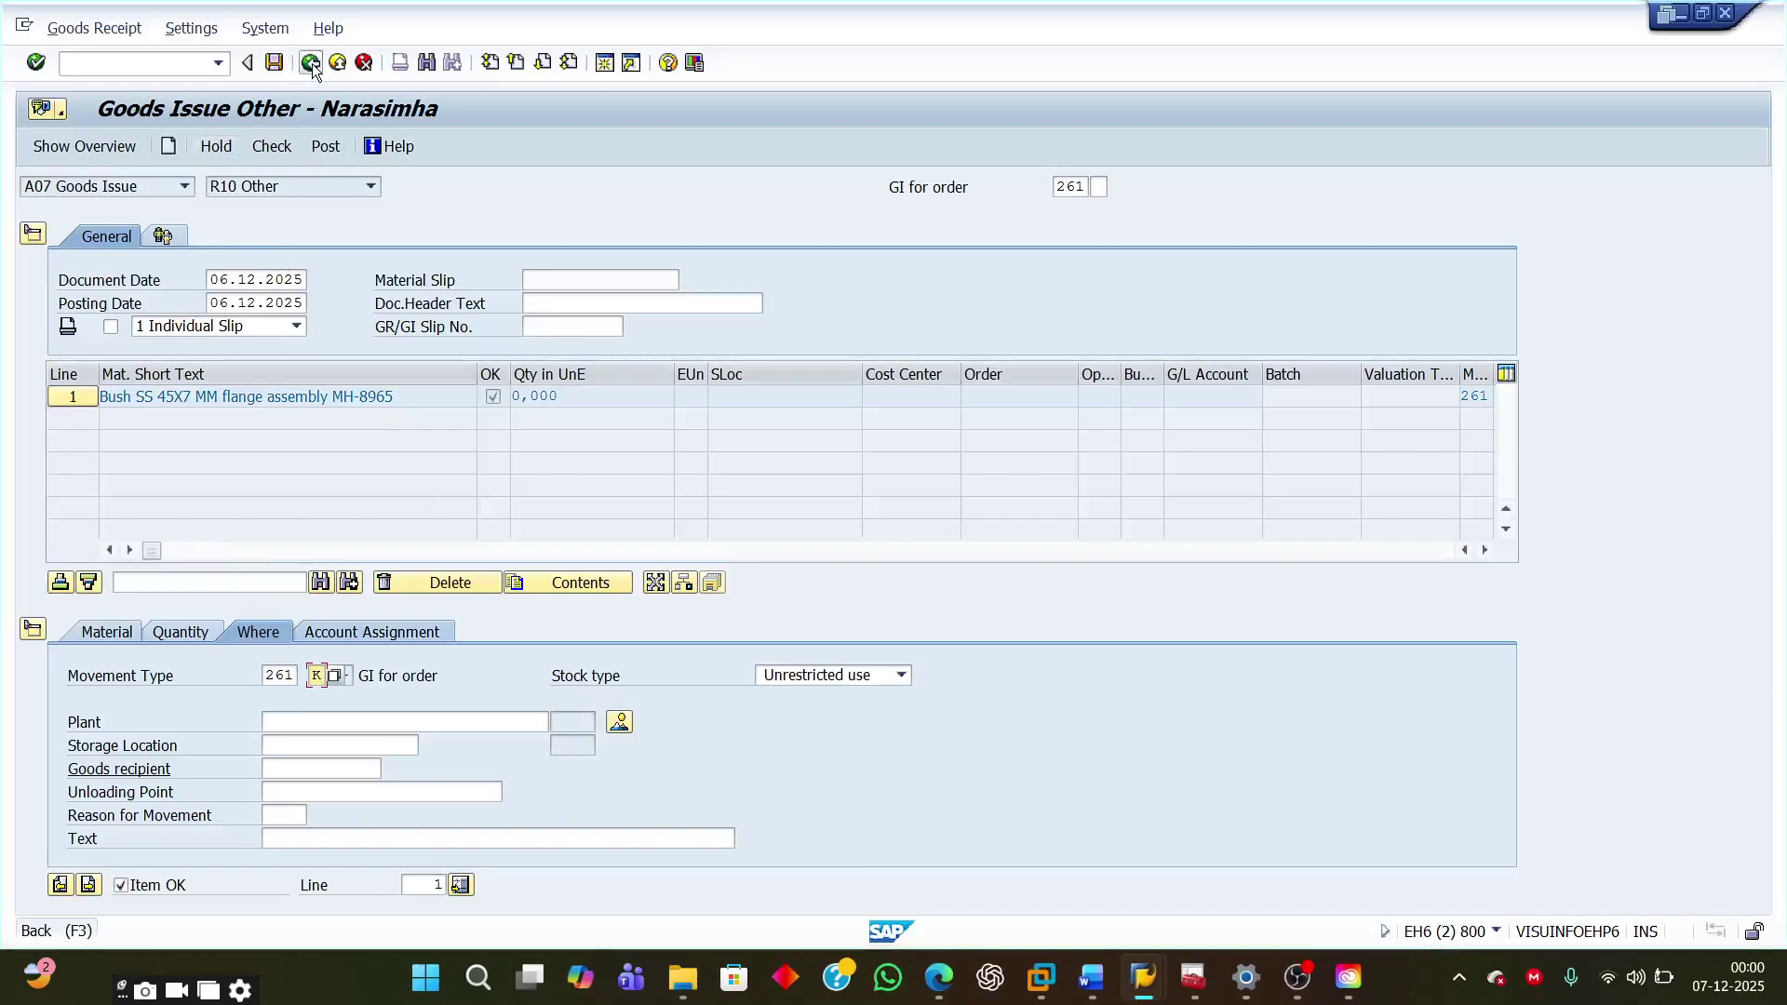
{"action": "key", "text": "shift+F3"}
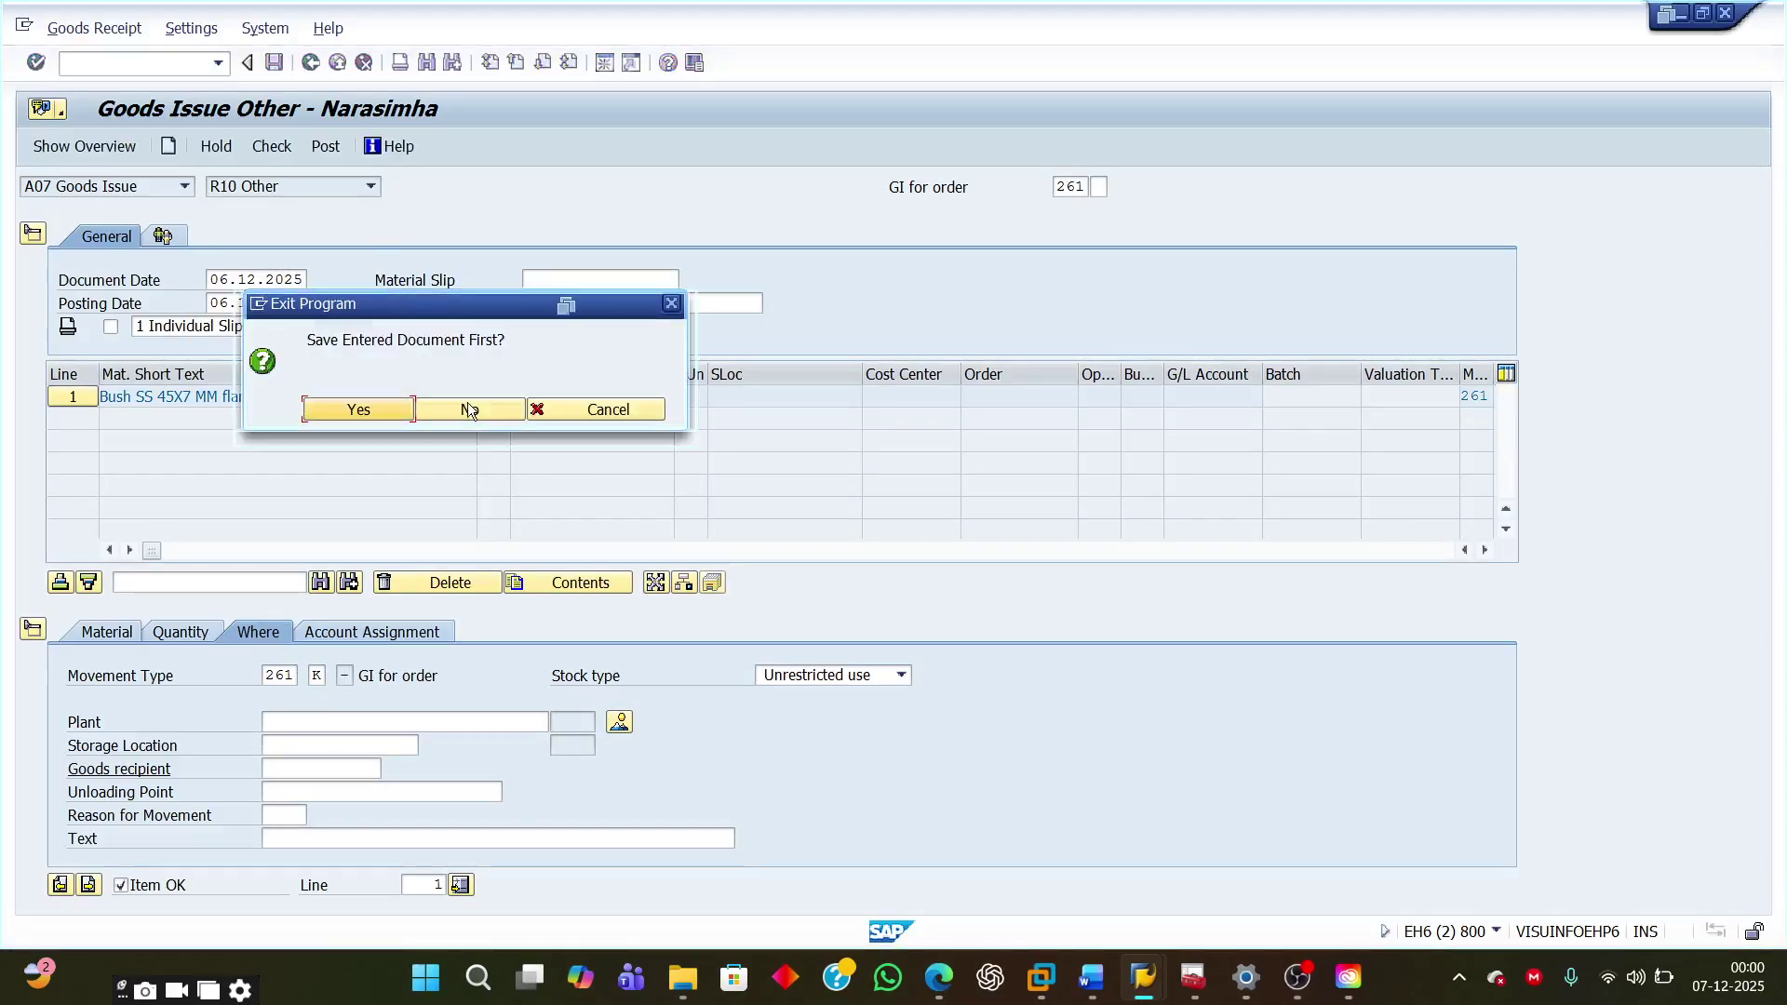
{"action": "key", "text": "Return"}
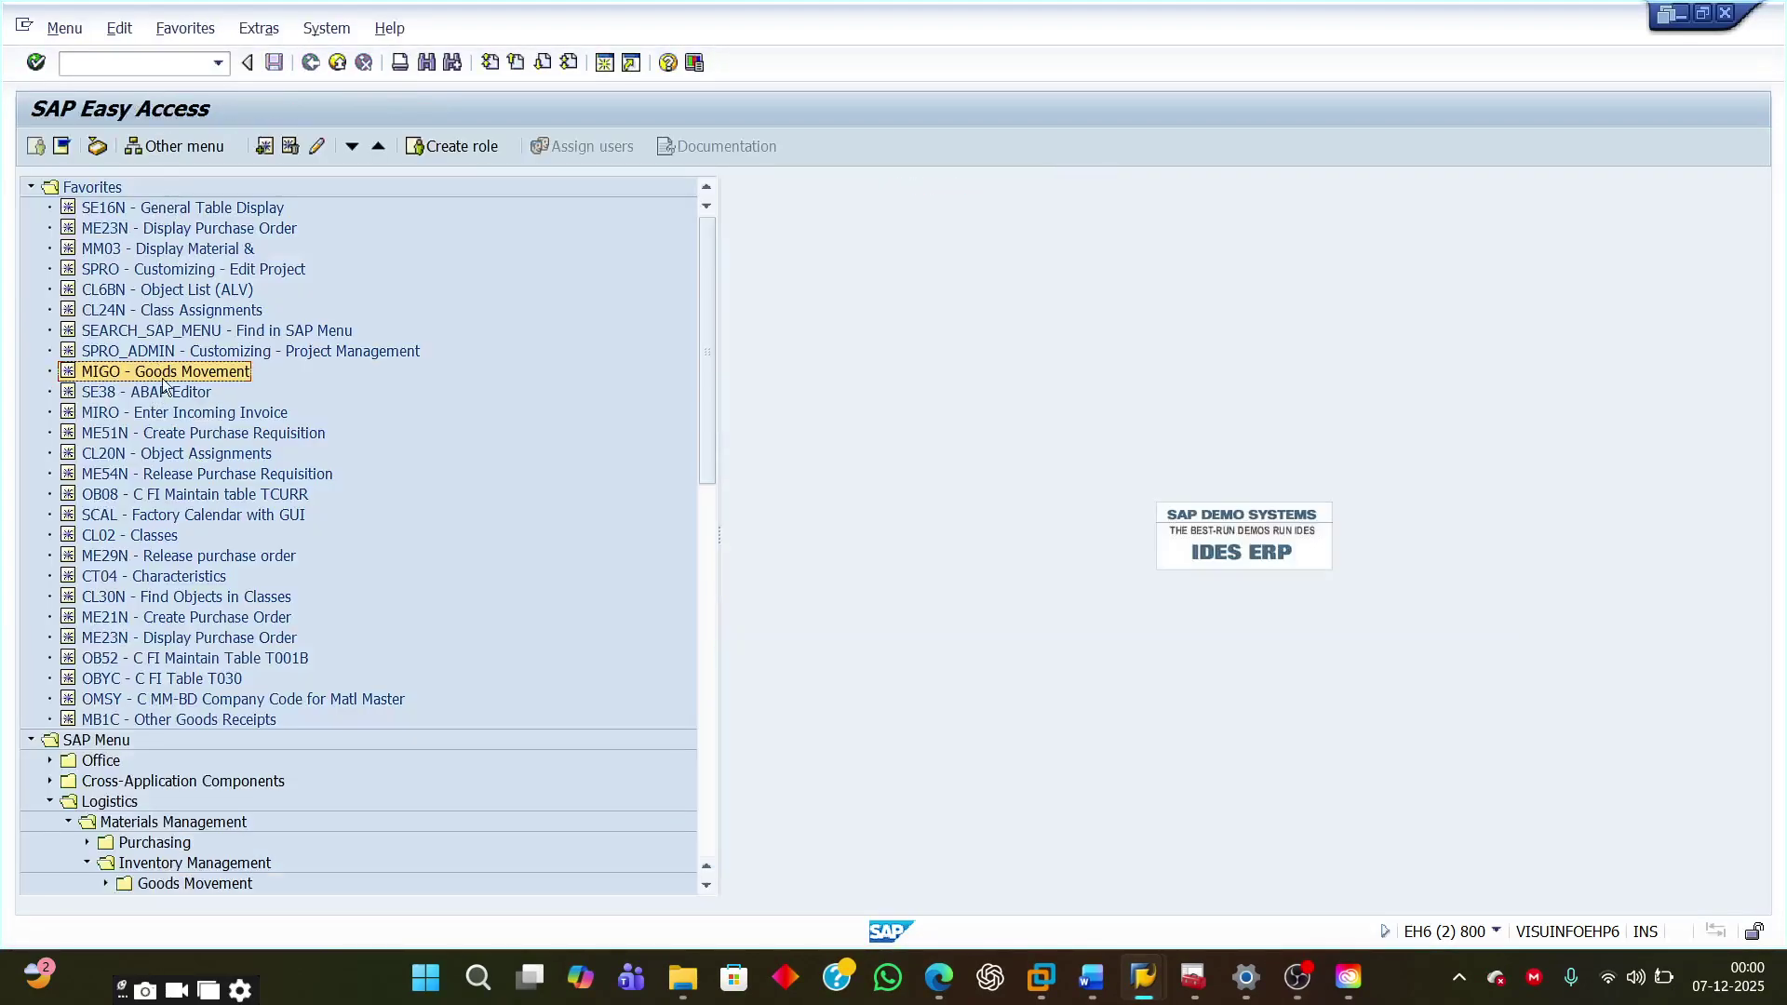
Step: Start MIGO - Goods Movement again and set the transaction to A08 Transfer Posting
{"action": "double_click", "coordinate": [173, 371]}
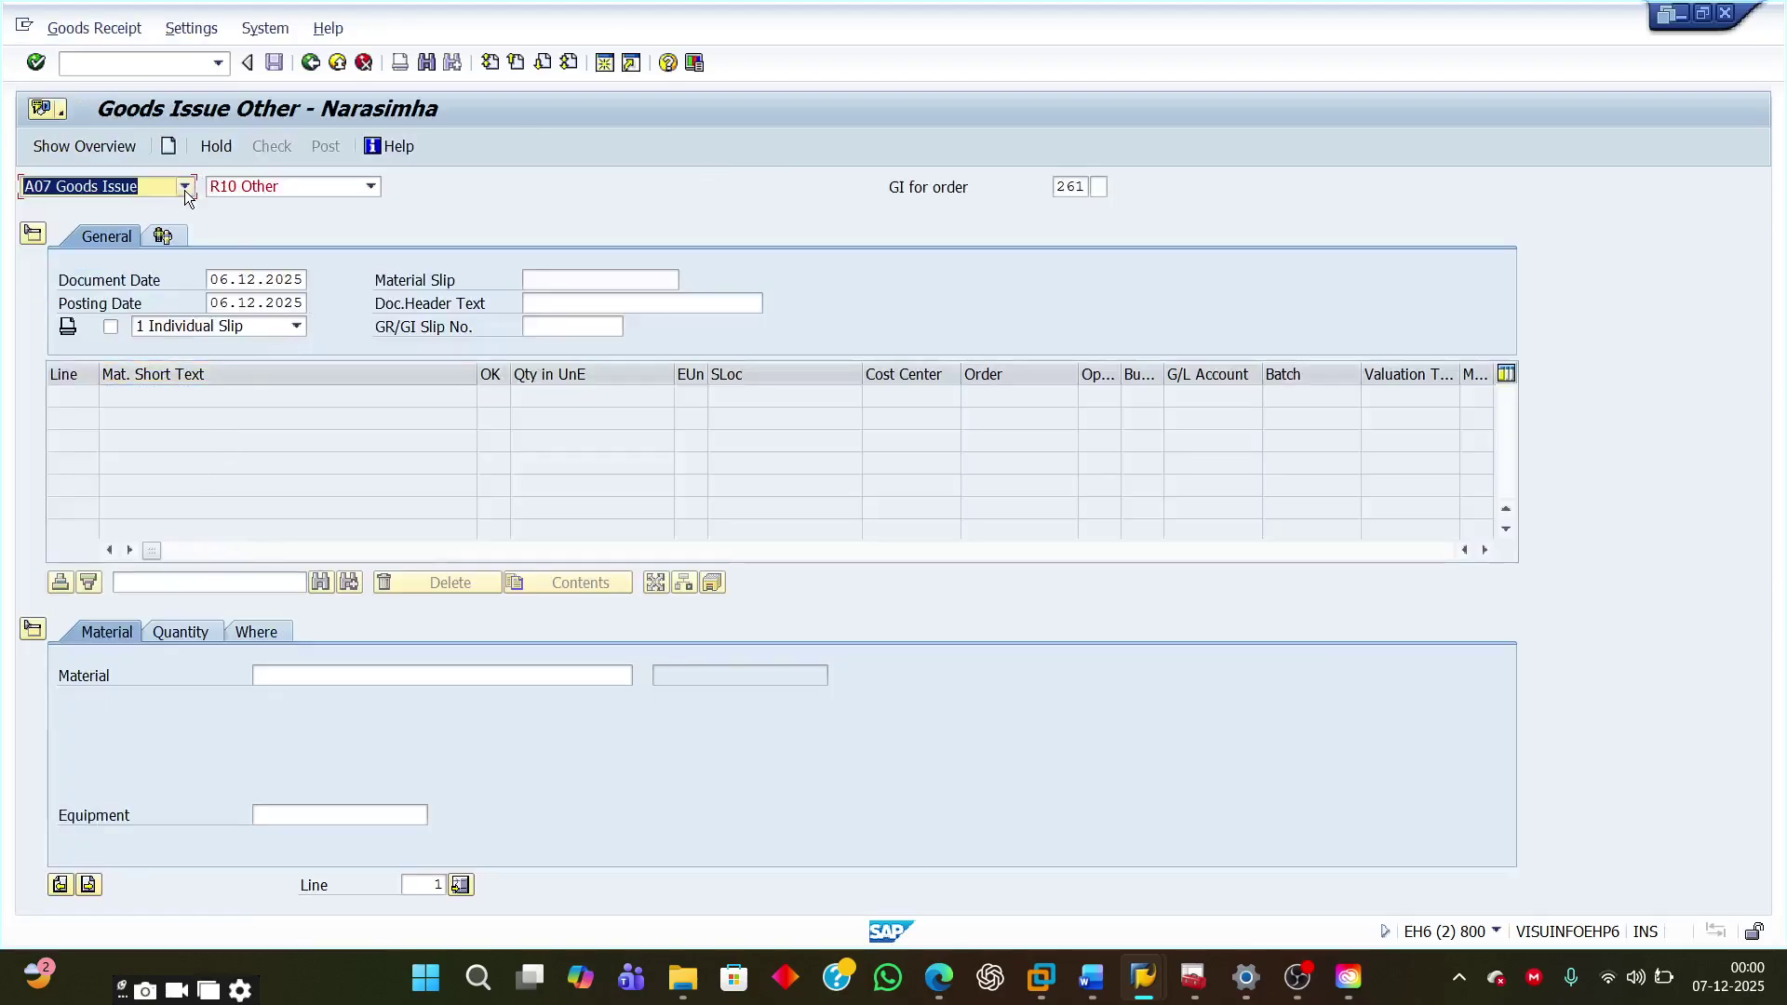
{"action": "left_click", "coordinate": [184, 190]}
{"action": "left_click", "coordinate": [145, 320]}
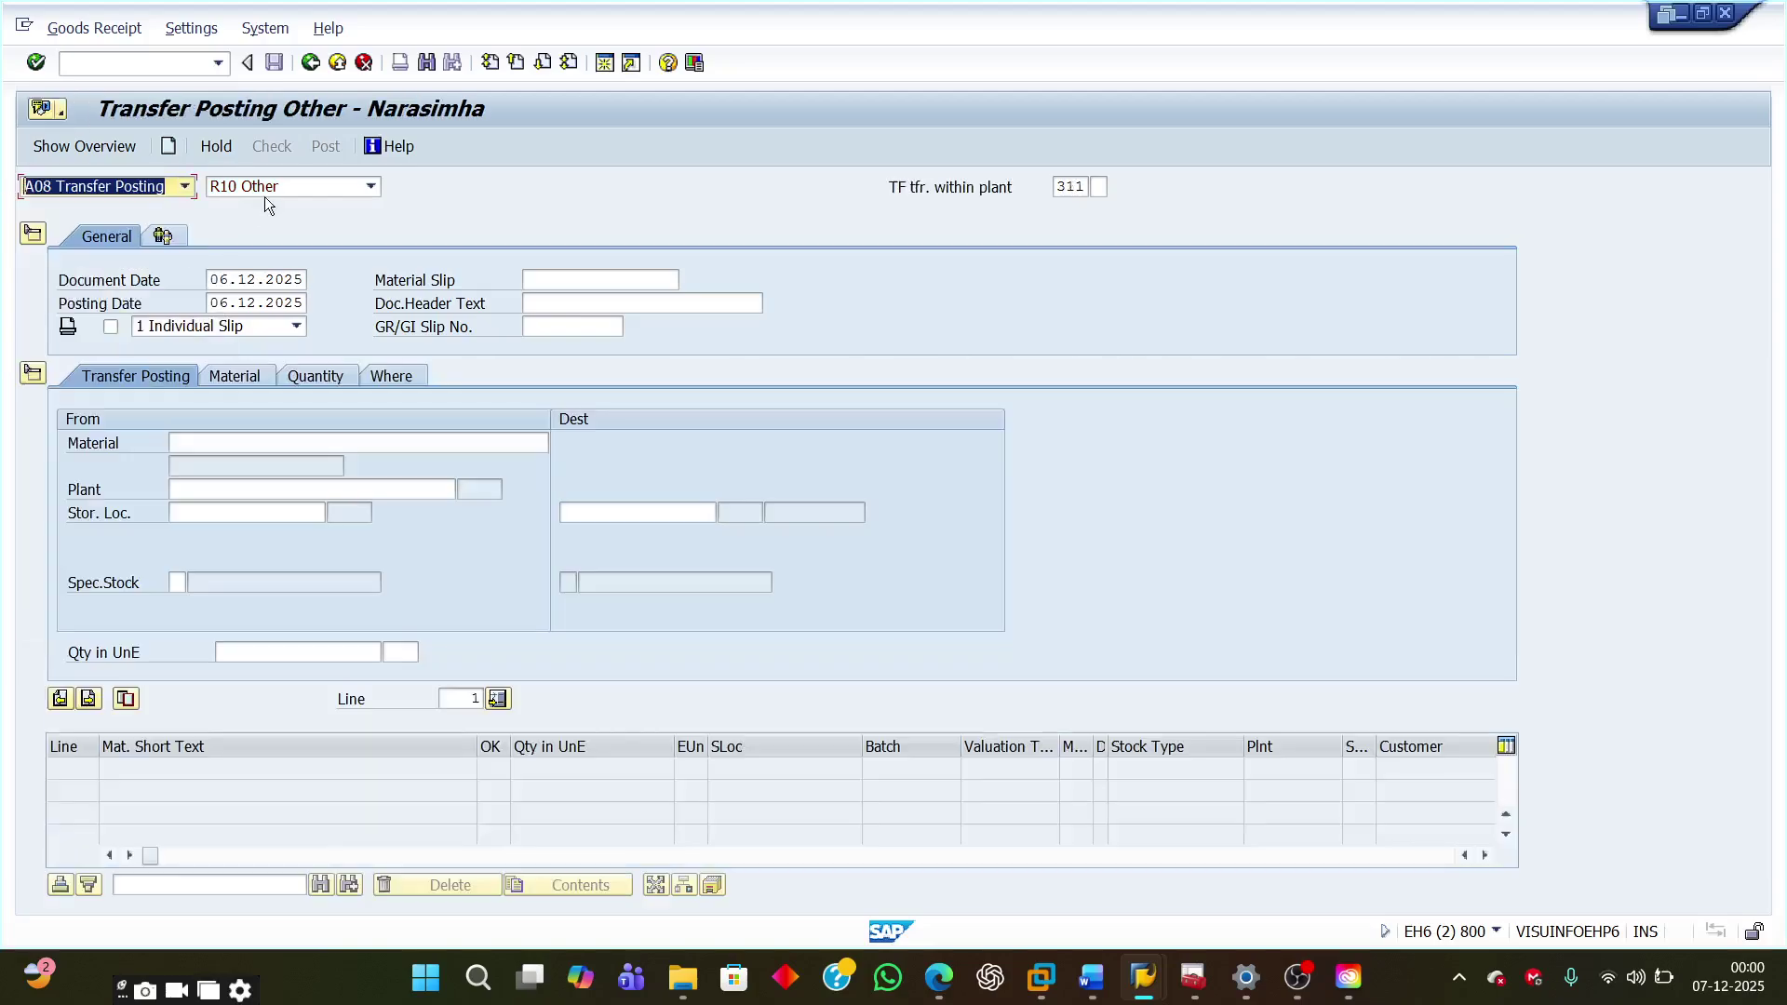
Step: Set the transfer posting's default movement type to 411, choosing it from the list of possible movement types
{"action": "double_click", "coordinate": [1058, 189]}
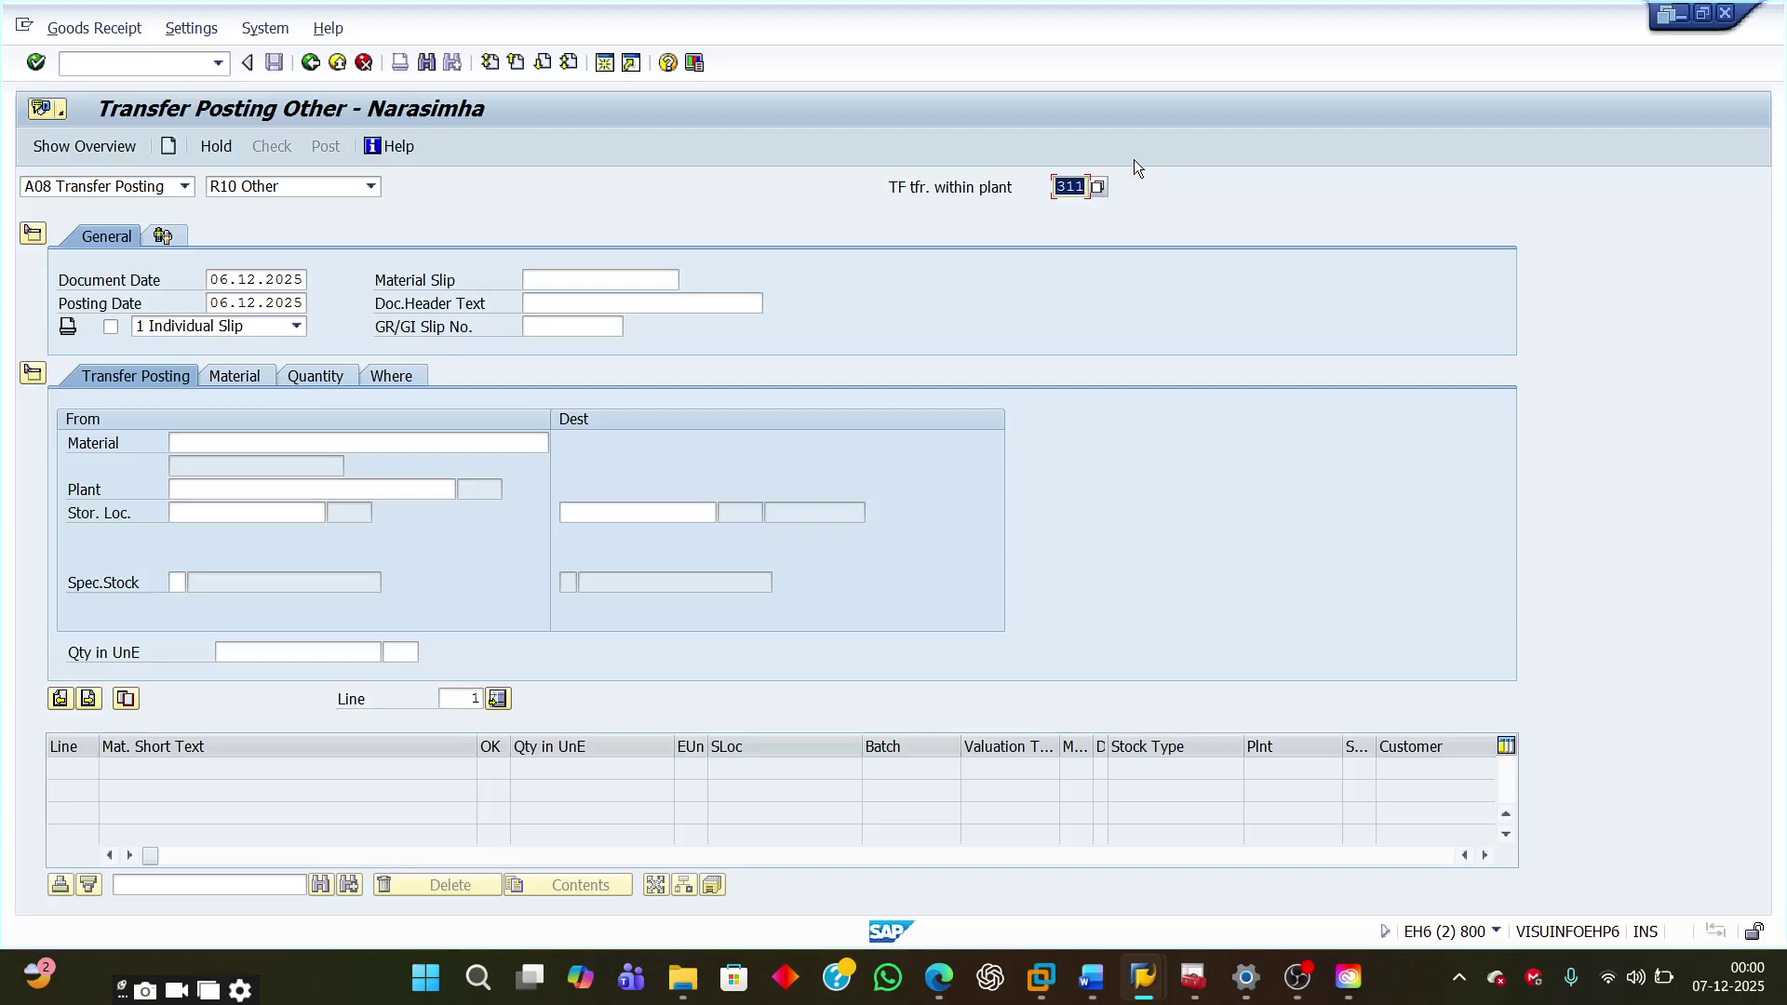
{"action": "left_click", "coordinate": [1097, 188]}
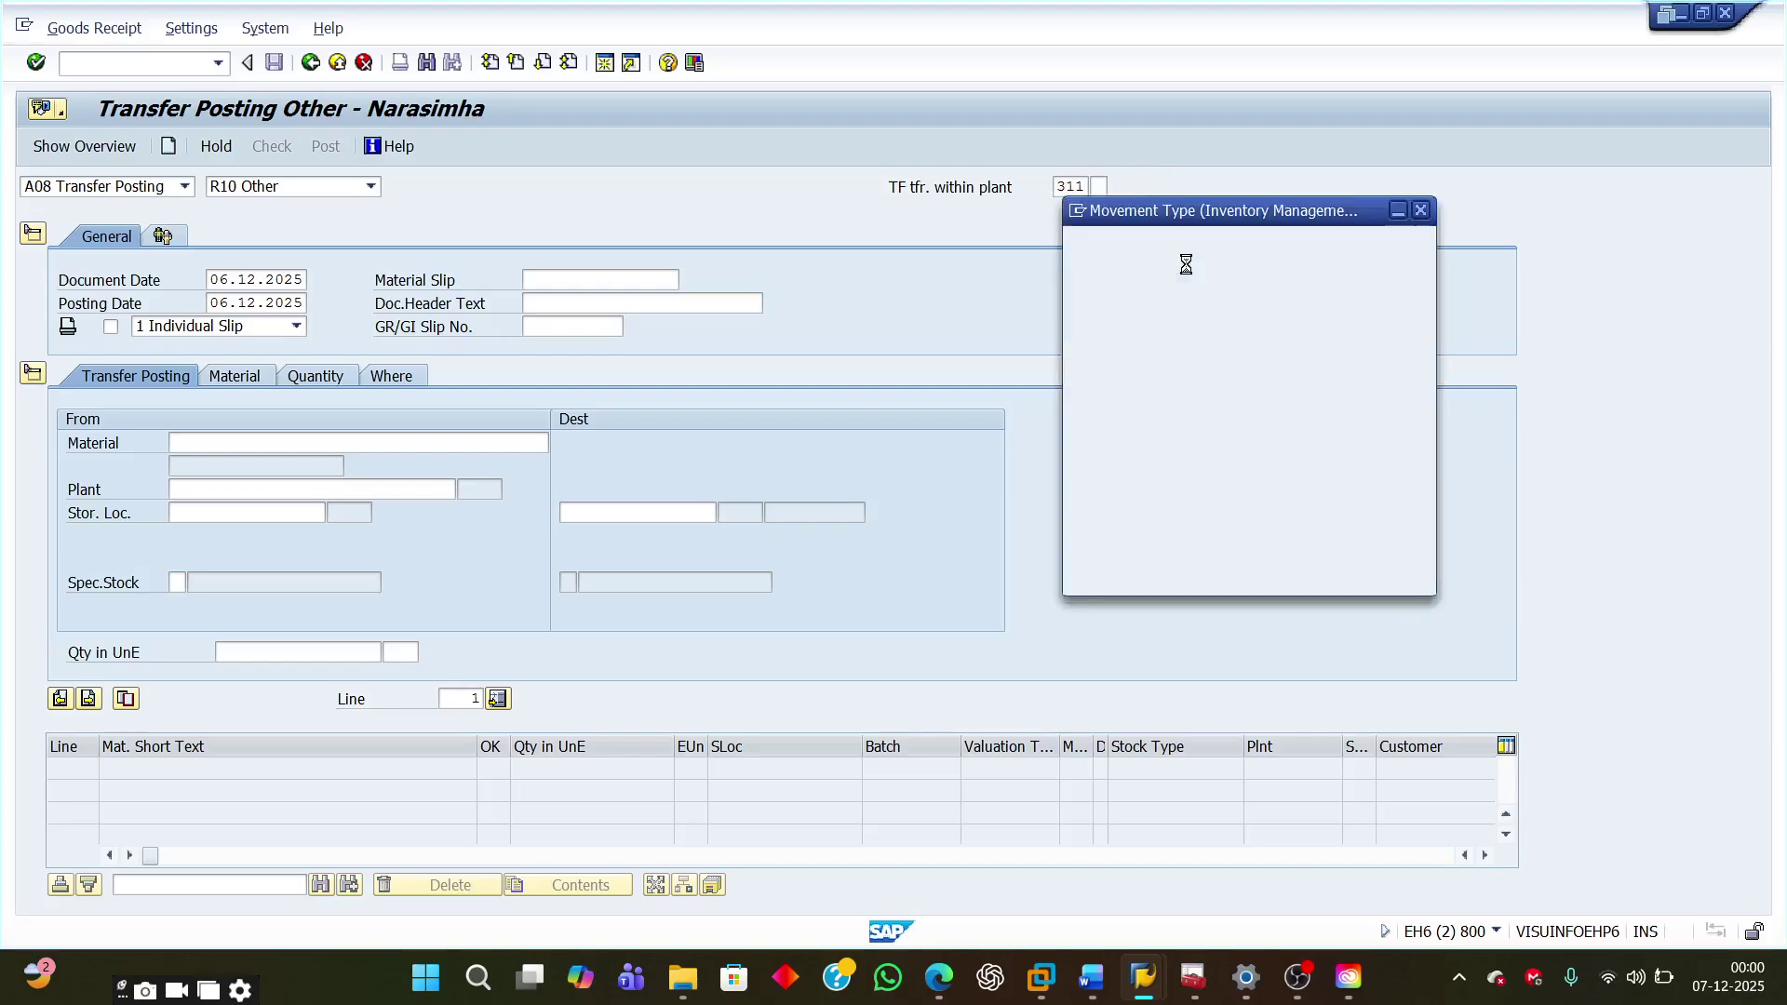
{"action": "scroll", "coordinate": [1264, 418], "scroll_direction": "down", "scroll_amount": 6}
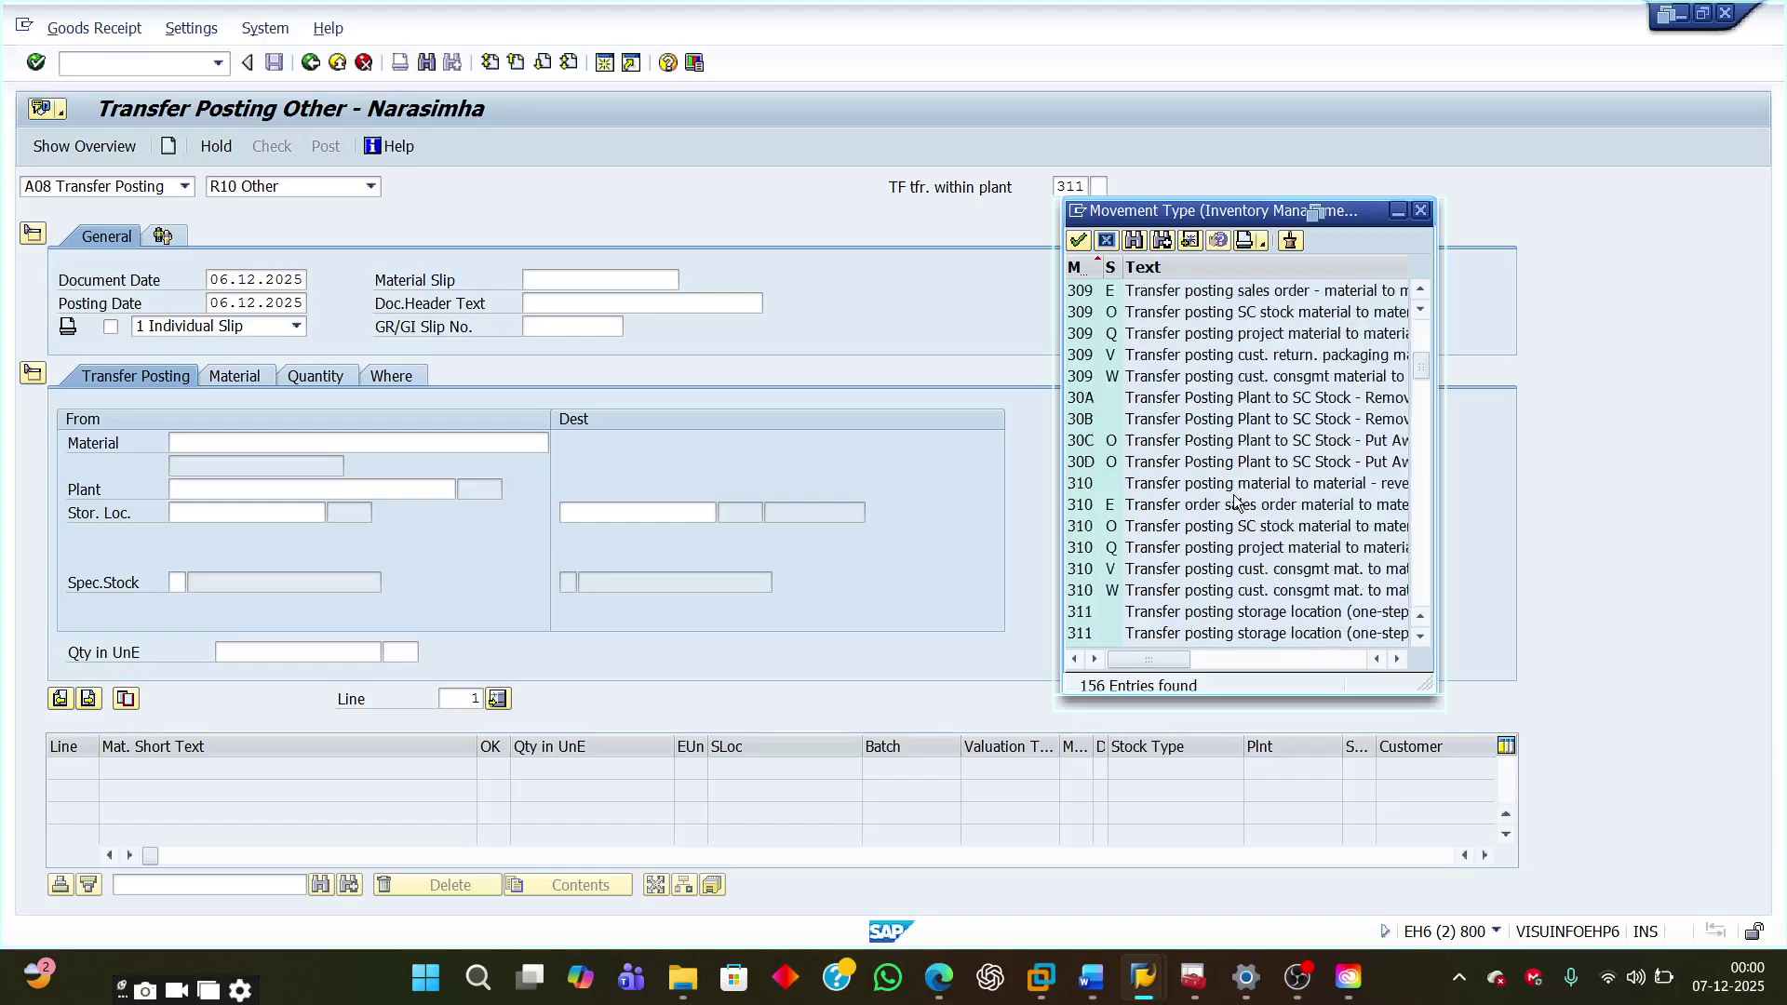
{"action": "scroll", "coordinate": [1235, 503], "scroll_direction": "down", "scroll_amount": 10}
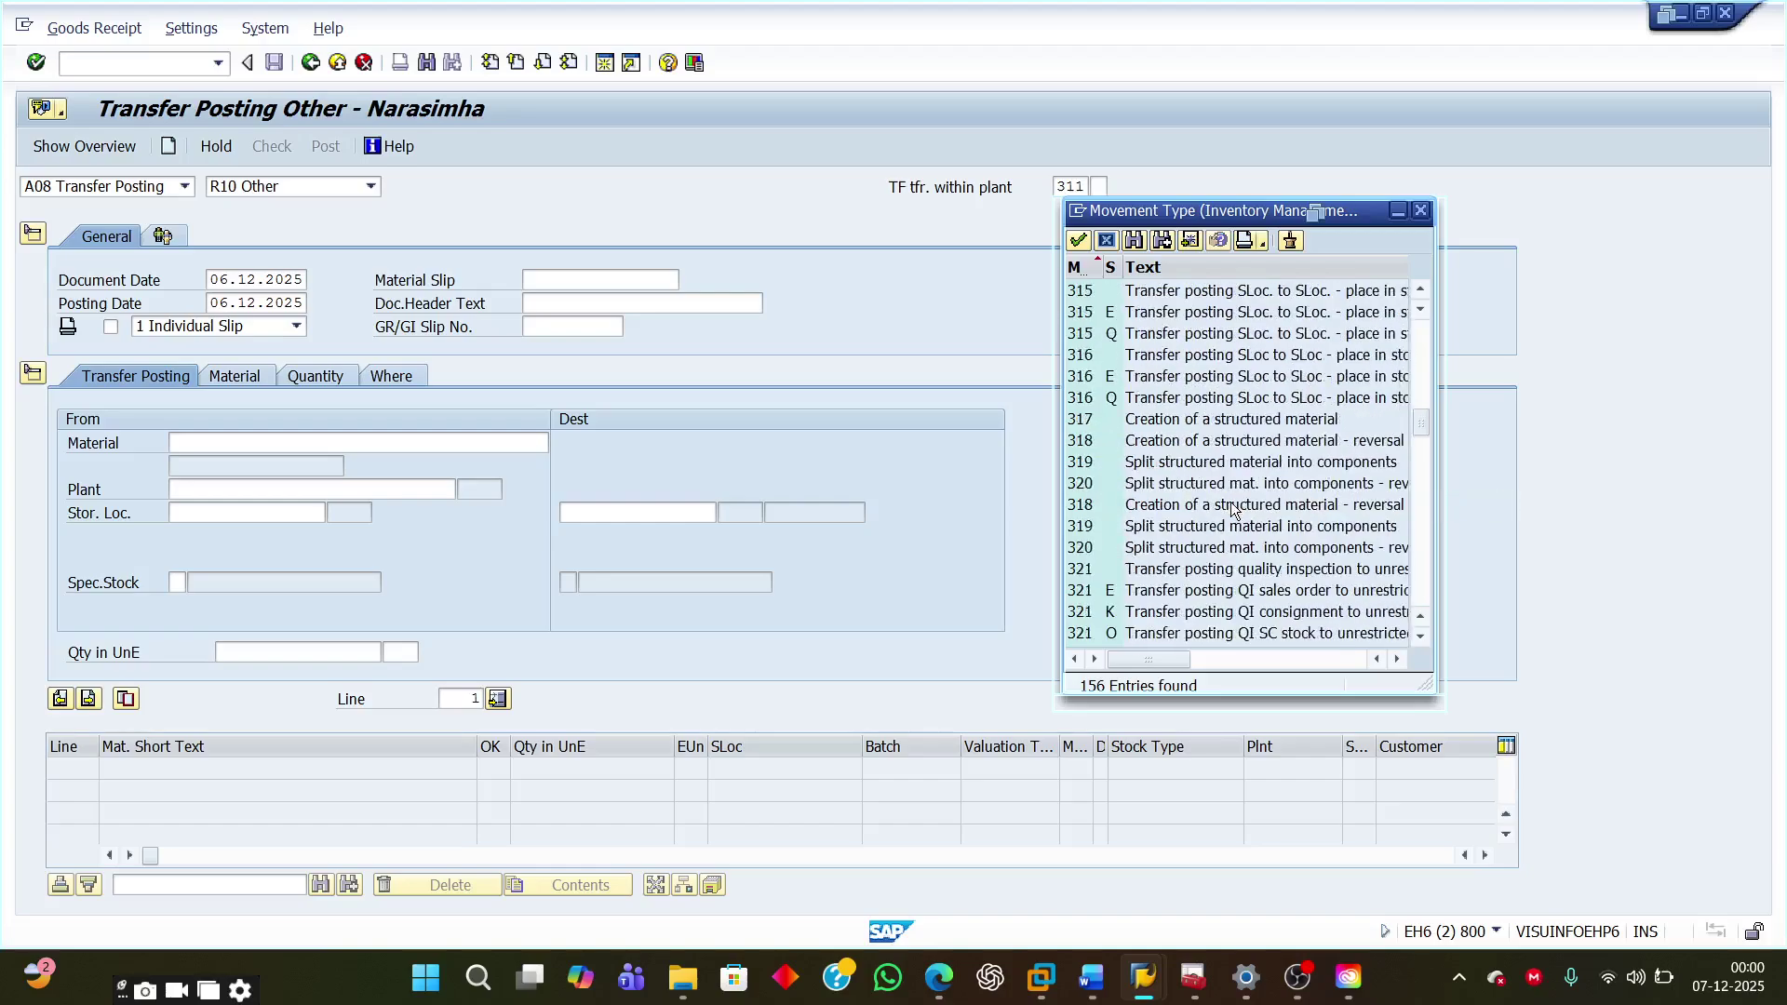
{"action": "scroll", "coordinate": [1229, 517], "scroll_direction": "down", "scroll_amount": 5}
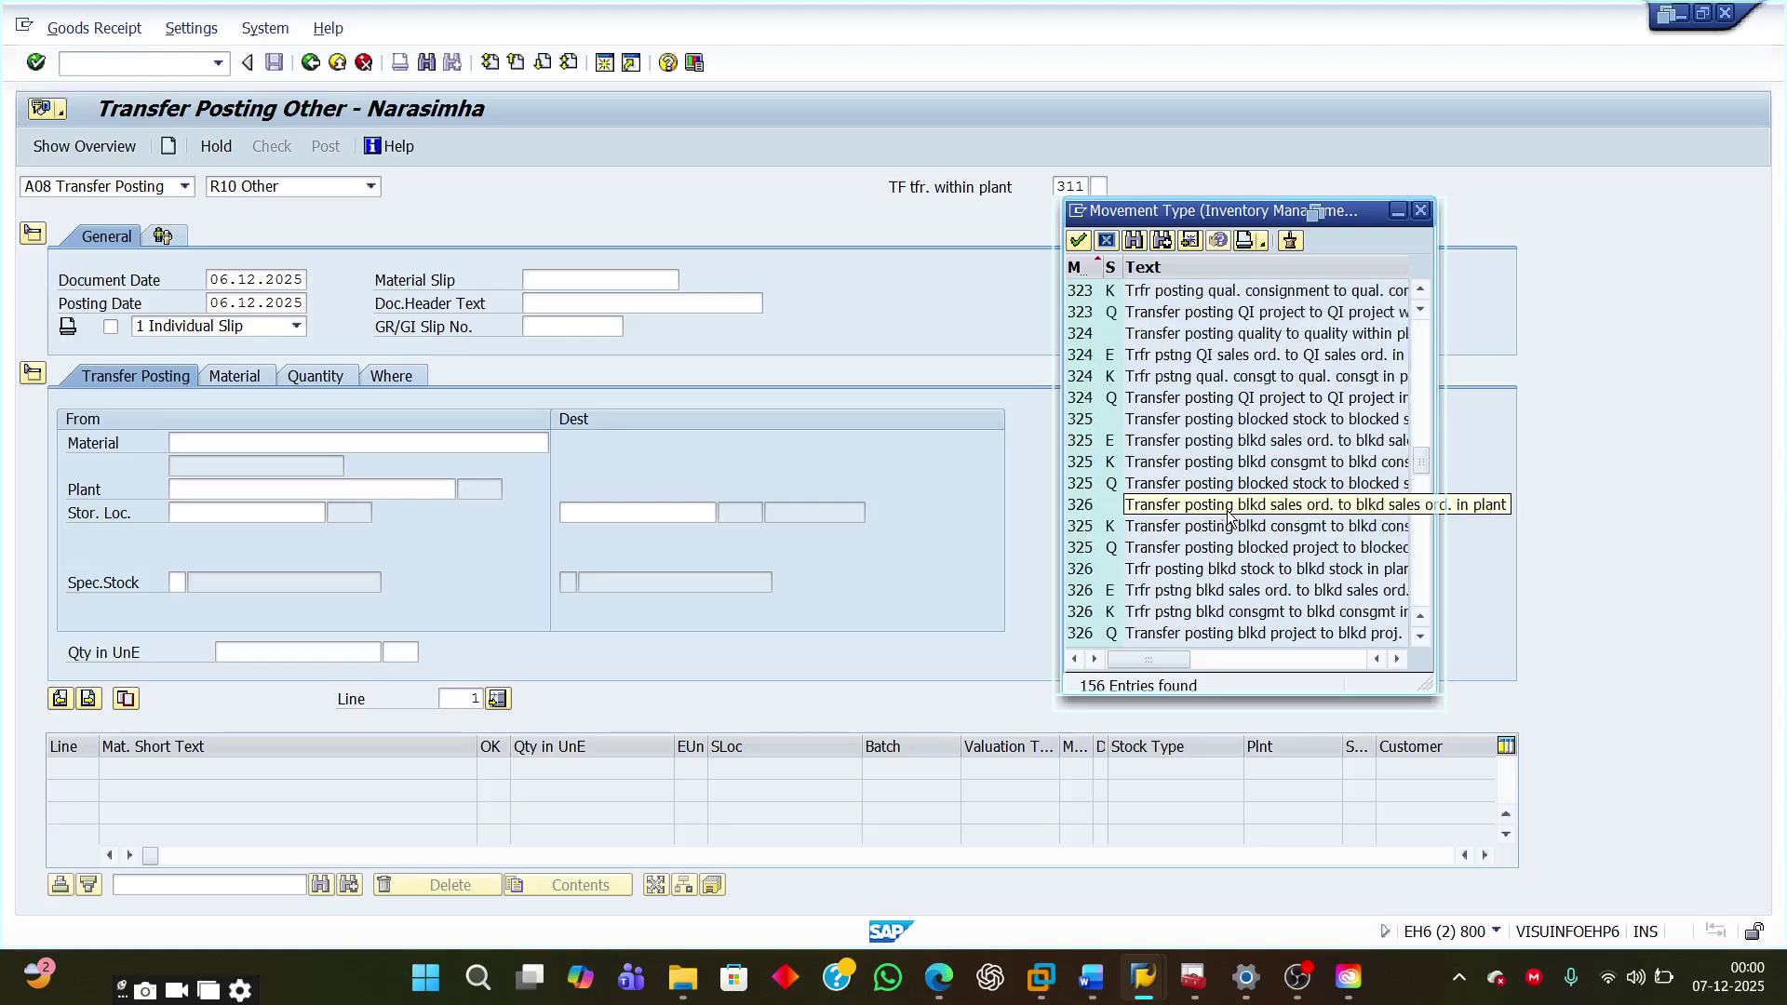
{"action": "scroll", "coordinate": [1228, 517], "scroll_direction": "down", "scroll_amount": 10}
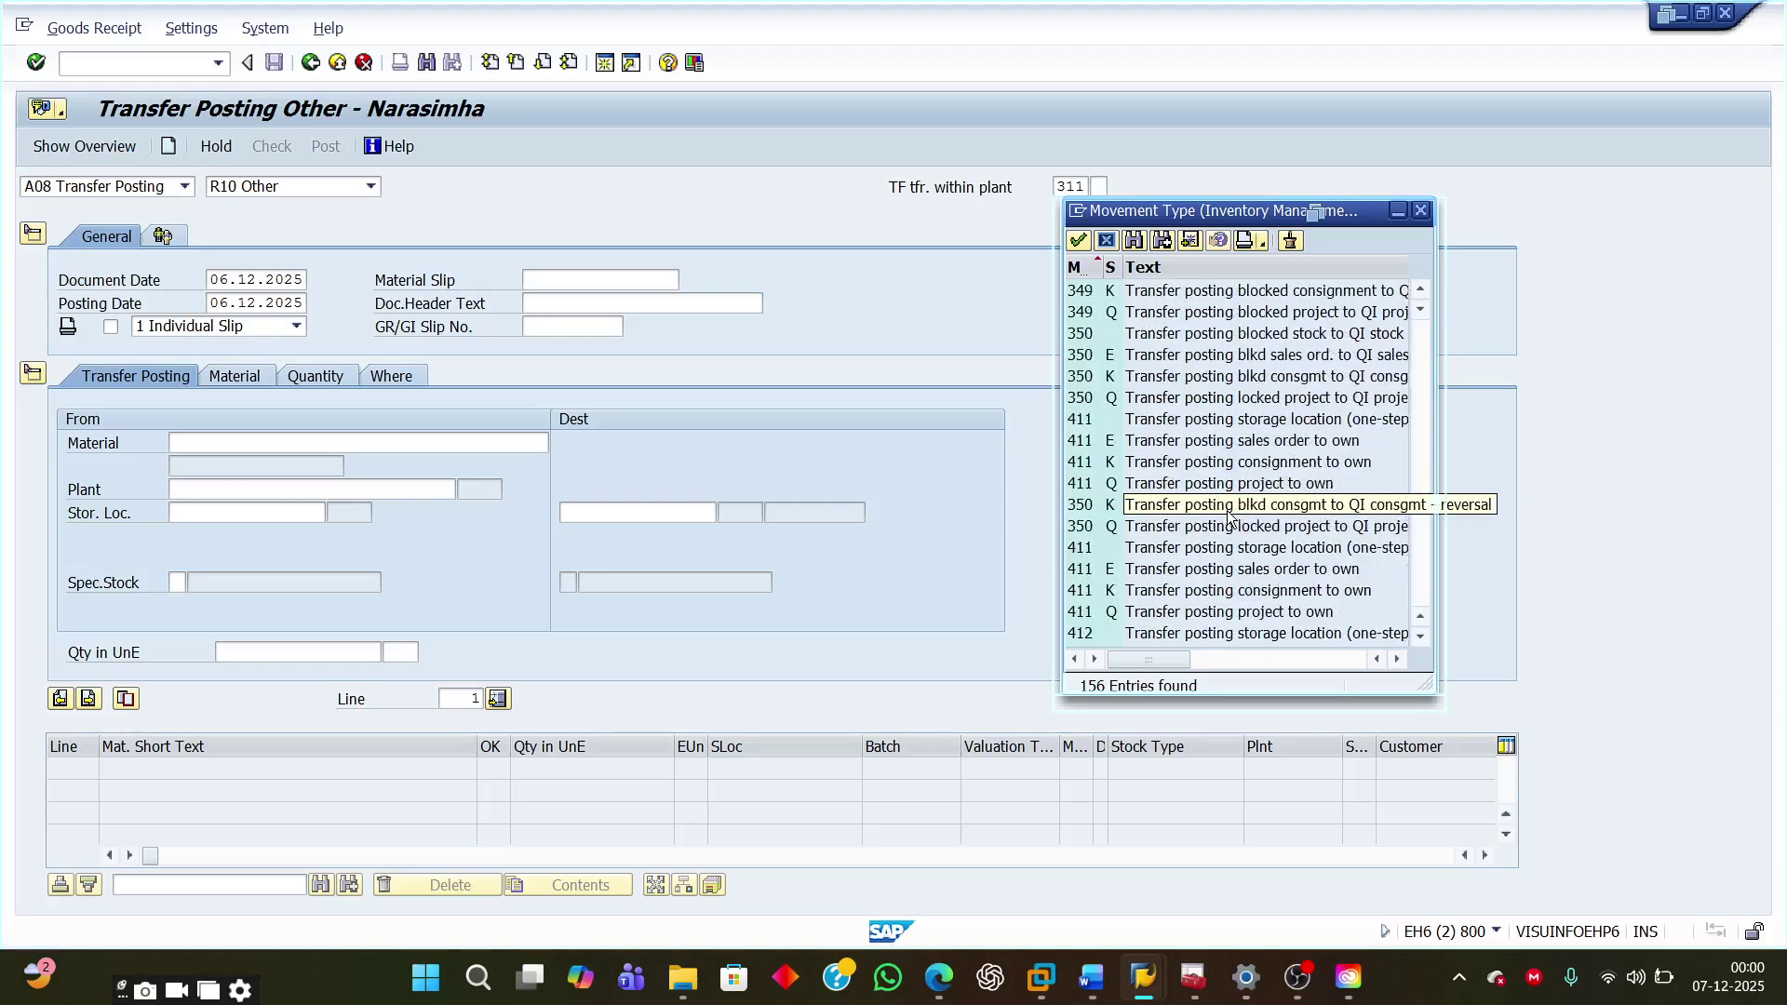
{"action": "double_click", "coordinate": [1158, 421]}
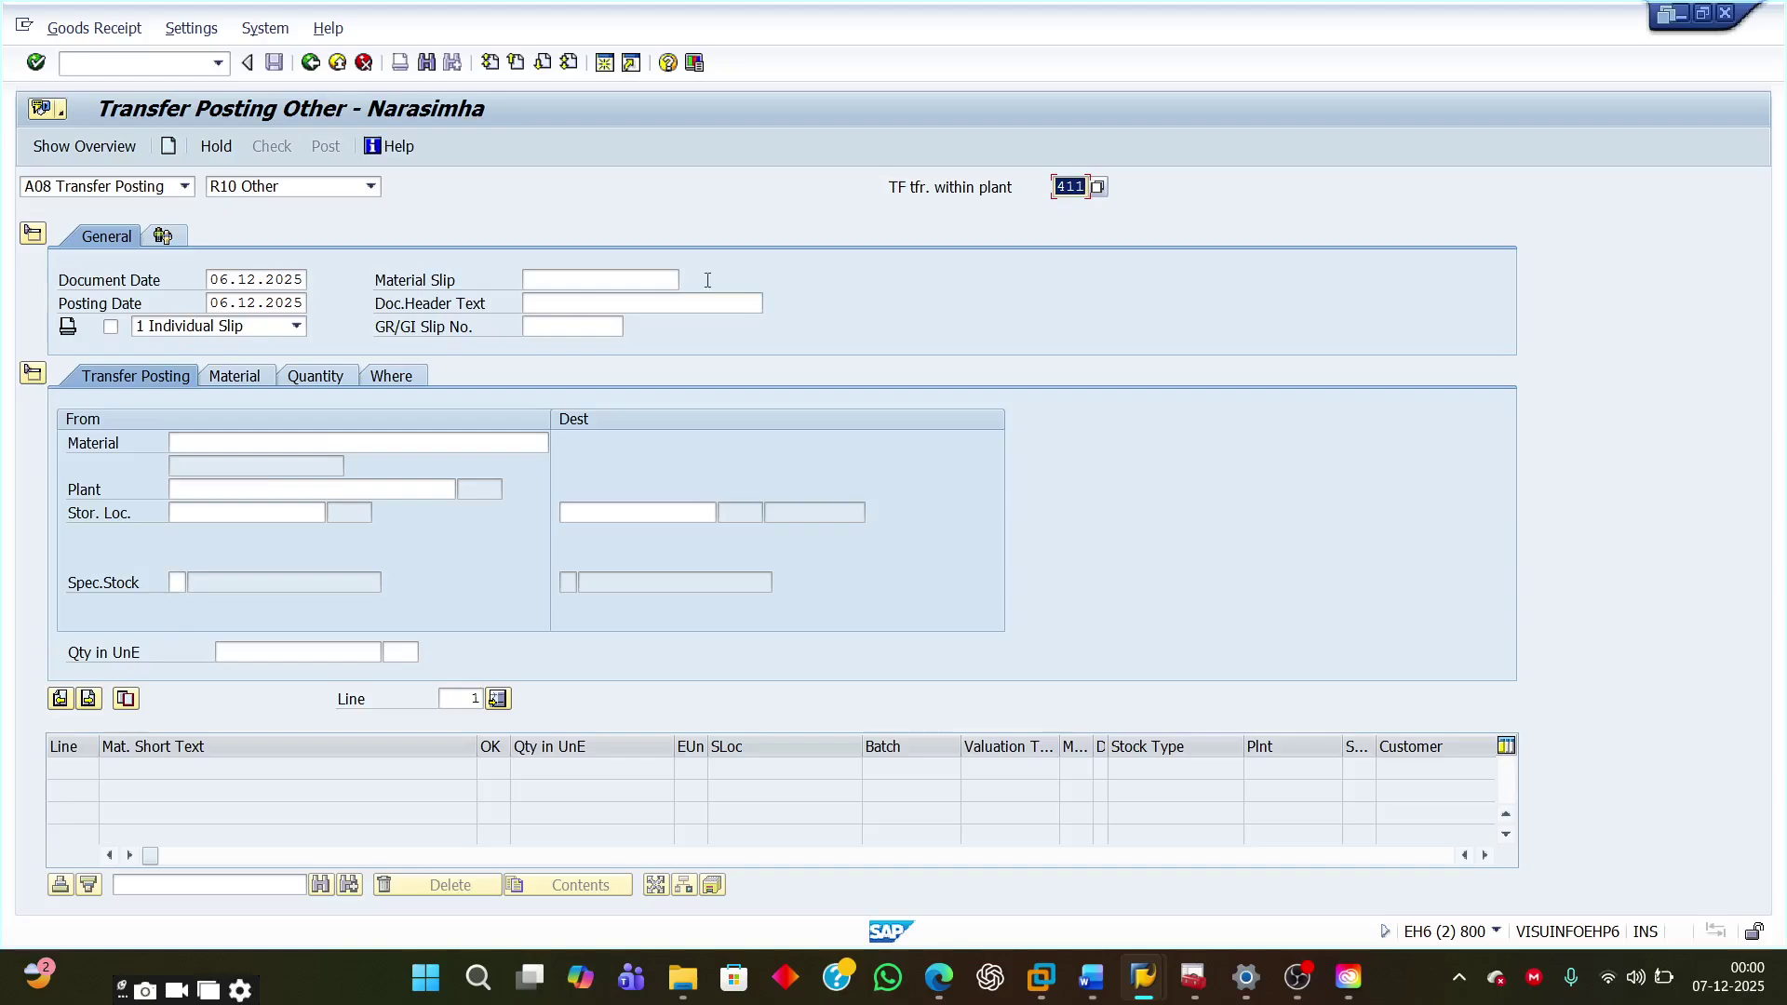
Step: Enter RS-10007 as the source material of the transfer posting and acknowledge the tip about changed default values
{"action": "left_click", "coordinate": [309, 437]}
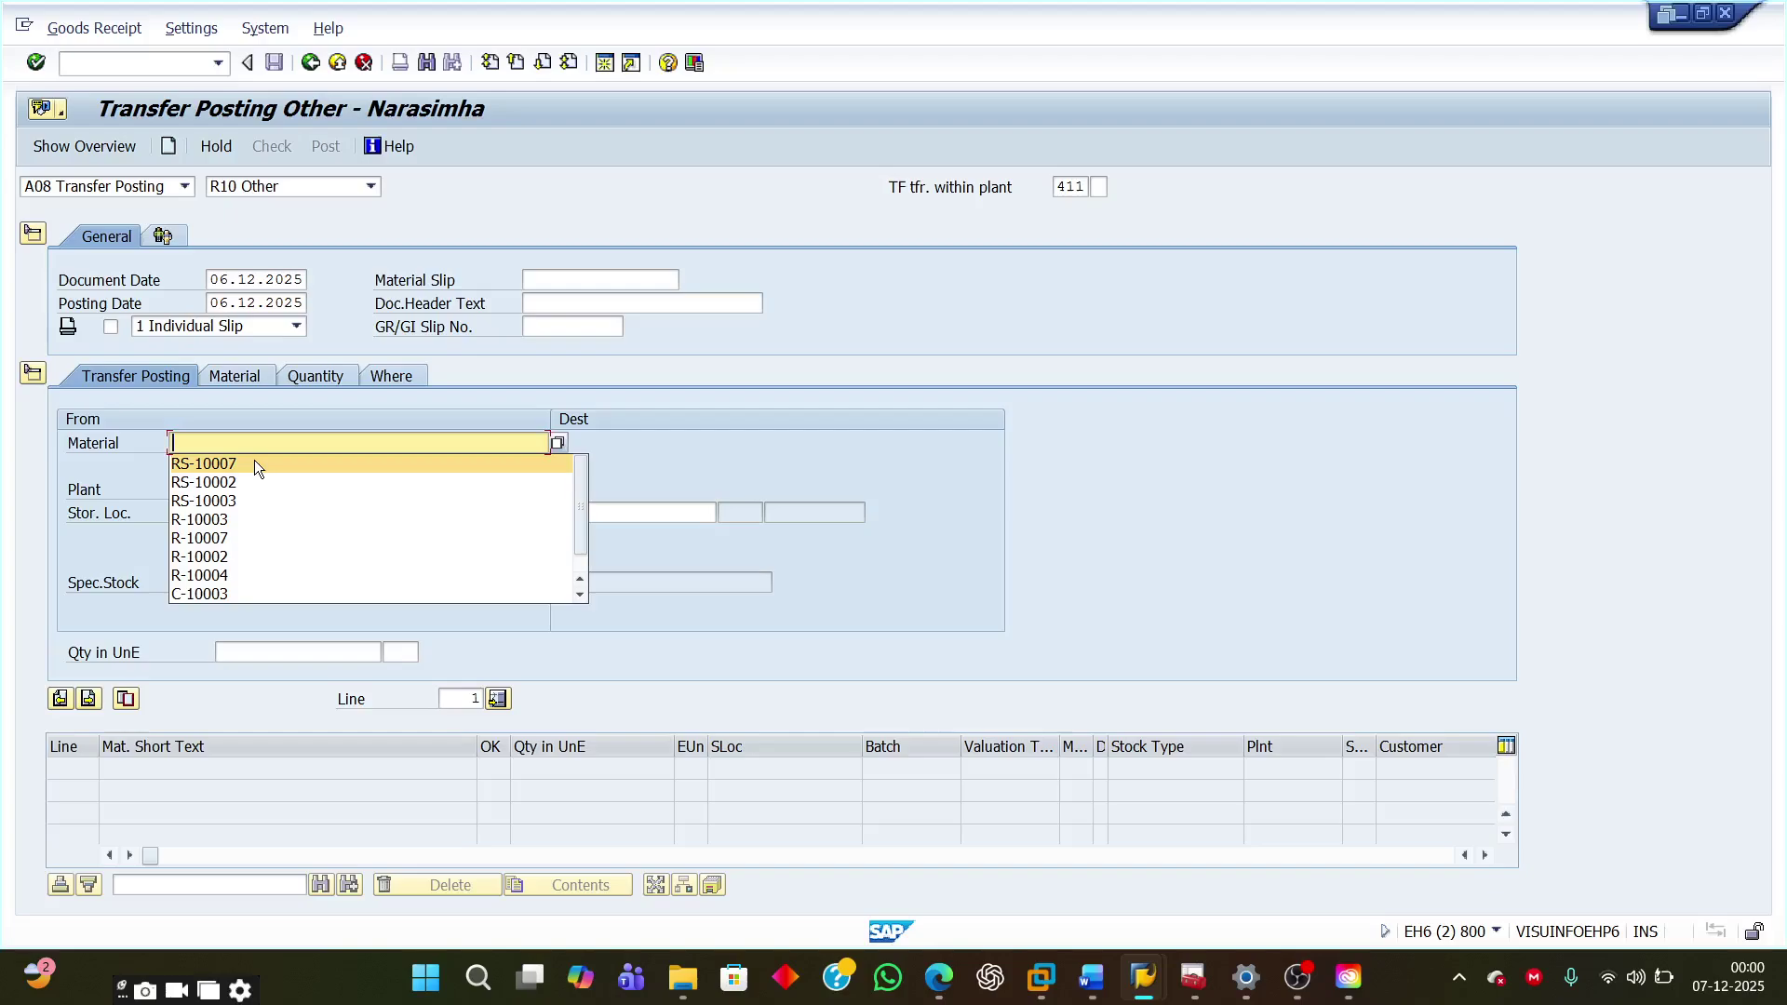
{"action": "left_click", "coordinate": [254, 461]}
{"action": "key", "text": "Return"}
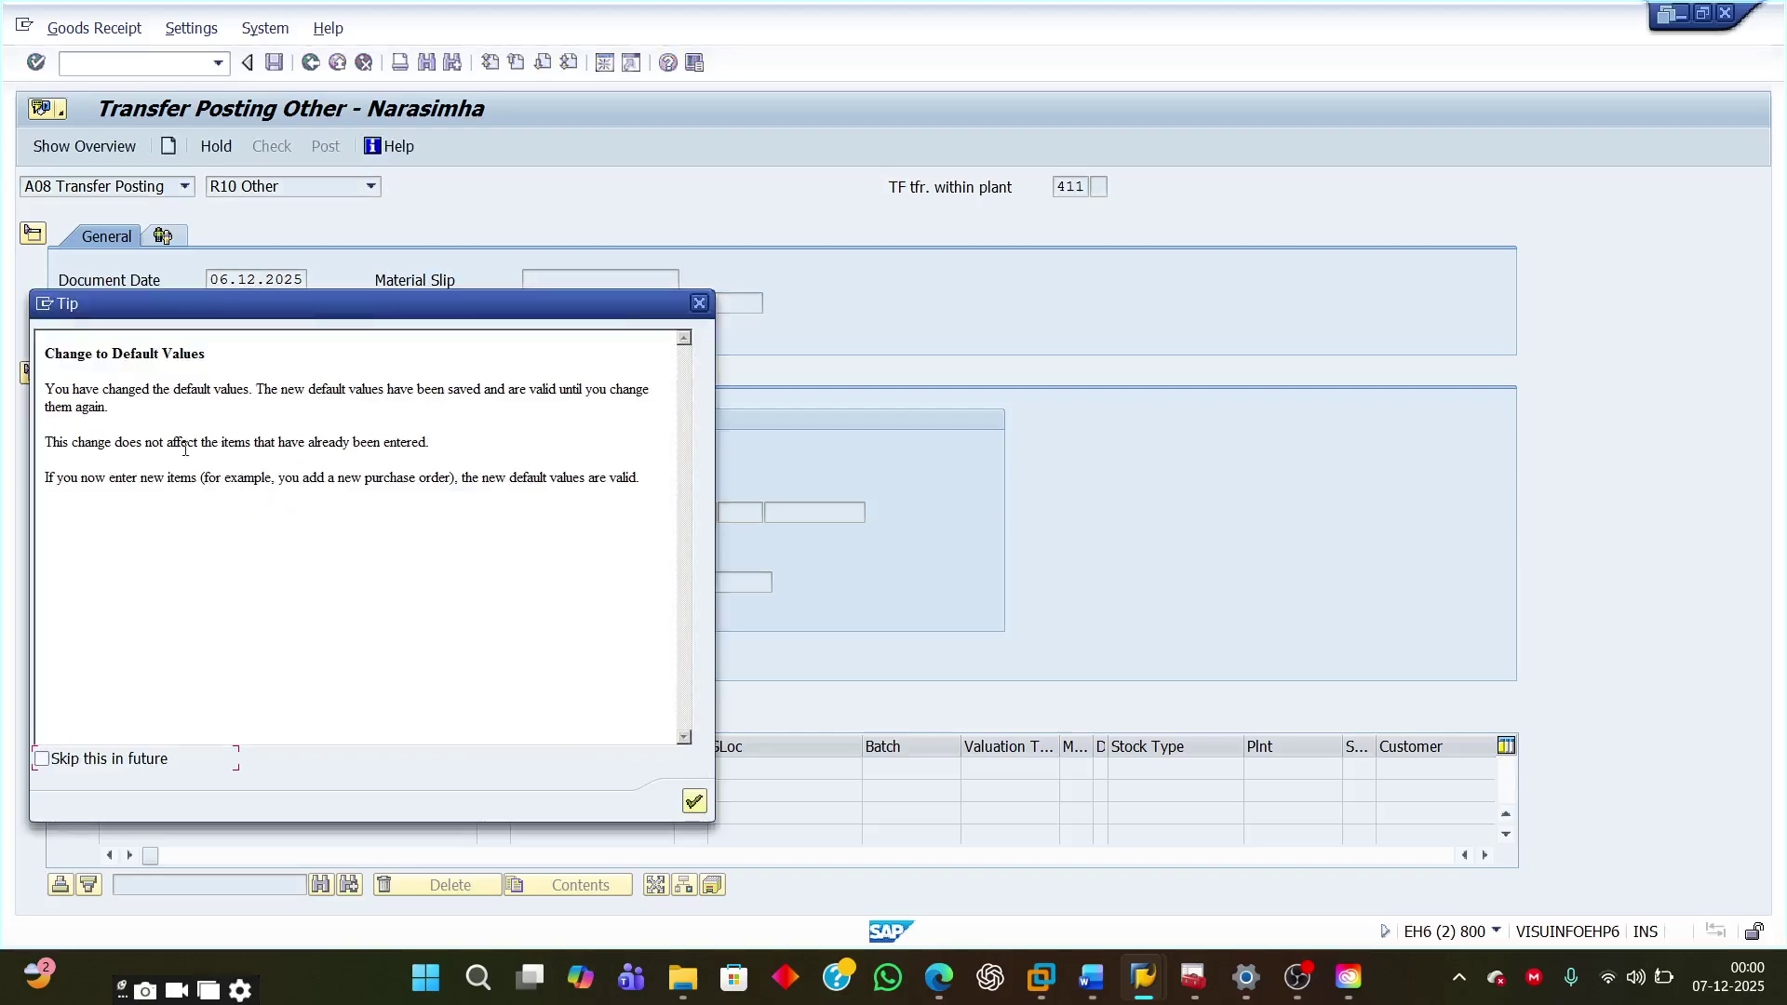
{"action": "left_click", "coordinate": [695, 802]}
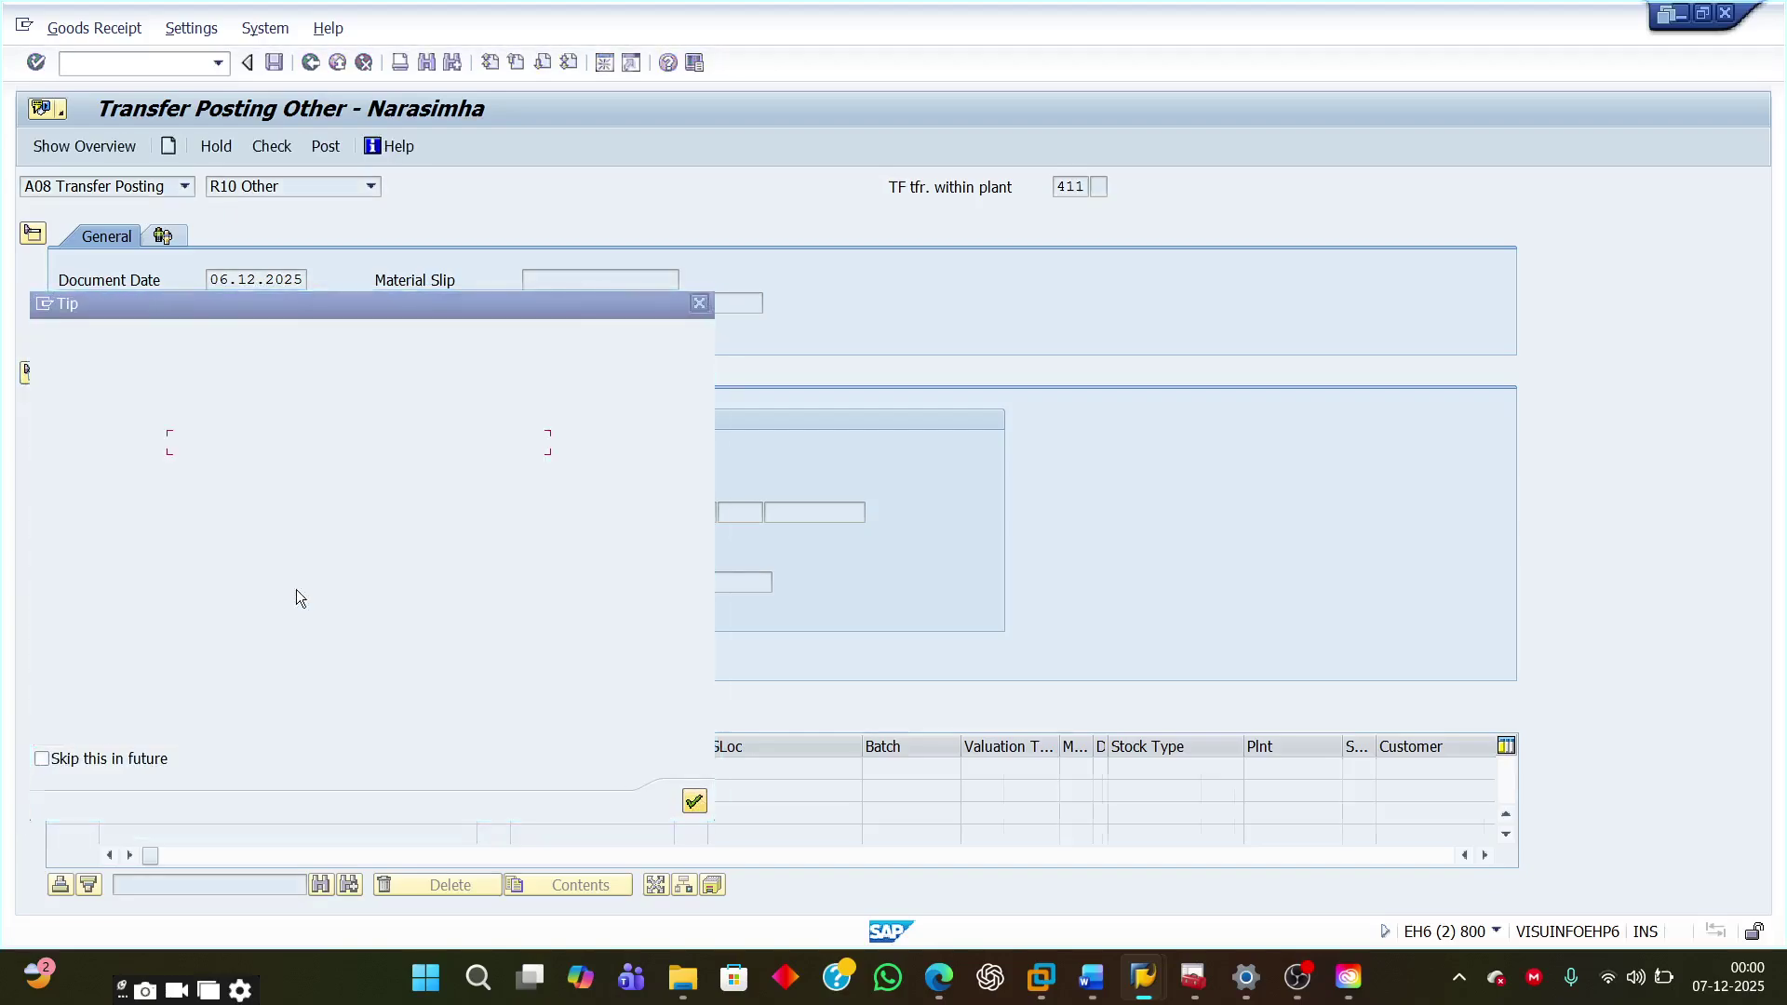
Step: Set the special stock indicator on the source side of the transfer posting to K, Consignment (vendor)
{"action": "left_click", "coordinate": [201, 494]}
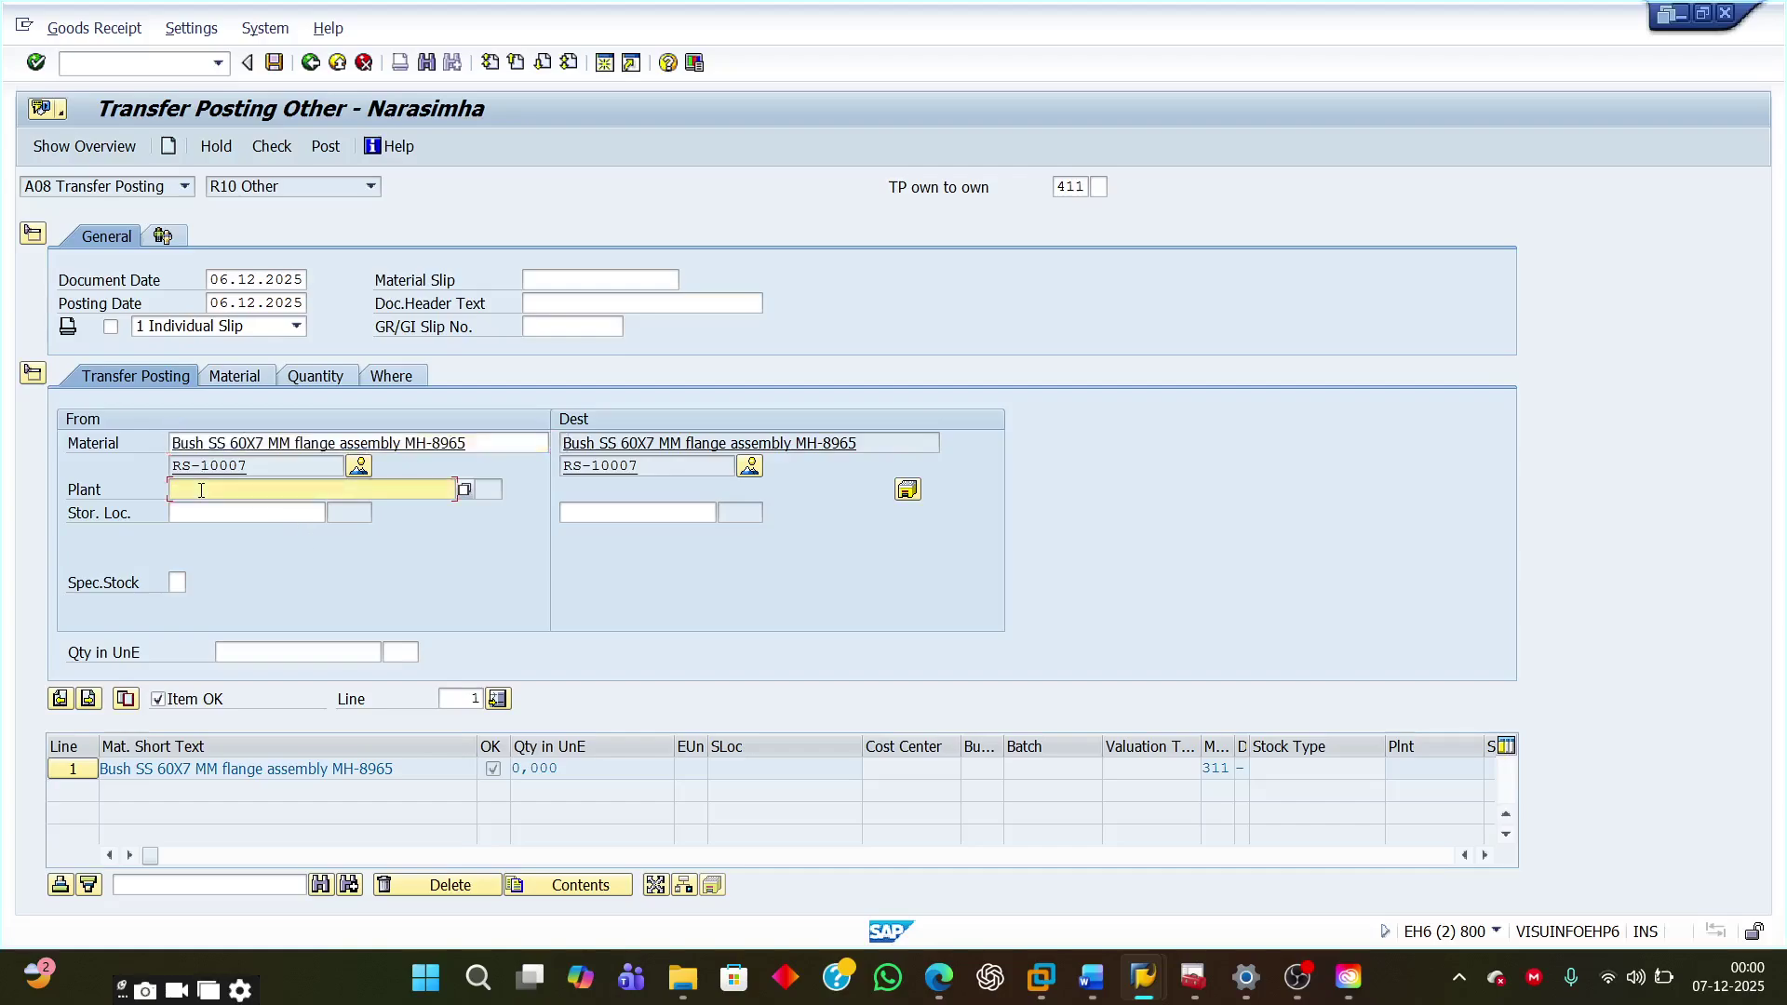
{"action": "left_click", "coordinate": [173, 583]}
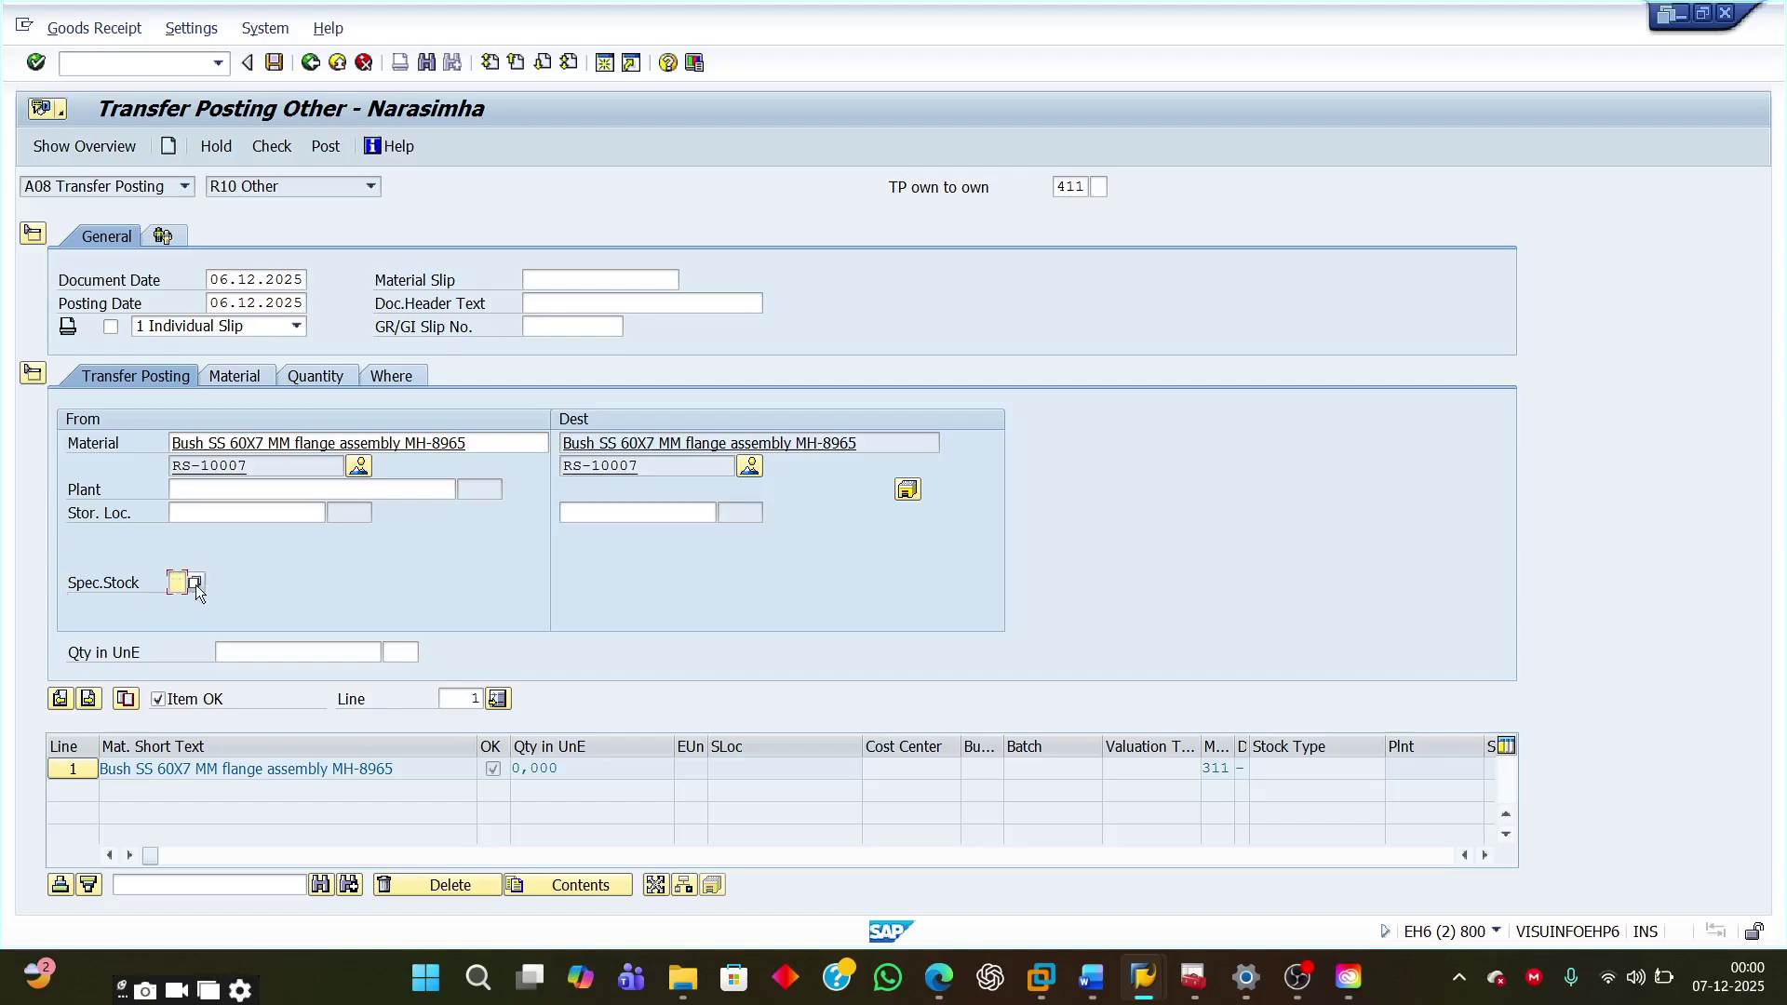
{"action": "left_click", "coordinate": [194, 583]}
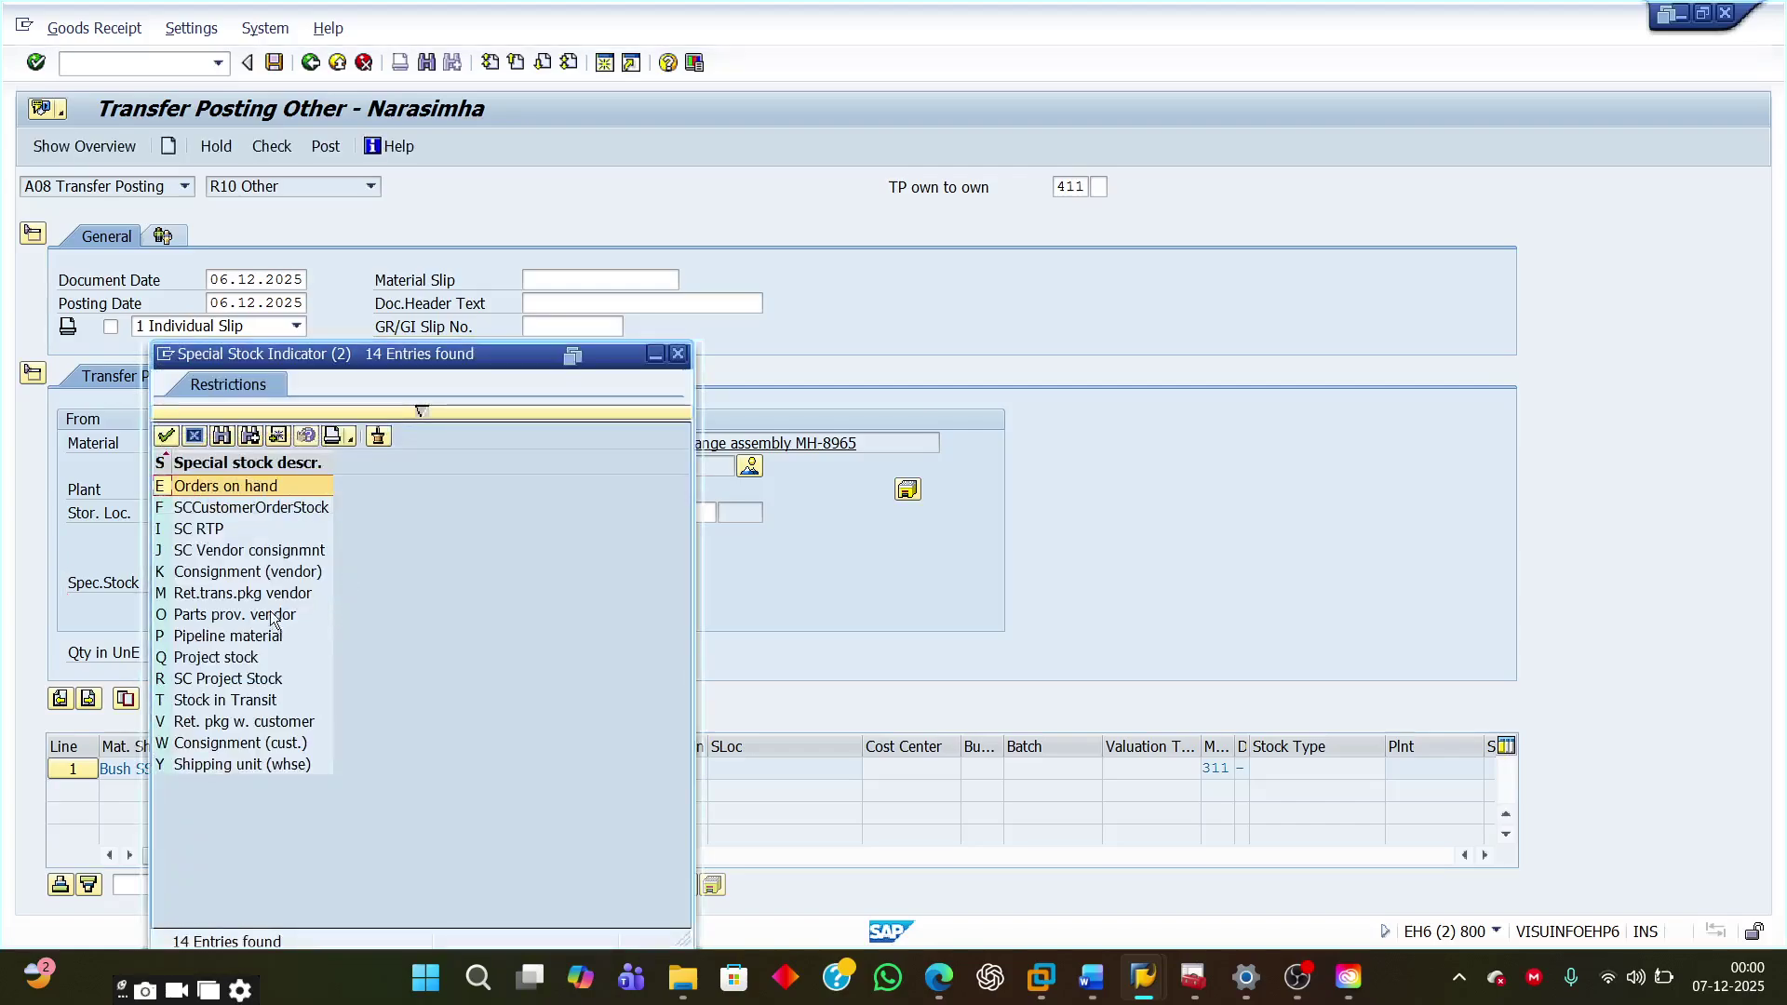
{"action": "left_click", "coordinate": [233, 572]}
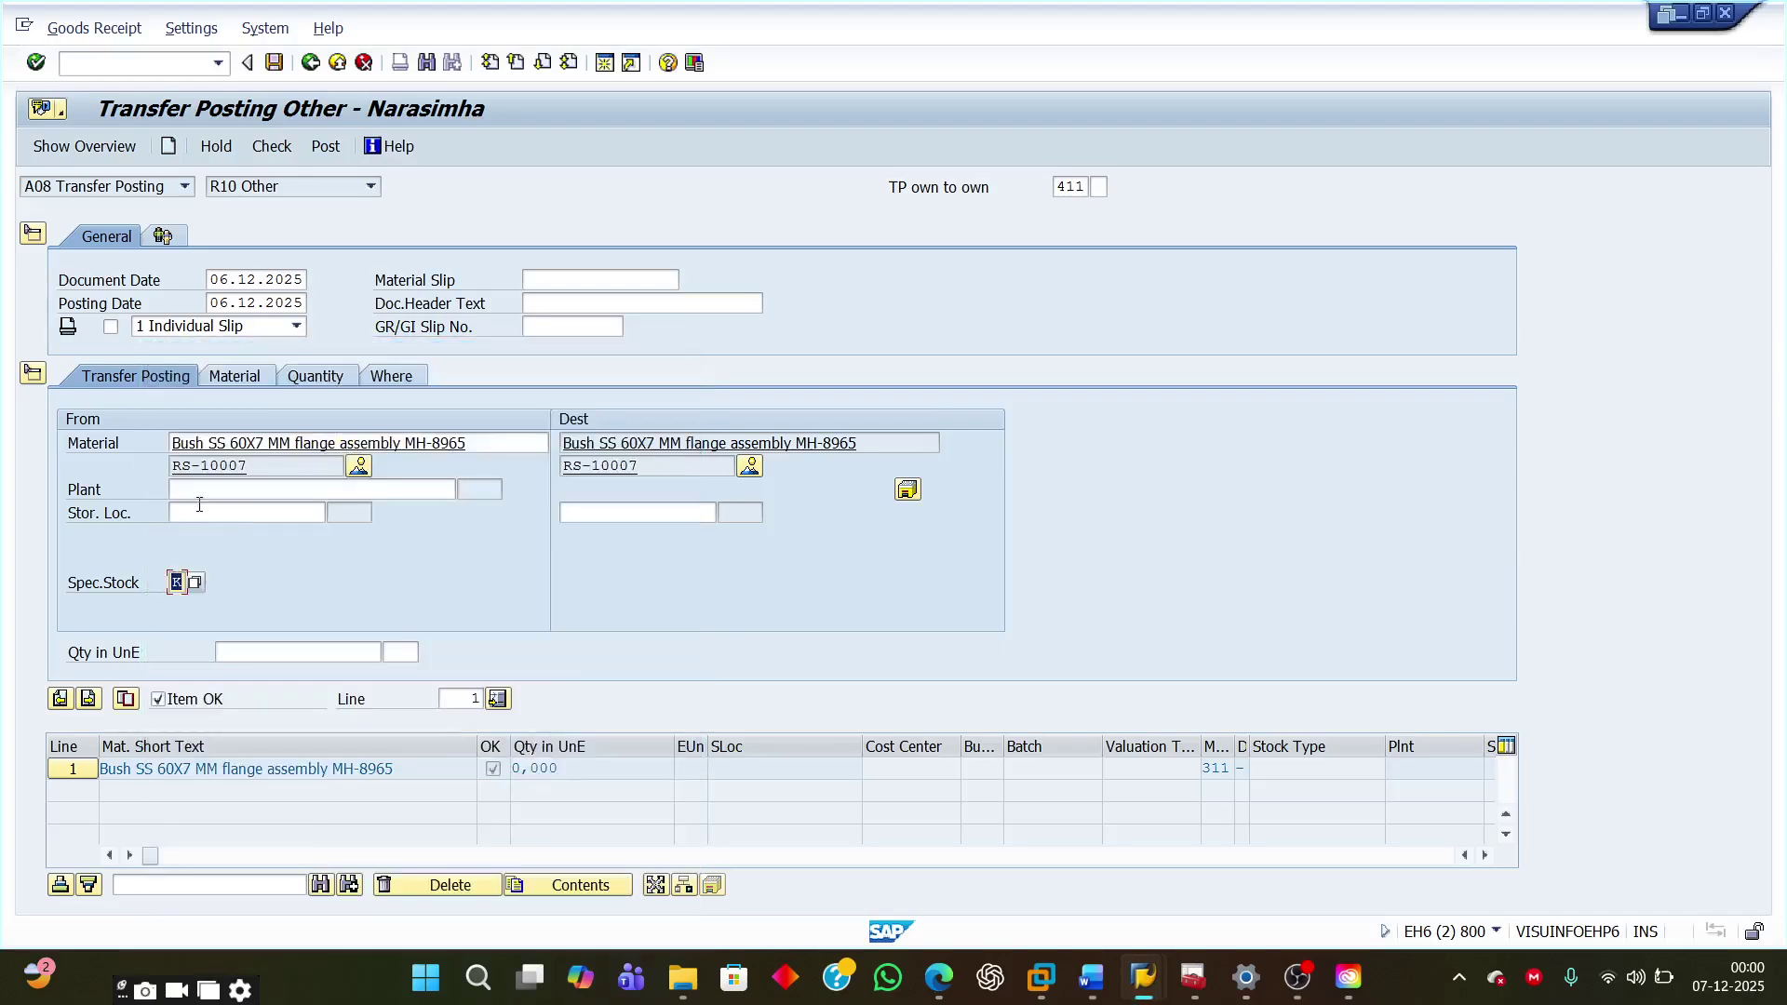
Step: Switch to the Word document to recheck the movement type 411 and indicator K paragraph, and return to the SAP transfer posting
{"action": "mouse_move", "coordinate": [1091, 977]}
{"action": "left_click", "coordinate": [1049, 875]}
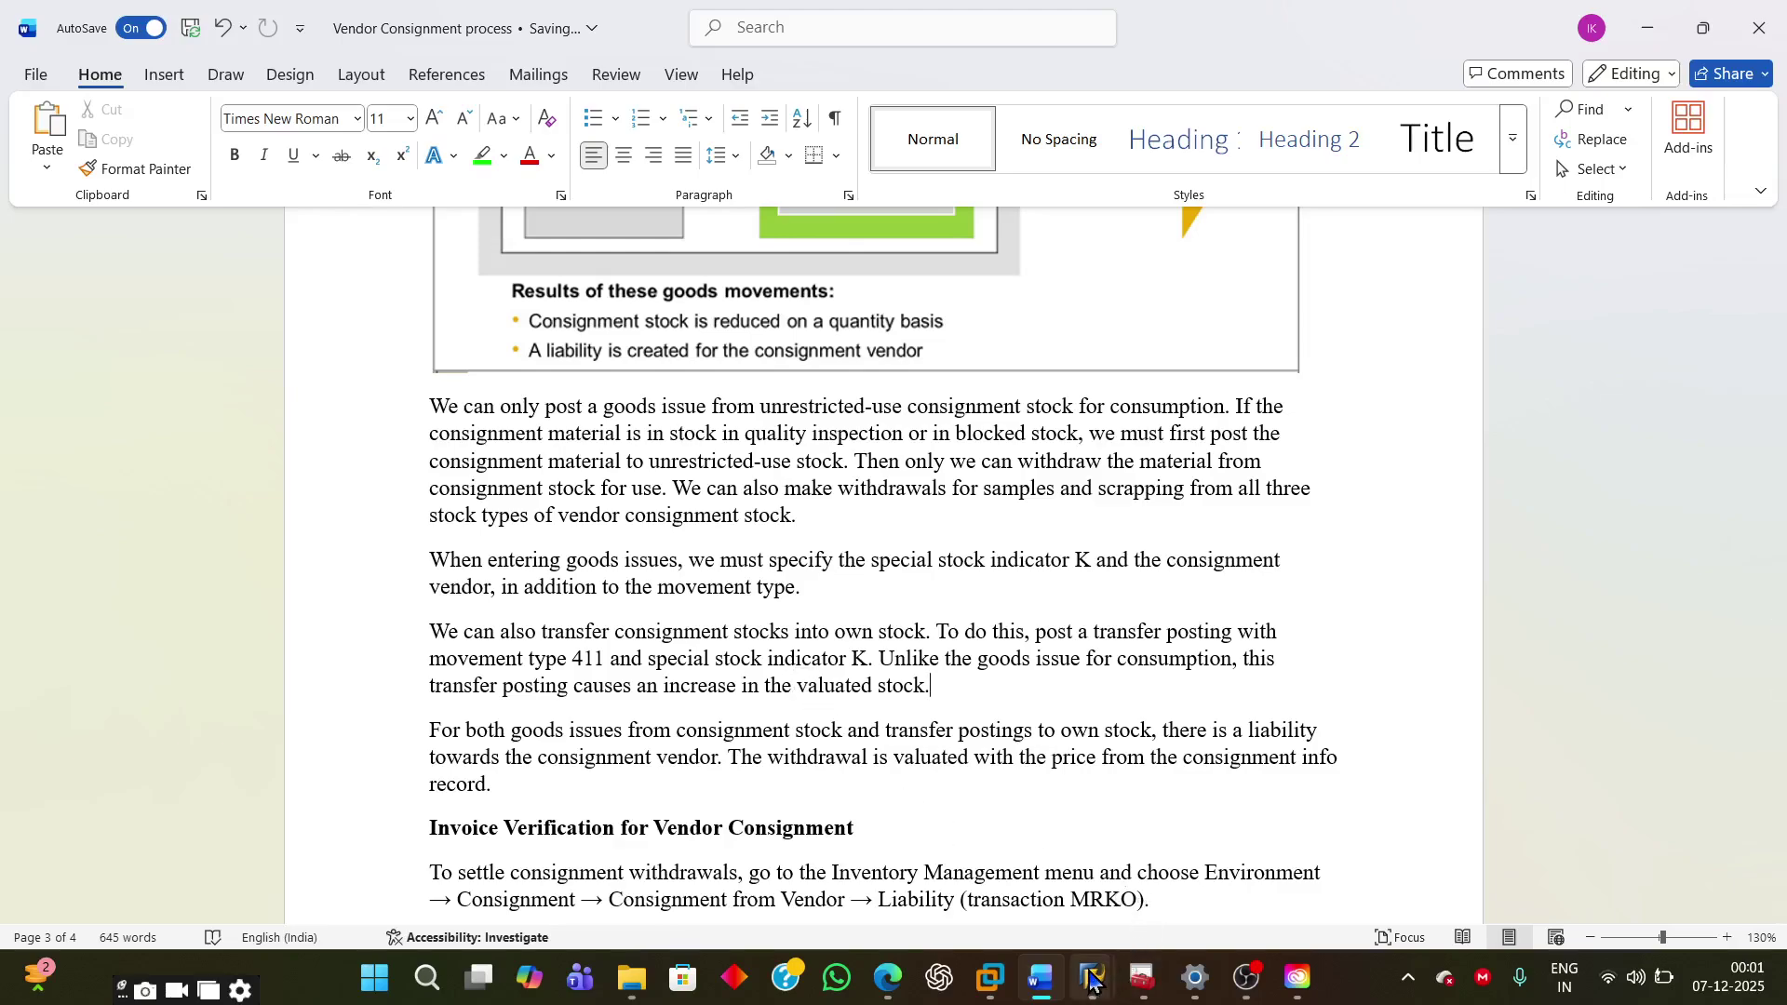
{"action": "mouse_move", "coordinate": [1091, 977]}
{"action": "left_click", "coordinate": [1268, 791]}
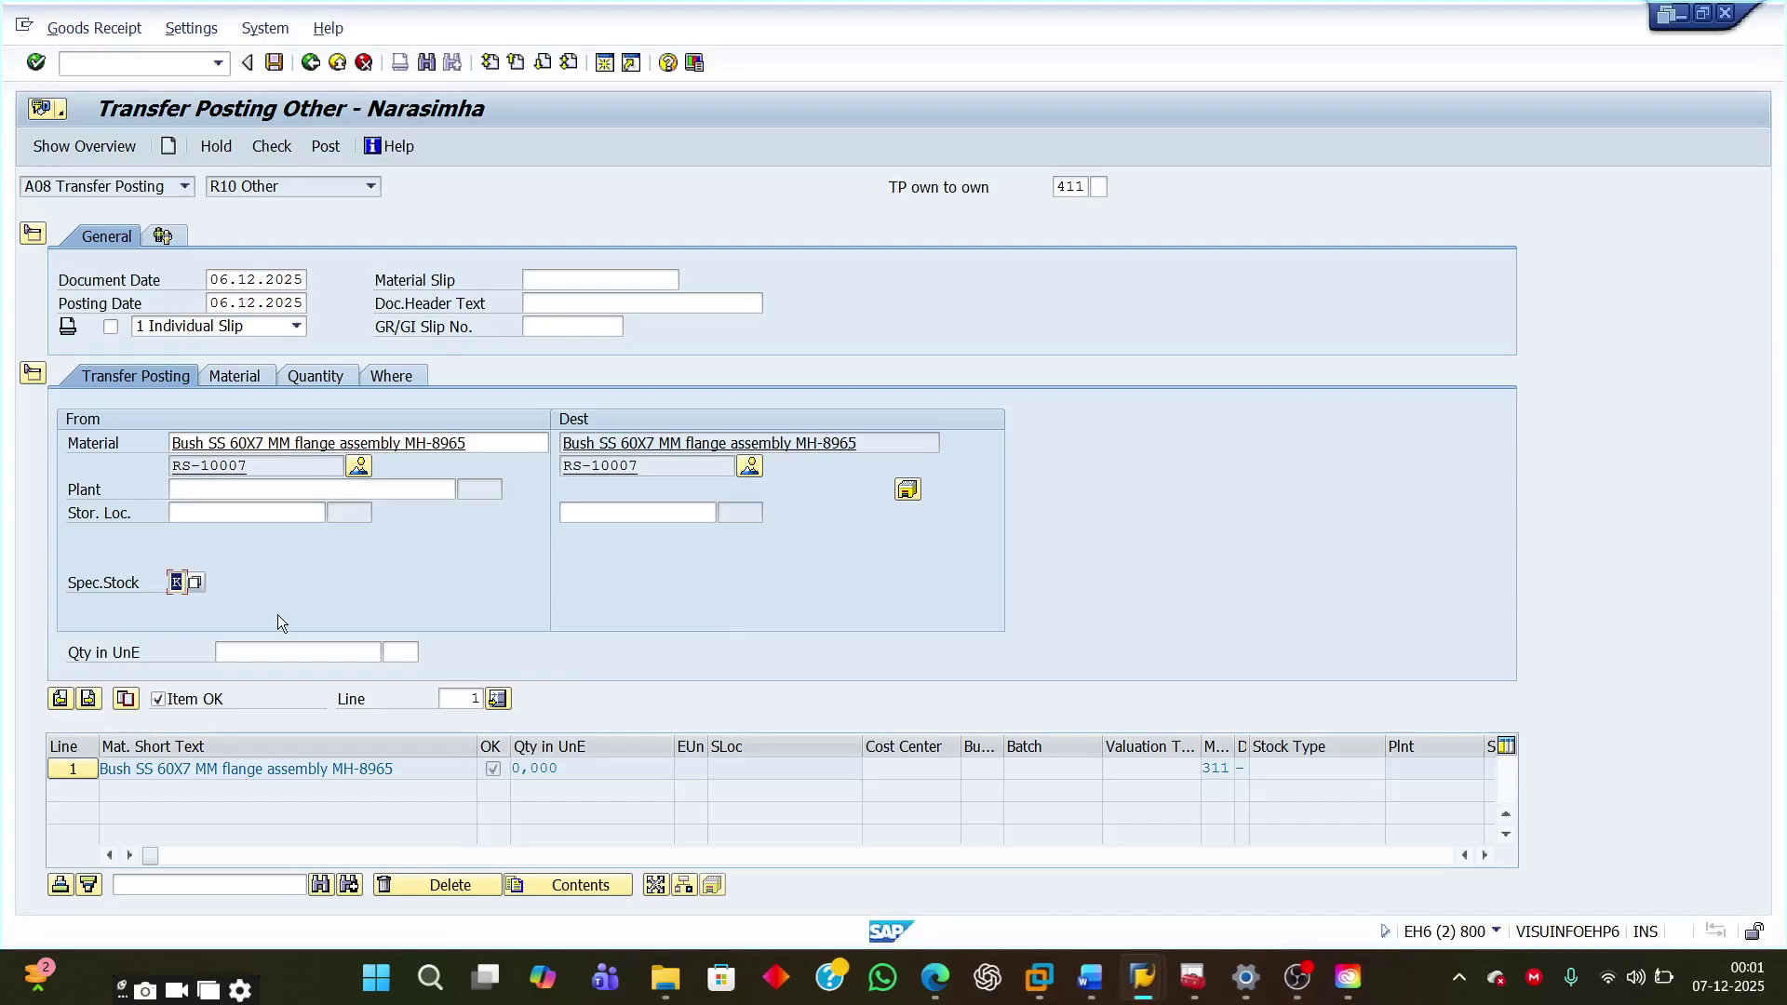
Step: Set the special stock indicator beside the transfer posting item's movement type to K, Consignment (vendor)
{"action": "left_click", "coordinate": [409, 378]}
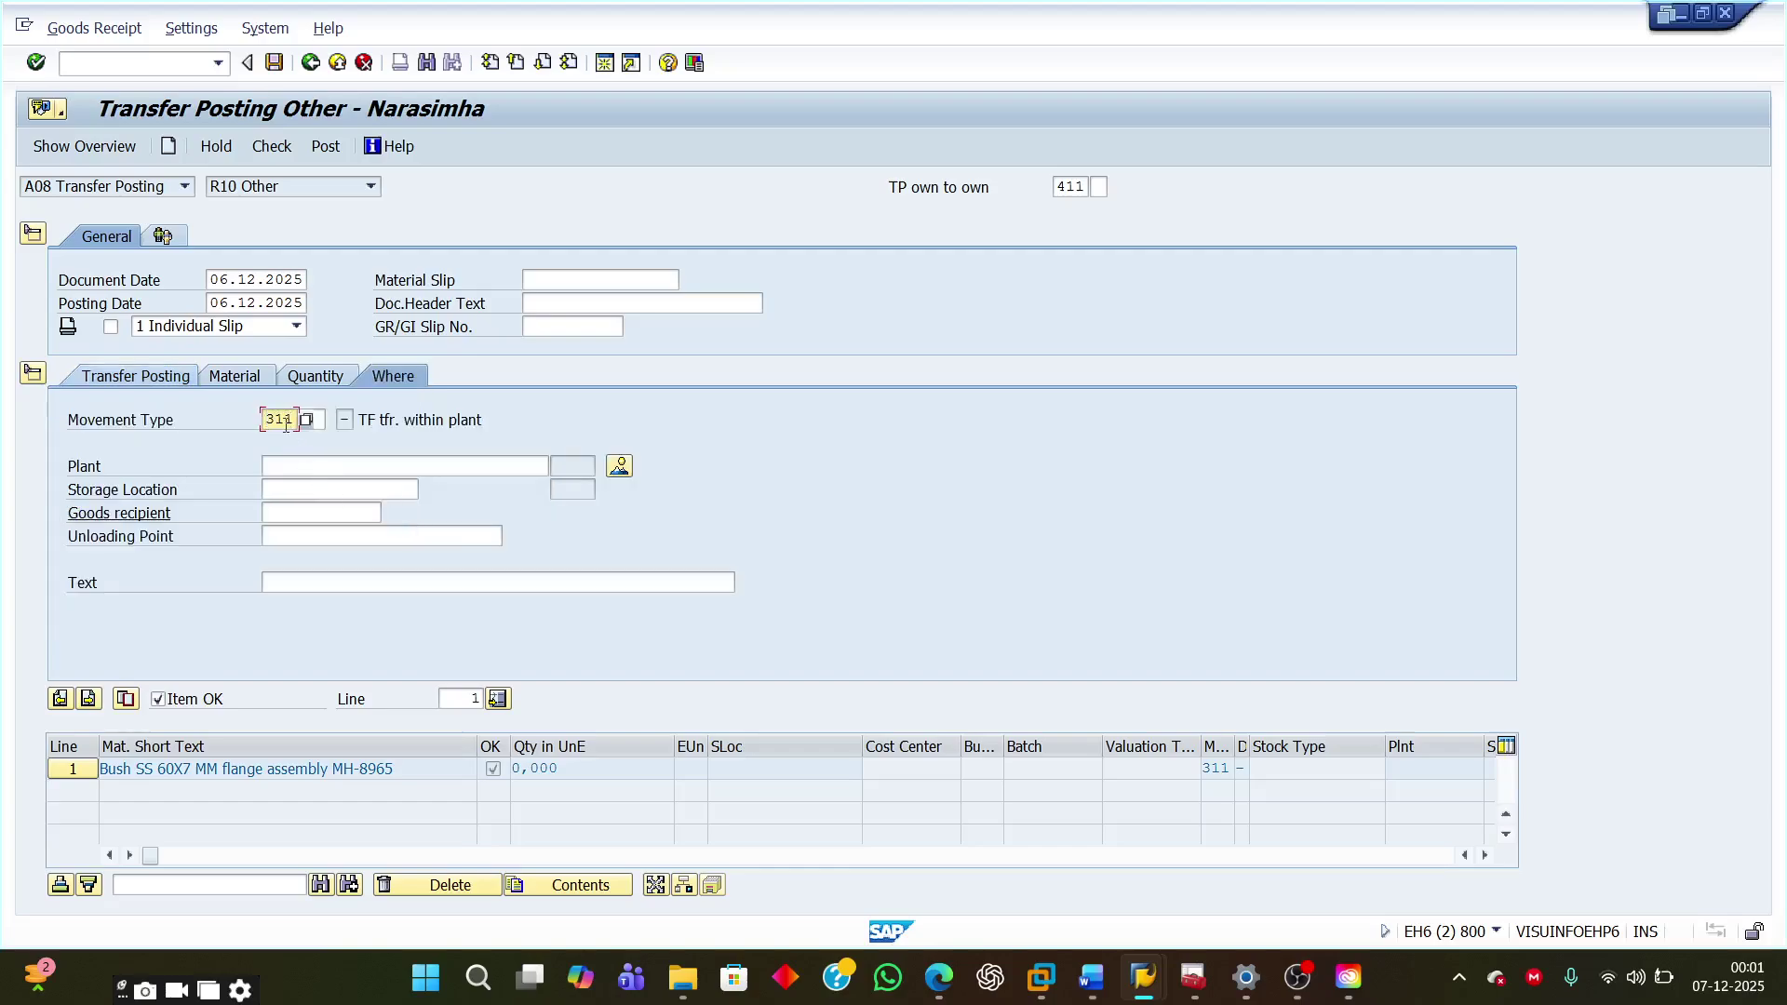
{"action": "left_click", "coordinate": [318, 420]}
{"action": "left_click", "coordinate": [334, 420]}
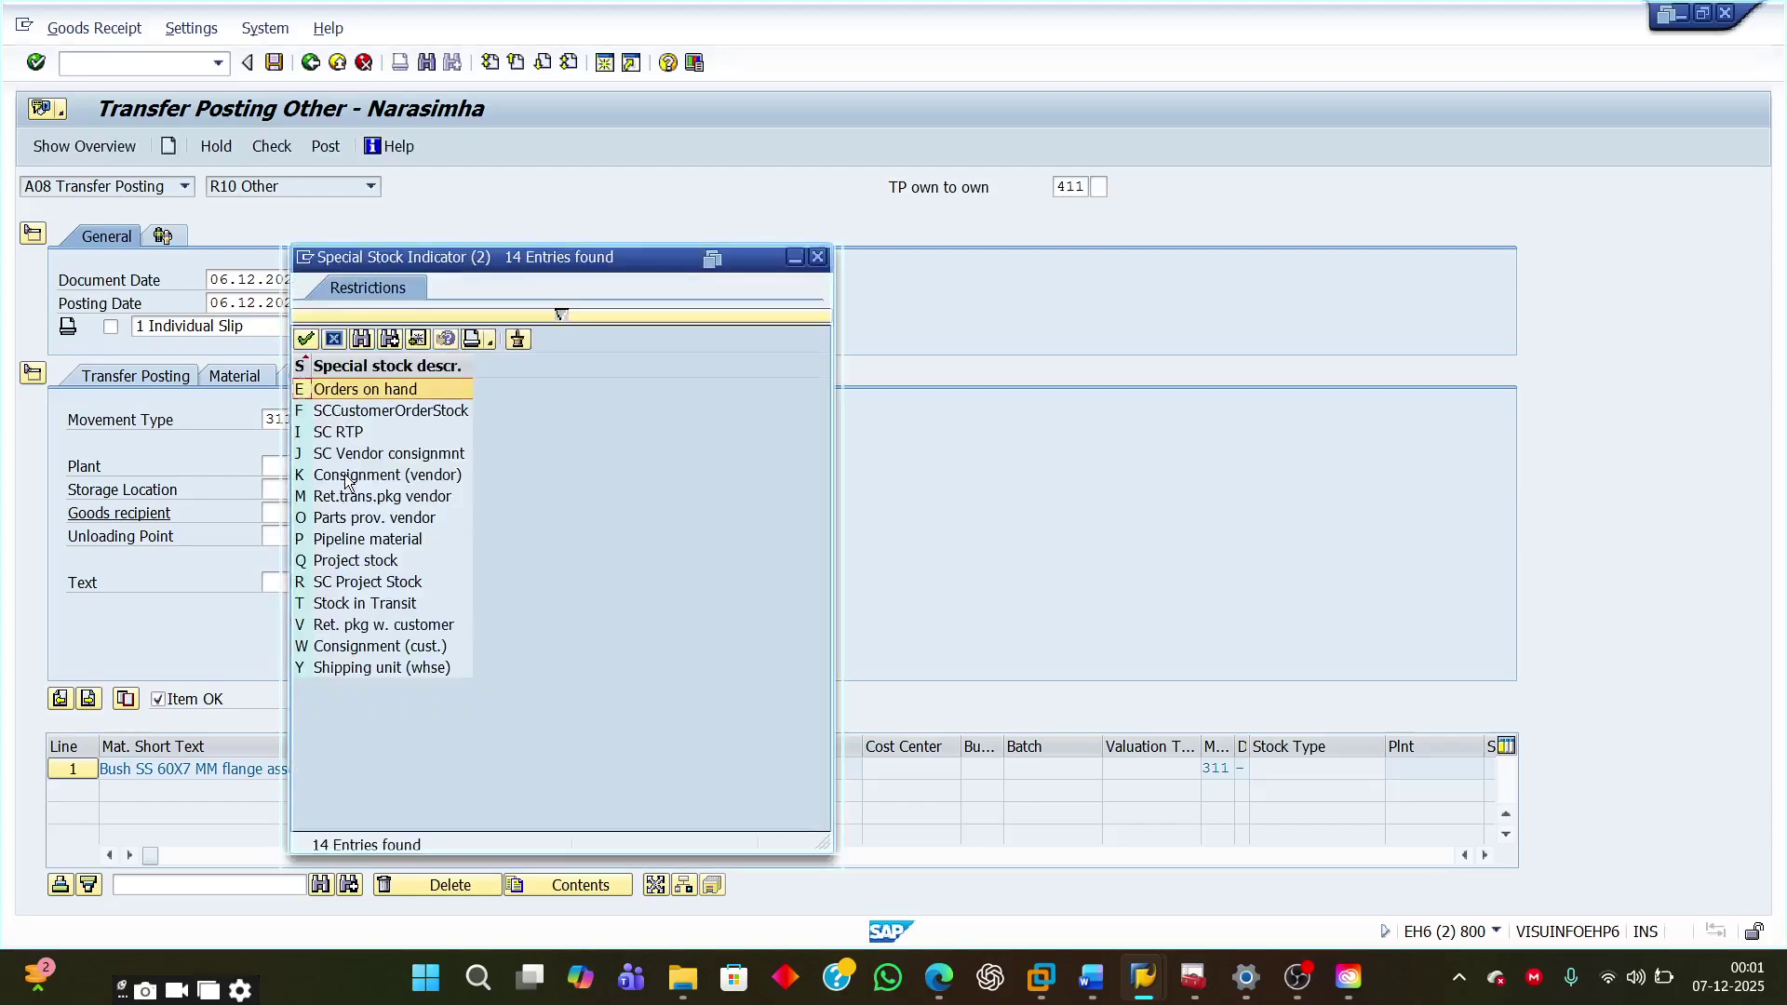
{"action": "left_click", "coordinate": [346, 475]}
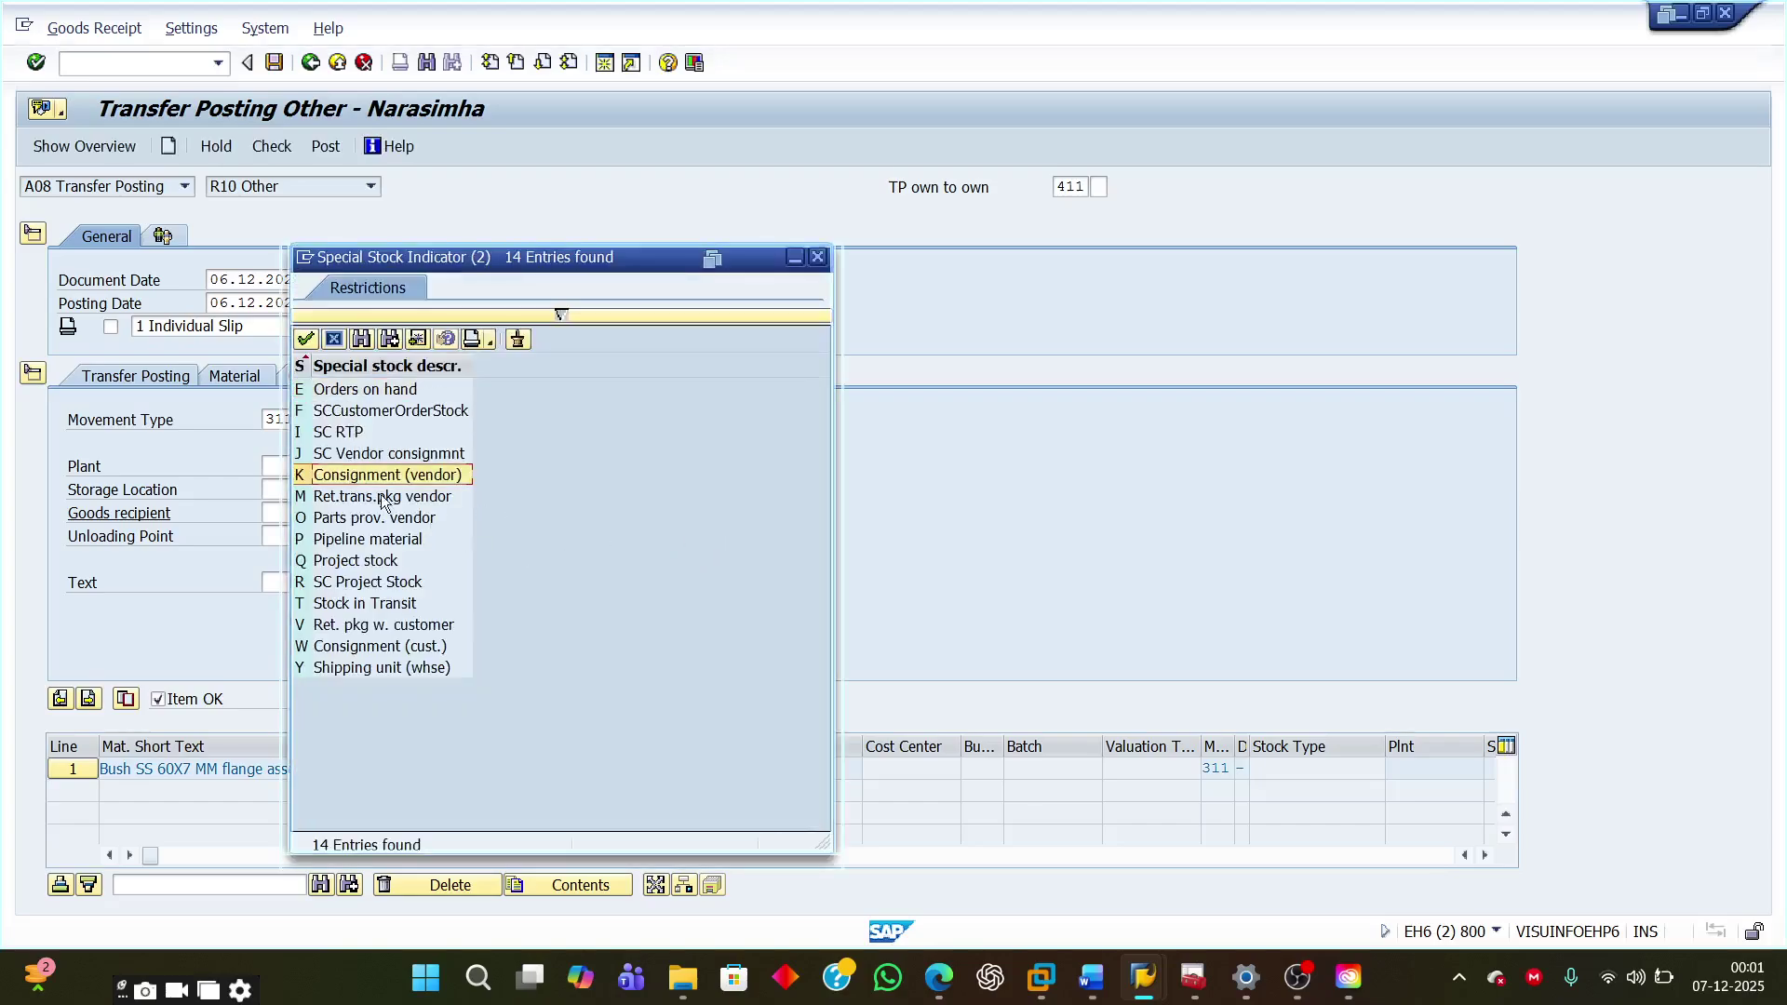
{"action": "double_click", "coordinate": [382, 478]}
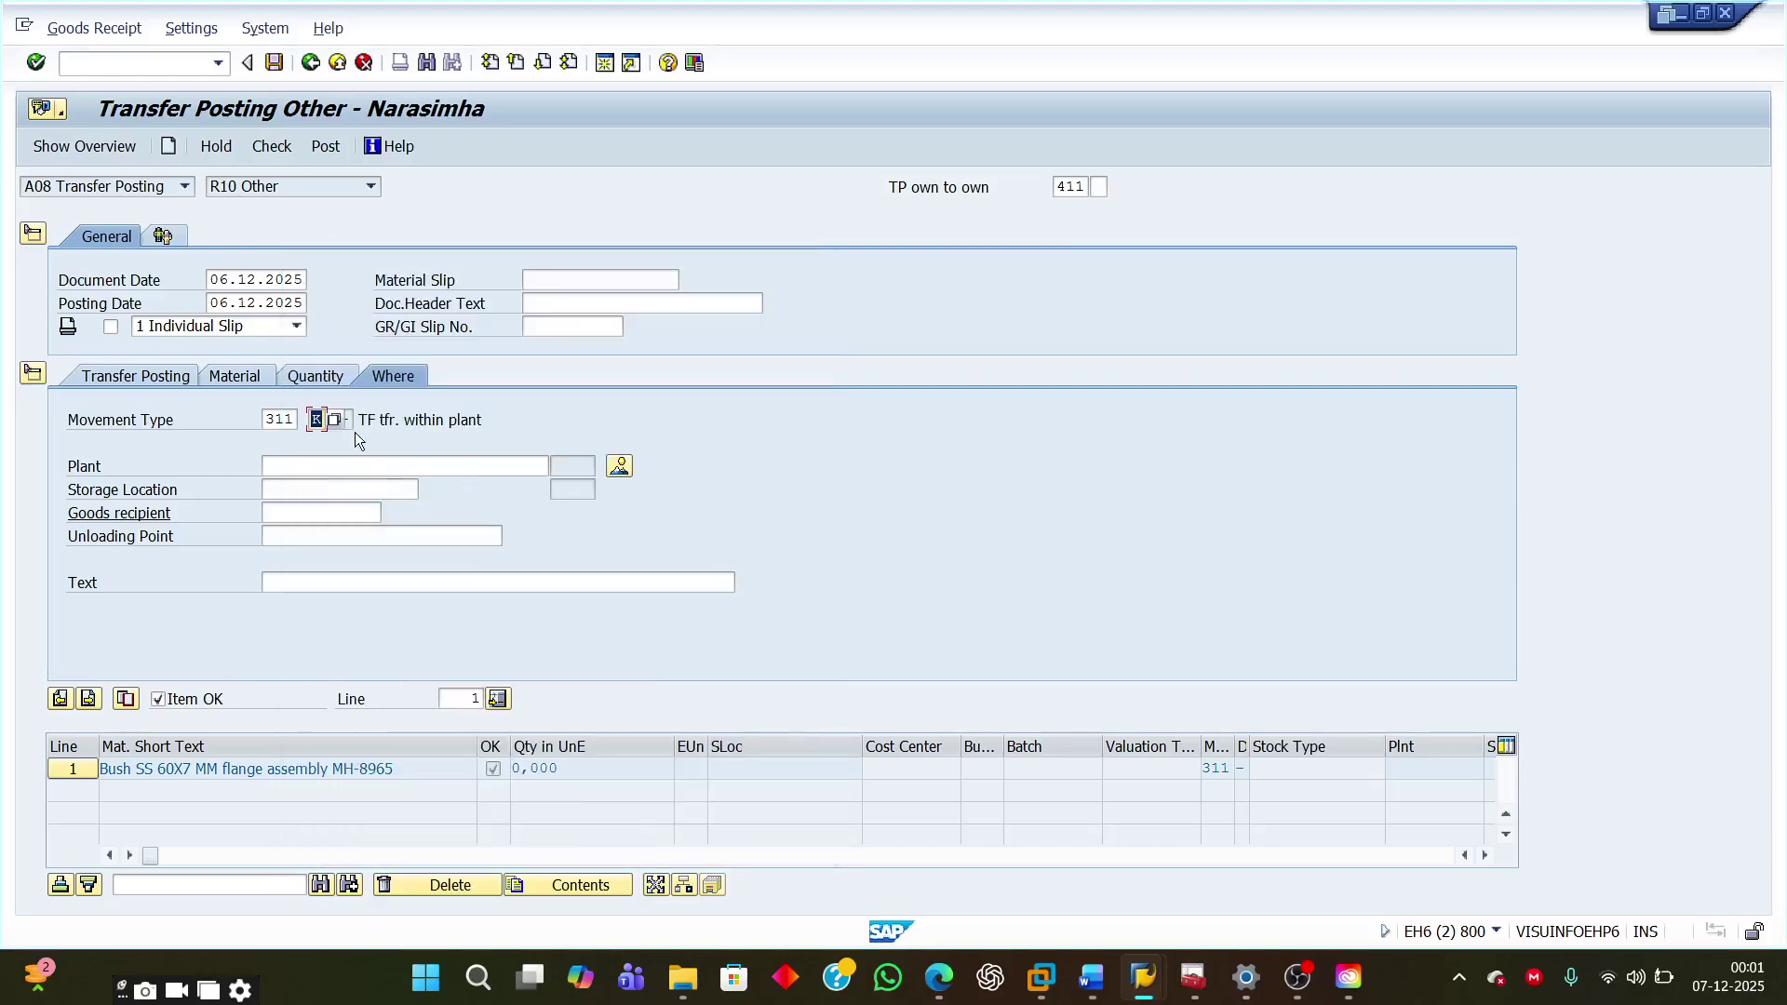
Step: Switch to the Word document and highlight the Vendor → Liability (transaction MRKO) path in the Invoice Verification for Vendor Consignment section
{"action": "mouse_move", "coordinate": [1091, 978]}
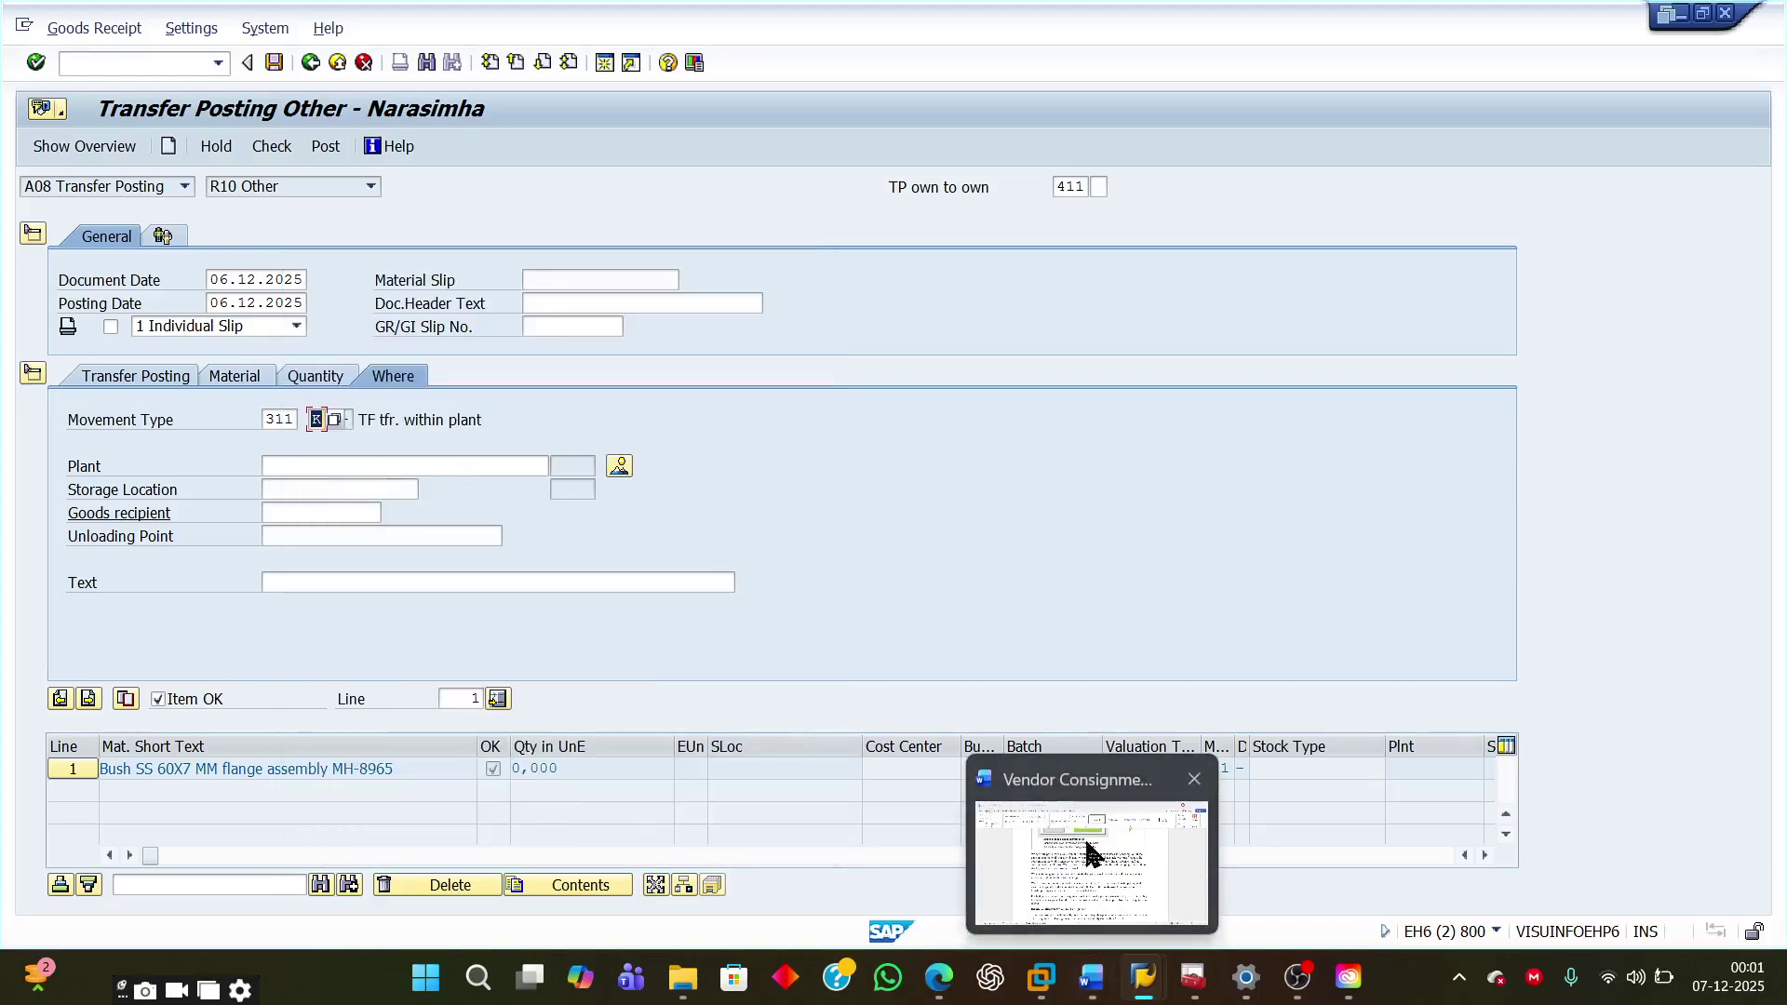
{"action": "left_click", "coordinate": [1096, 849]}
{"action": "scroll", "coordinate": [968, 731], "scroll_direction": "down", "scroll_amount": 2}
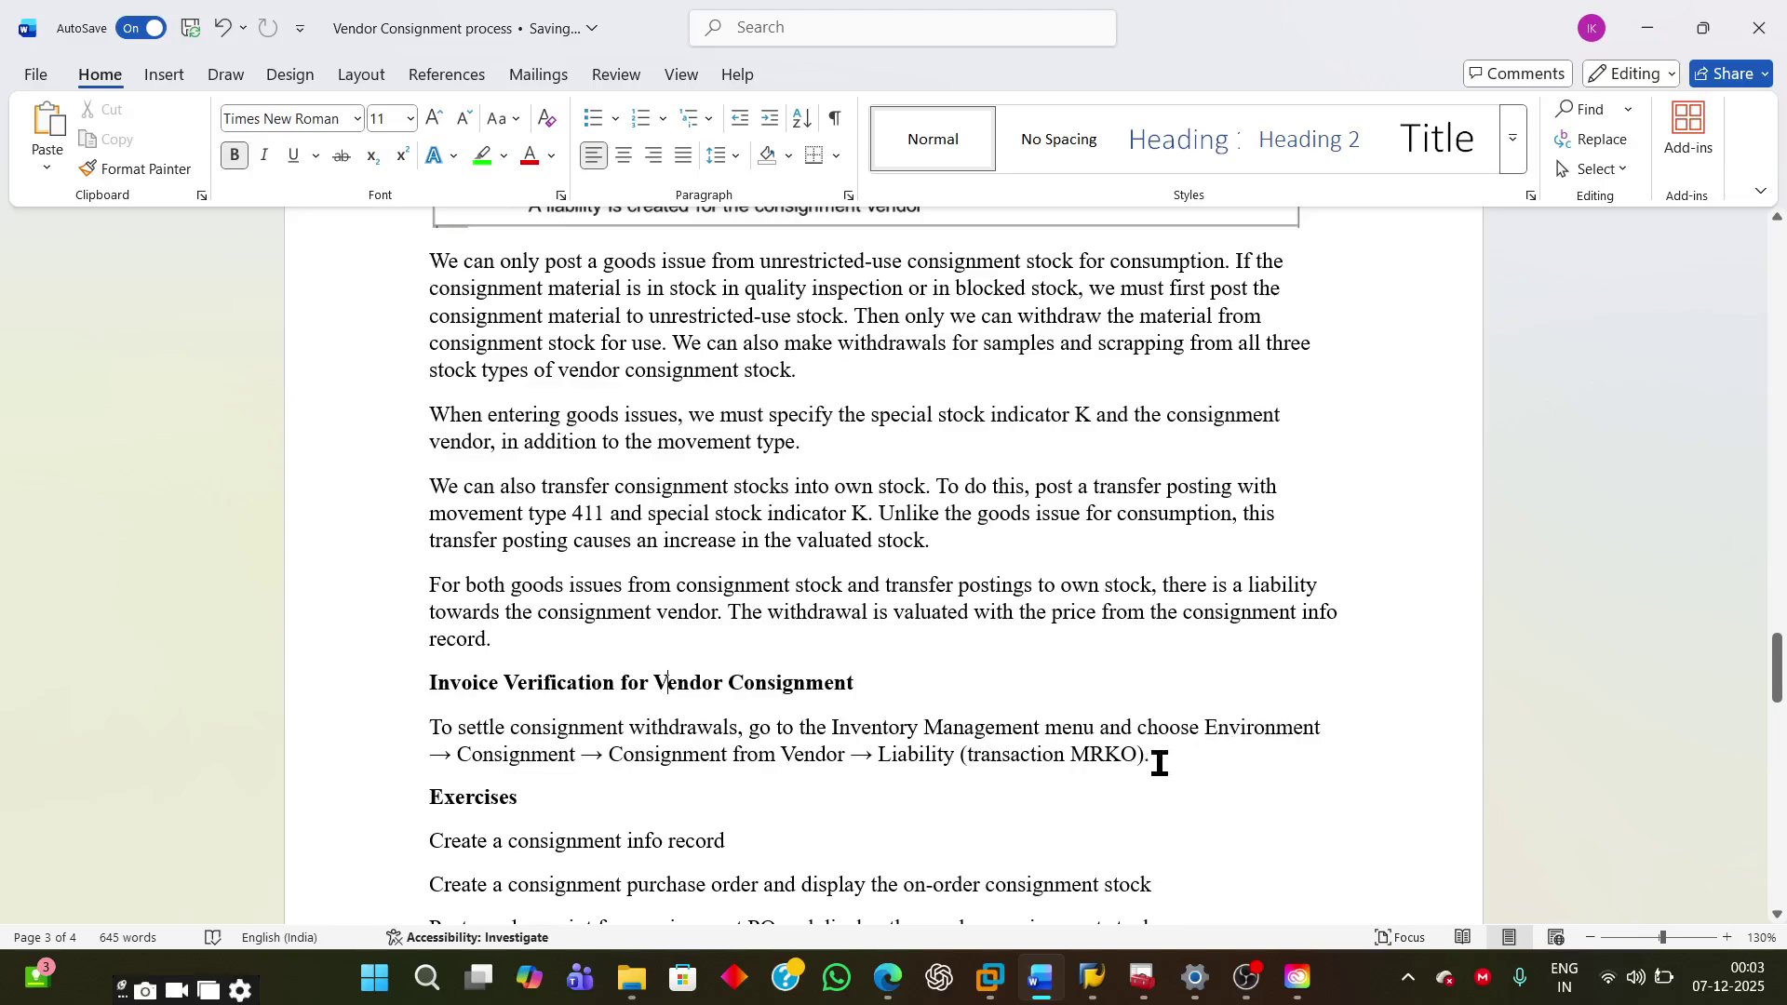
{"action": "left_click_drag", "start_coordinate": [1154, 762], "coordinate": [782, 758]}
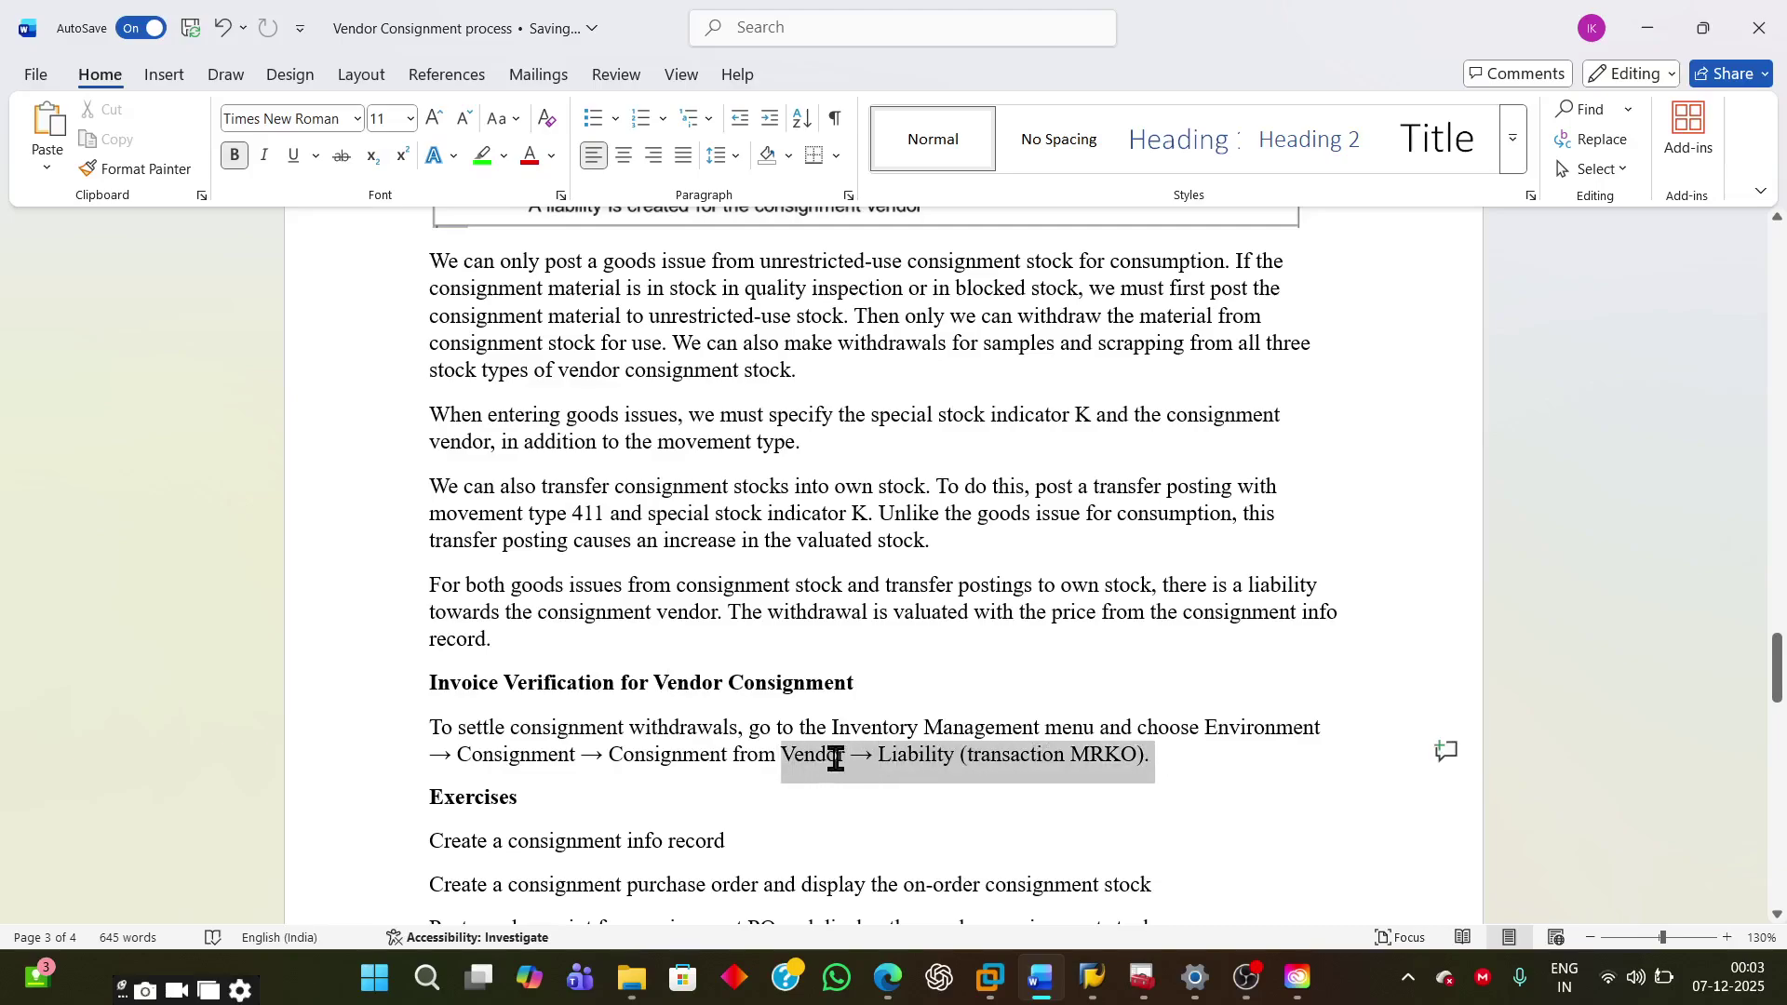
Step: Return to SAP and leave the transfer posting without saving the entered document
{"action": "mouse_move", "coordinate": [1091, 977]}
{"action": "left_click", "coordinate": [1340, 837]}
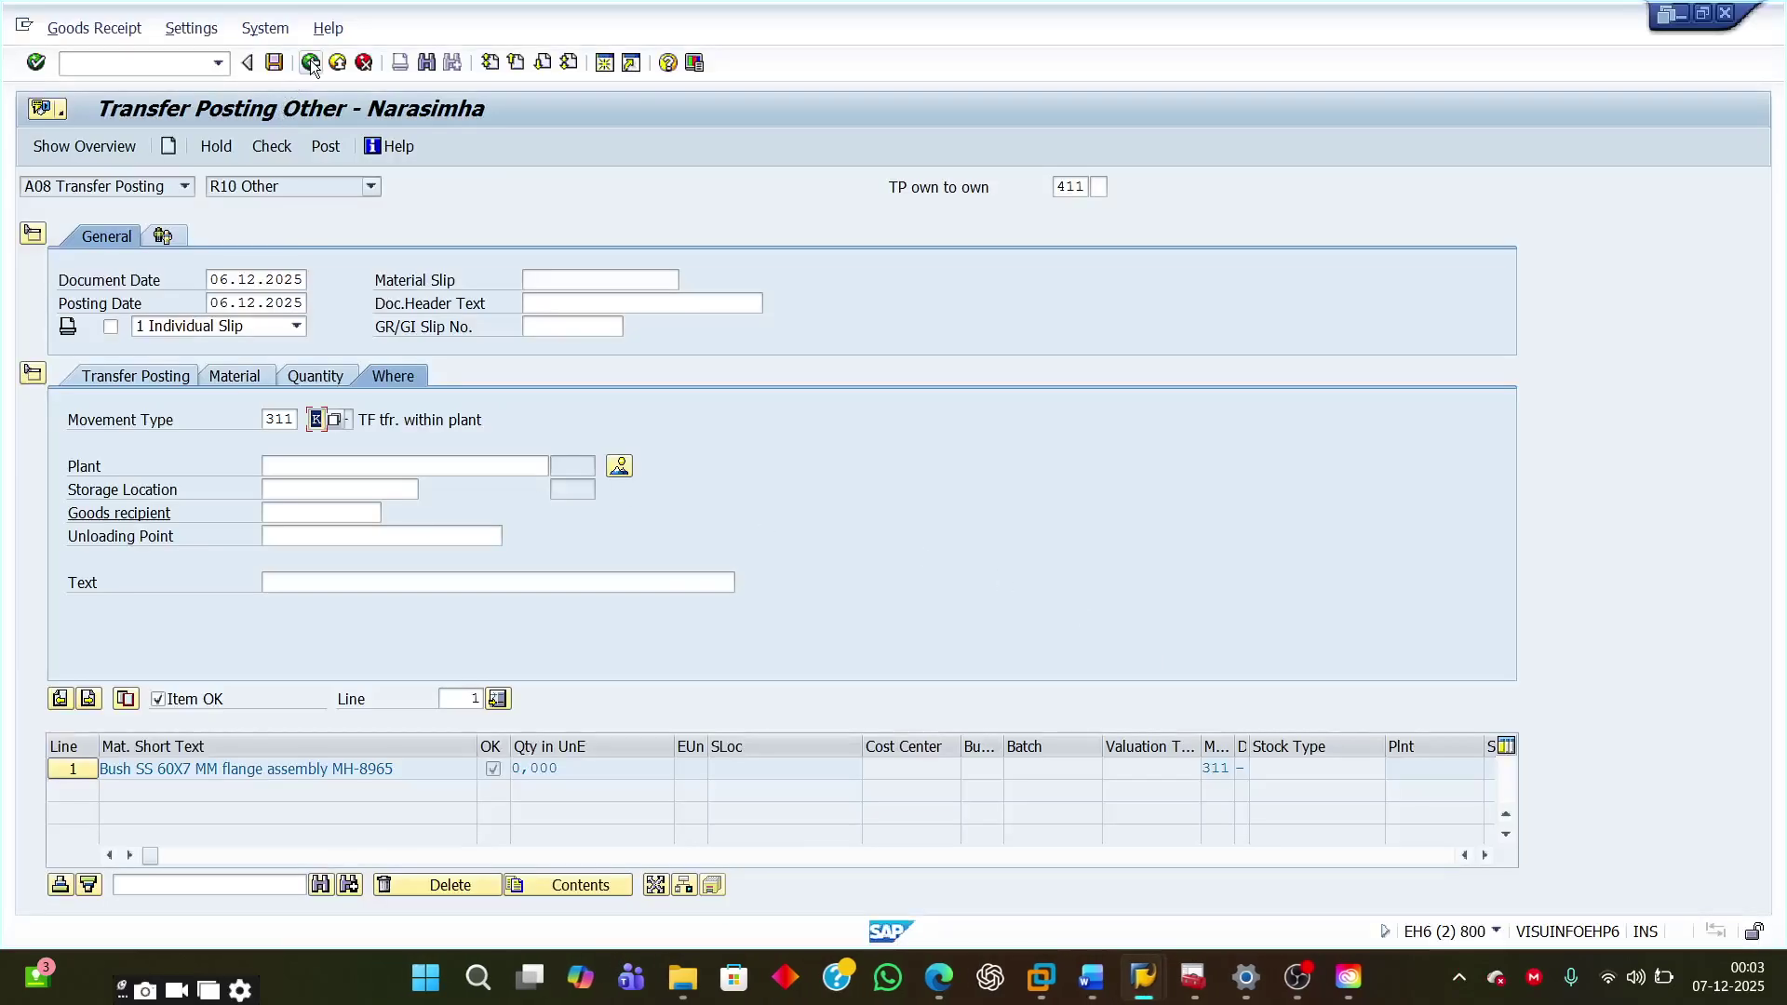
{"action": "left_click", "coordinate": [311, 62]}
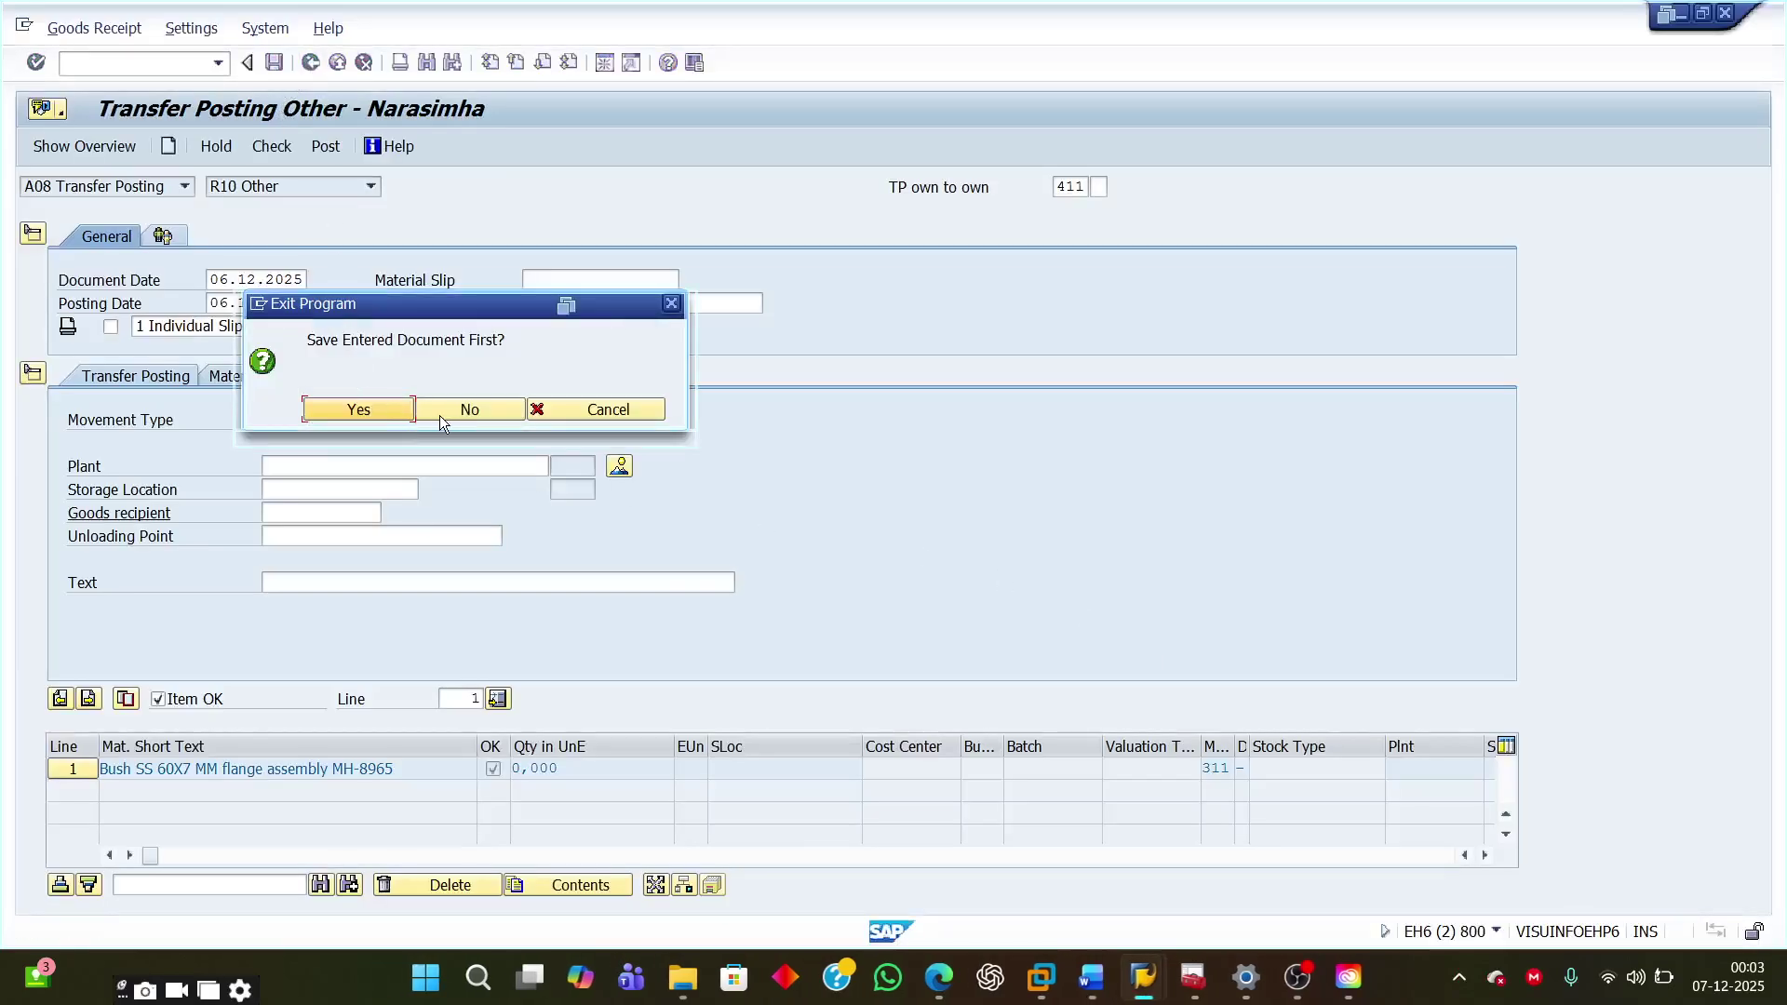
{"action": "left_click", "coordinate": [447, 411]}
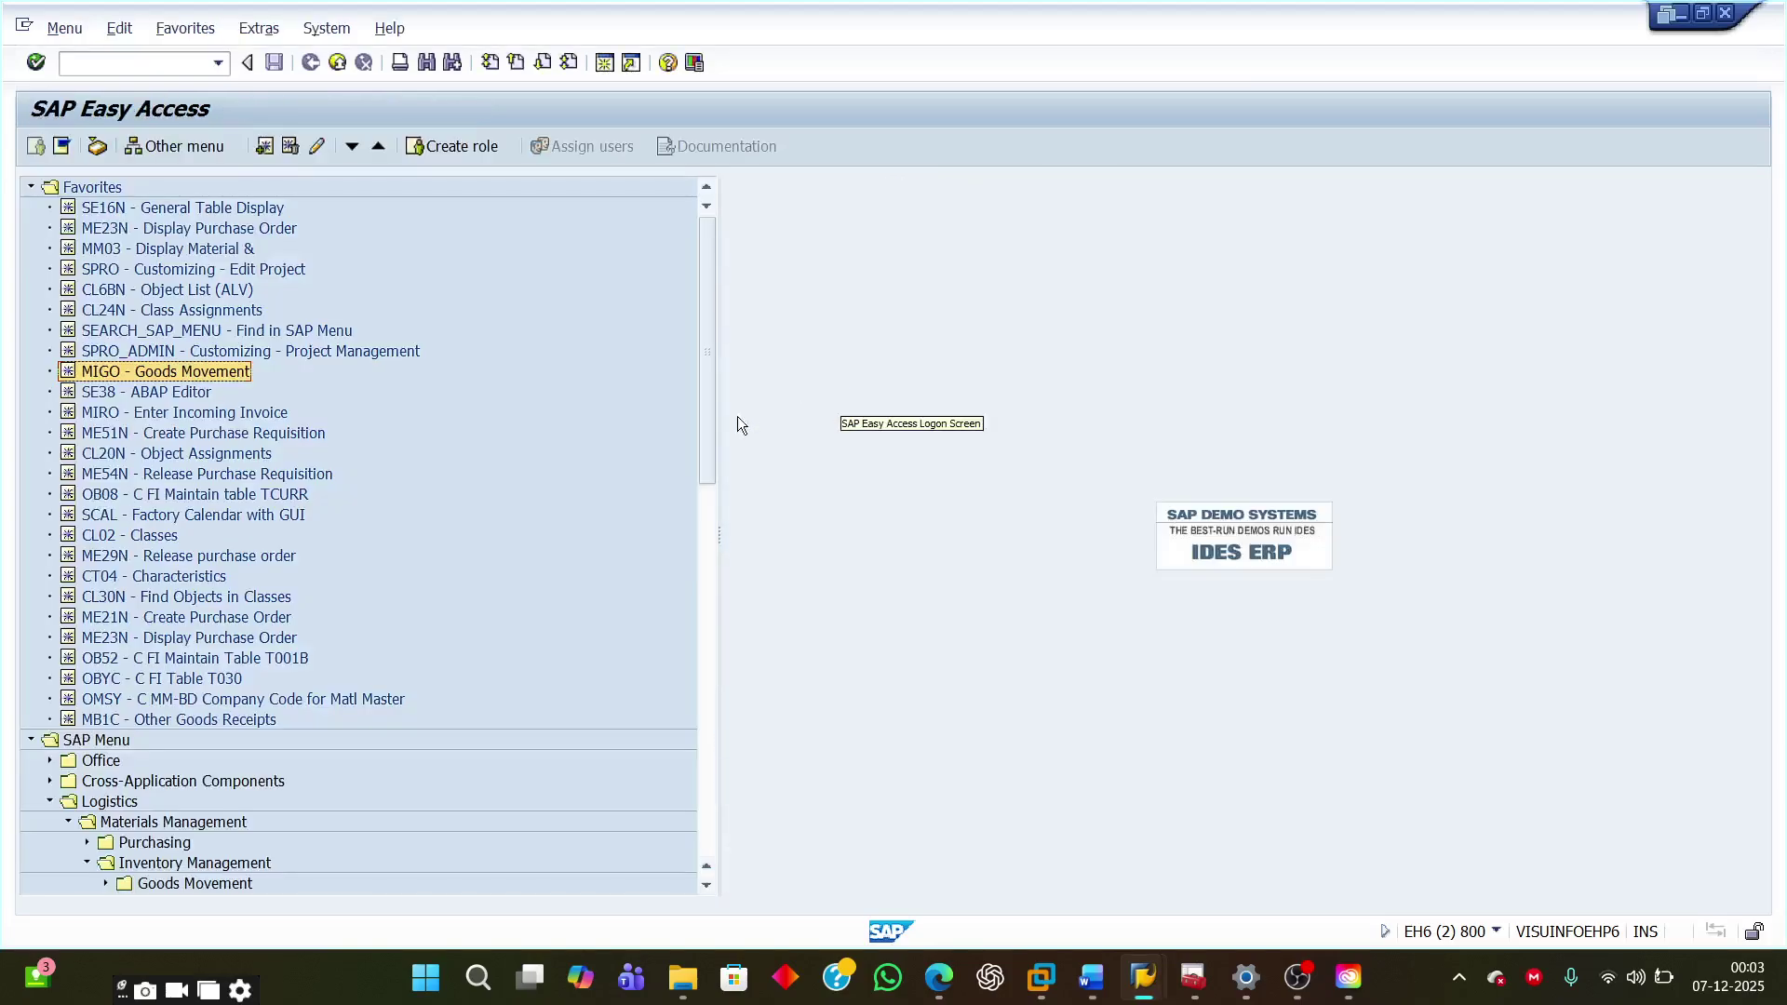
Step: Collapse the Favorites folder and select MRKO - Liability under Consignment from Vendor in the SAP menu tree
{"action": "left_click", "coordinate": [31, 189]}
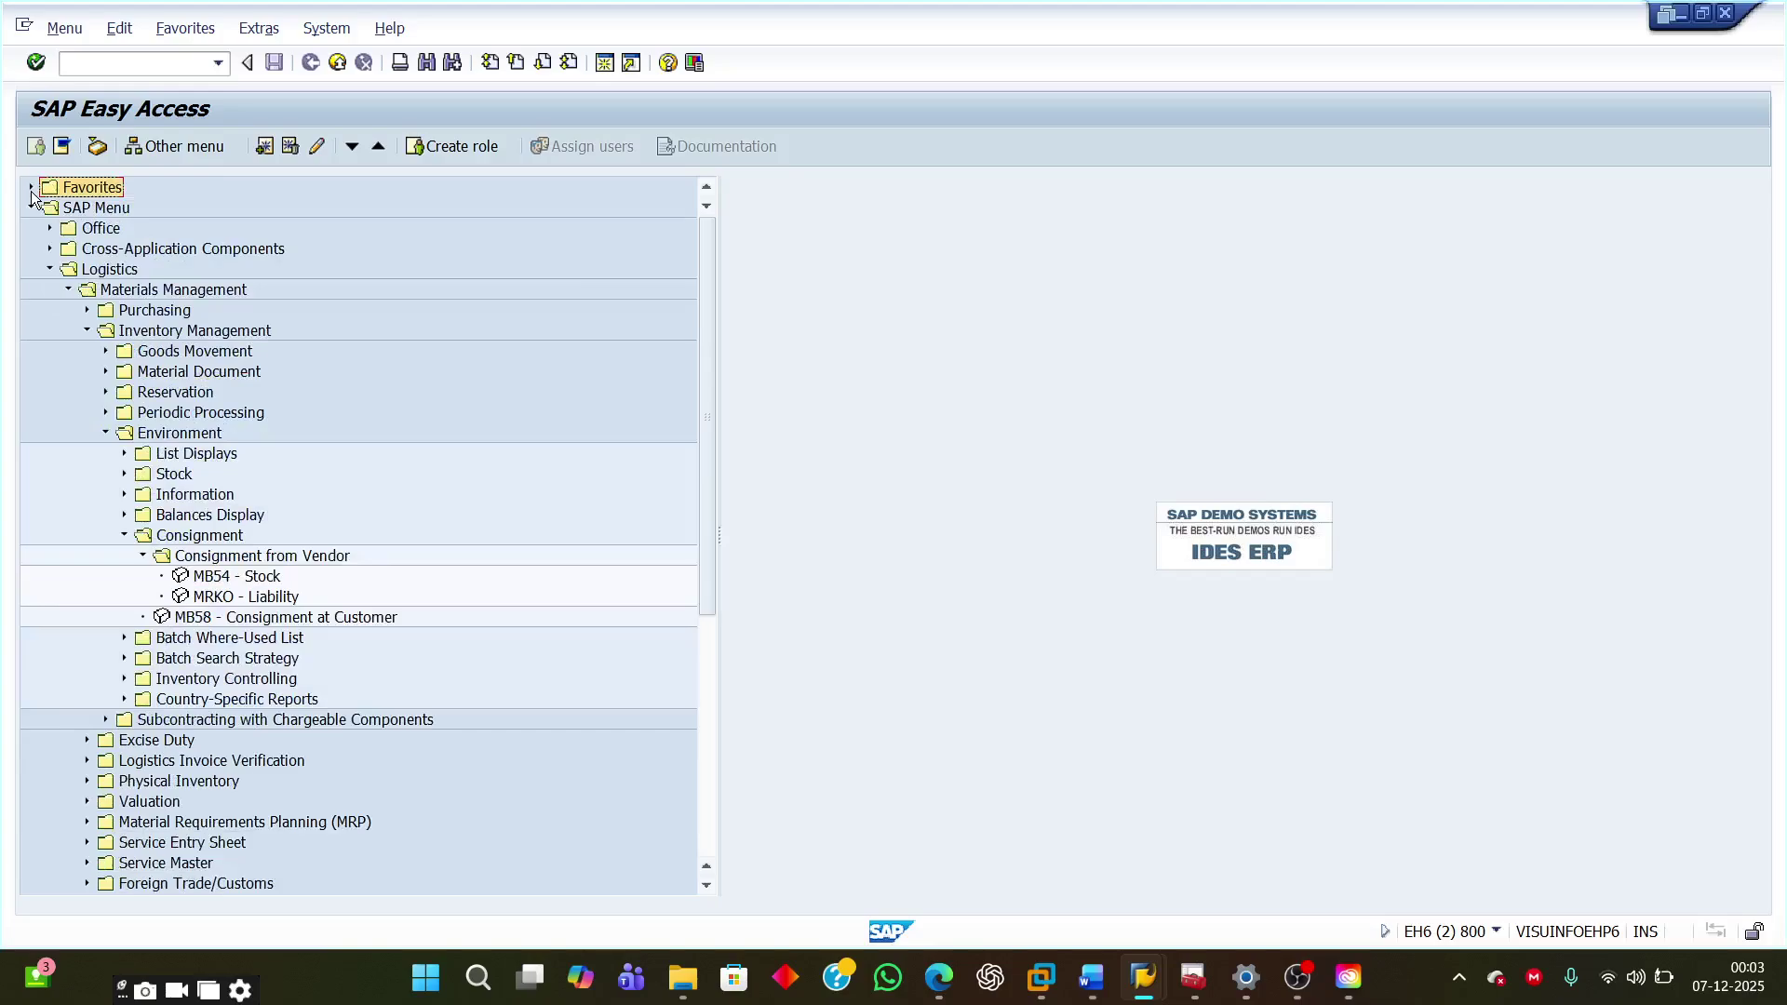
{"action": "left_click", "coordinate": [263, 600]}
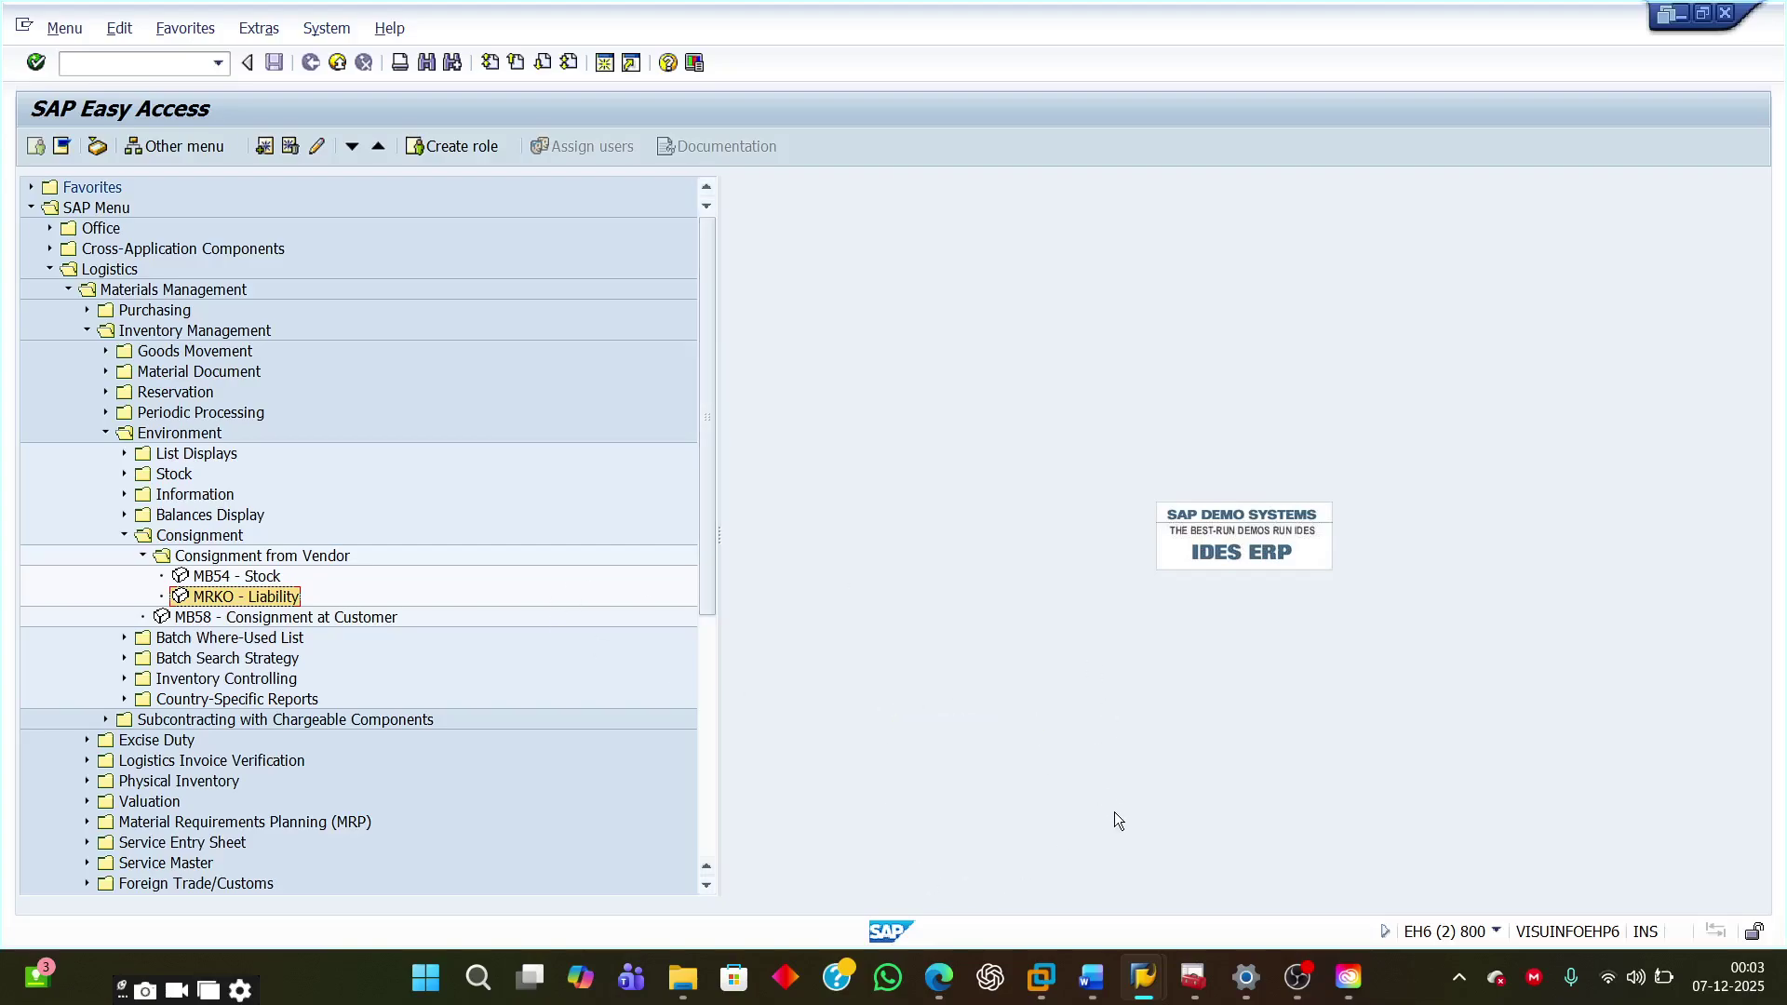
Step: Switch to the Word document and highlight the Exercises section below the invoice verification paragraph
{"action": "left_click", "coordinate": [1092, 977]}
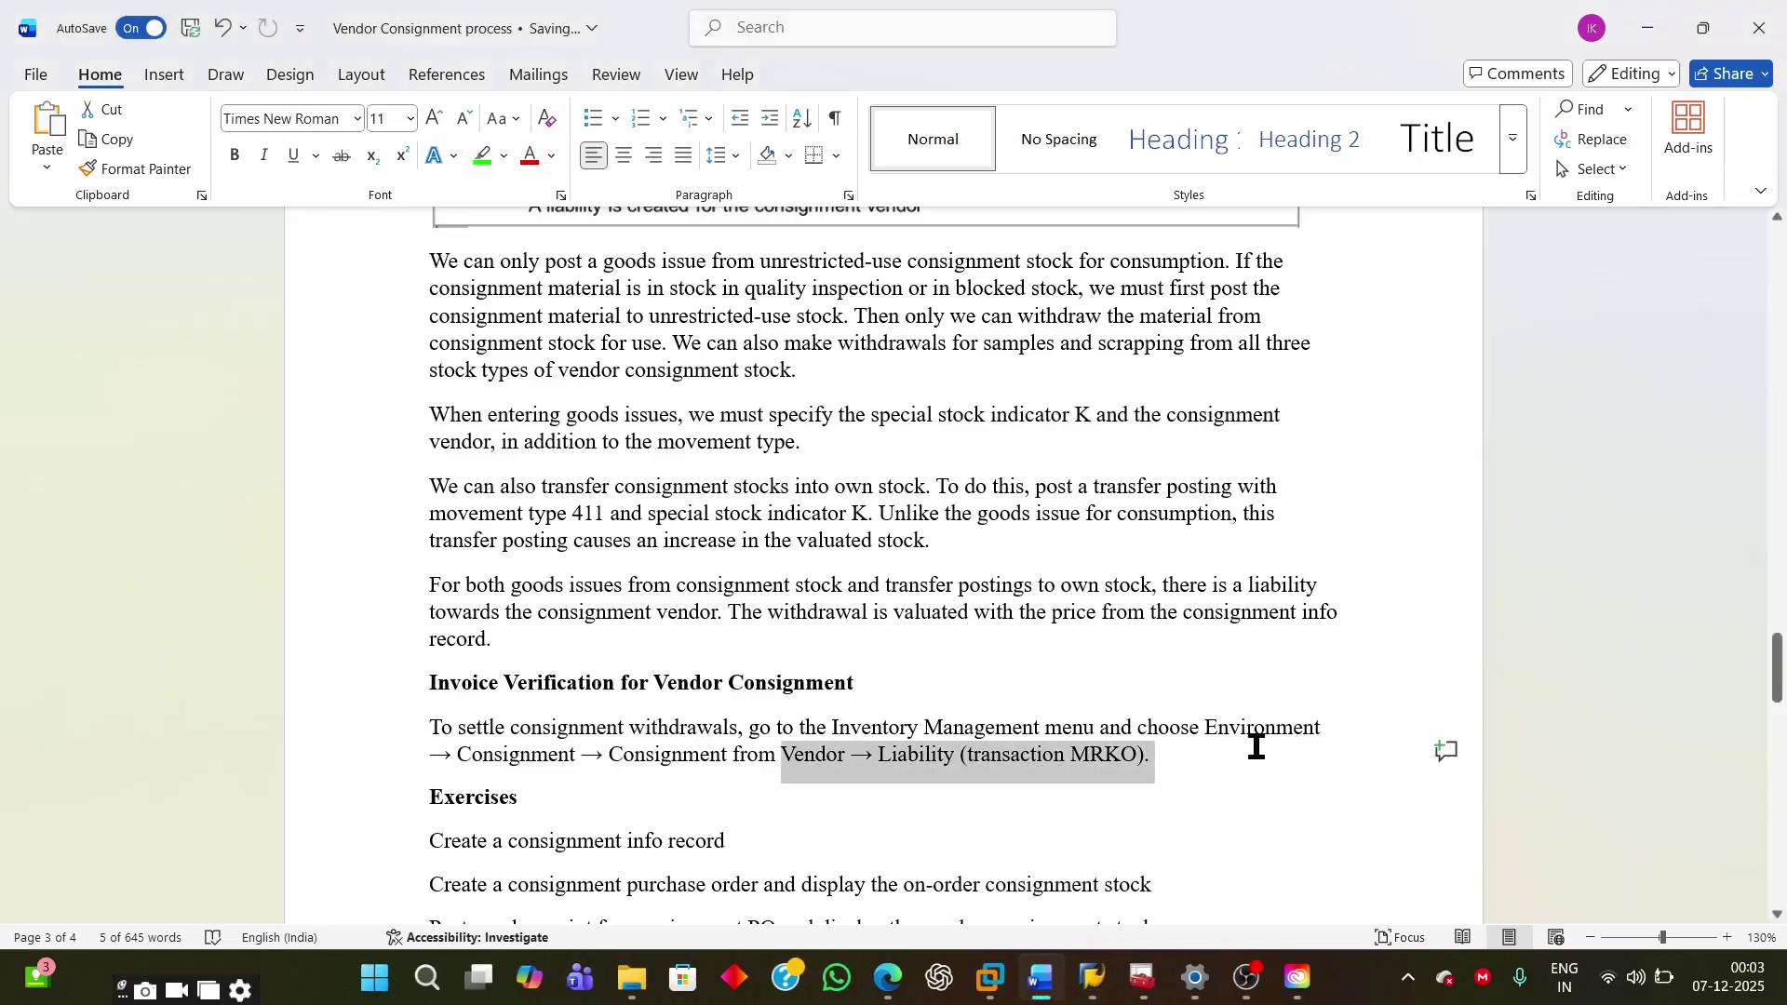
{"action": "scroll", "coordinate": [1297, 702], "scroll_direction": "down", "scroll_amount": 4}
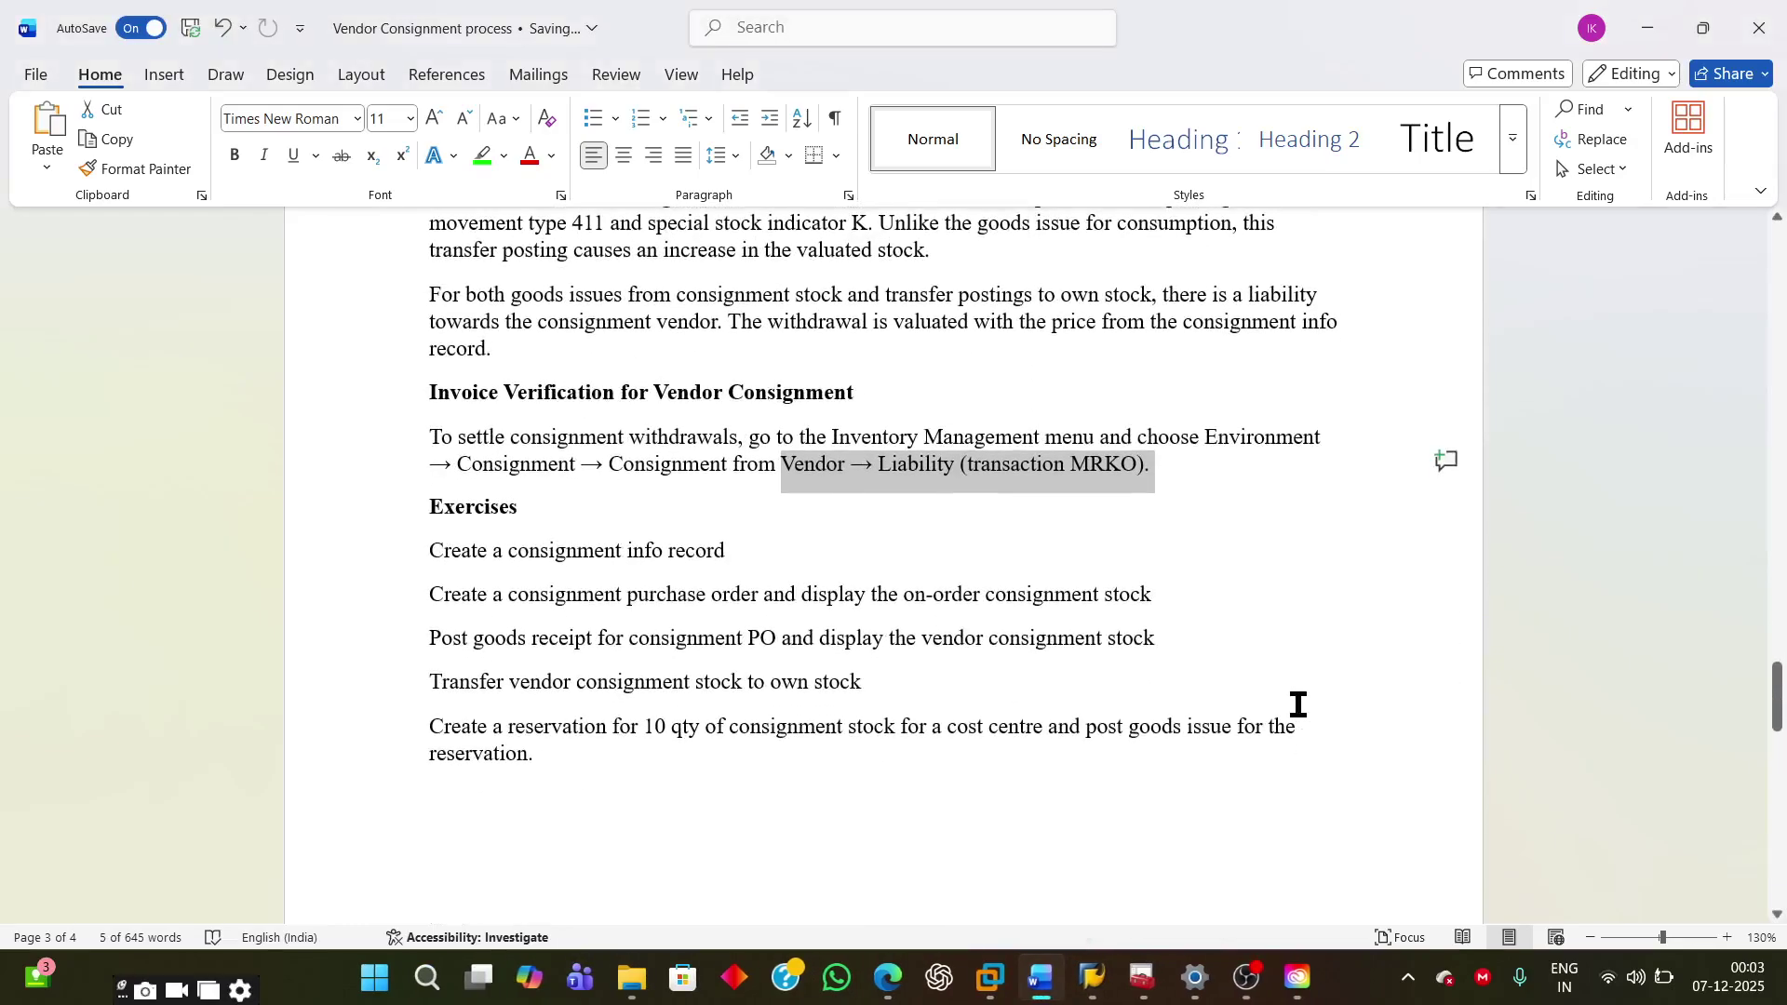
{"action": "left_click", "coordinate": [1248, 483]}
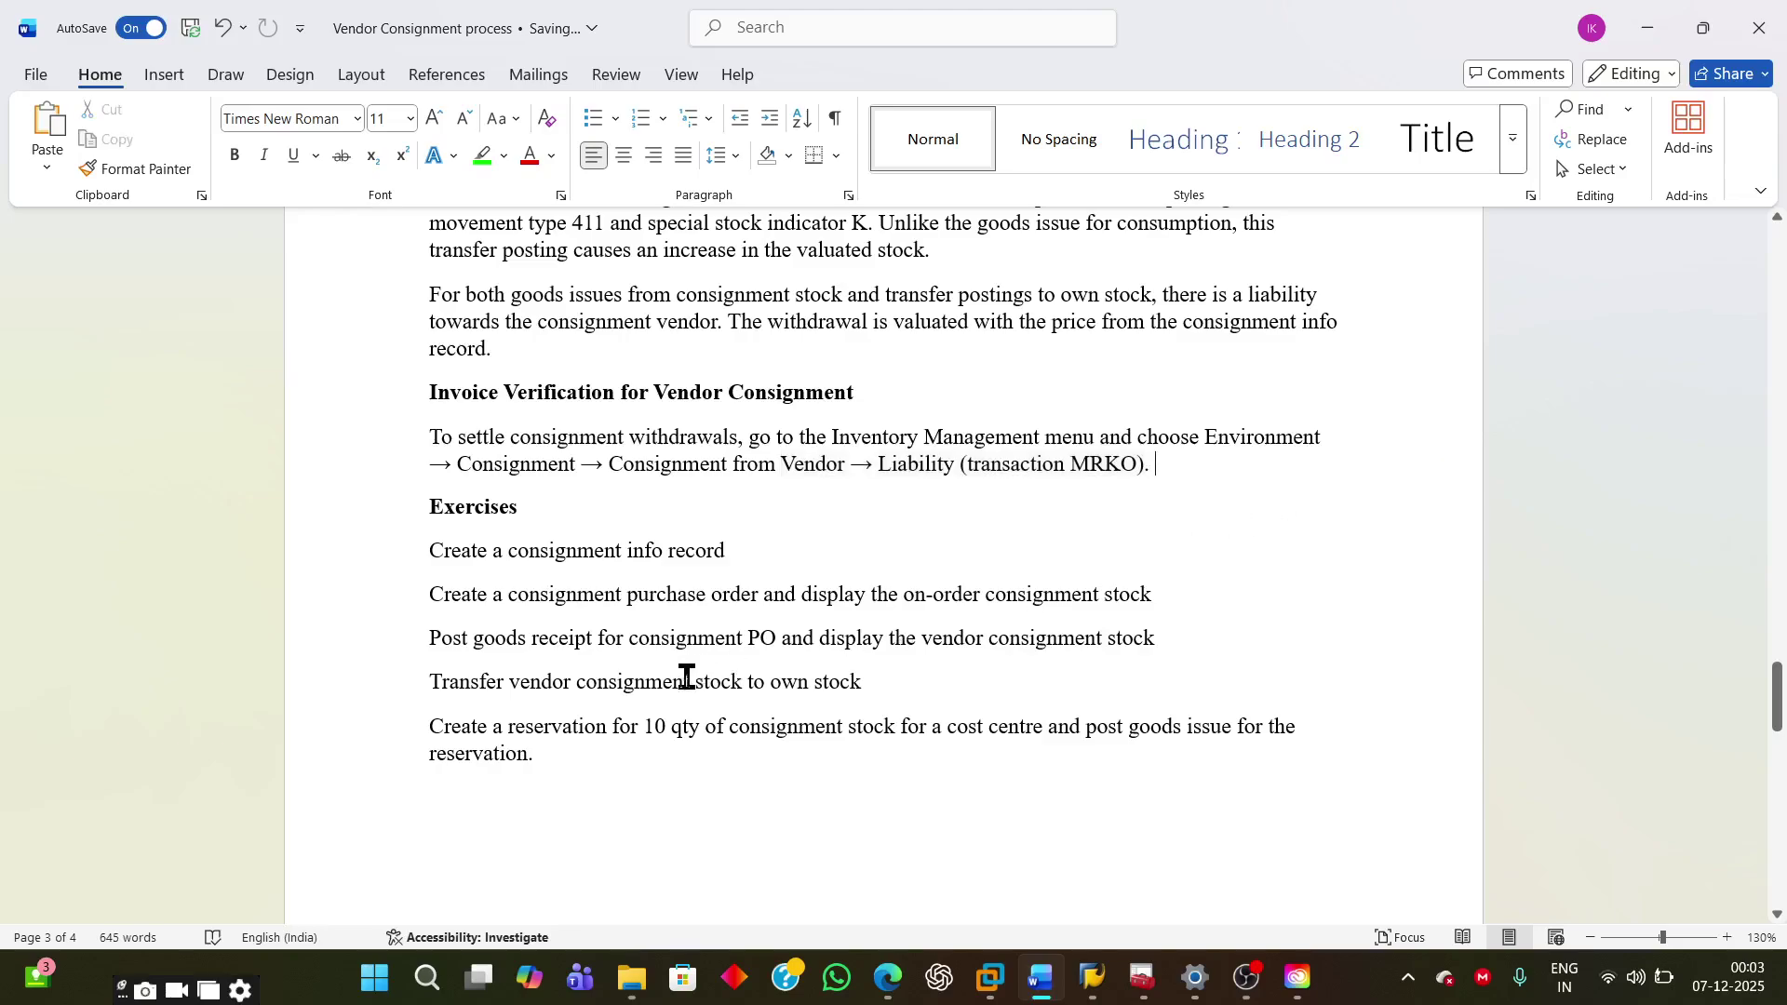
{"action": "scroll", "coordinate": [658, 682], "scroll_direction": "down", "scroll_amount": 2}
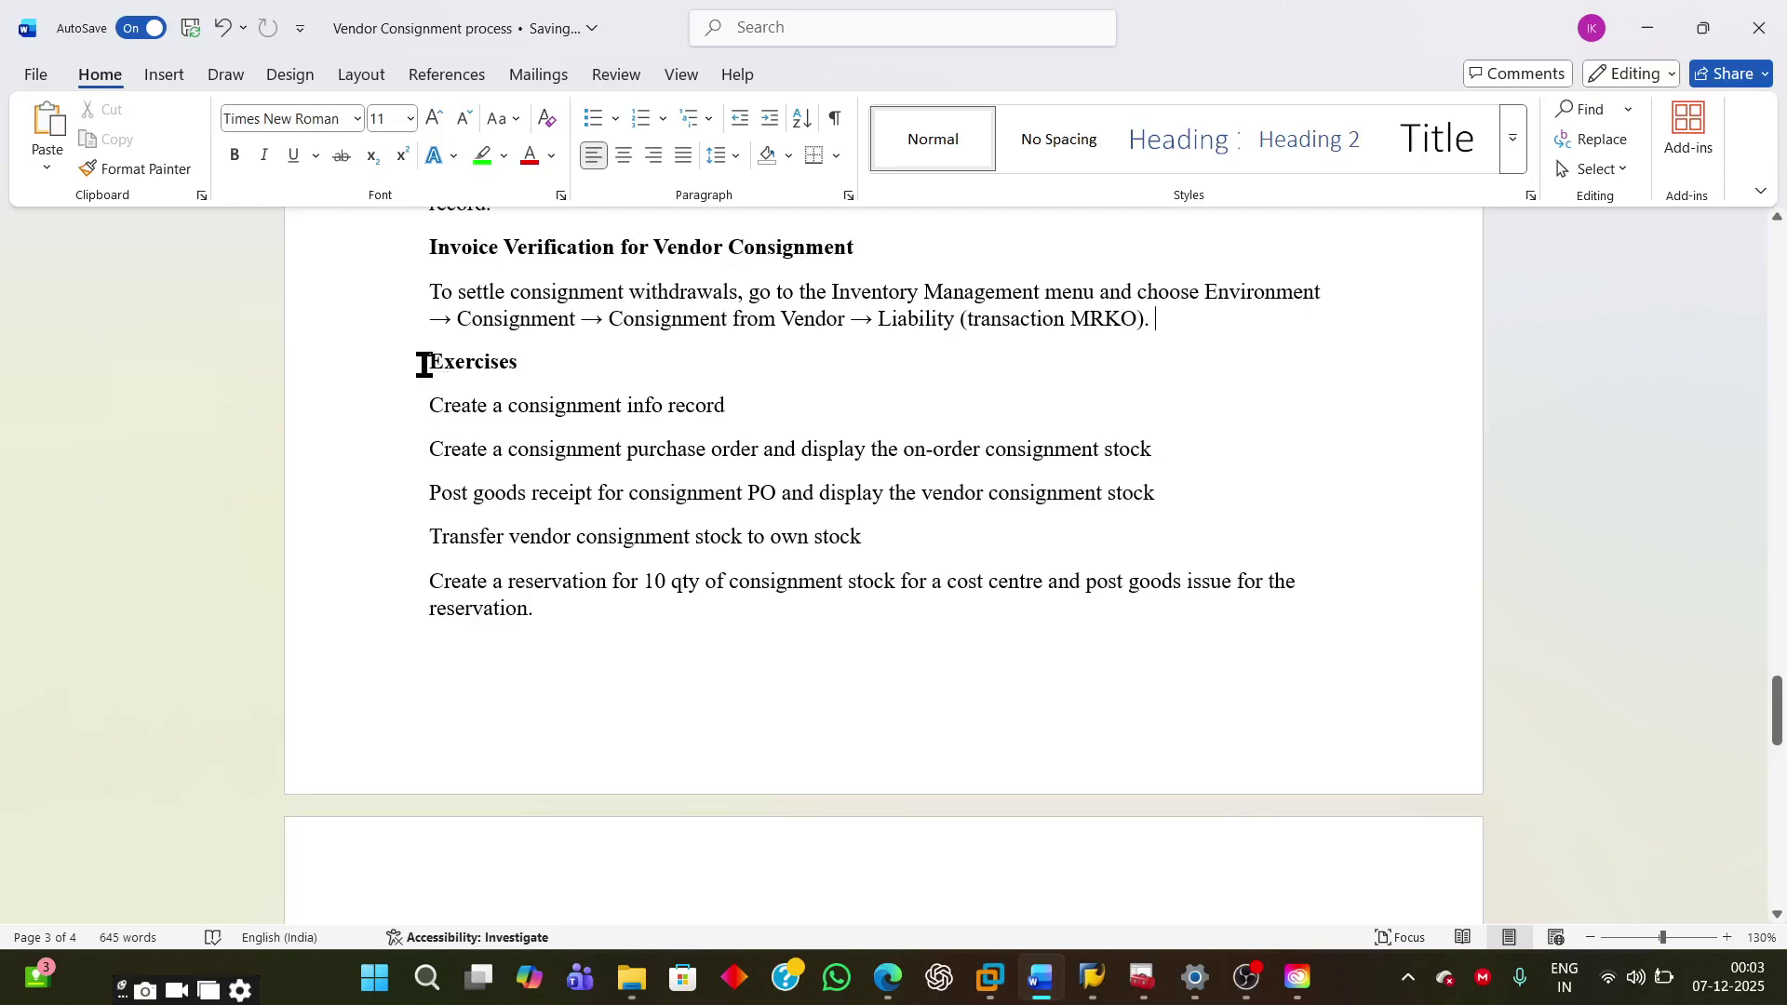
{"action": "left_click_drag", "start_coordinate": [424, 365], "coordinate": [1271, 713]}
{"action": "scroll", "coordinate": [1312, 437], "scroll_direction": "up", "scroll_amount": 4}
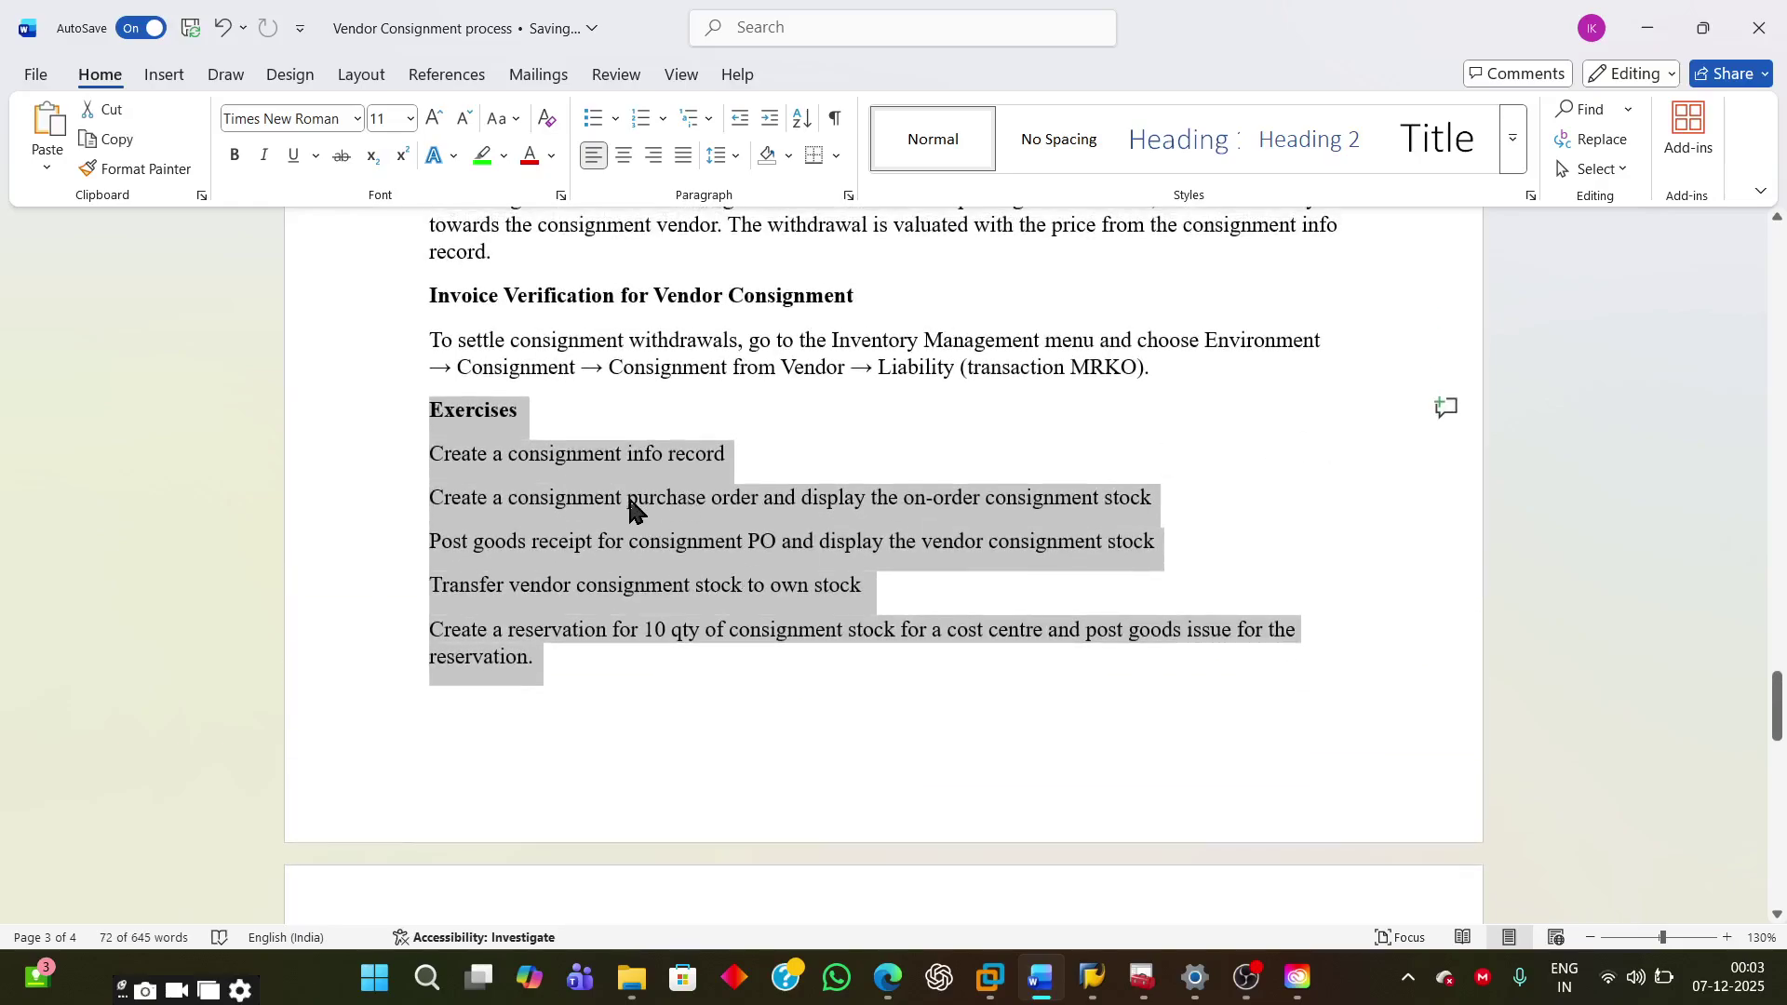
Step: Highlight the exercises one after another, from creating the consignment purchase order through the reservation for 10 qty of consignment stock
{"action": "left_click", "coordinate": [499, 496]}
{"action": "left_click_drag", "start_coordinate": [429, 501], "coordinate": [1212, 553]}
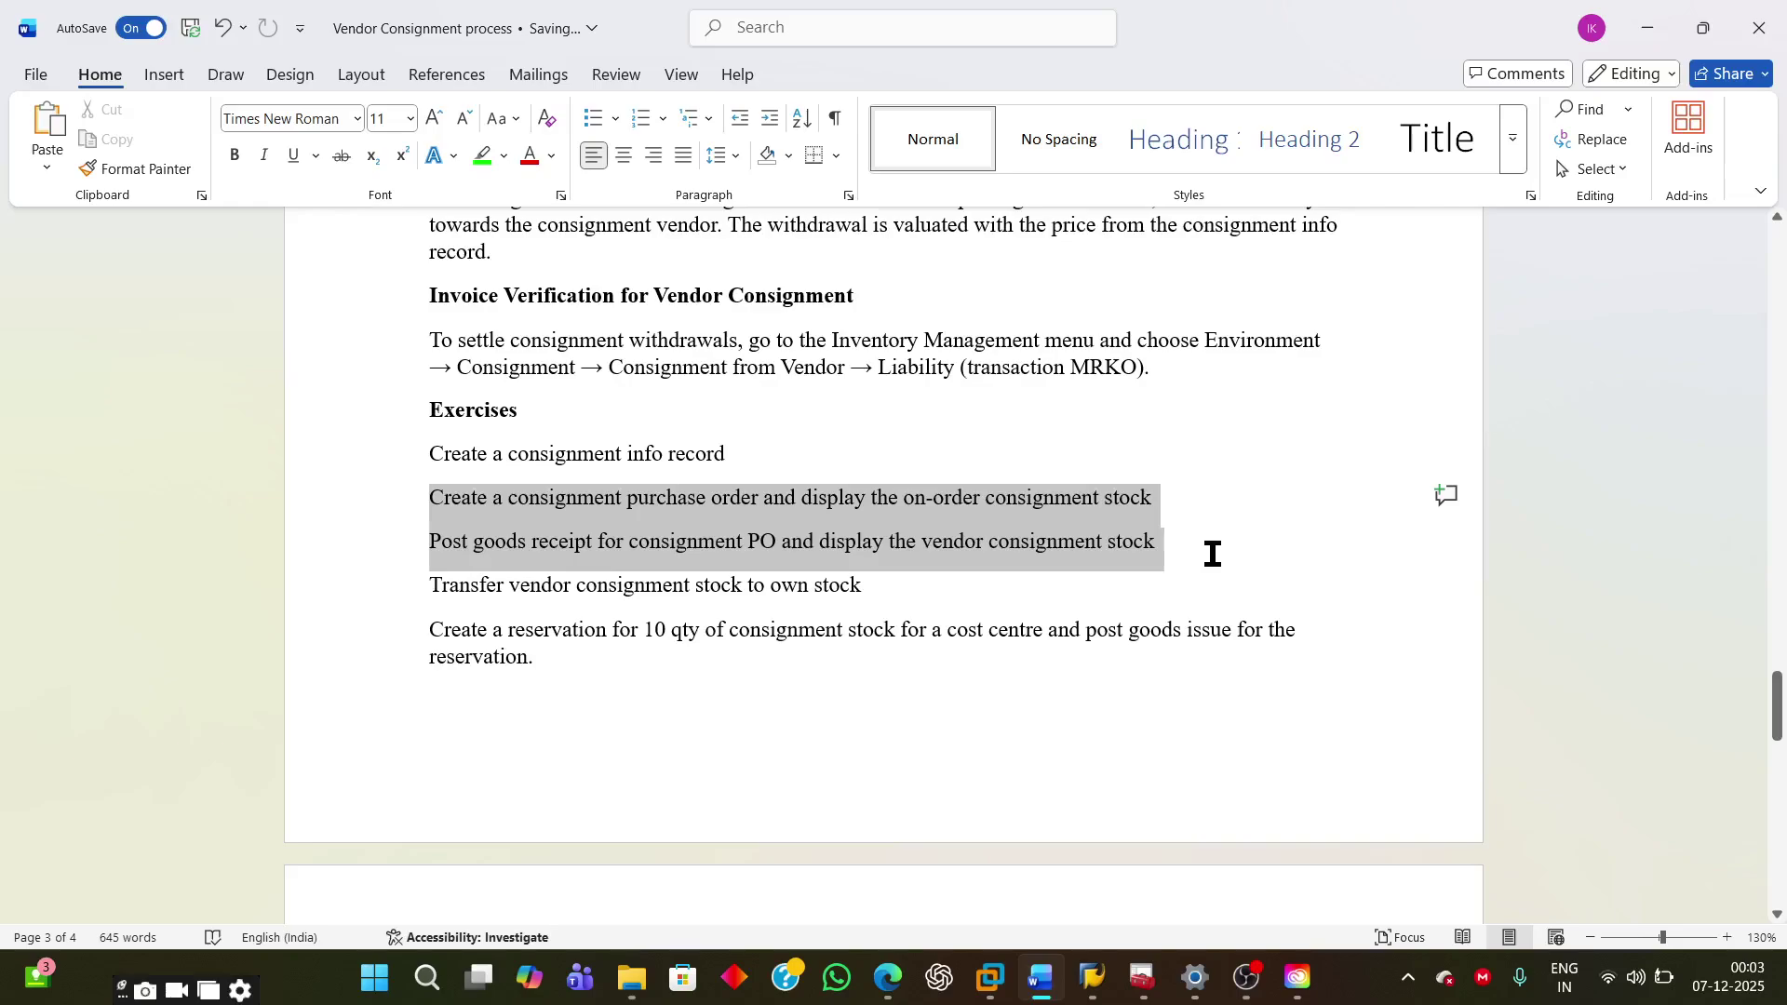
{"action": "left_click_drag", "start_coordinate": [1216, 555], "coordinate": [1241, 578]}
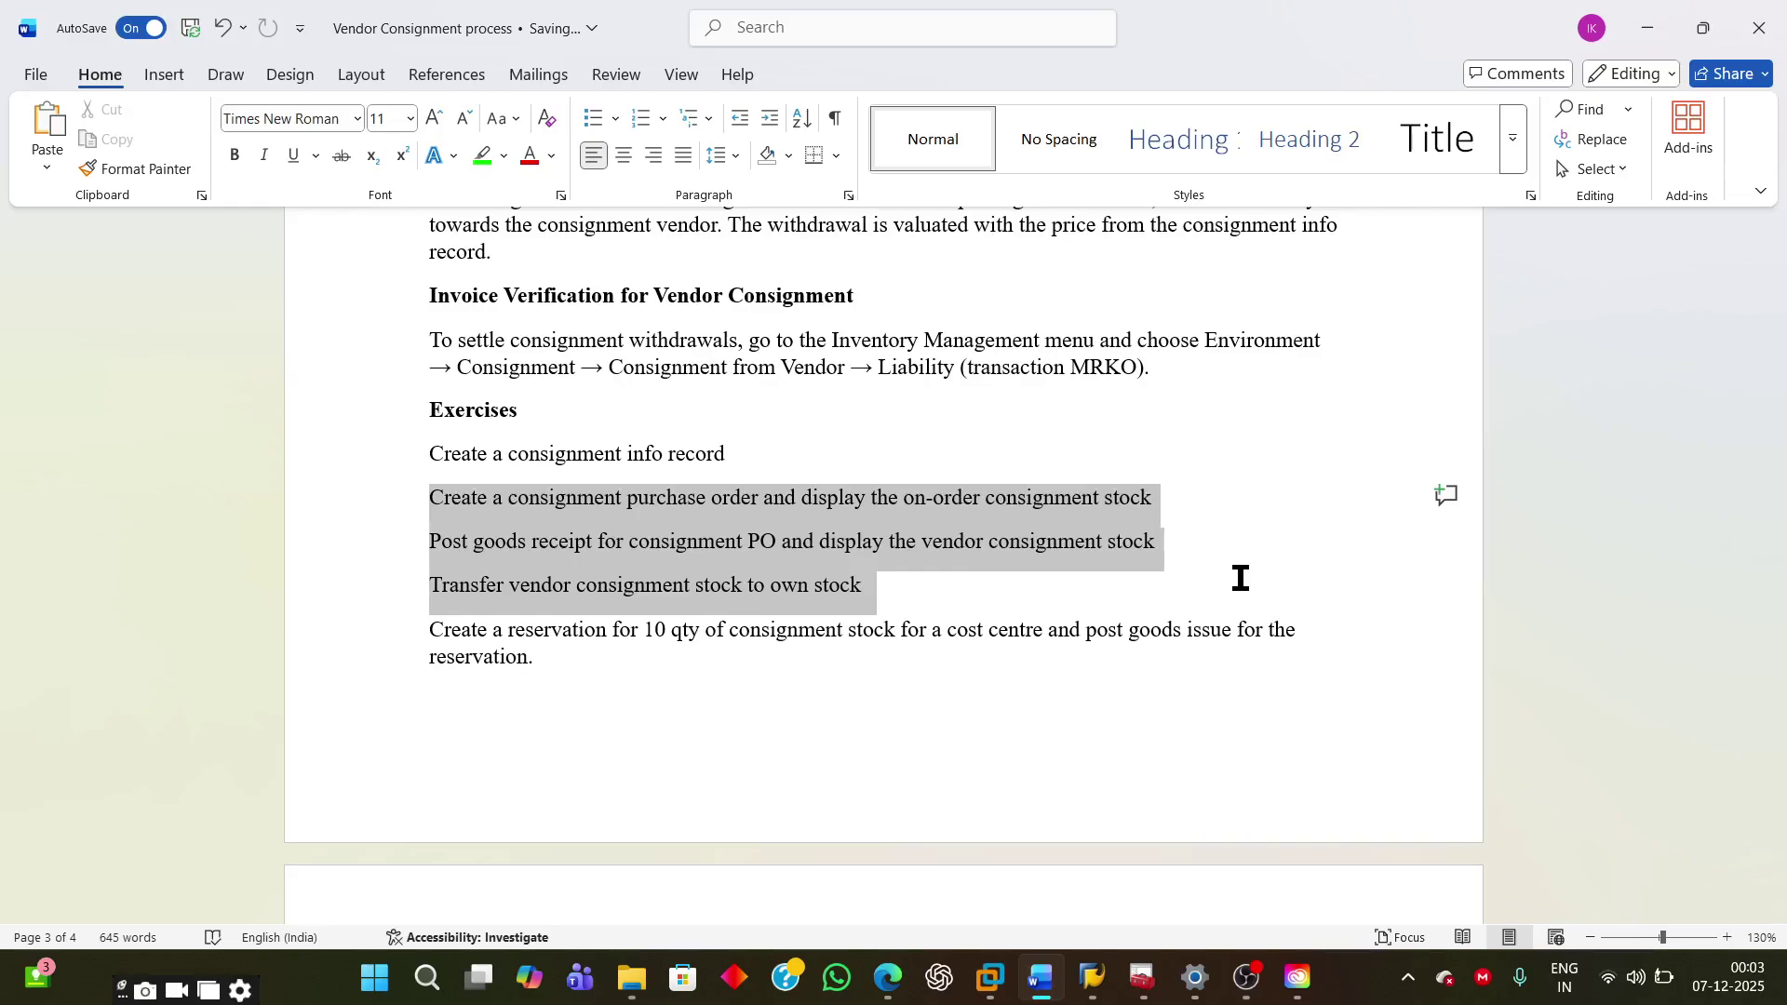
{"action": "left_click_drag", "start_coordinate": [1241, 578], "coordinate": [1304, 677]}
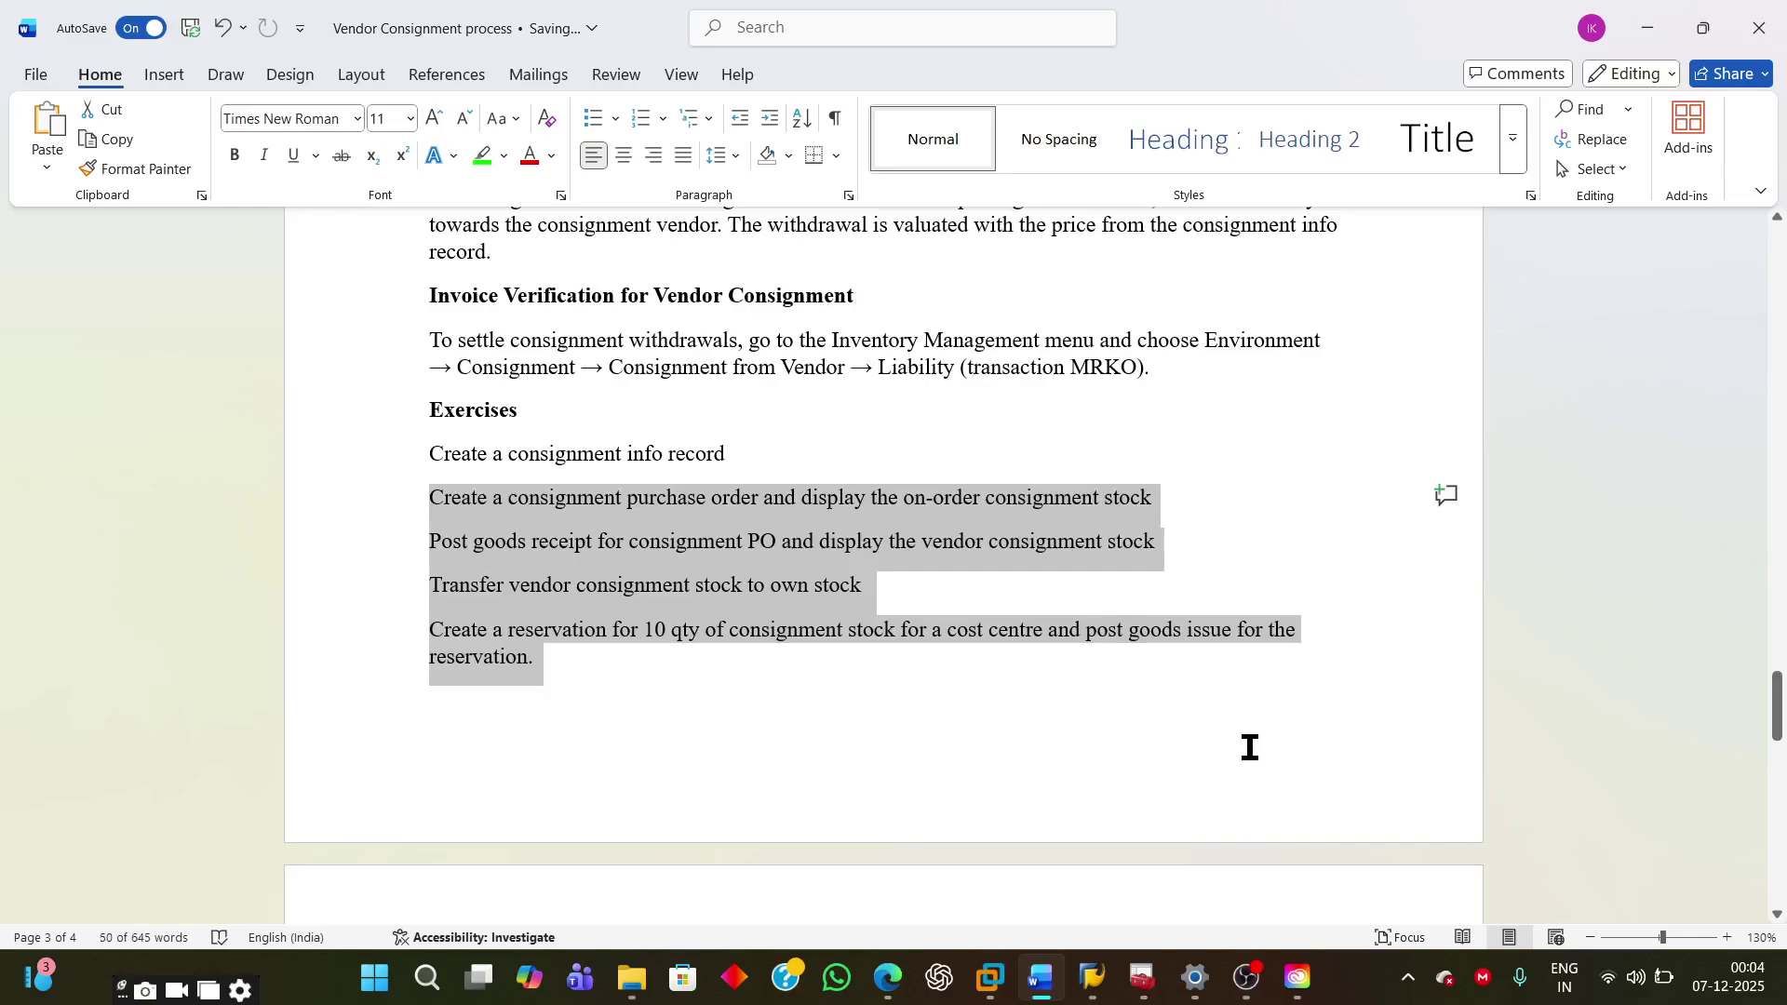
Step: Correct "your" to "our" in the last-page exercise so that it reads "Settle our consignment liabilities"
{"action": "scroll", "coordinate": [1248, 746], "scroll_direction": "down", "scroll_amount": 4}
{"action": "left_click", "coordinate": [605, 668]}
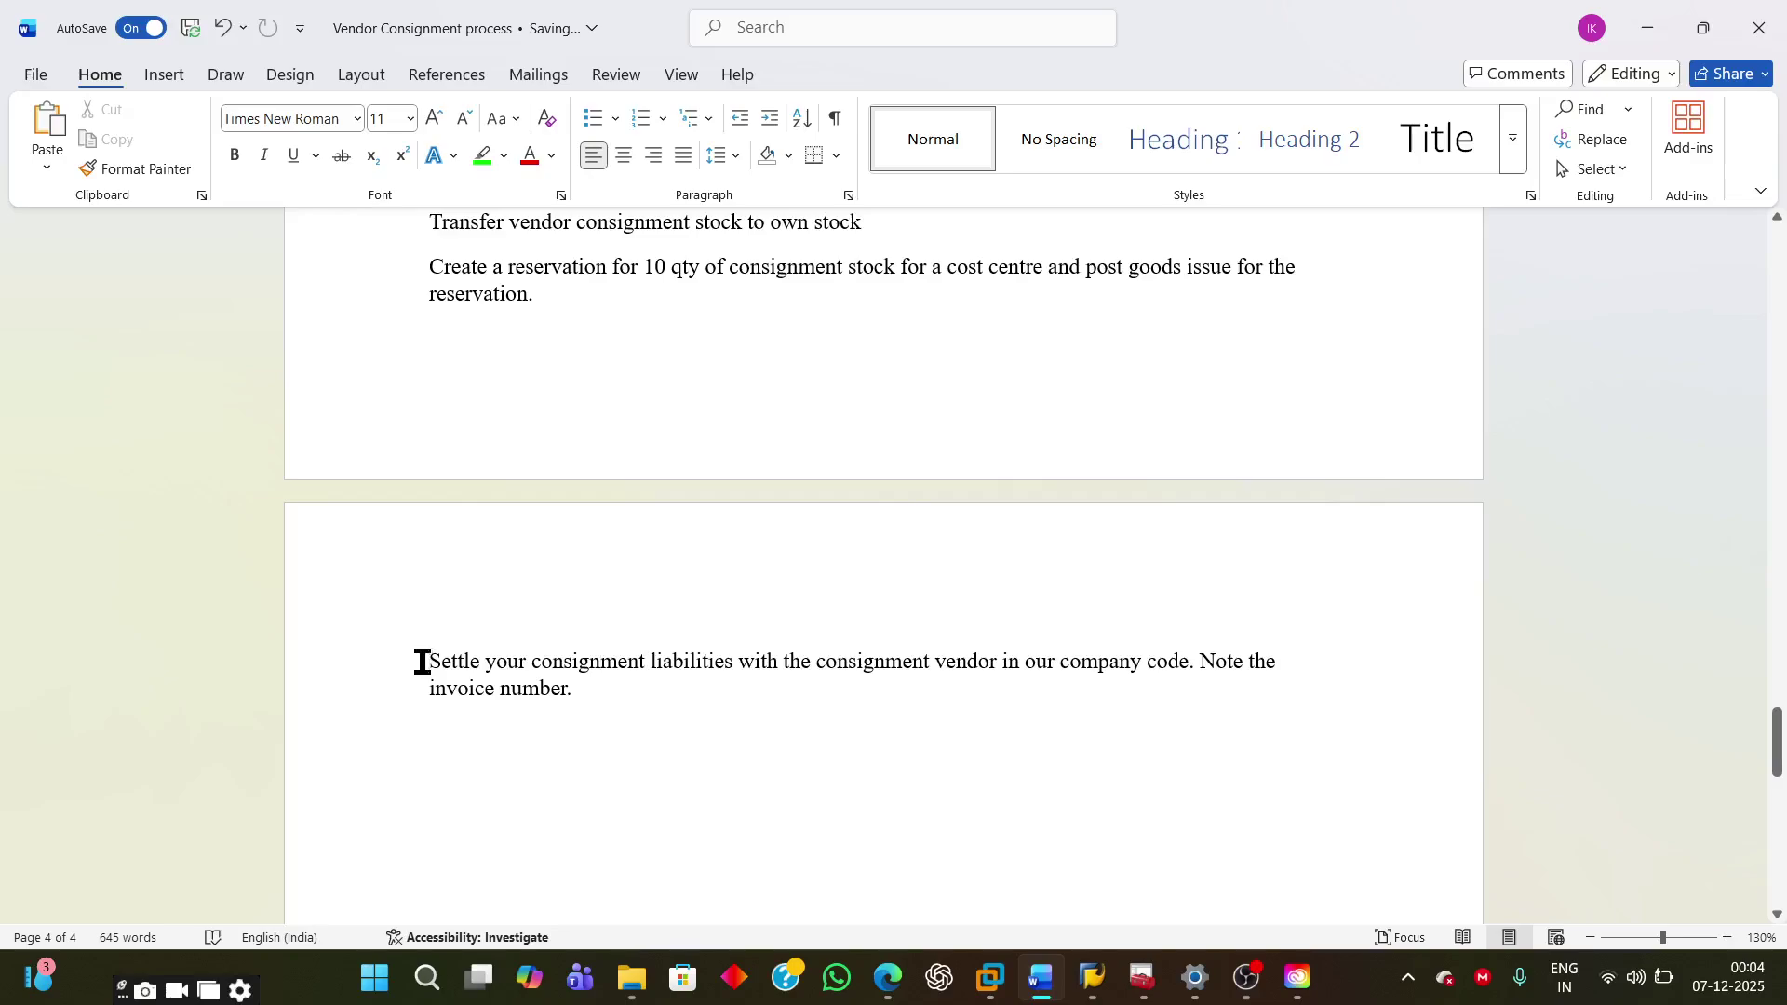
{"action": "left_click", "coordinate": [496, 664]}
{"action": "key", "text": "BackSpace"}
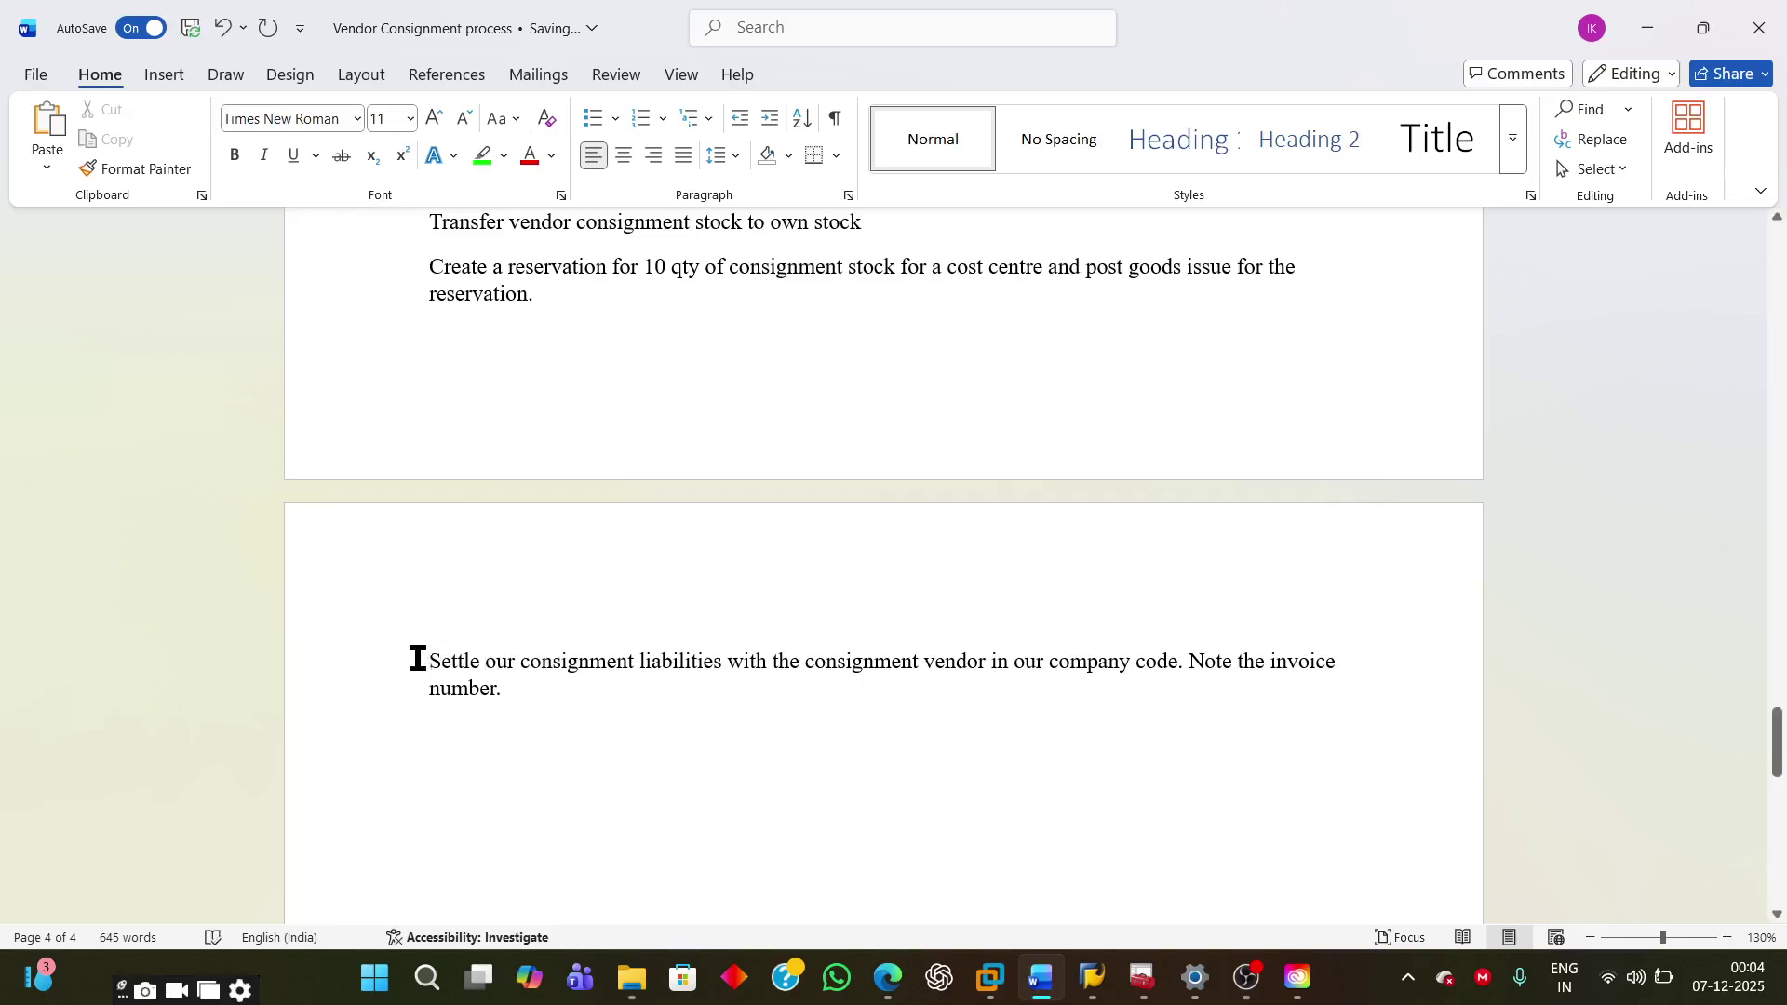
Step: Highlight the exercise about settling consignment liabilities, and go back to highlight the whole Exercises list on the previous page
{"action": "left_click_drag", "start_coordinate": [416, 659], "coordinate": [657, 723]}
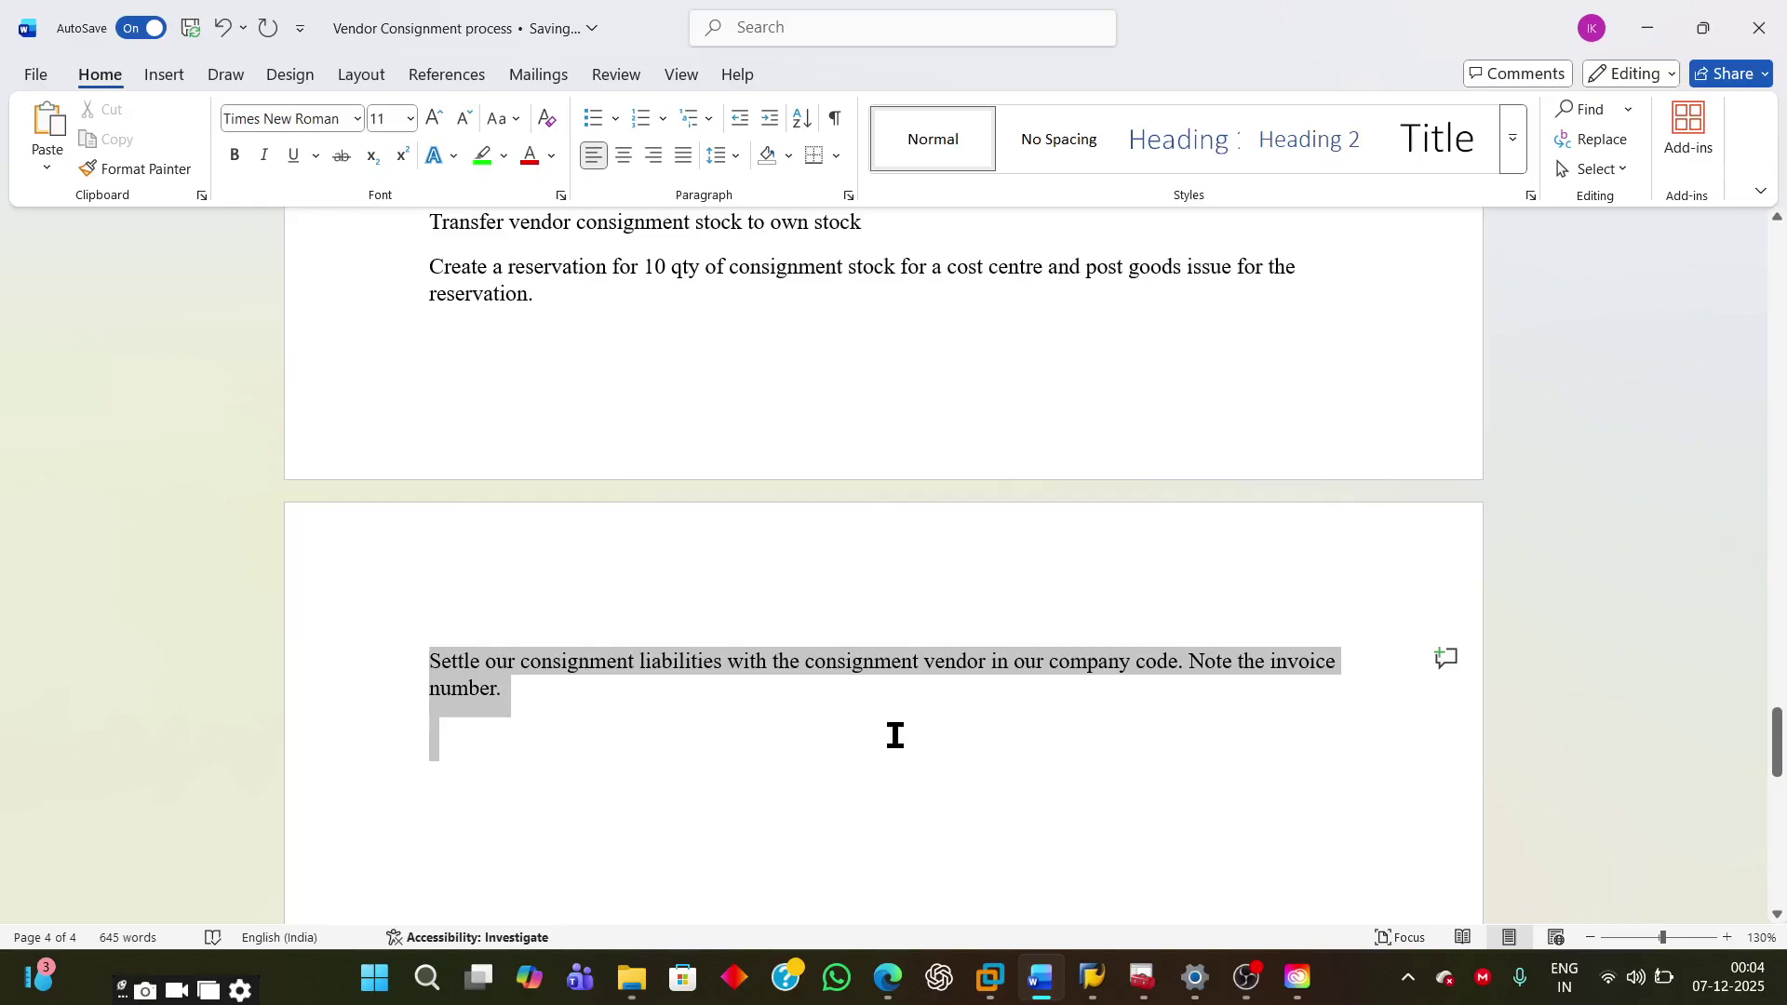
{"action": "left_click", "coordinate": [590, 716]}
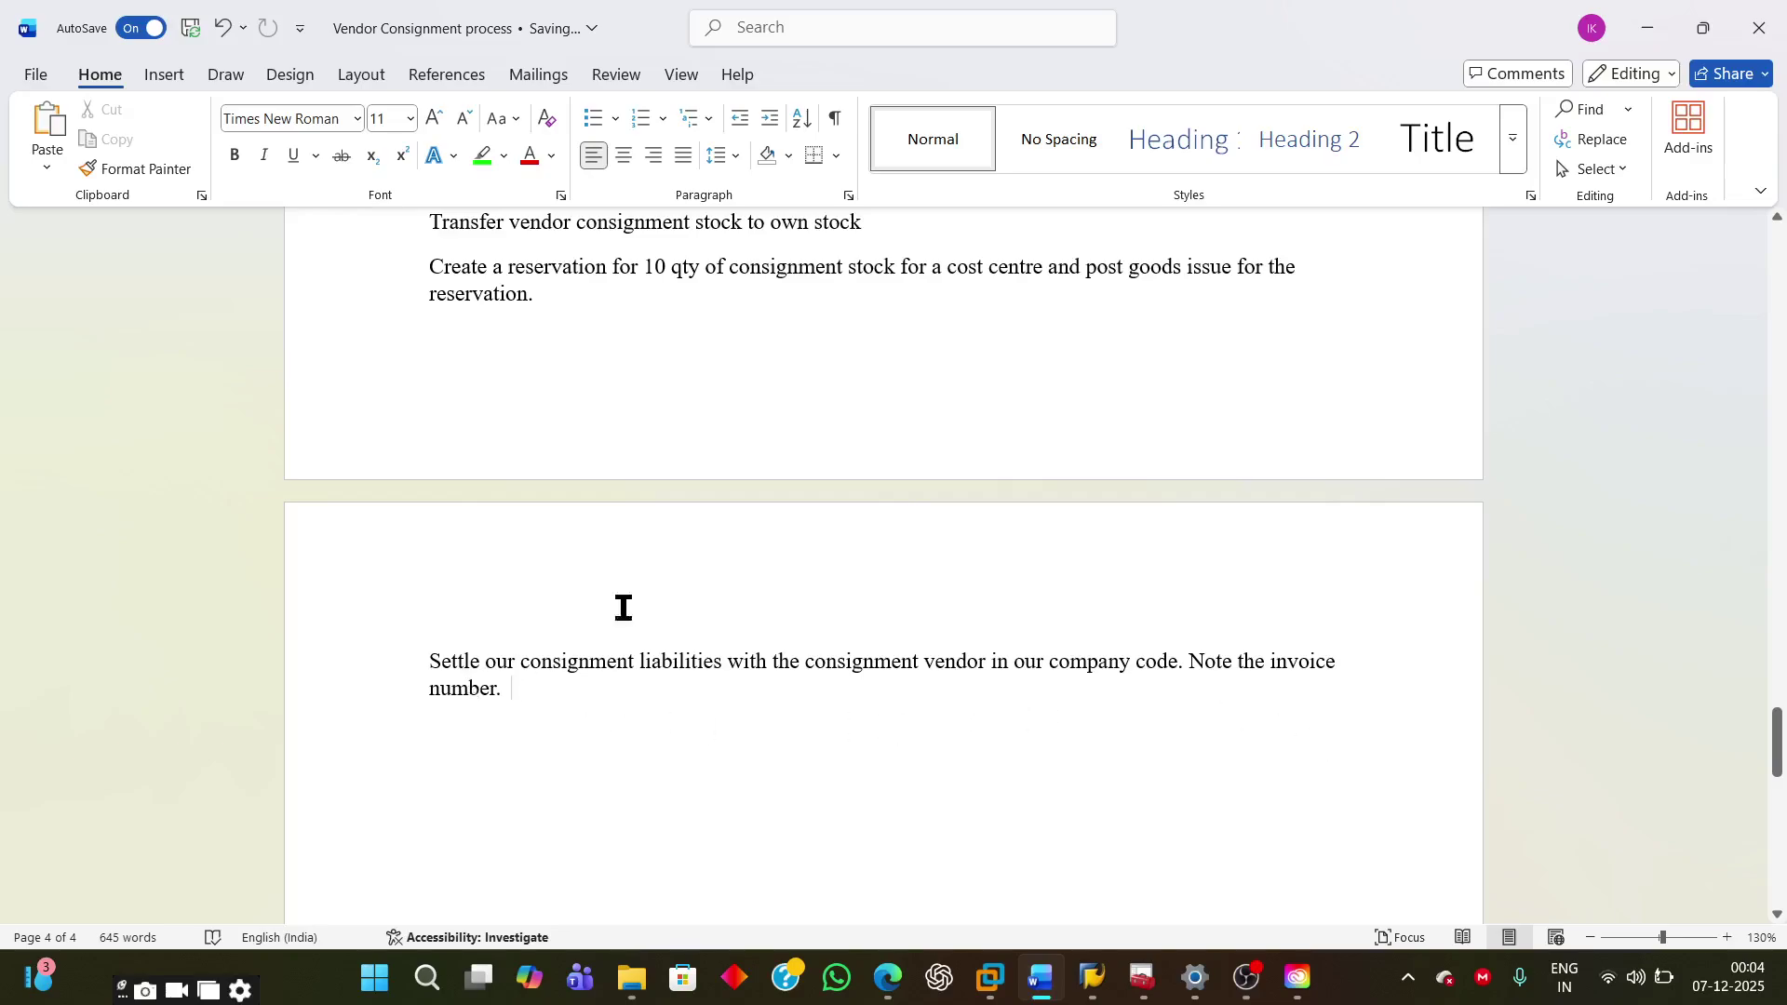
{"action": "scroll", "coordinate": [782, 409], "scroll_direction": "up", "scroll_amount": 4}
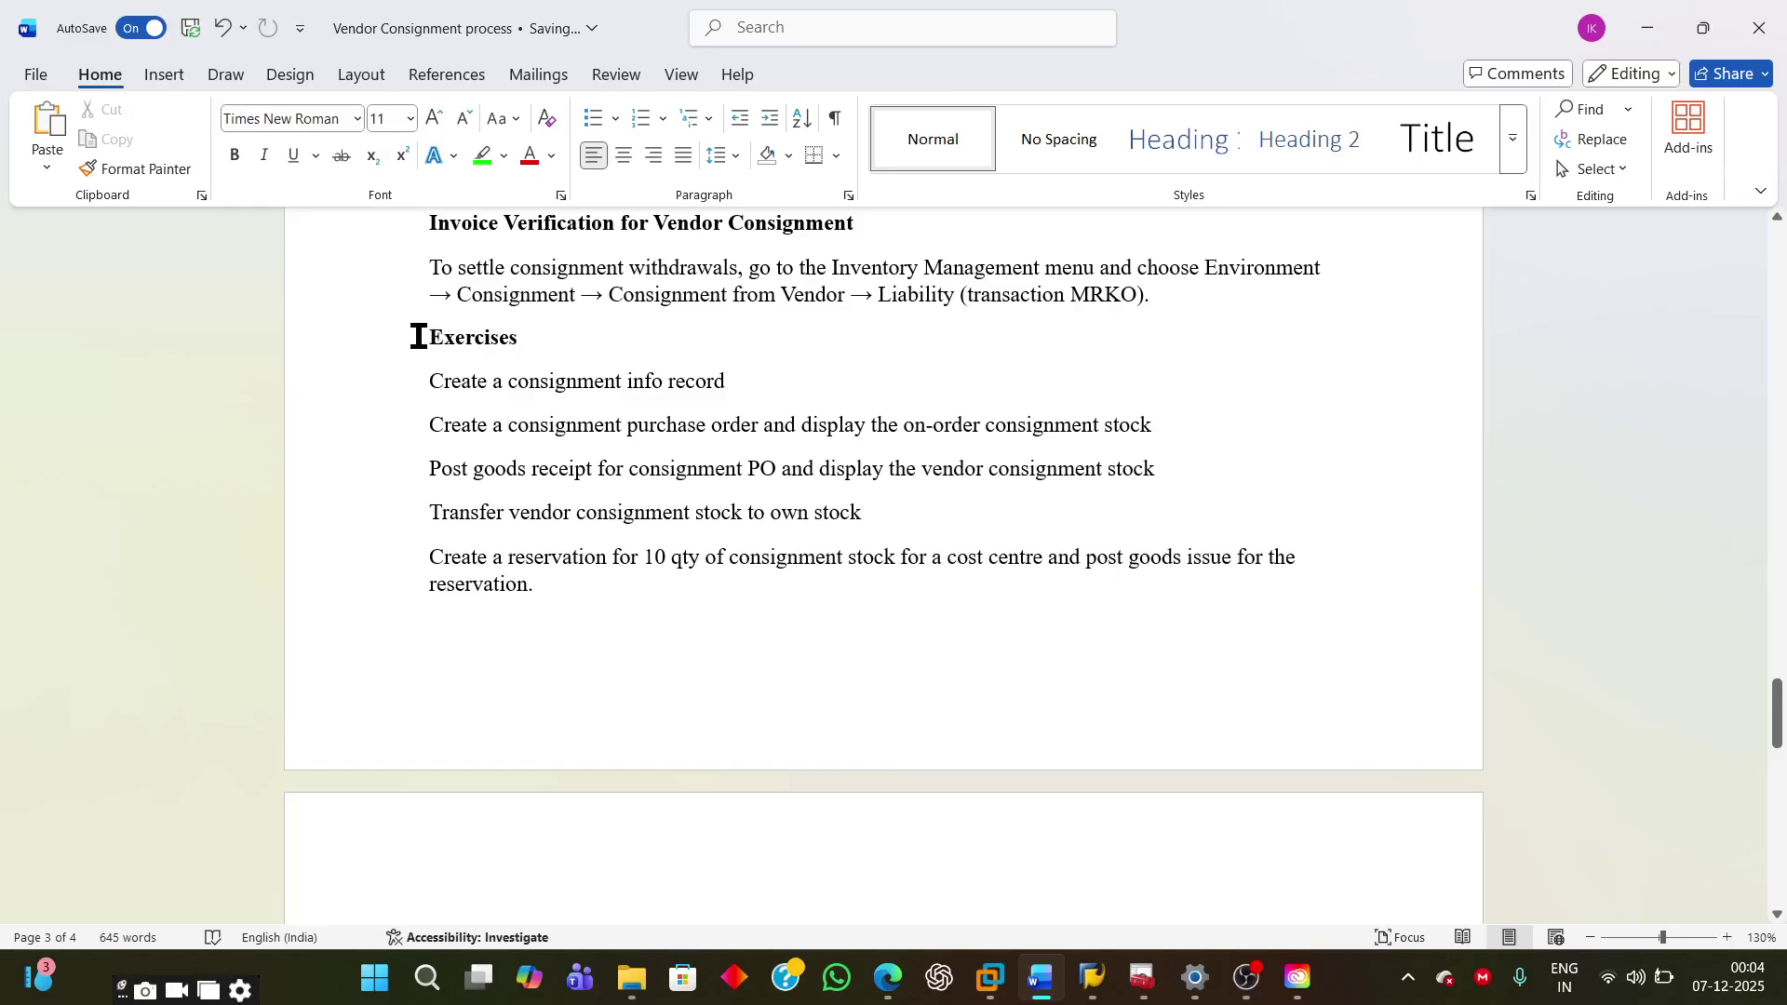
{"action": "left_click_drag", "start_coordinate": [417, 337], "coordinate": [1347, 782]}
{"action": "scroll", "coordinate": [614, 662], "scroll_direction": "up", "scroll_amount": 4}
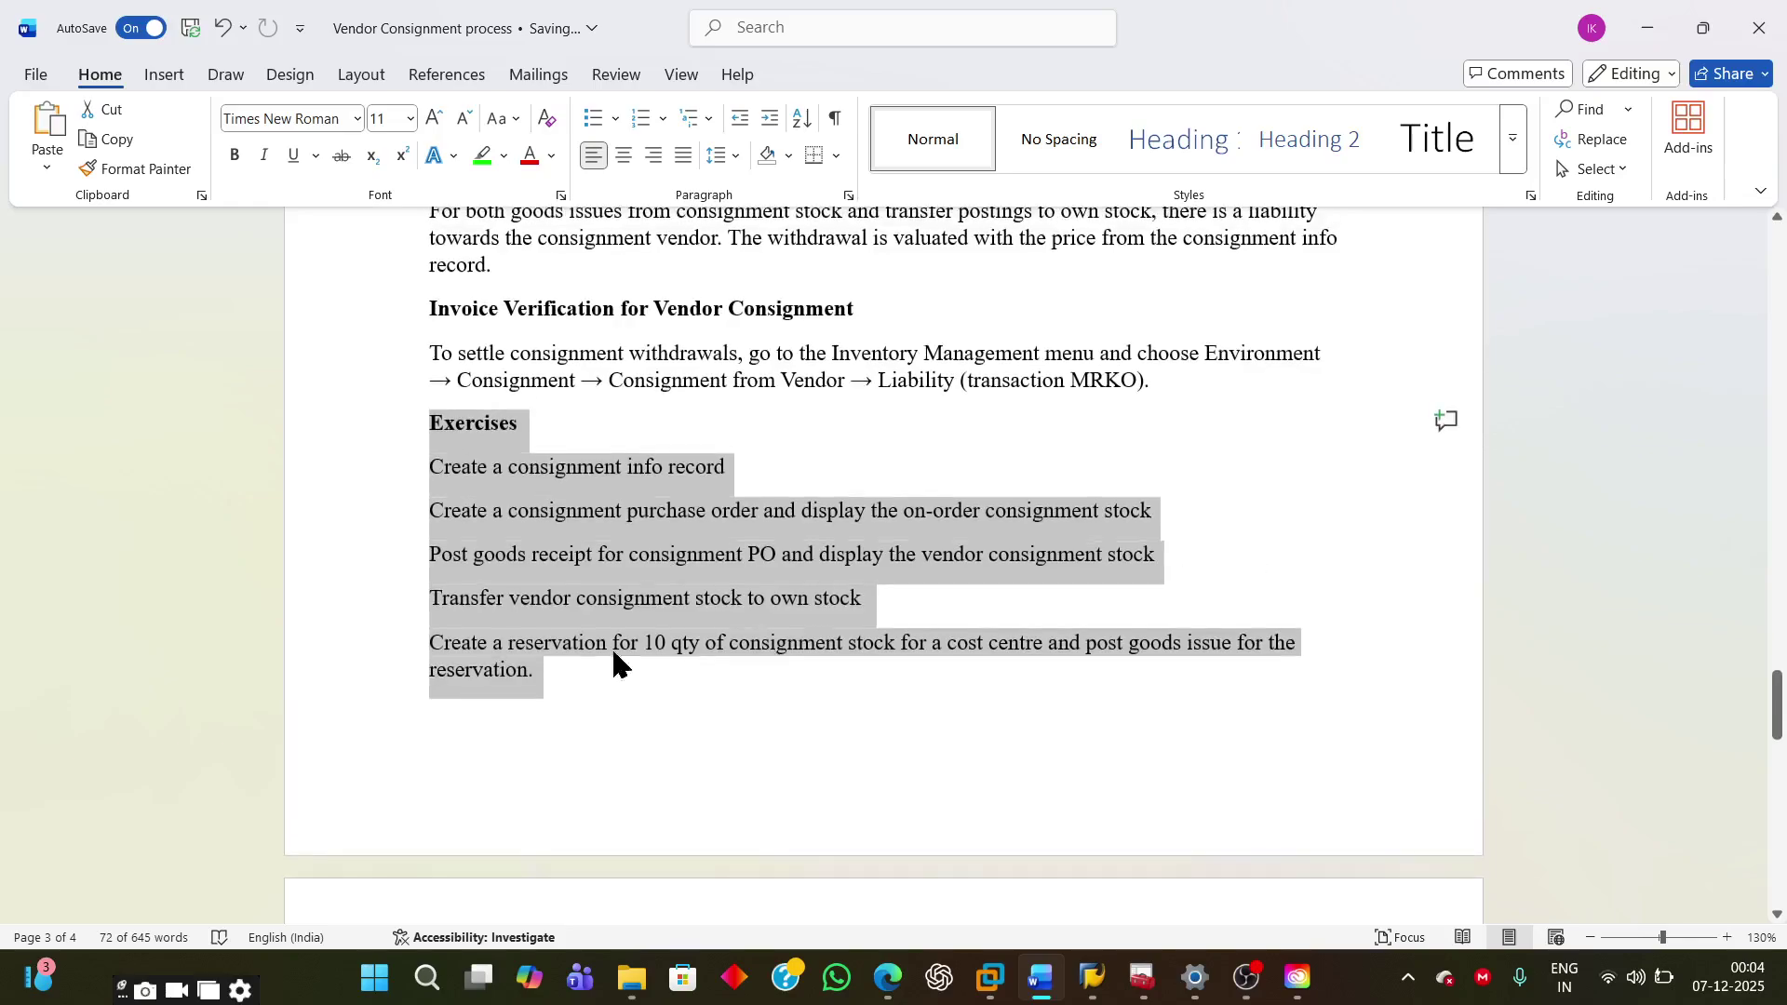